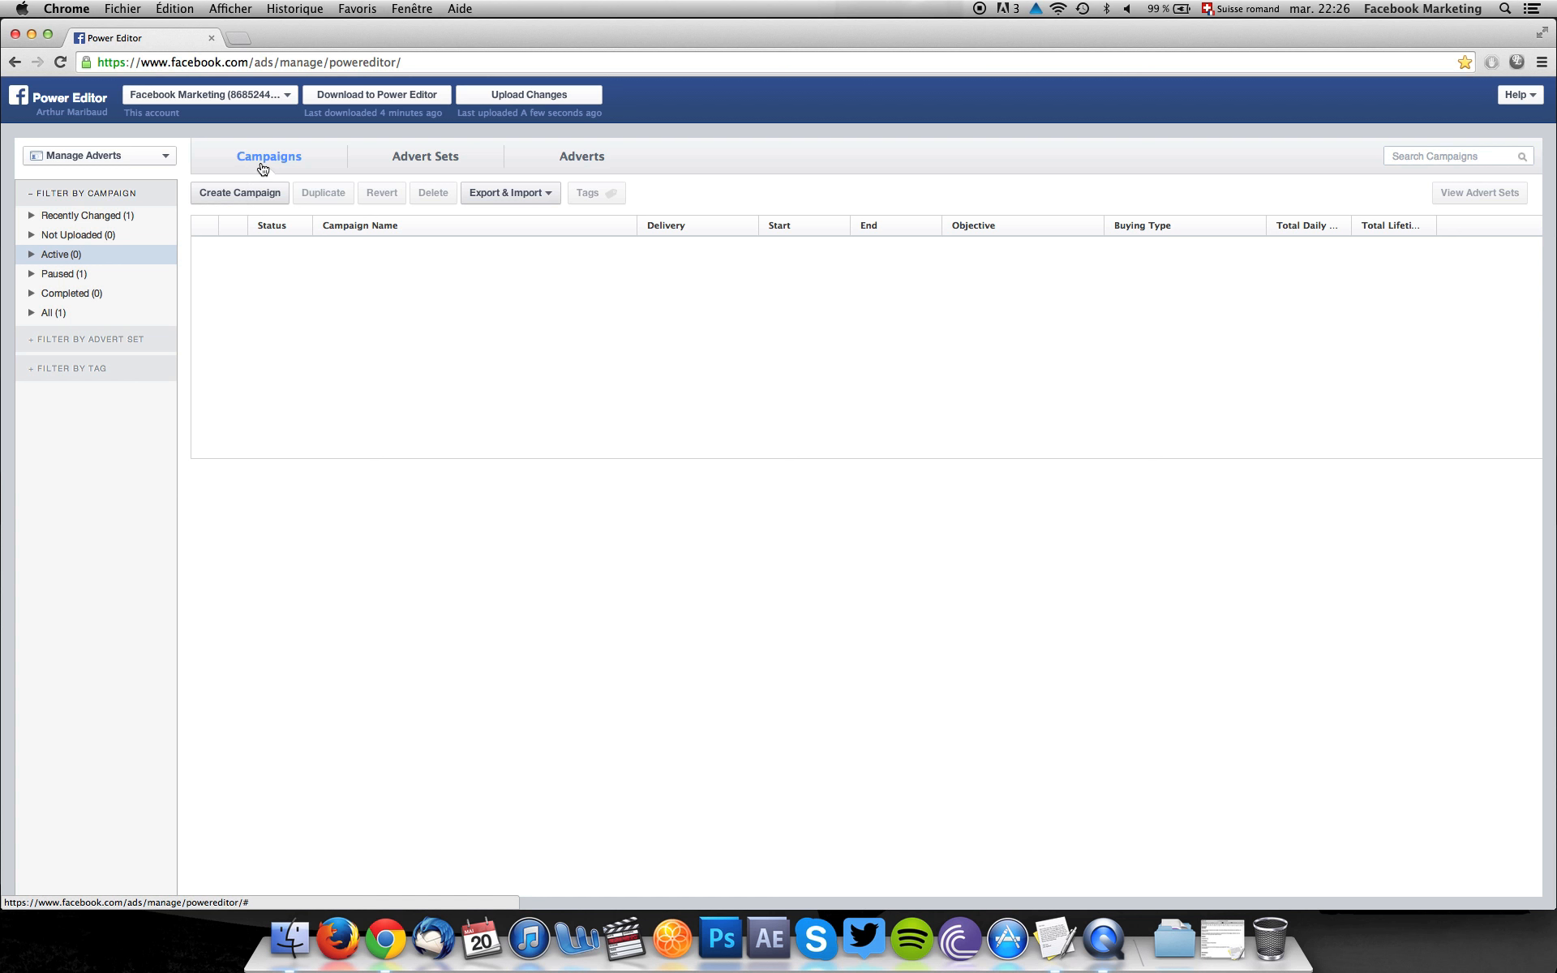
Create a campaign named Campagne Test with the Auction buying type and the Clicks to Website objective.
{"action": "left_click", "coordinate": [240, 194]}
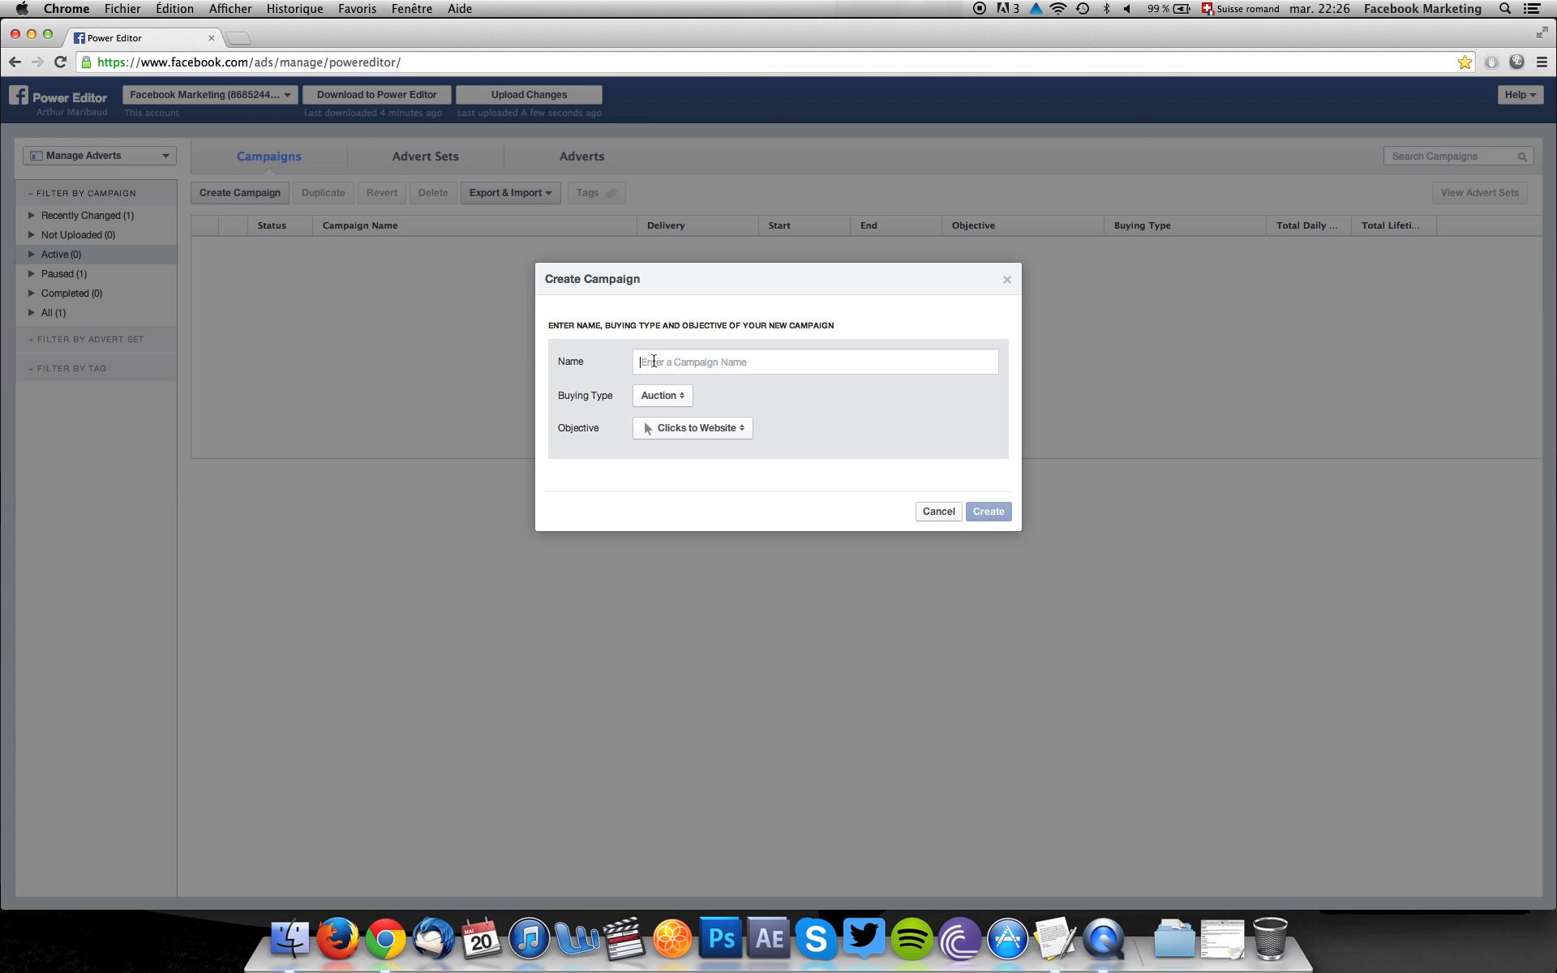
{"action": "type", "text": "Campagne Test"}
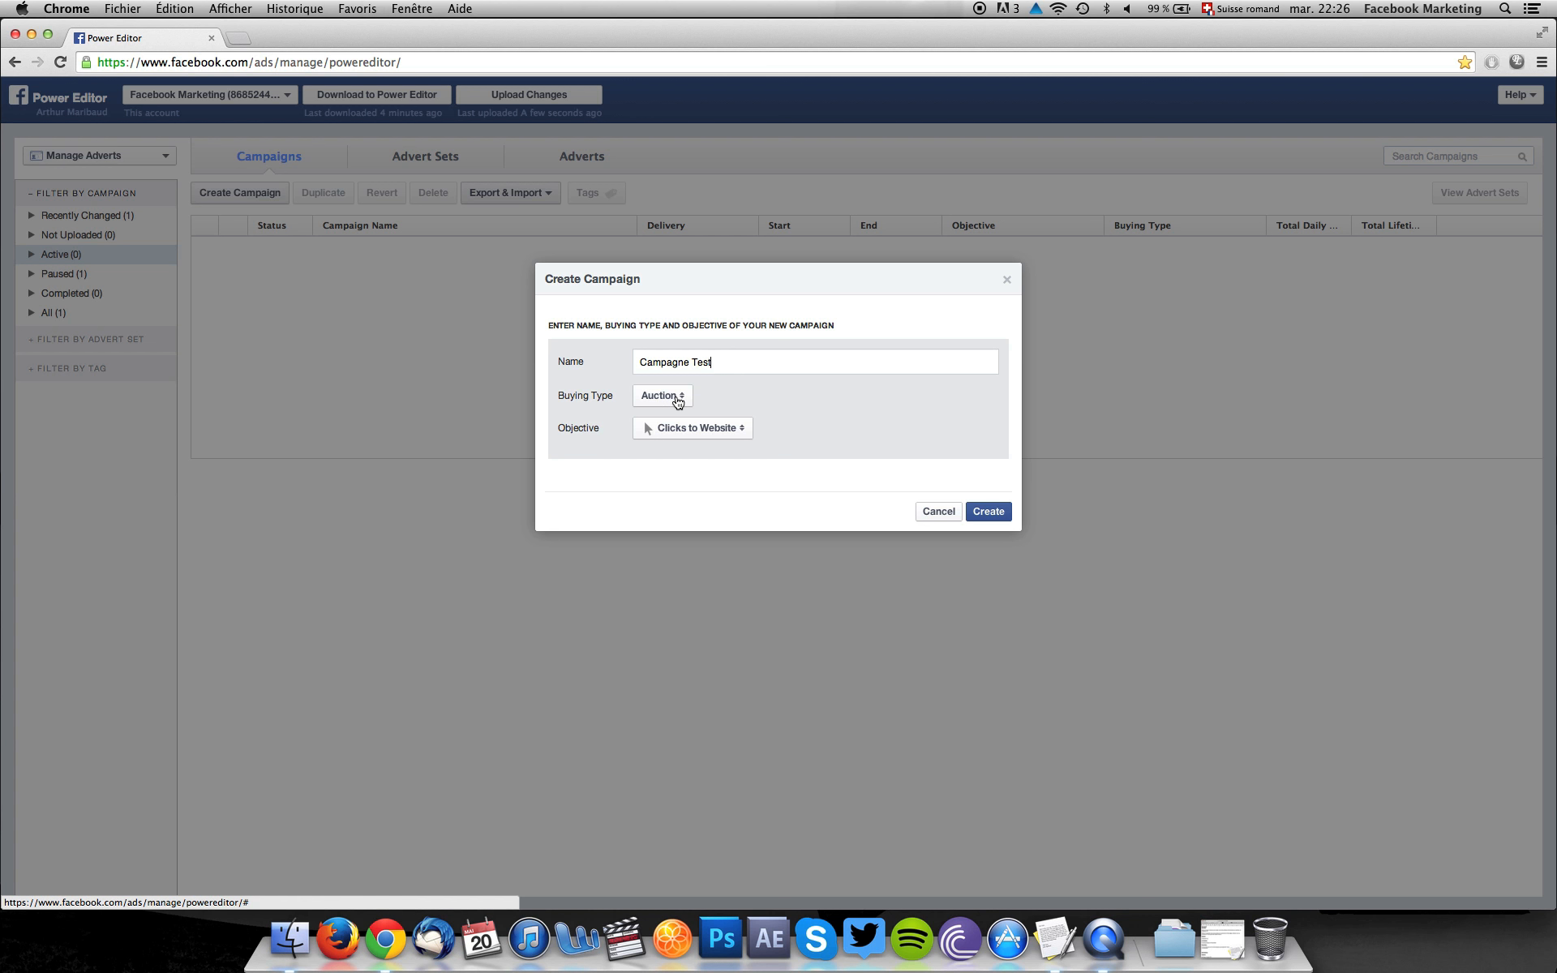
{"action": "left_click", "coordinate": [678, 401]}
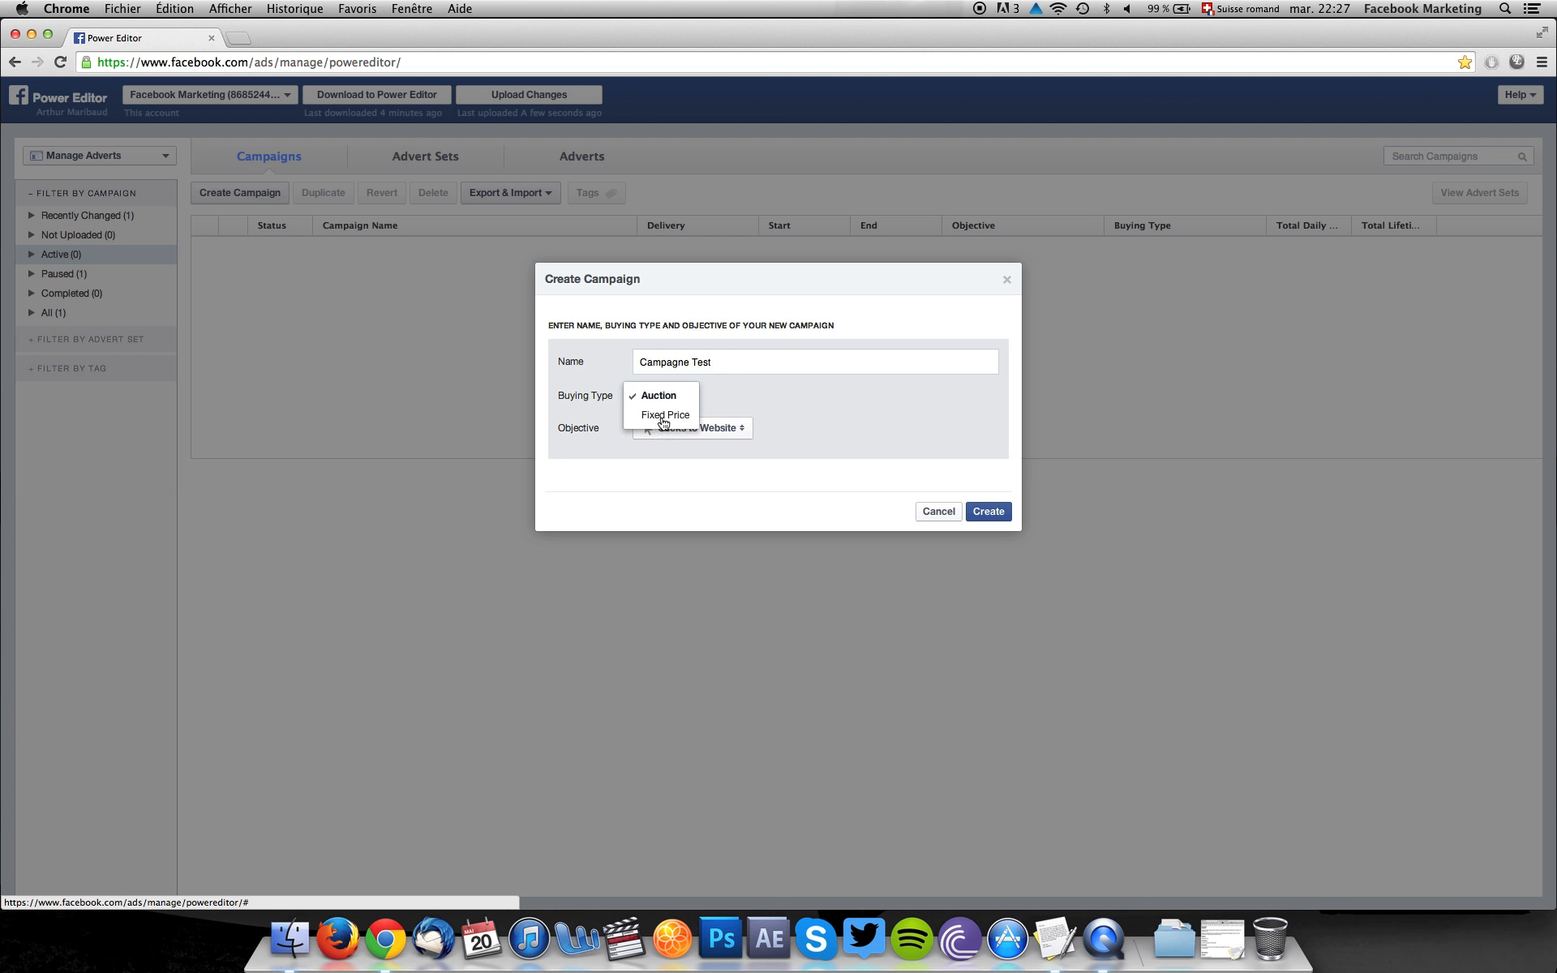
{"action": "left_click", "coordinate": [664, 398]}
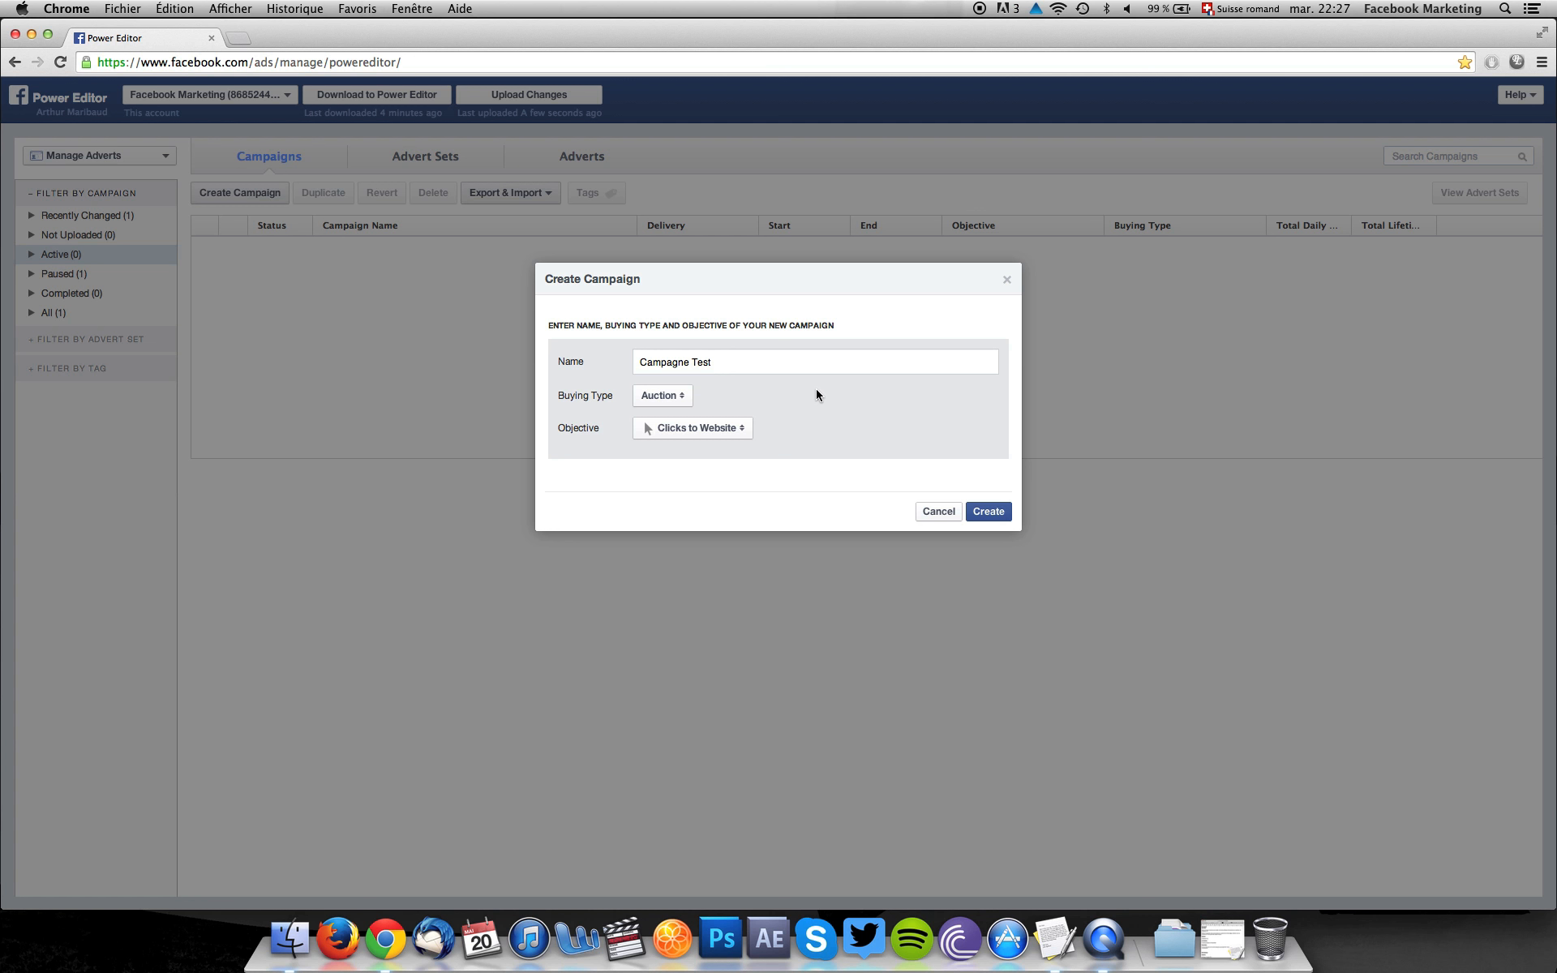
{"action": "left_click", "coordinate": [725, 432]}
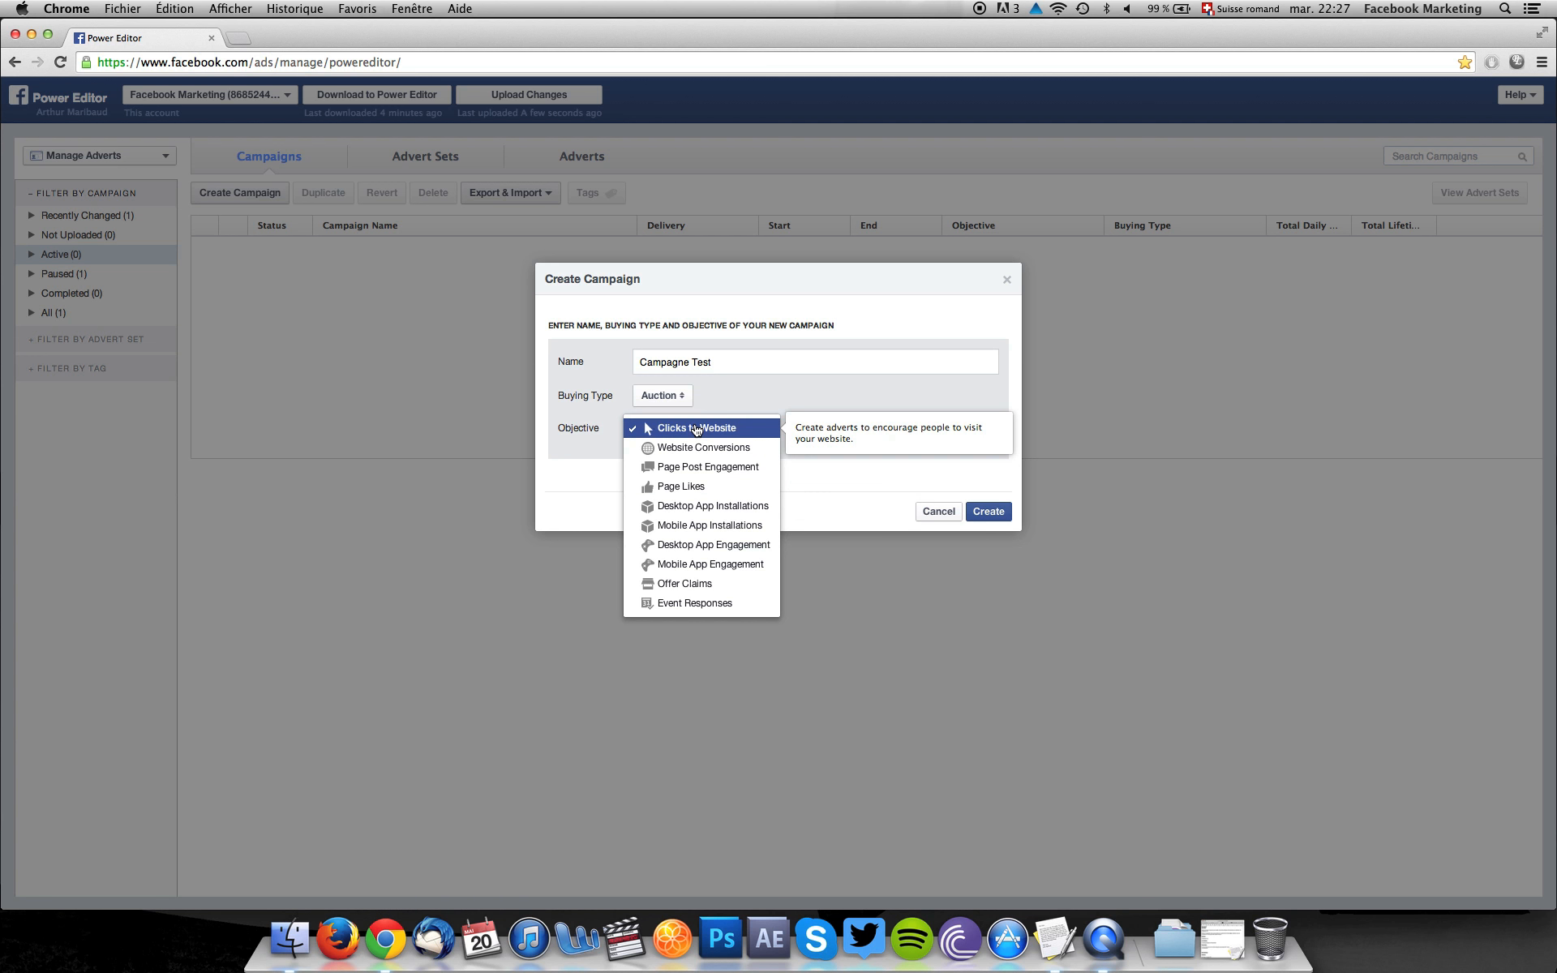
{"action": "left_click", "coordinate": [696, 429]}
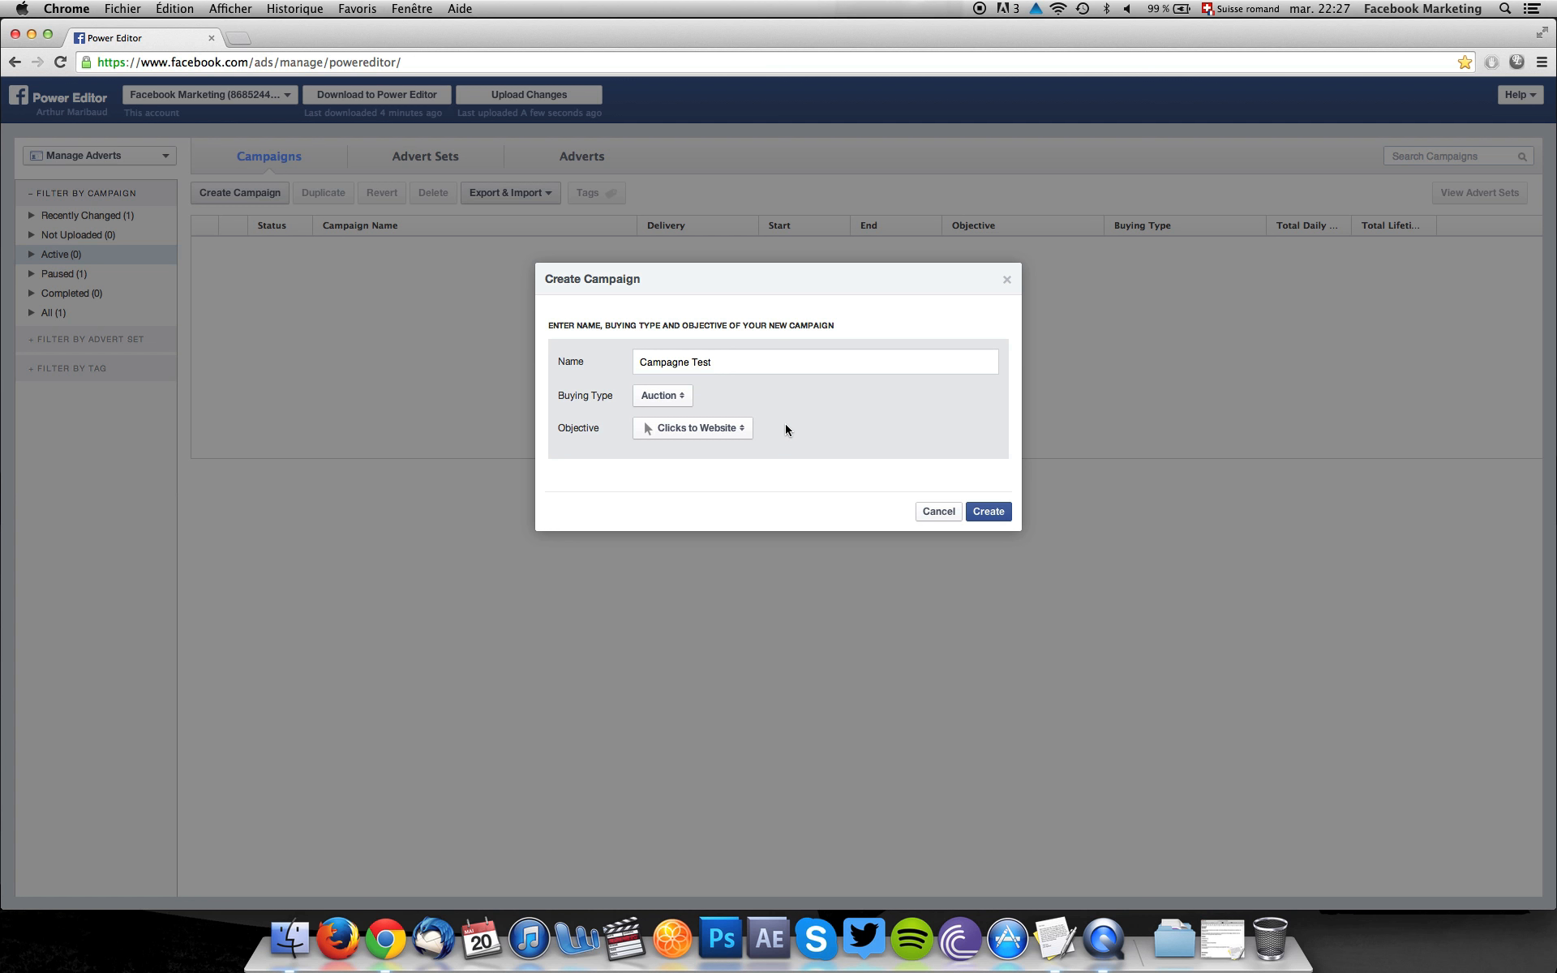
{"action": "left_click", "coordinate": [991, 512]}
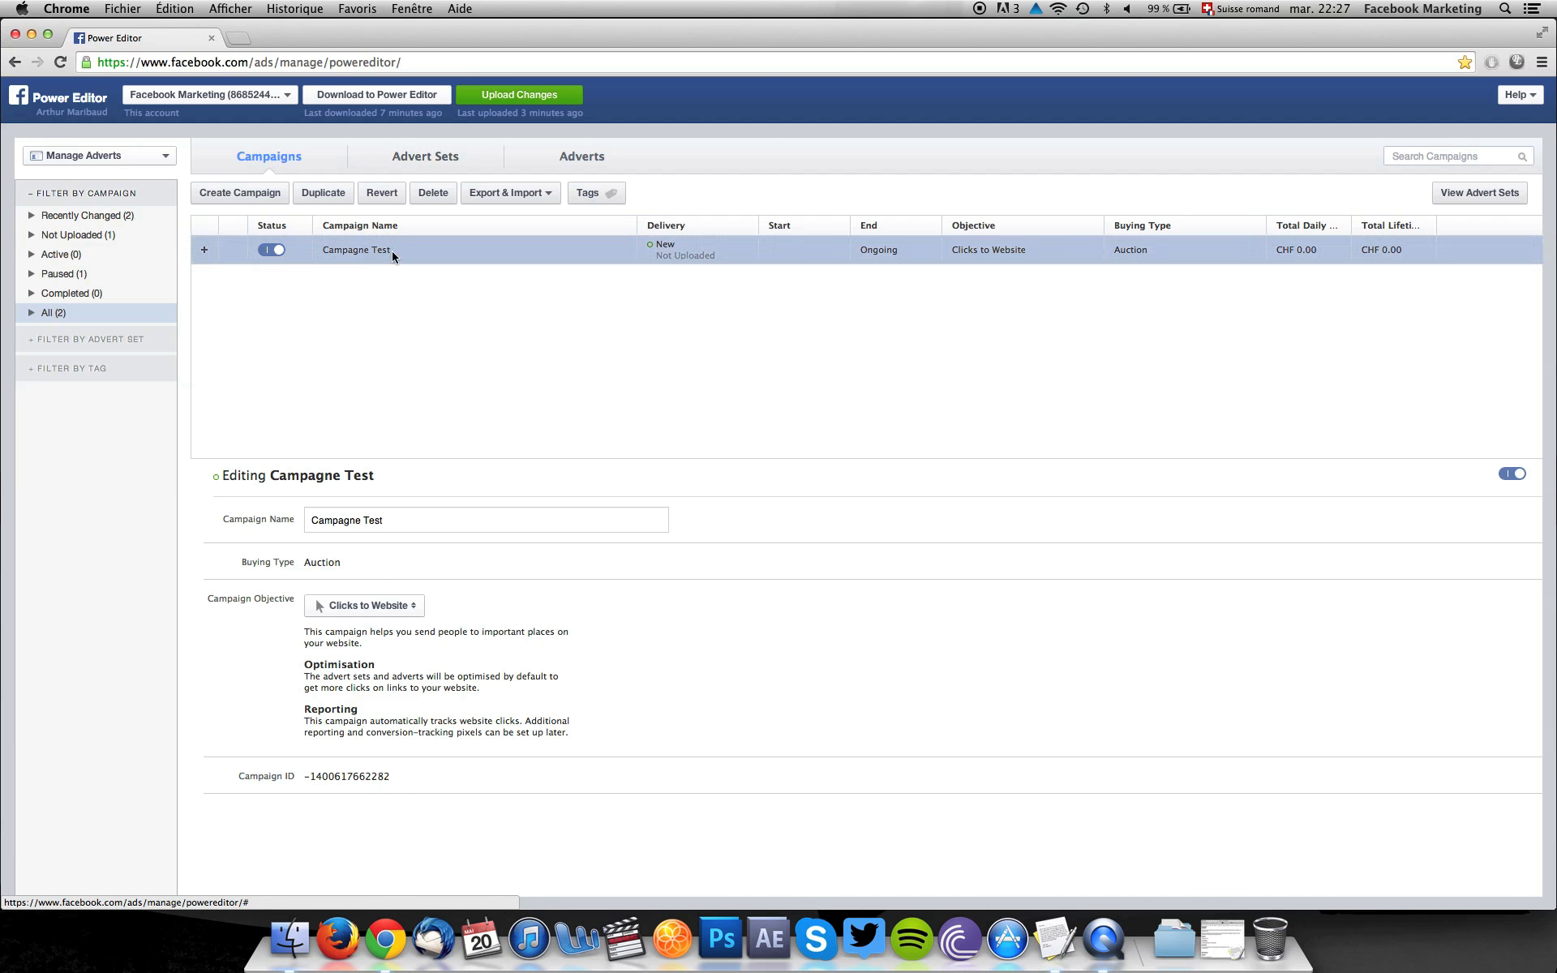
Create an advert set named "Suisse FR - FR/EN - Newsfeed" in the existing campaign Campagne Test.
{"action": "left_click", "coordinate": [421, 159]}
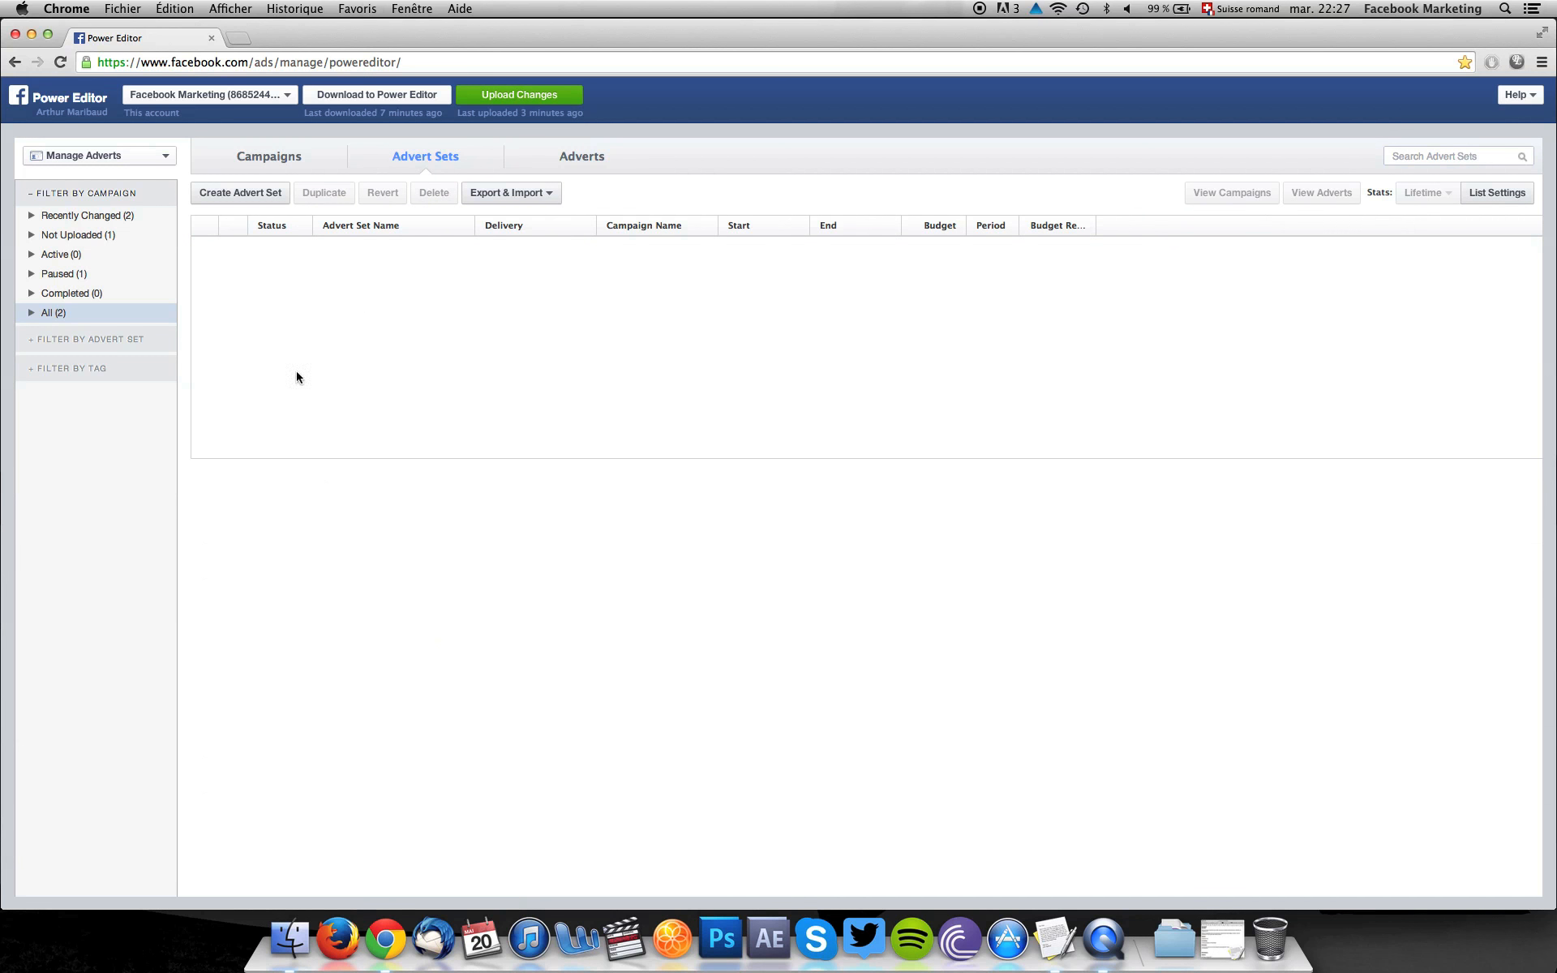
{"action": "left_click", "coordinate": [247, 194]}
{"action": "type", "text": "Campagne Test"}
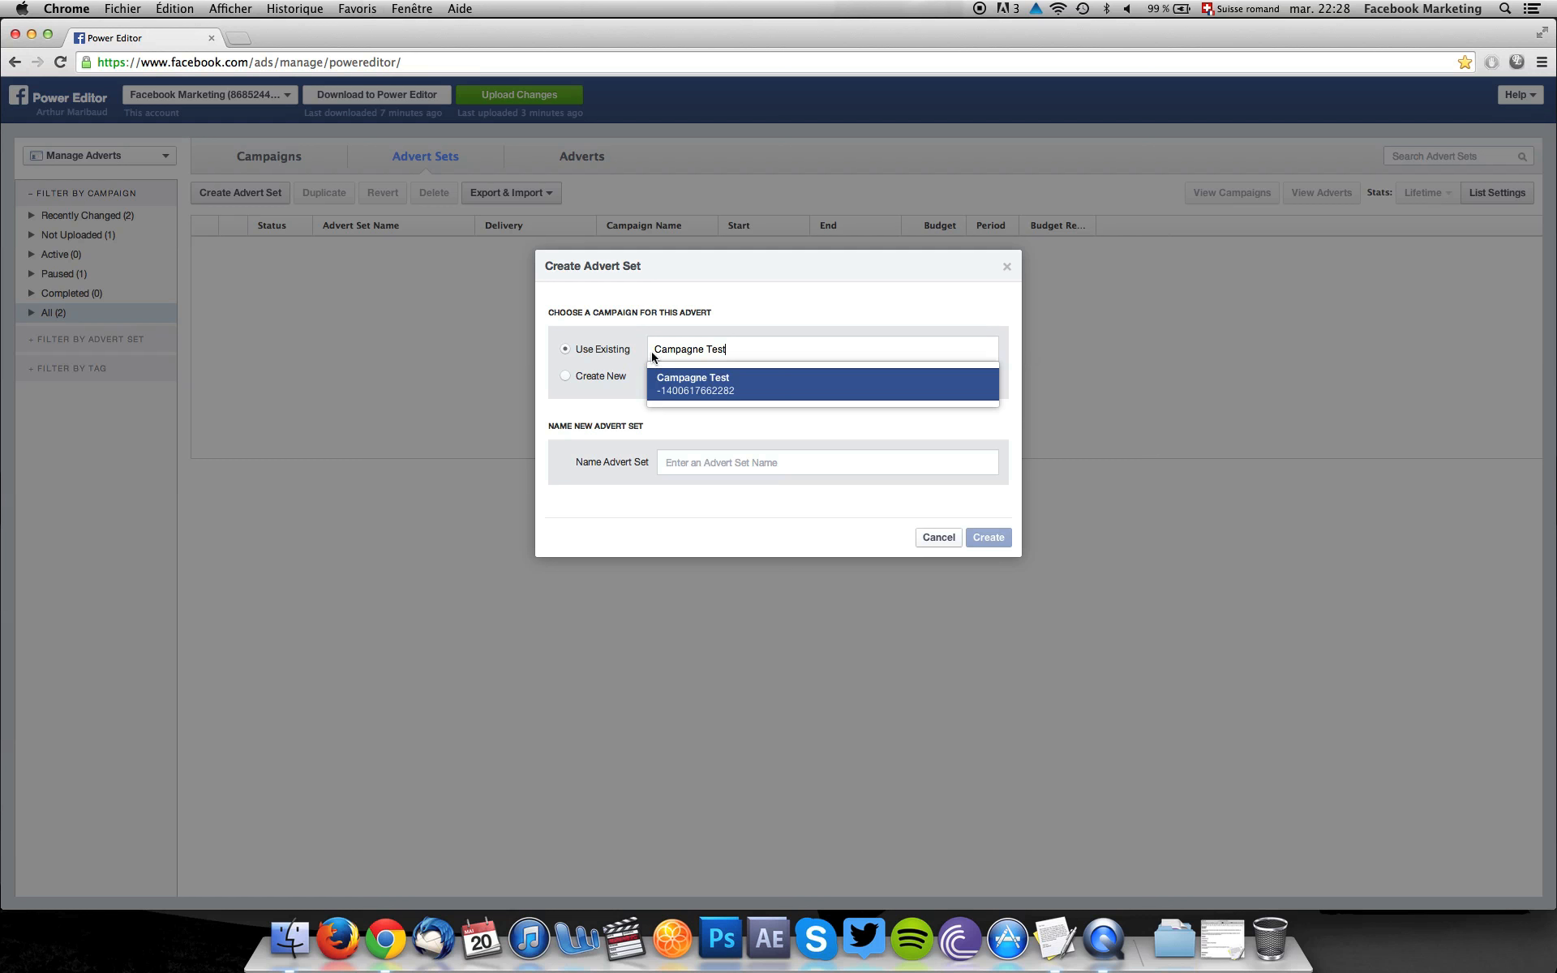
{"action": "left_click", "coordinate": [734, 388]}
{"action": "left_click", "coordinate": [677, 463]}
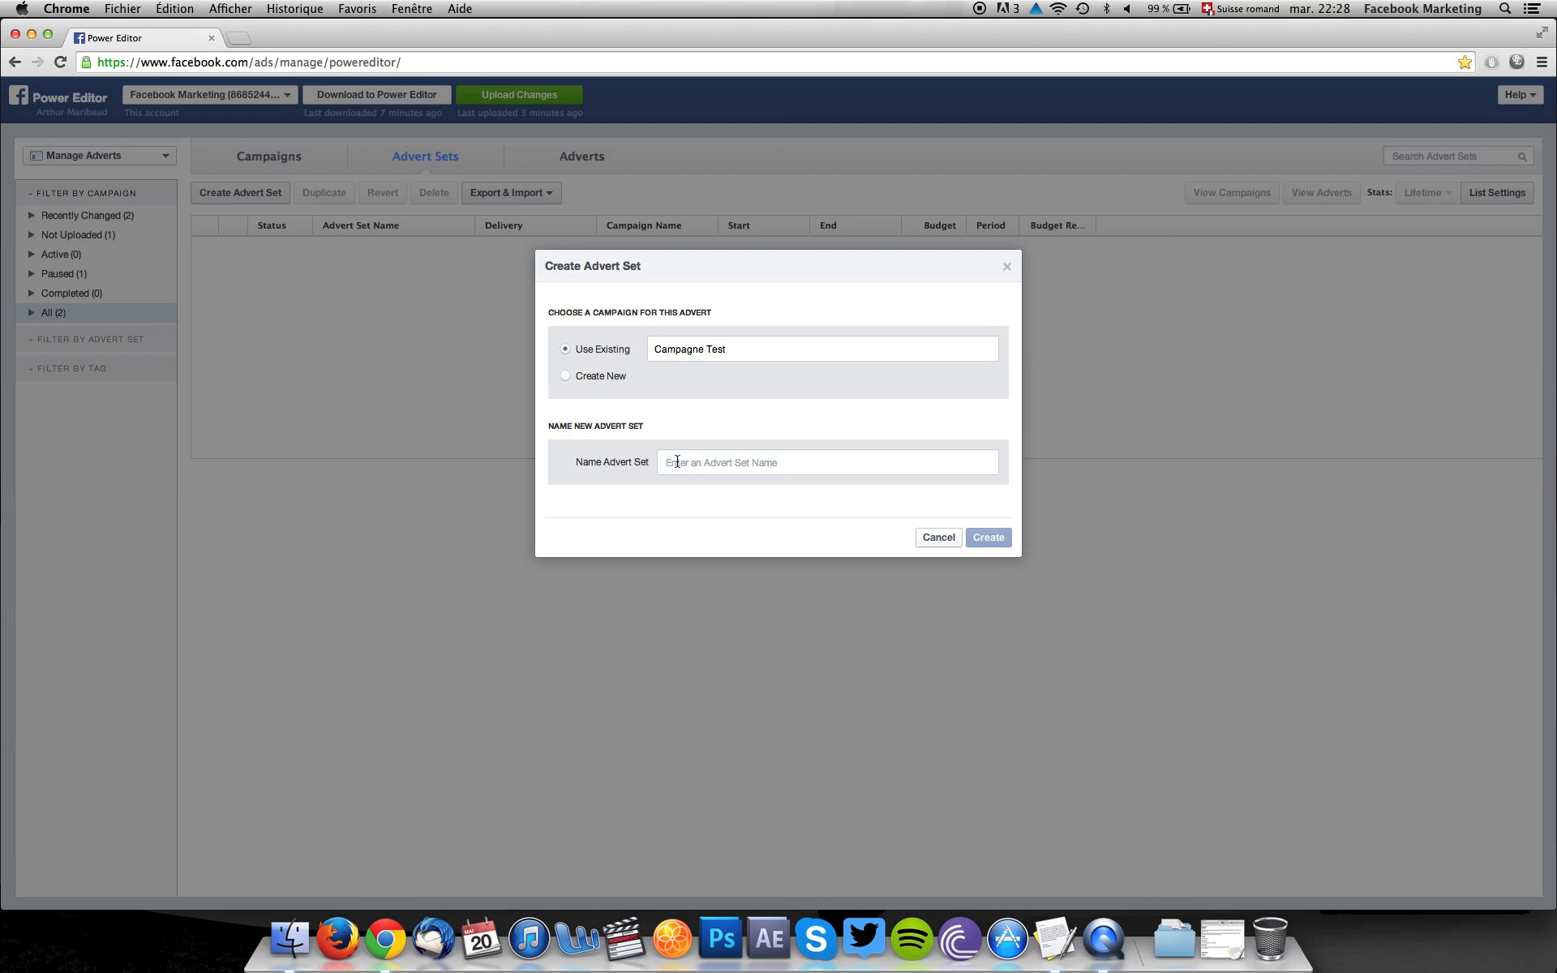
{"action": "type", "text": "Sui"}
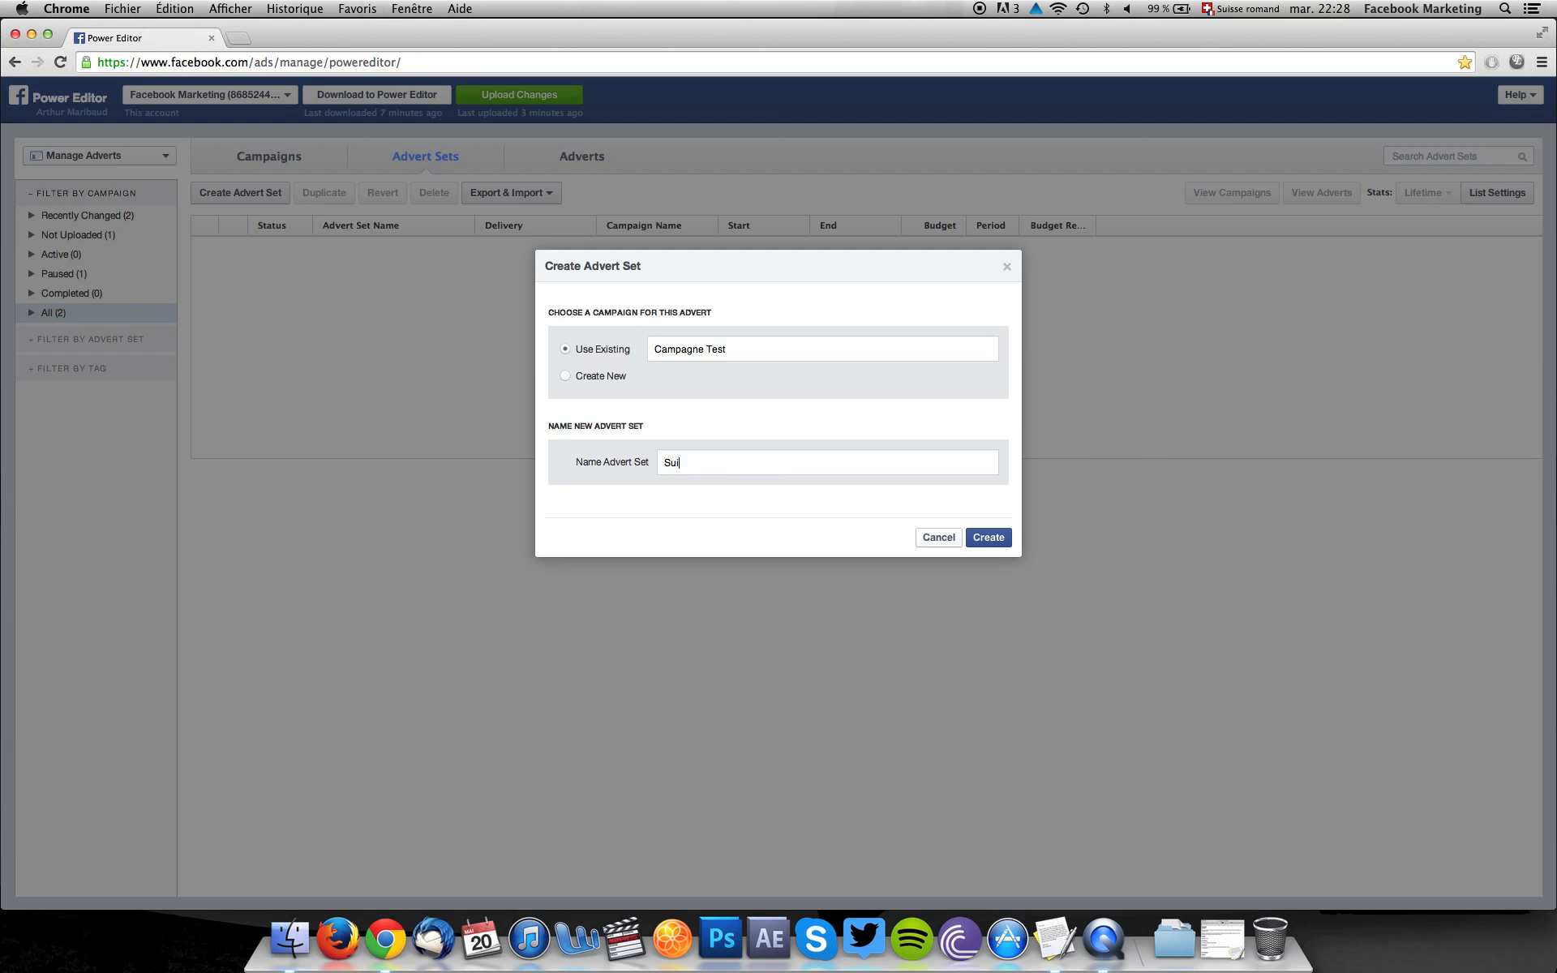
{"action": "type", "text": "sse FR"}
{"action": "type", "text": "- FR/EN -"}
{"action": "type", "text": "Newsfeed"}
{"action": "left_click", "coordinate": [988, 538]}
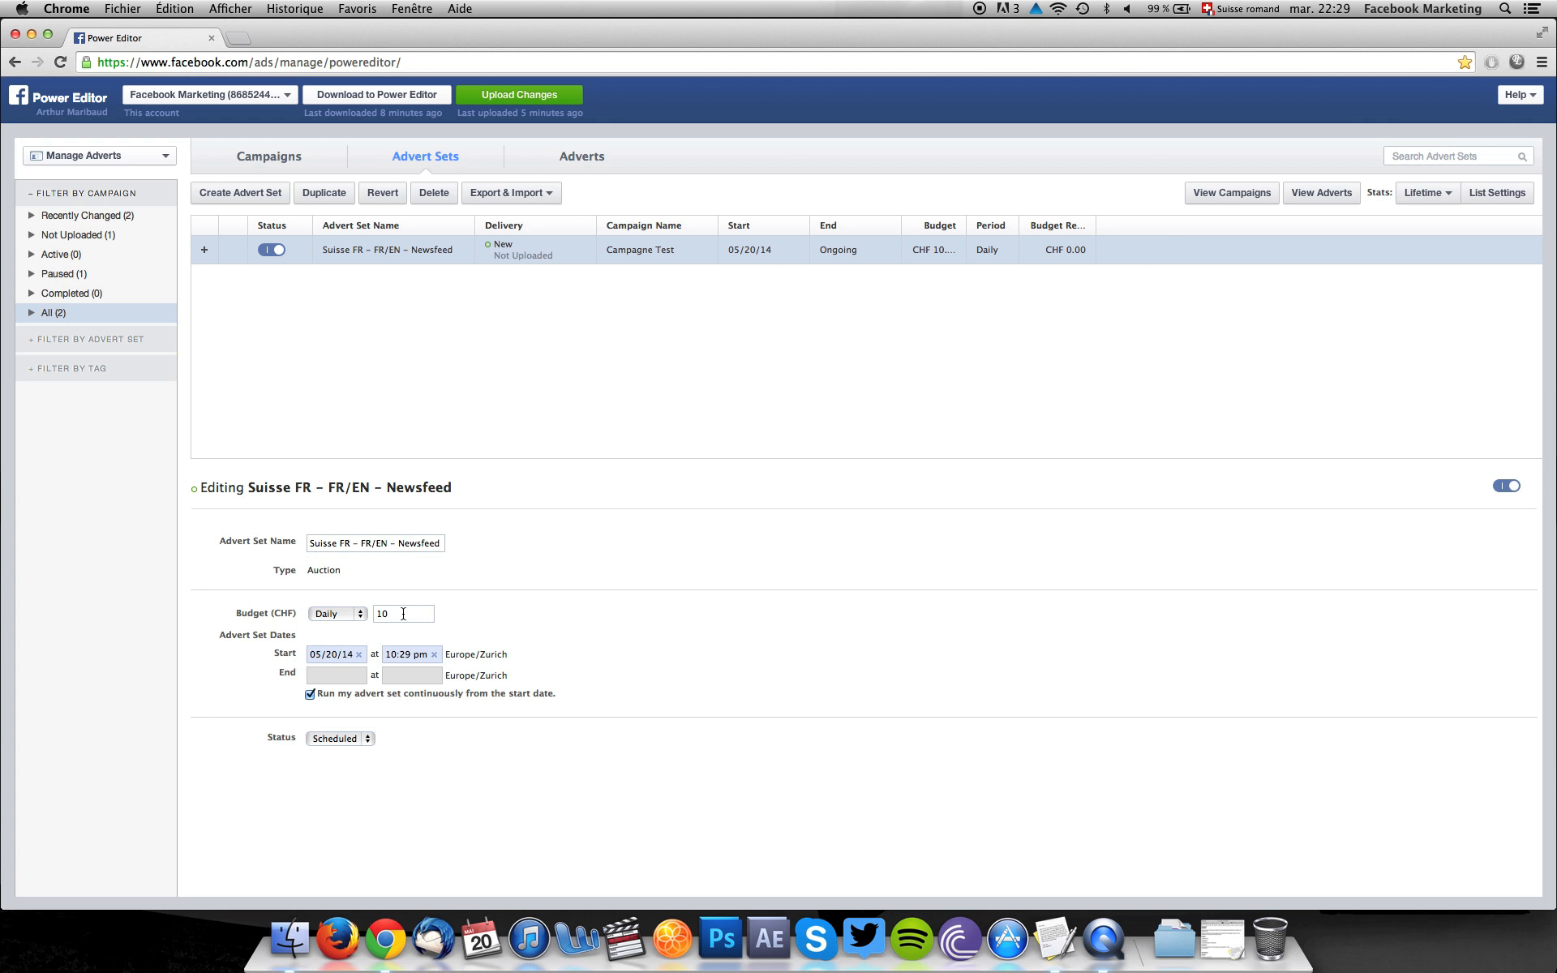
Switch the advert set's budget to Lifetime and set it to 100 CHF.
{"action": "left_click", "coordinate": [332, 614]}
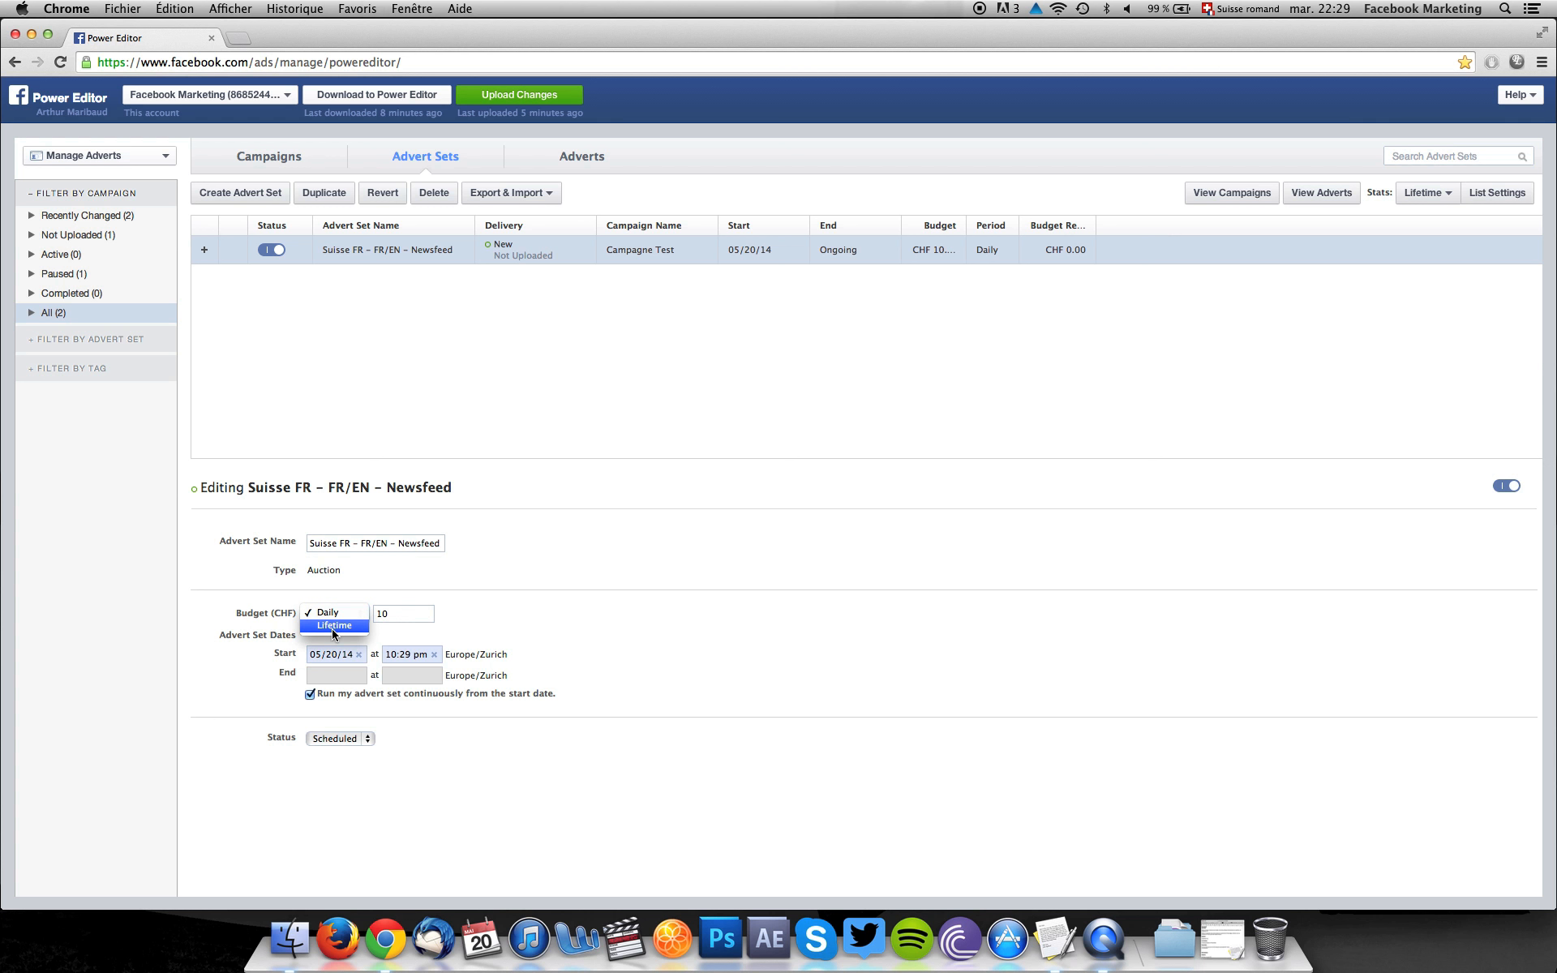
{"action": "left_click", "coordinate": [334, 626]}
{"action": "left_click_drag", "start_coordinate": [400, 635], "coordinate": [378, 636]}
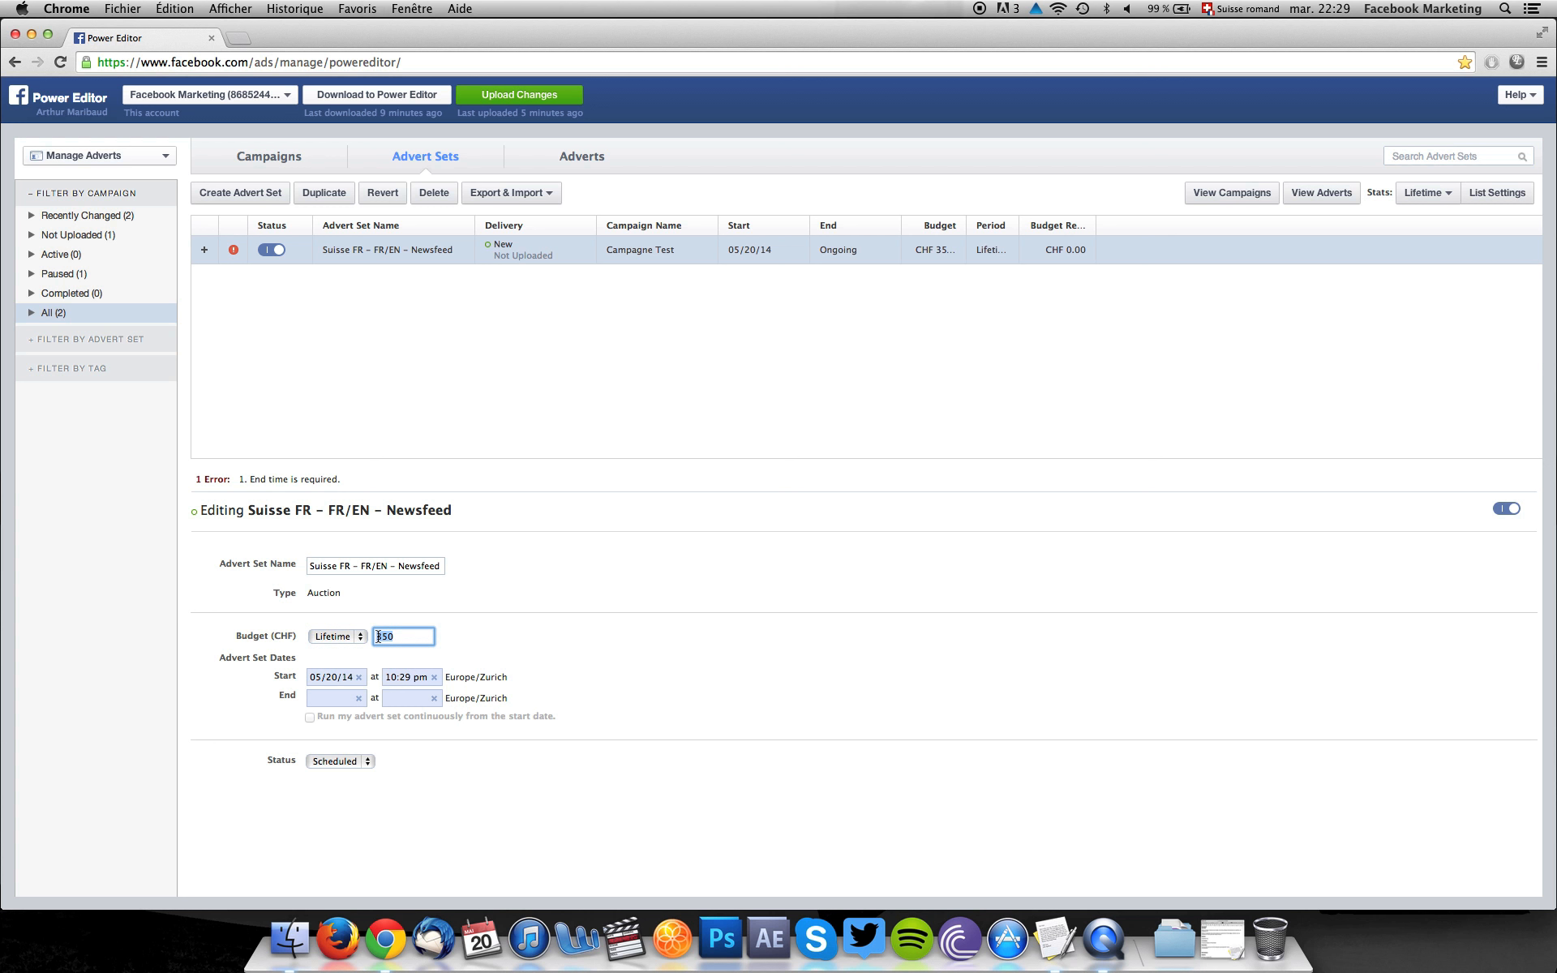
{"action": "type", "text": "100"}
Set the advert set's end date to 06/05/14 and its end time to 12:00 am.
{"action": "left_click", "coordinate": [358, 698]}
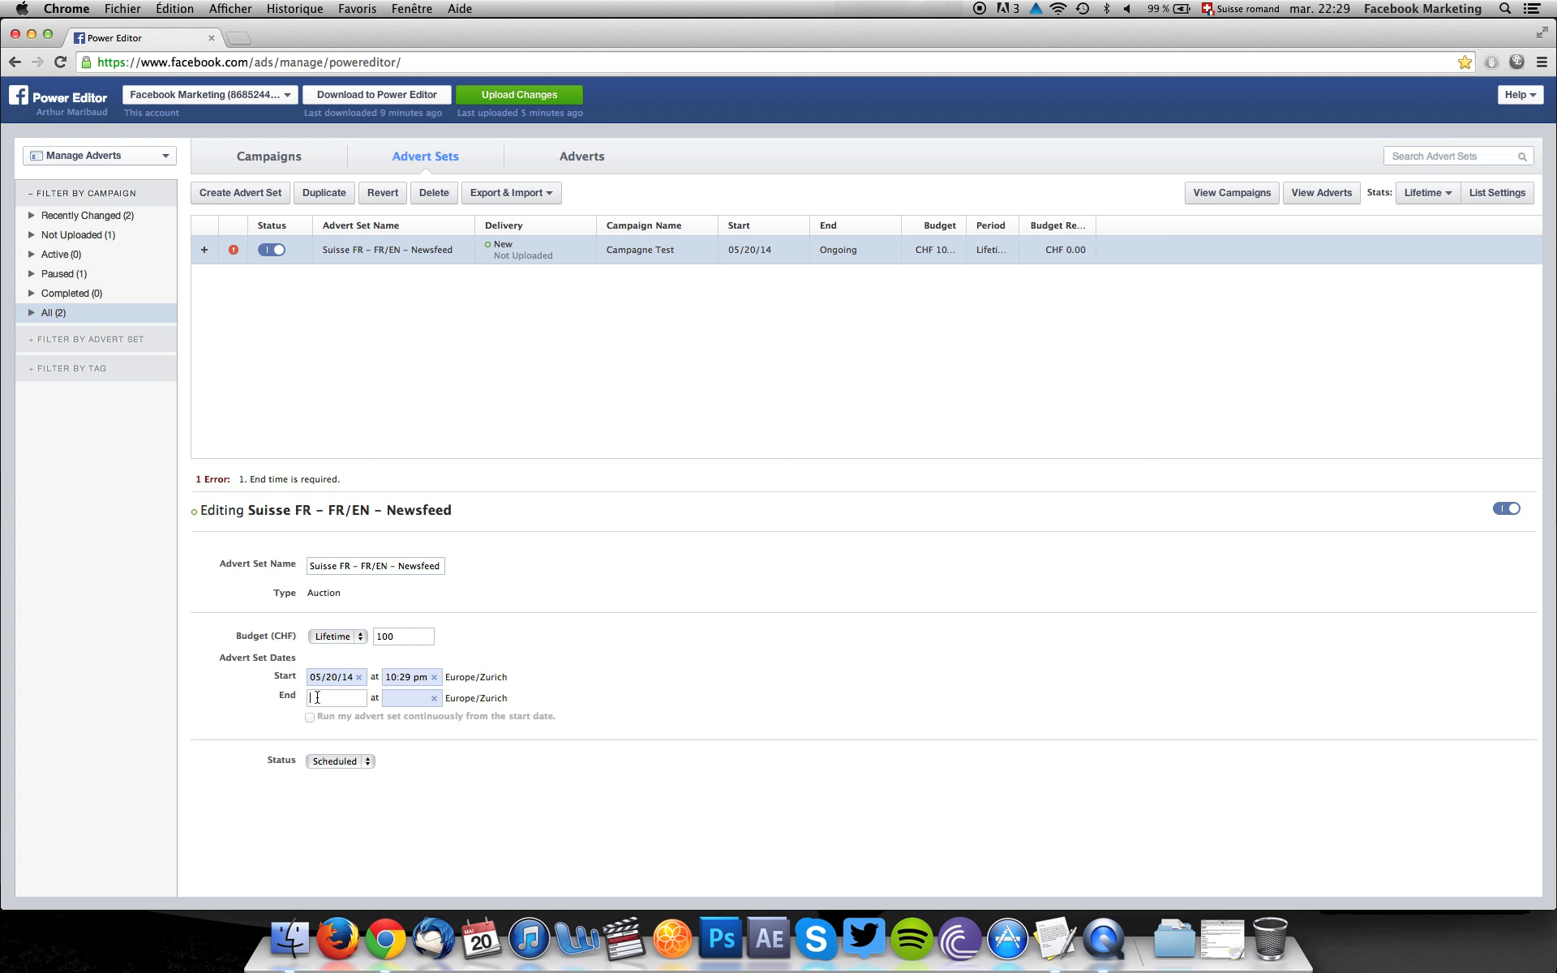
{"action": "type", "text": "06/05"}
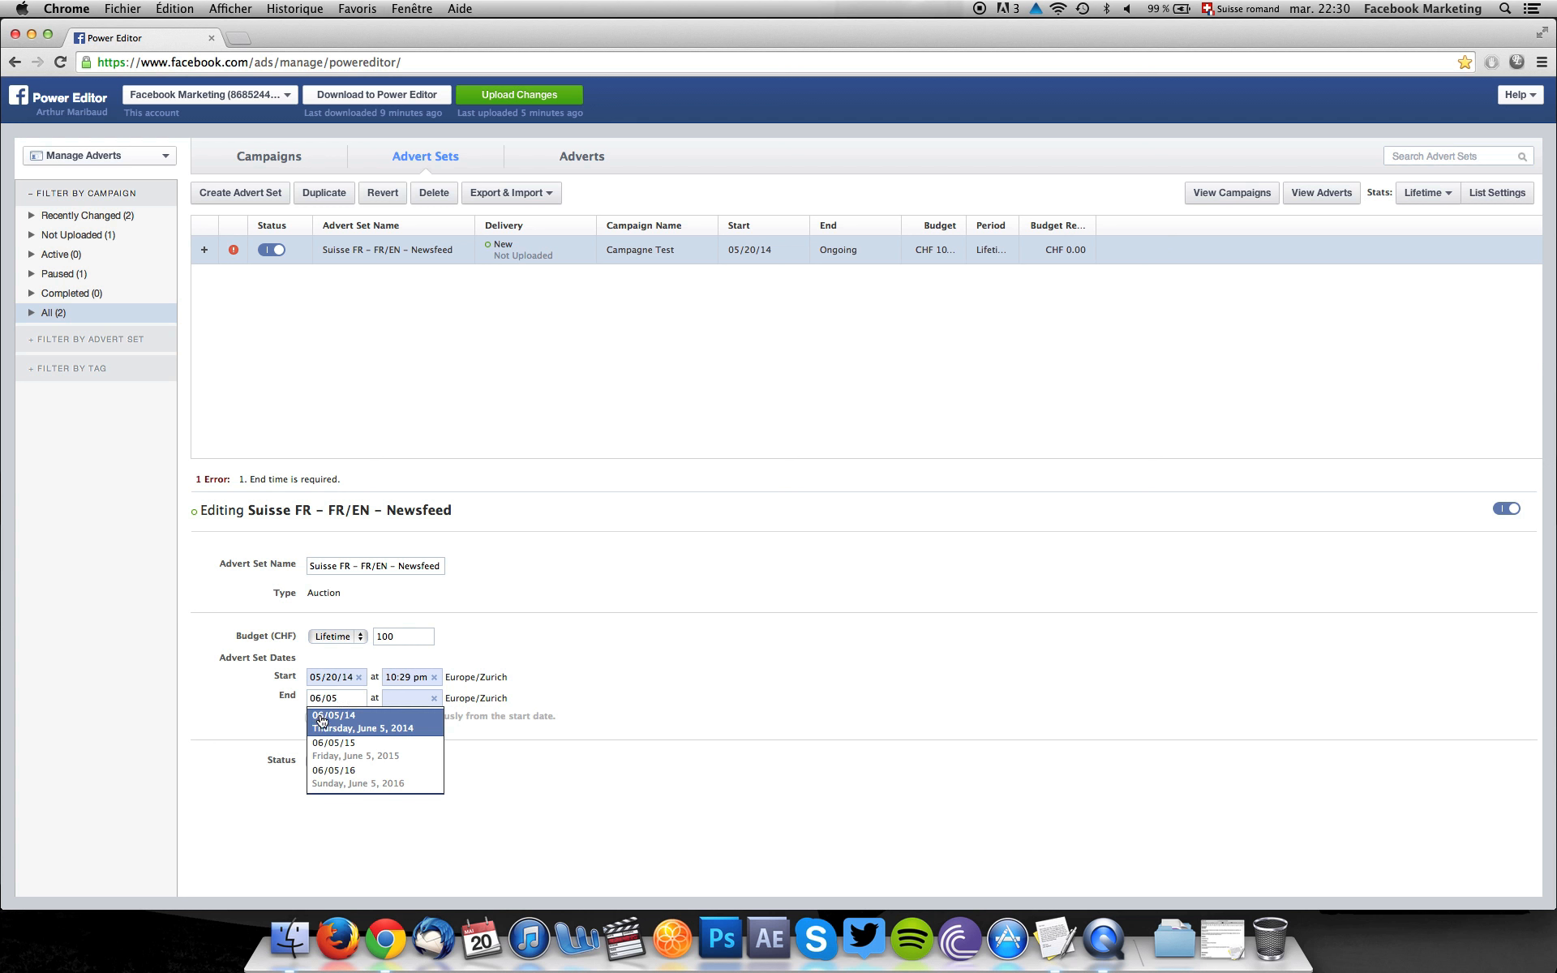
{"action": "left_click", "coordinate": [322, 721]}
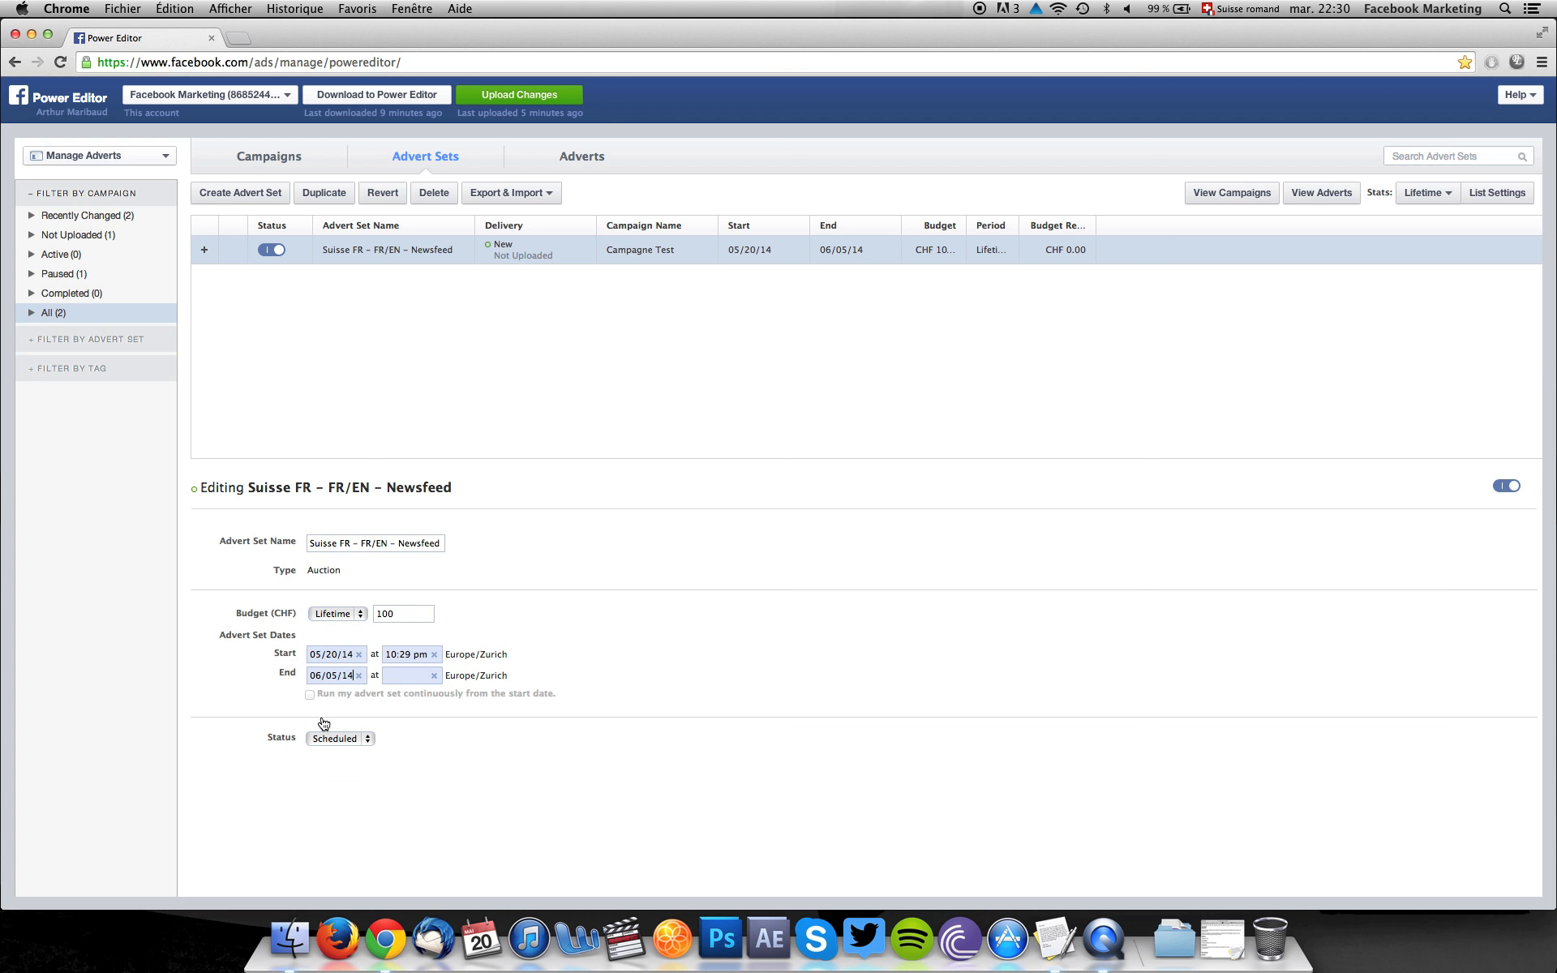
{"action": "left_click", "coordinate": [436, 680]}
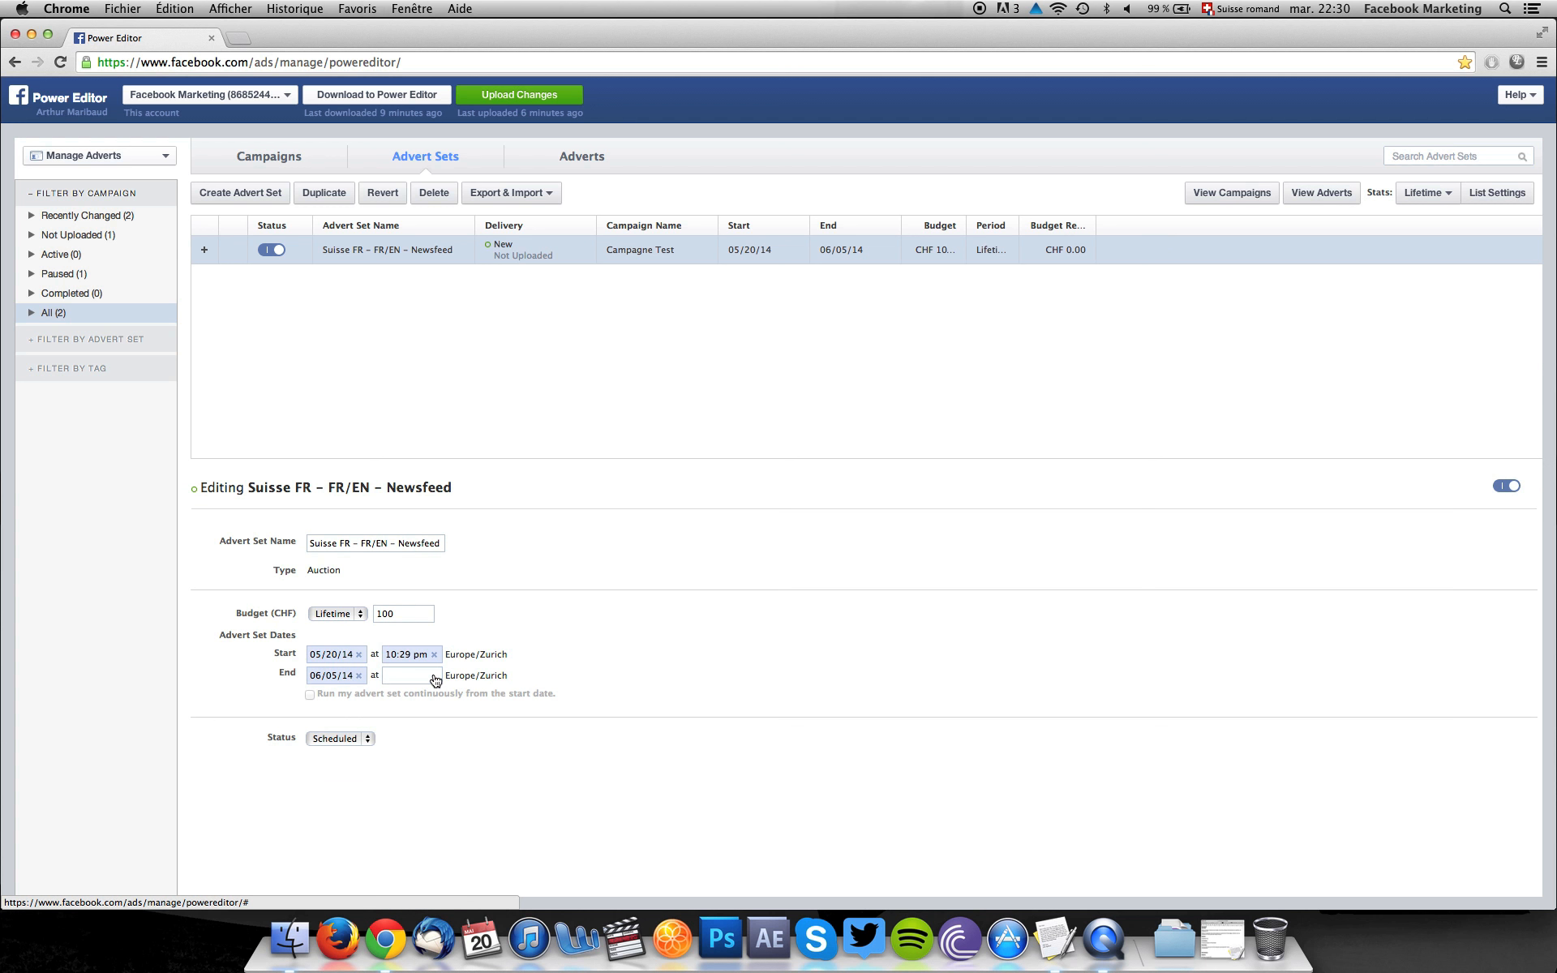
{"action": "type", "text": "12"}
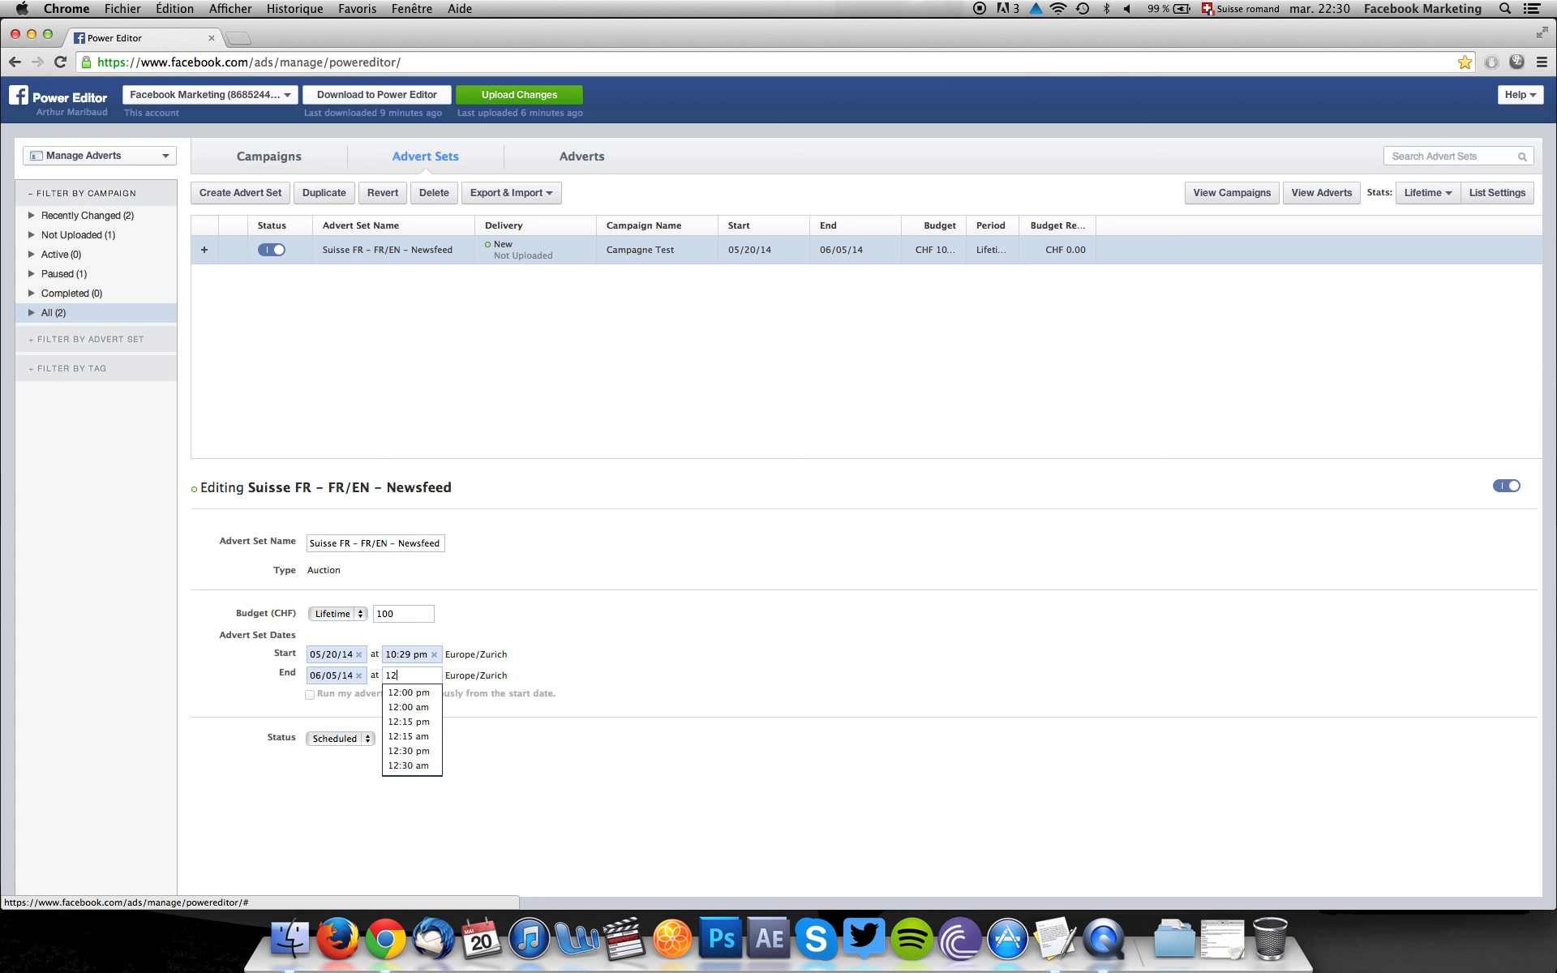
{"action": "type", "text": ":"}
{"action": "left_click", "coordinate": [409, 708]}
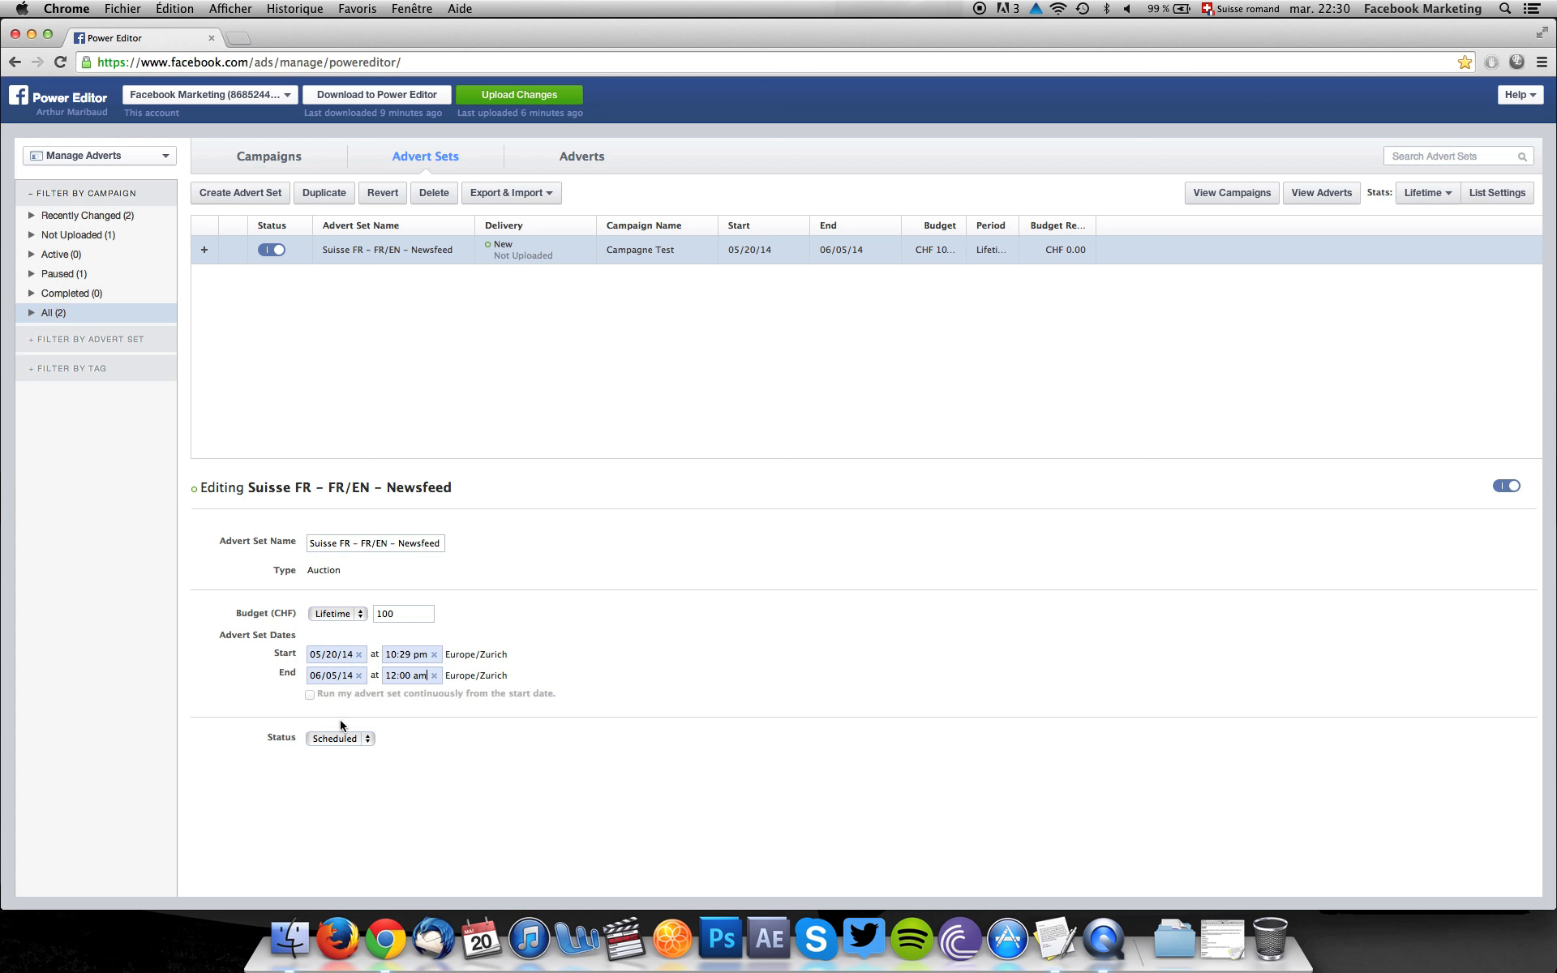
Switch from the adverts to page management and start a new unpublished post for the Power Editor – Conseils et Best Practices page.
{"action": "left_click", "coordinate": [574, 161]}
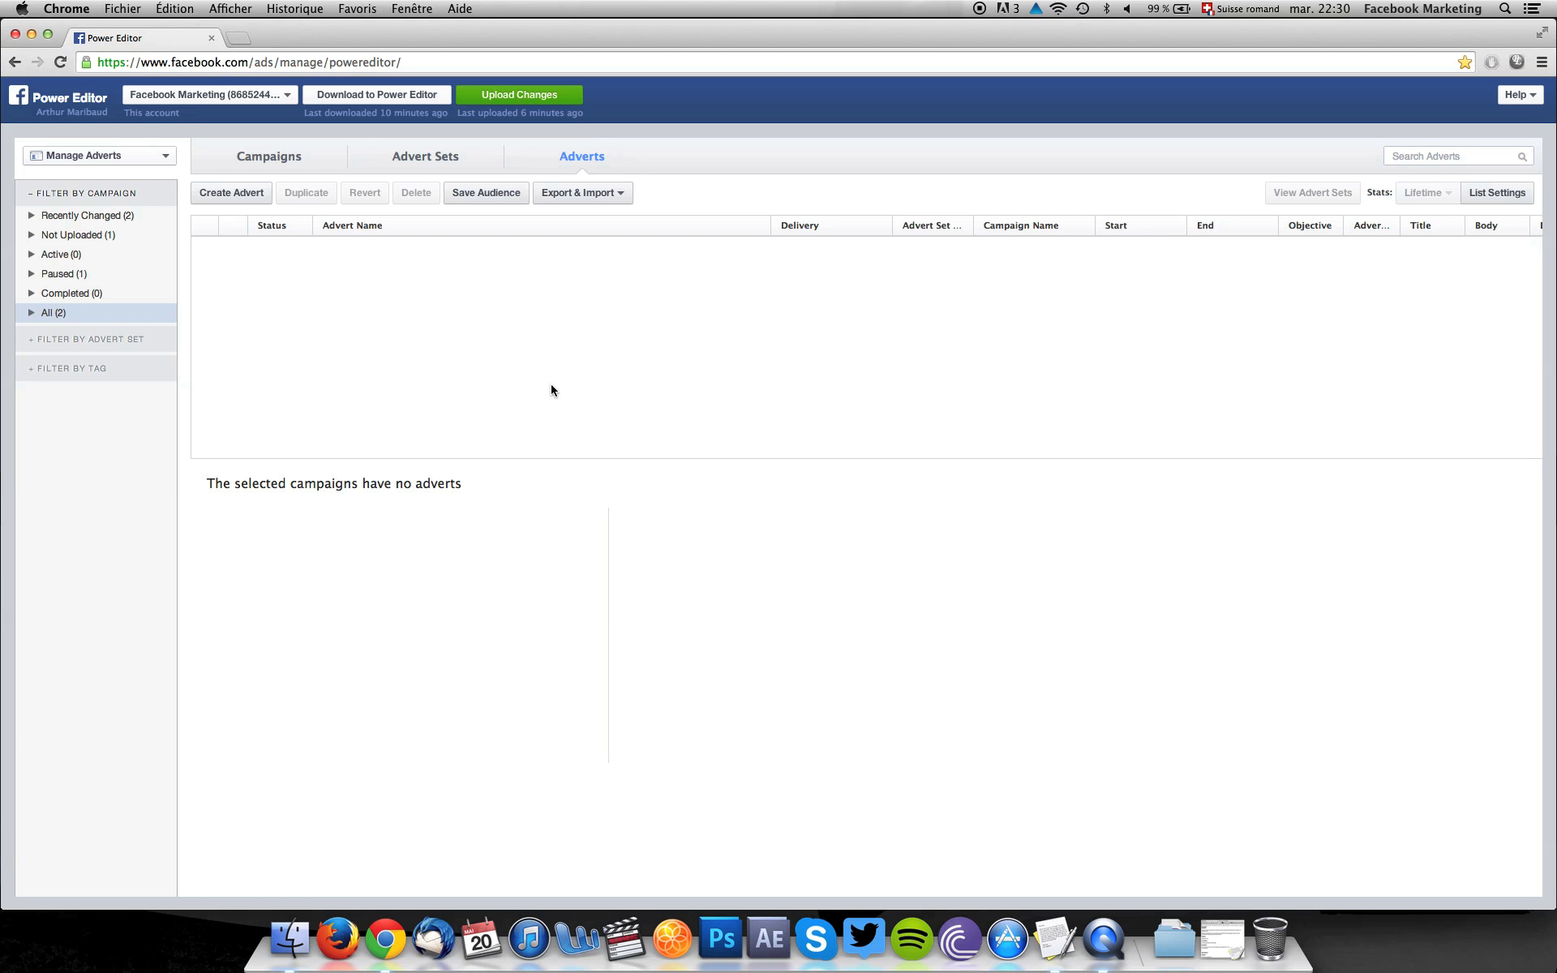
{"action": "left_click", "coordinate": [208, 95]}
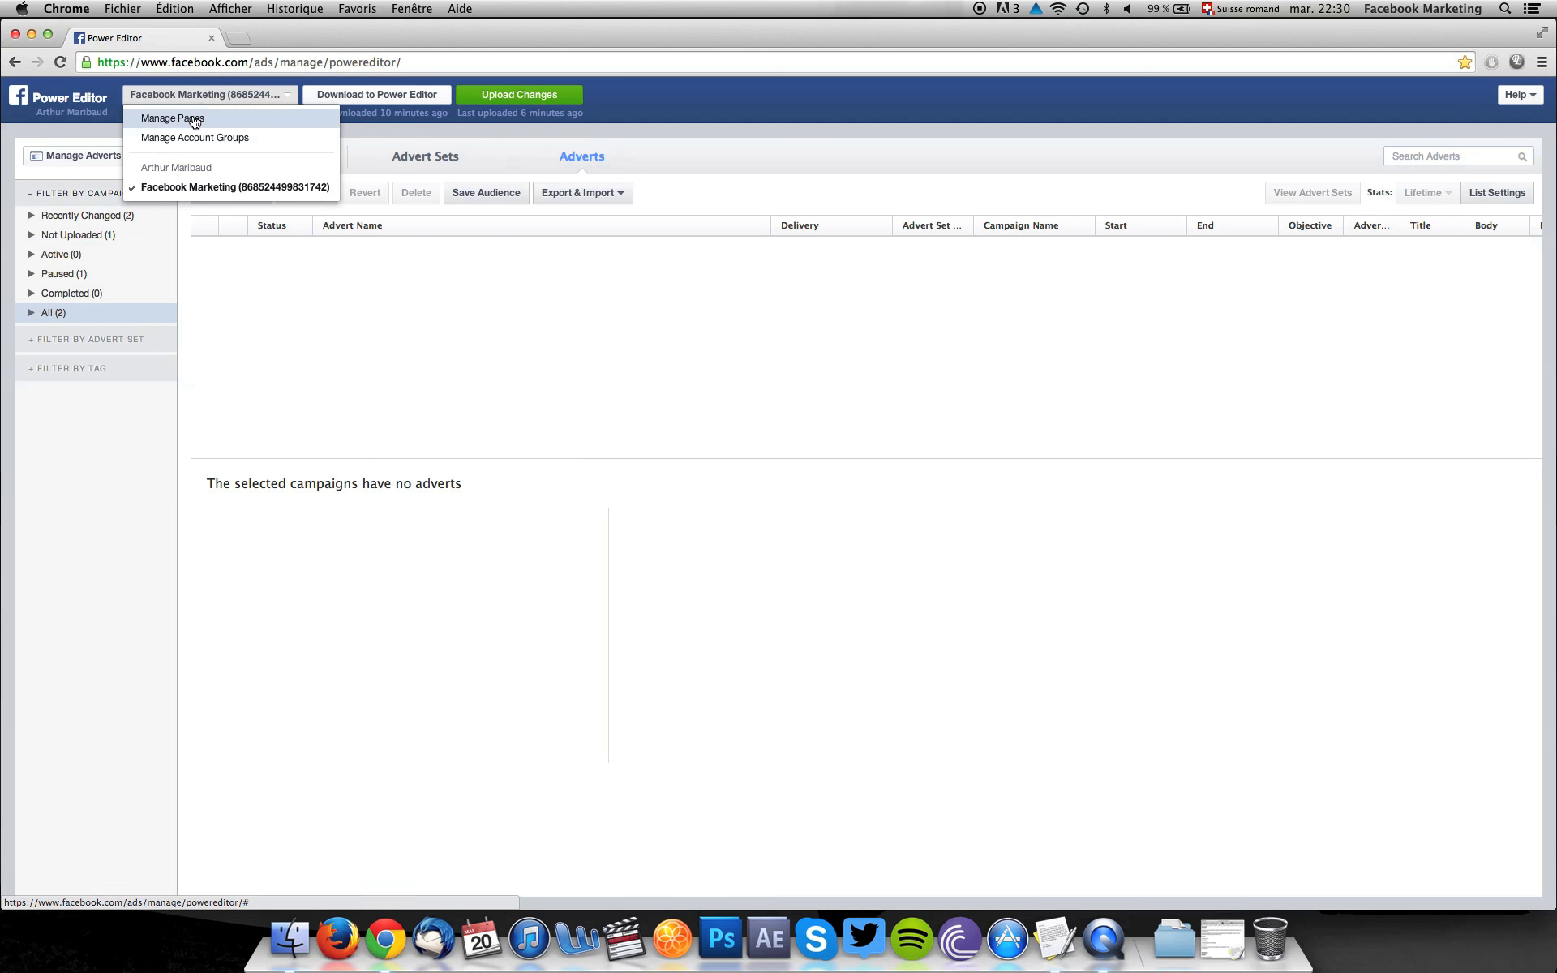
{"action": "left_click", "coordinate": [194, 122]}
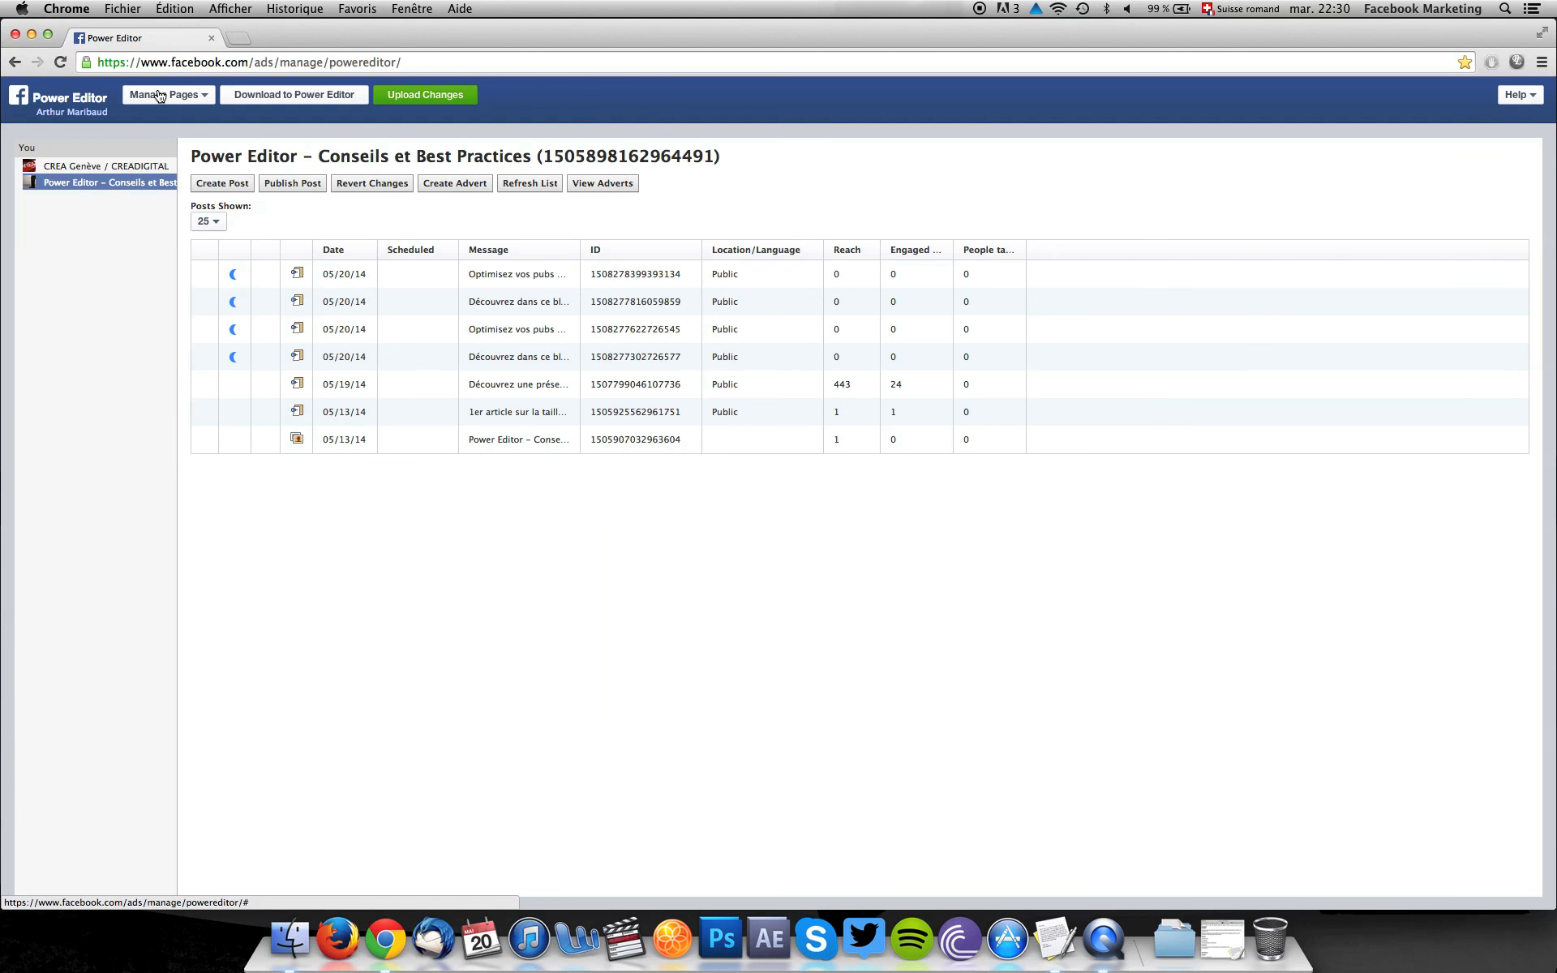
{"action": "left_click", "coordinate": [224, 185]}
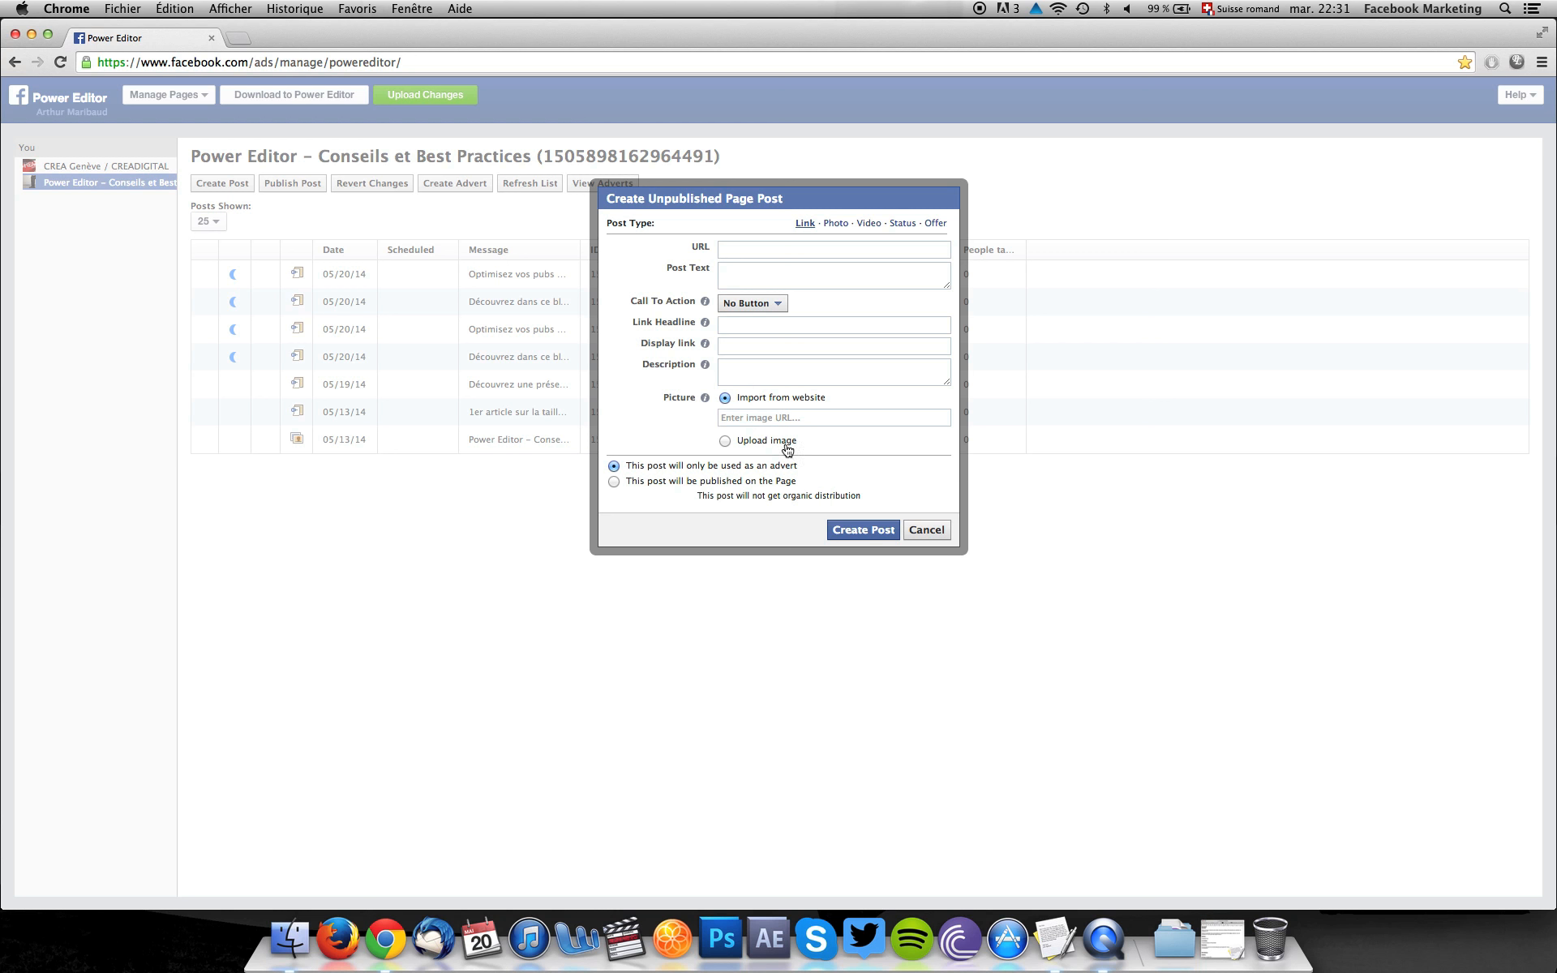
Copy the blog's root address, marketing-facebook.ch, from the other browser window and enter it as the link post's URL.
{"action": "left_click", "coordinate": [1216, 956]}
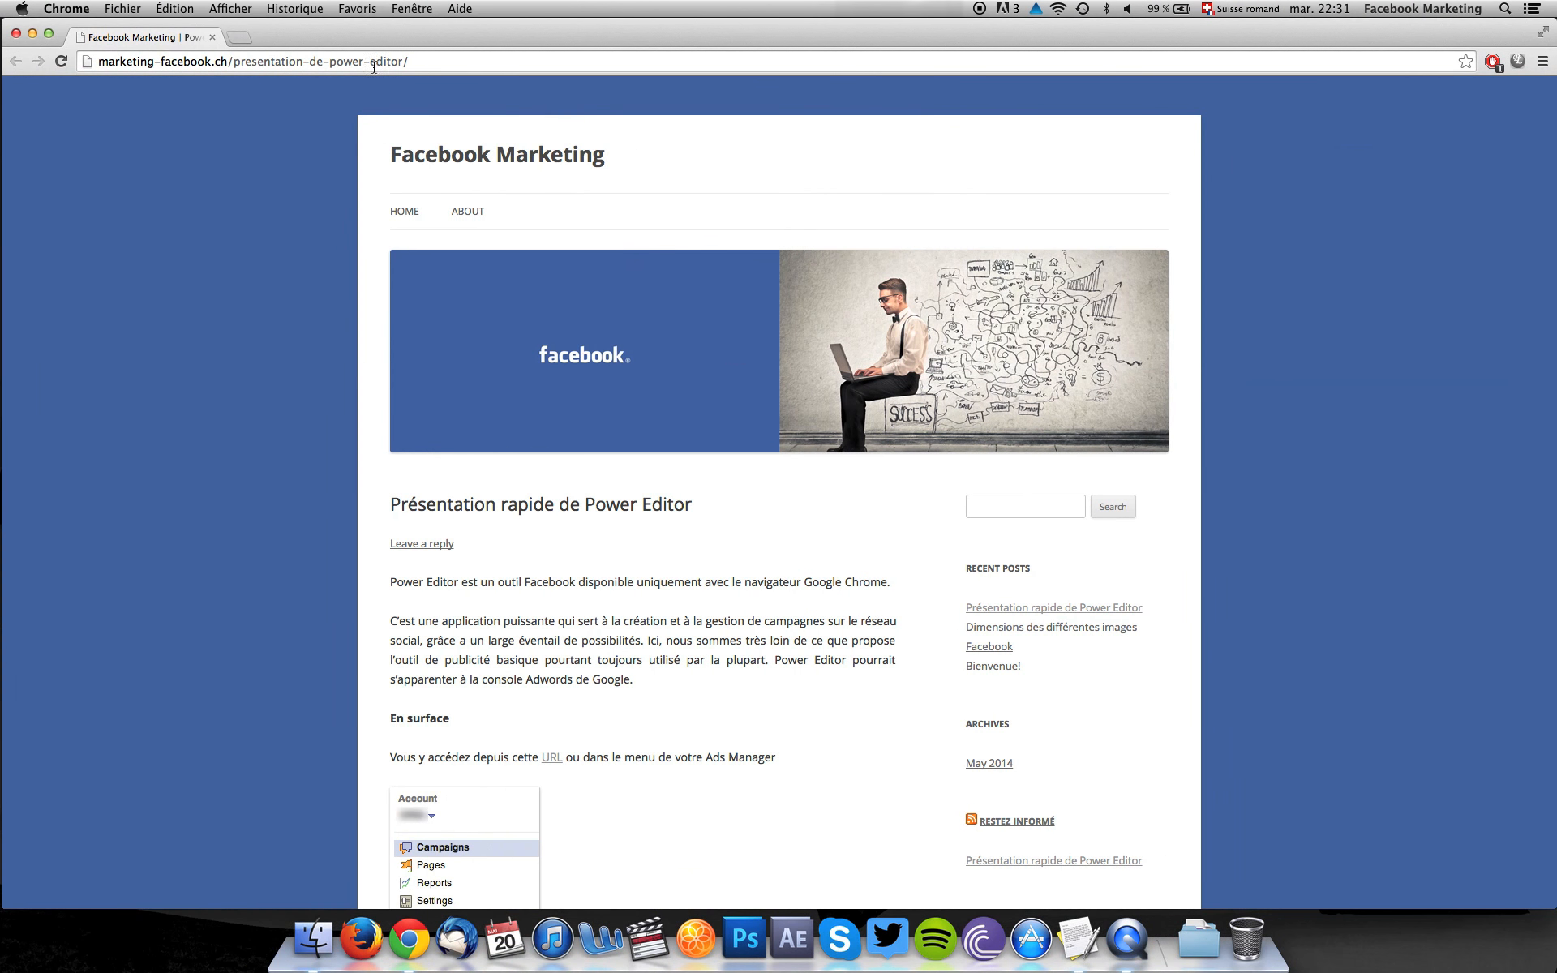
{"action": "left_click_drag", "start_coordinate": [228, 59], "coordinate": [73, 69]}
{"action": "key", "text": "super+c"}
{"action": "key", "text": "ctrl+Left"}
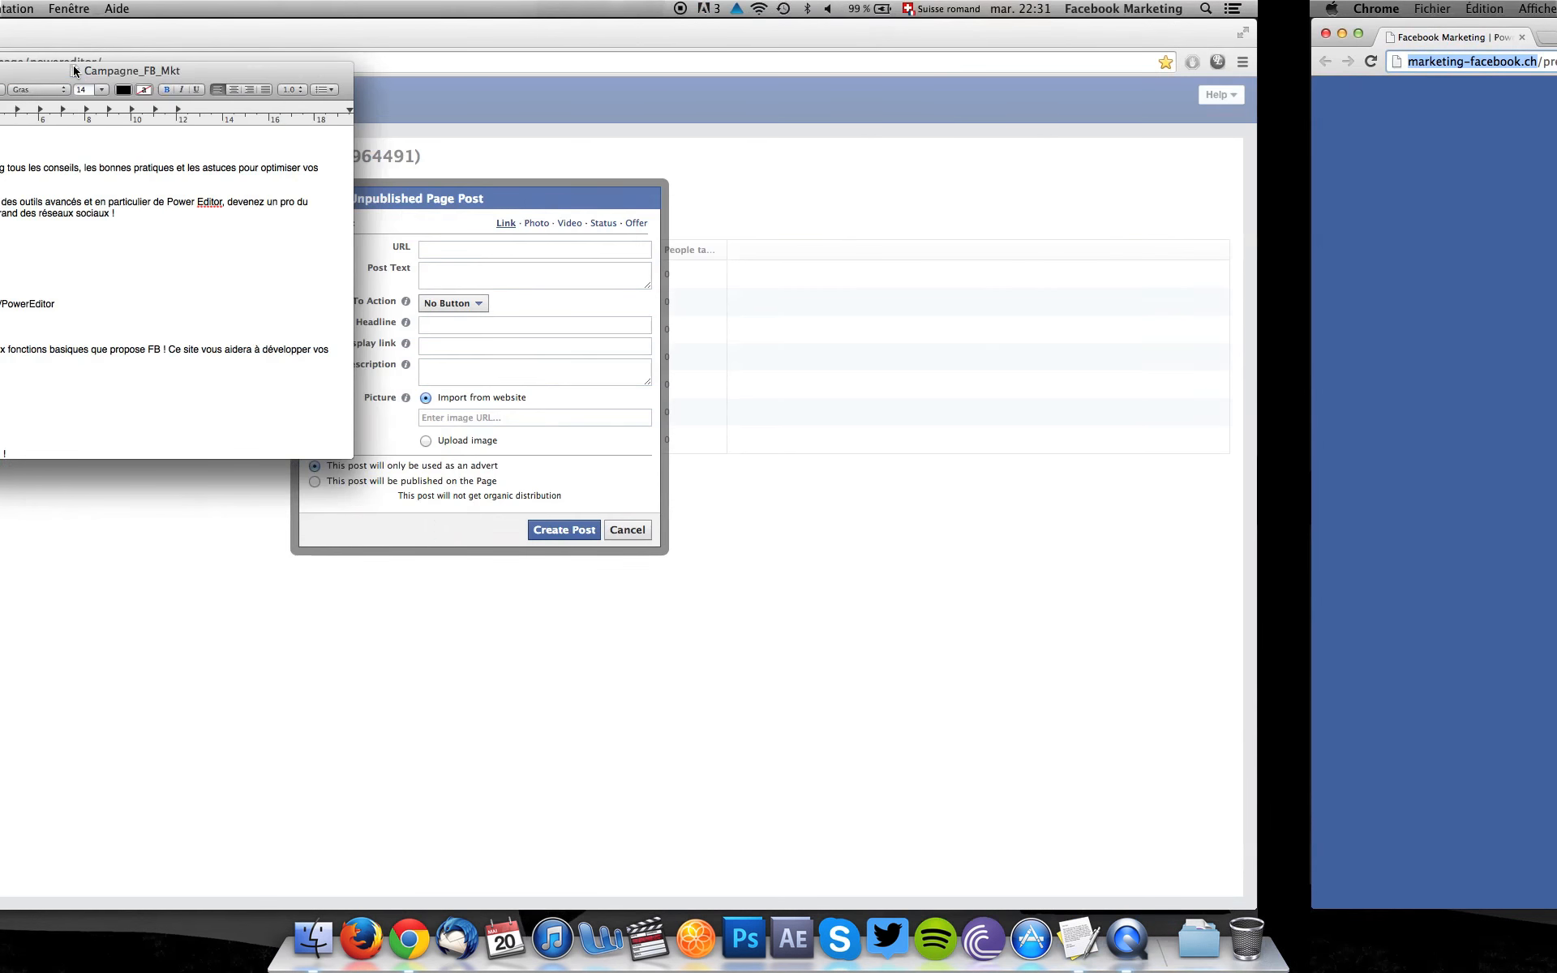
{"action": "left_click_drag", "start_coordinate": [531, 77], "coordinate": [426, 55]}
{"action": "left_click", "coordinate": [738, 240]}
{"action": "left_click", "coordinate": [737, 246]}
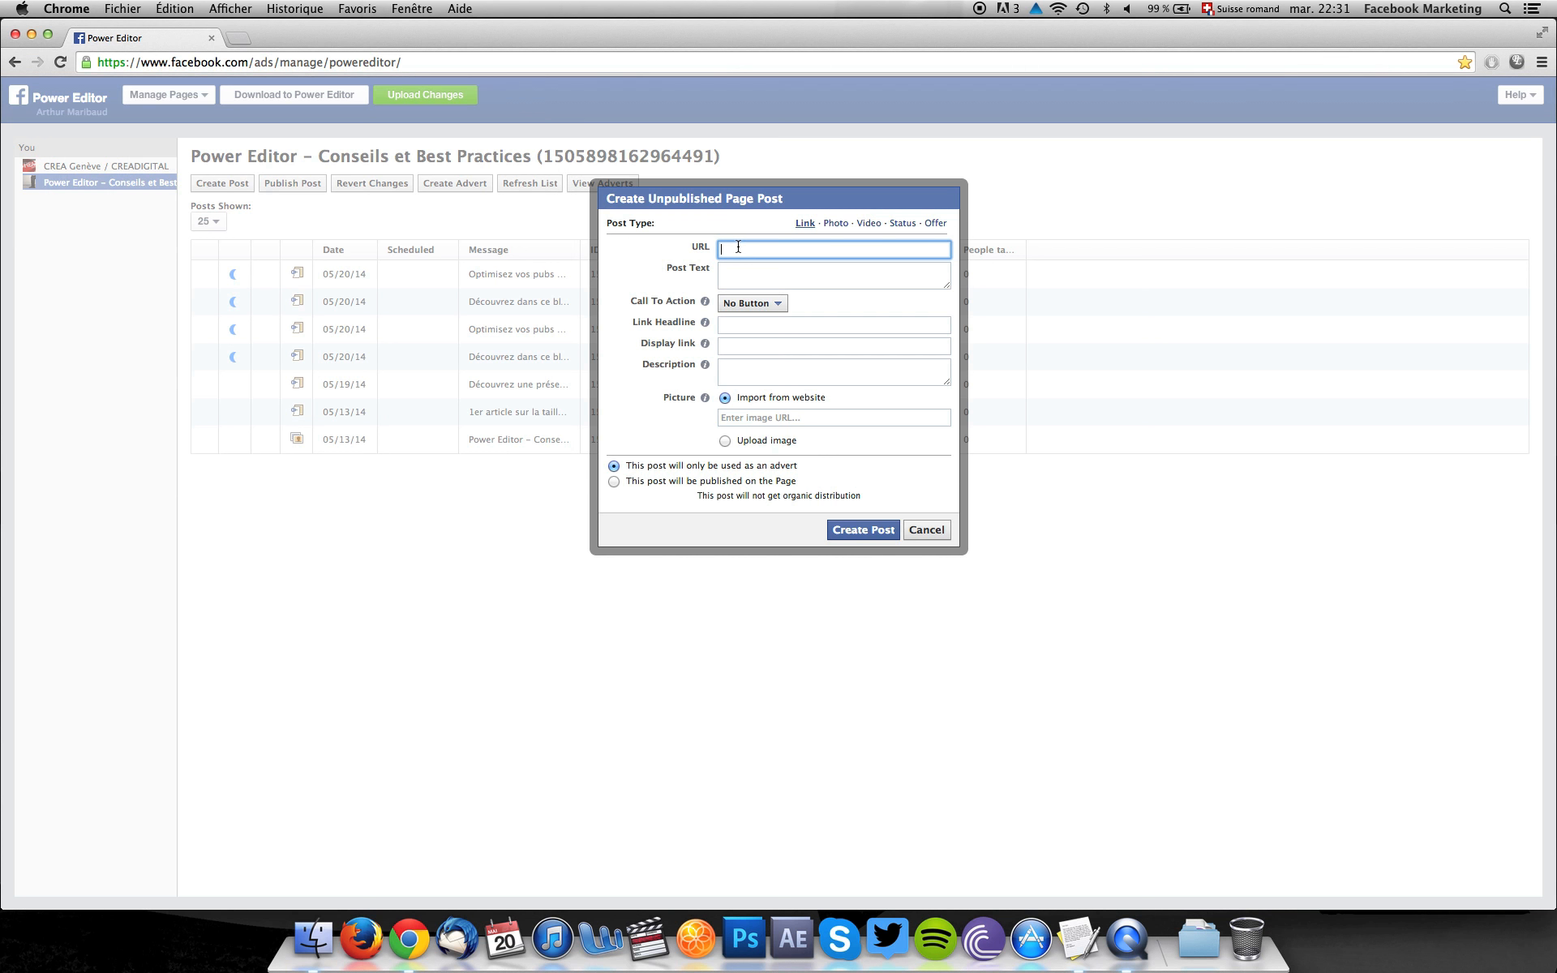
{"action": "key", "text": "super+v"}
Copy both Newsfeed post text paragraphs from the Campagne_FB_Mkt document in TextEdit into the link post's text.
{"action": "left_click", "coordinate": [1095, 939]}
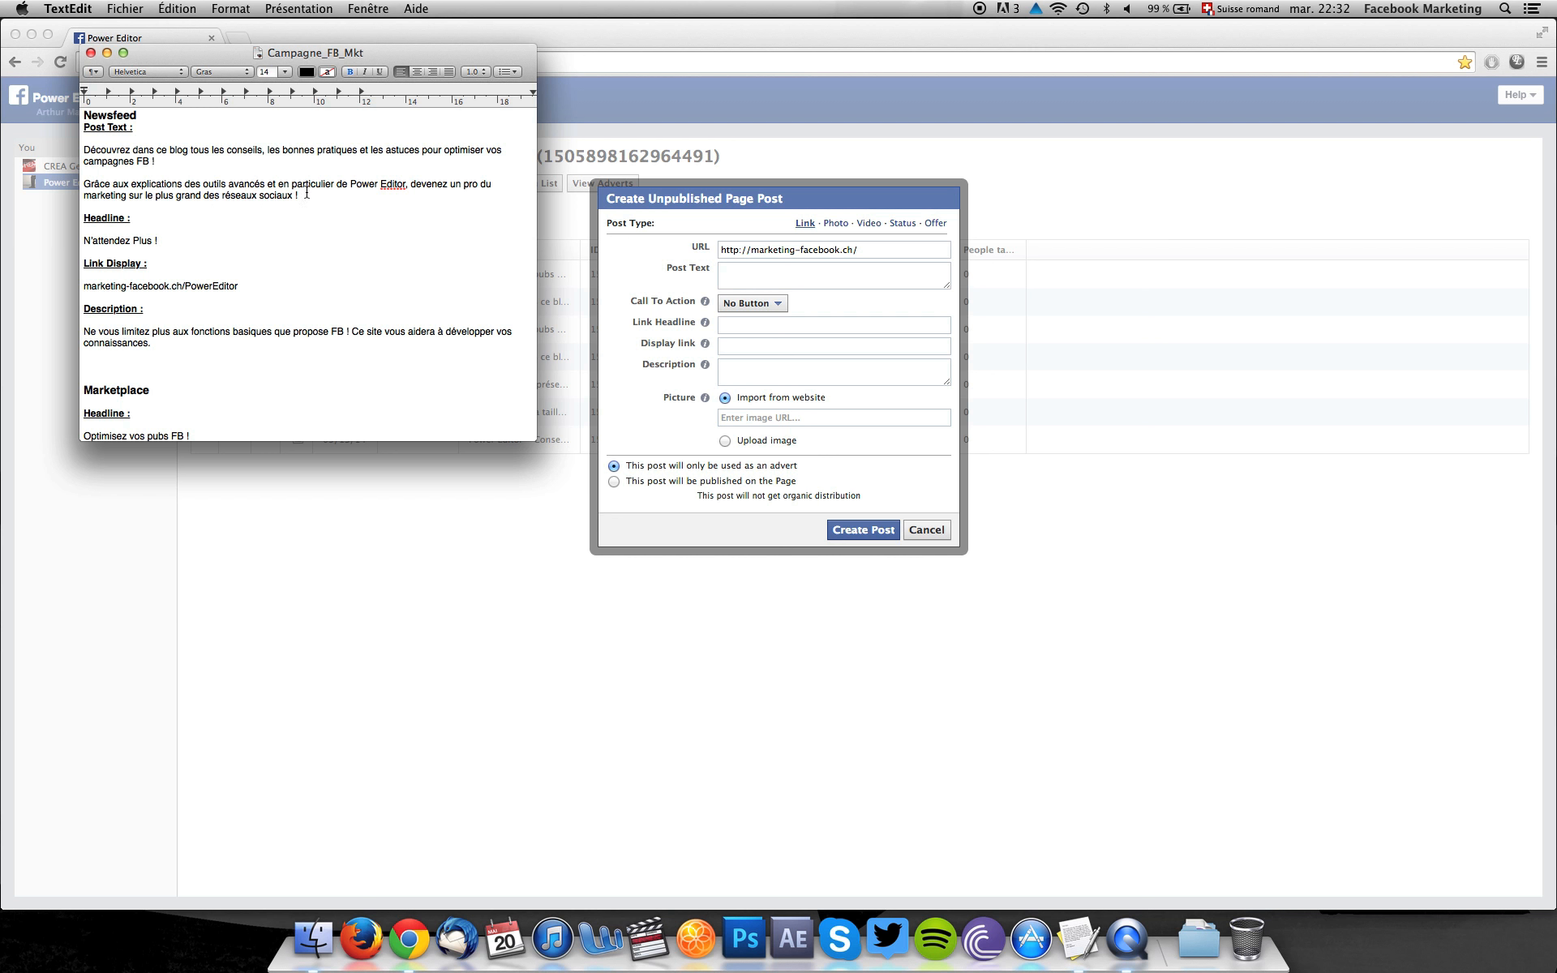
{"action": "left_click_drag", "start_coordinate": [306, 194], "coordinate": [78, 146]}
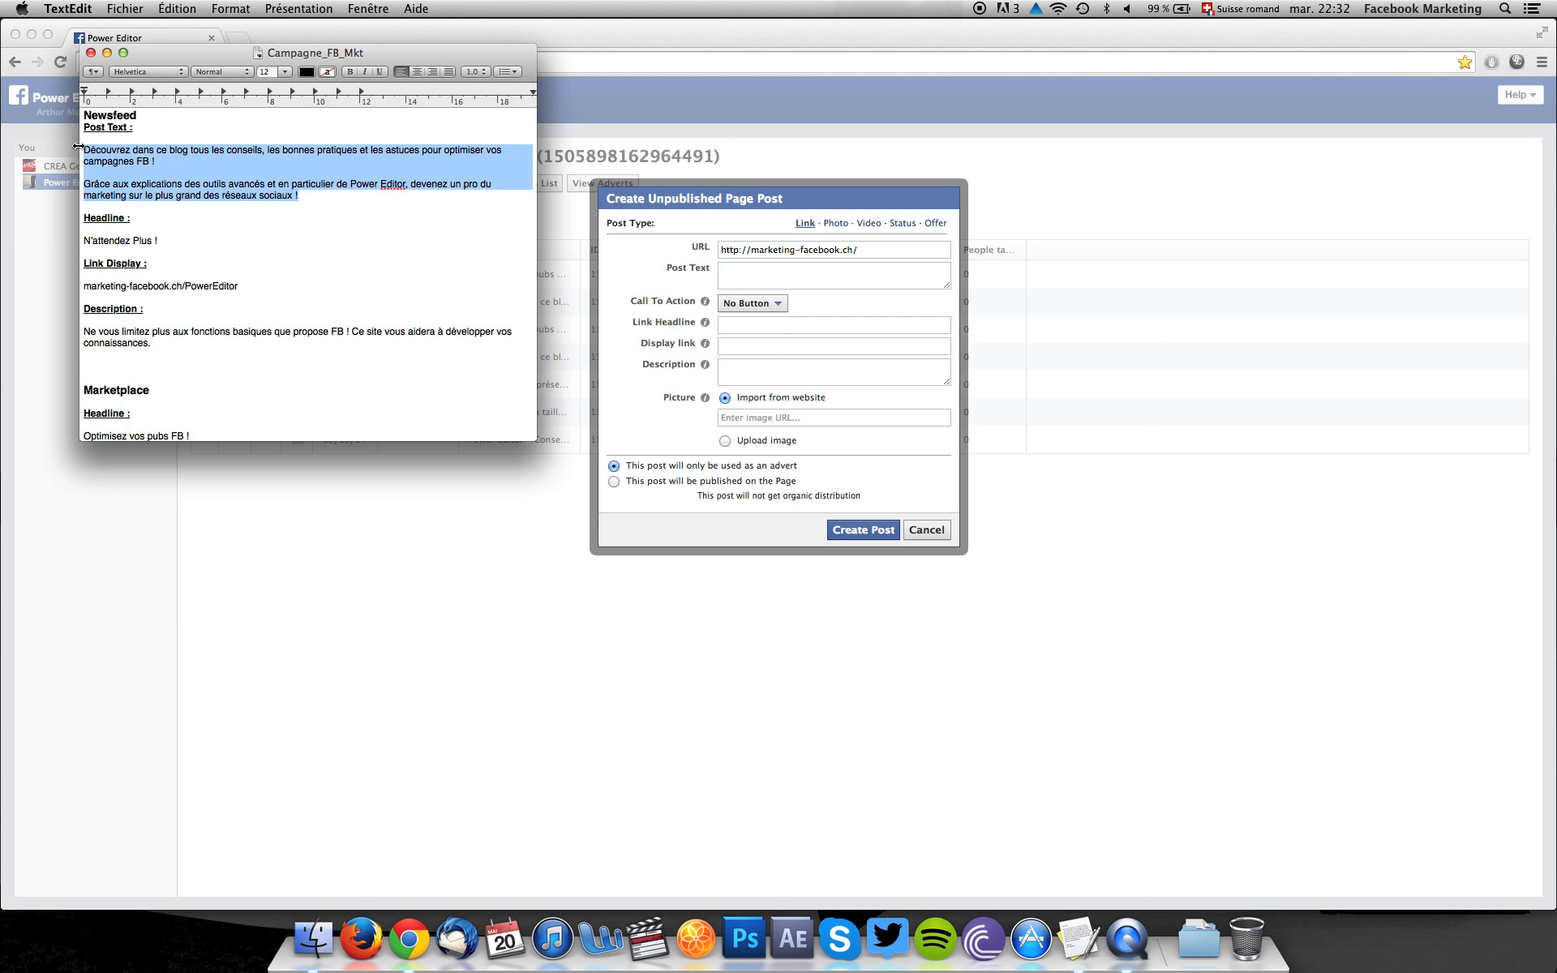
{"action": "left_click", "coordinate": [741, 271]}
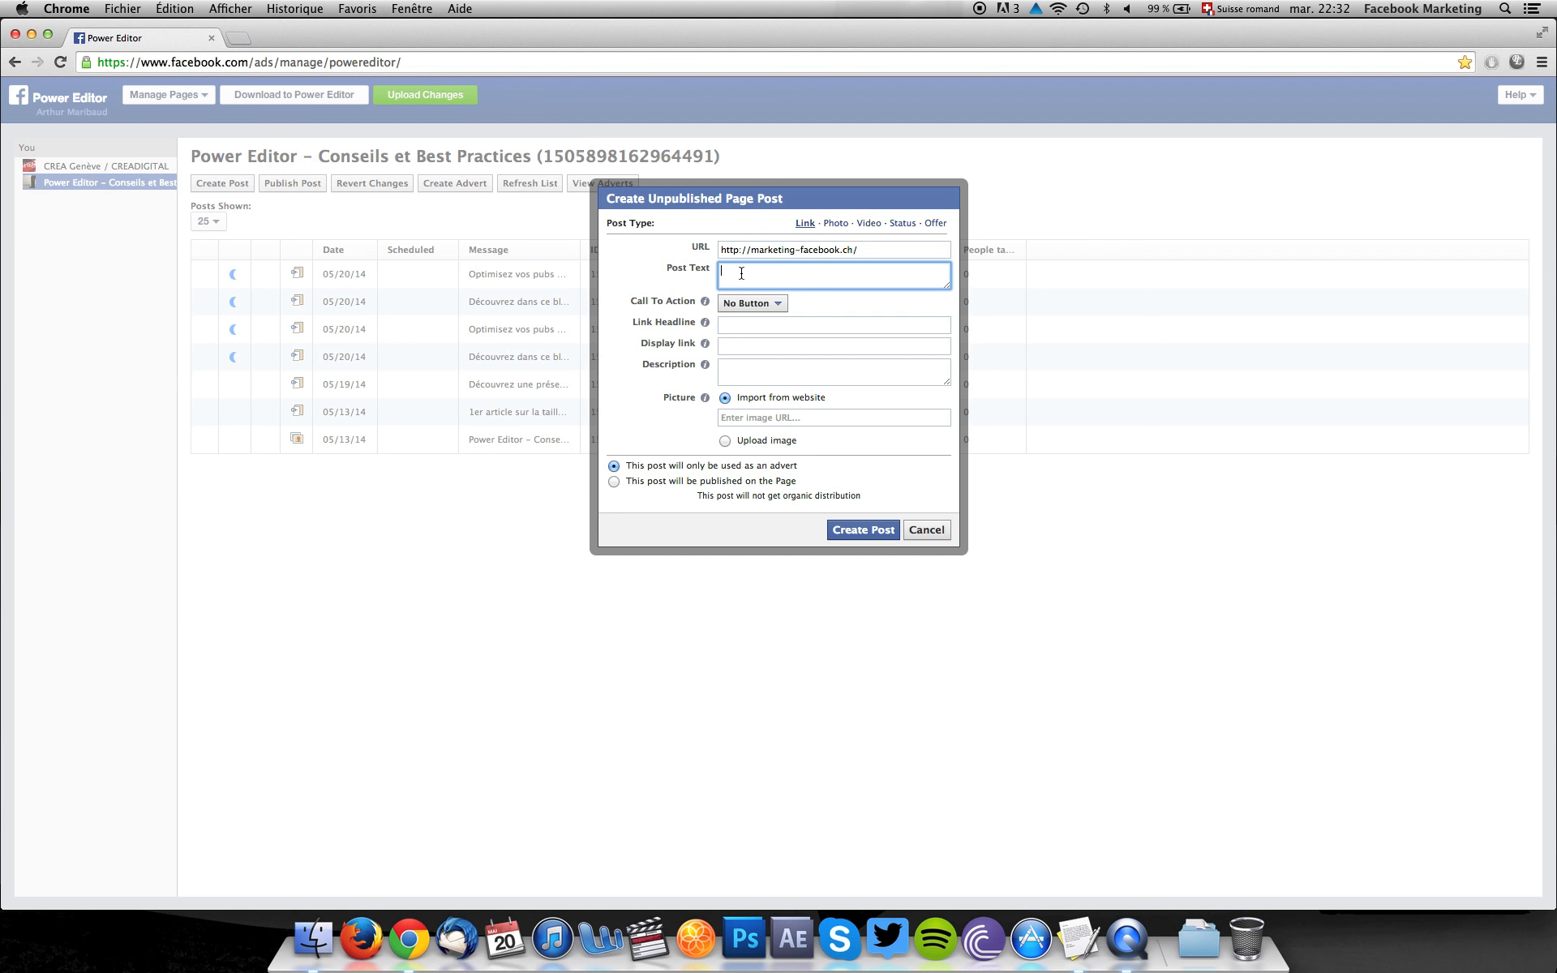
{"action": "key", "text": "super+v"}
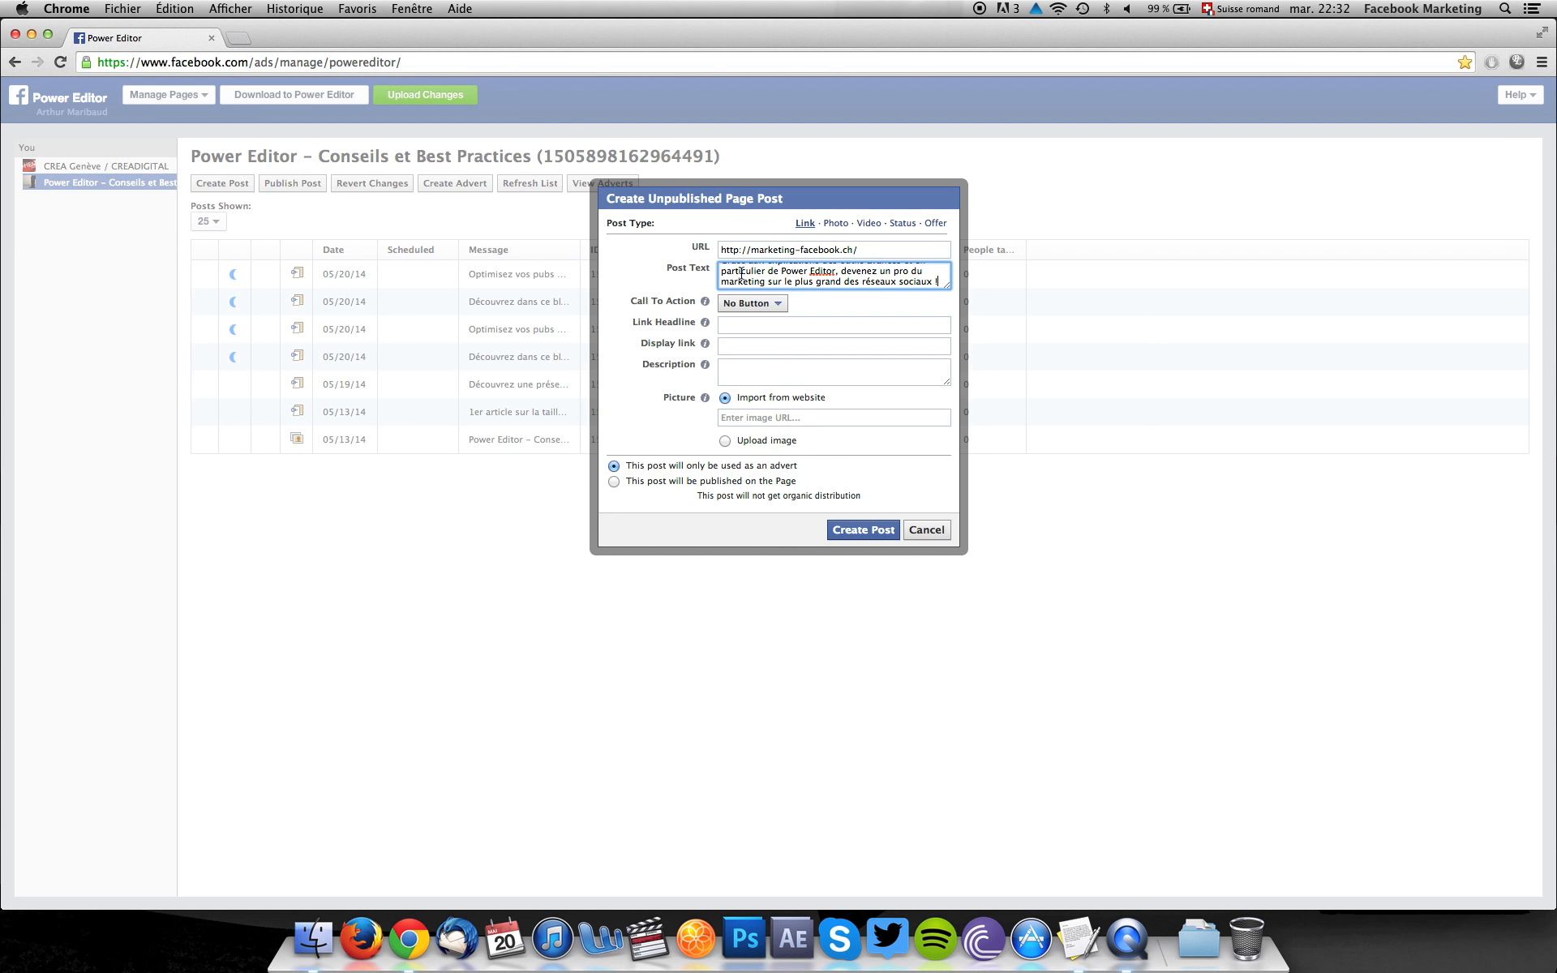
Set the link post's call to action to Learn More.
{"action": "left_click", "coordinate": [743, 305]}
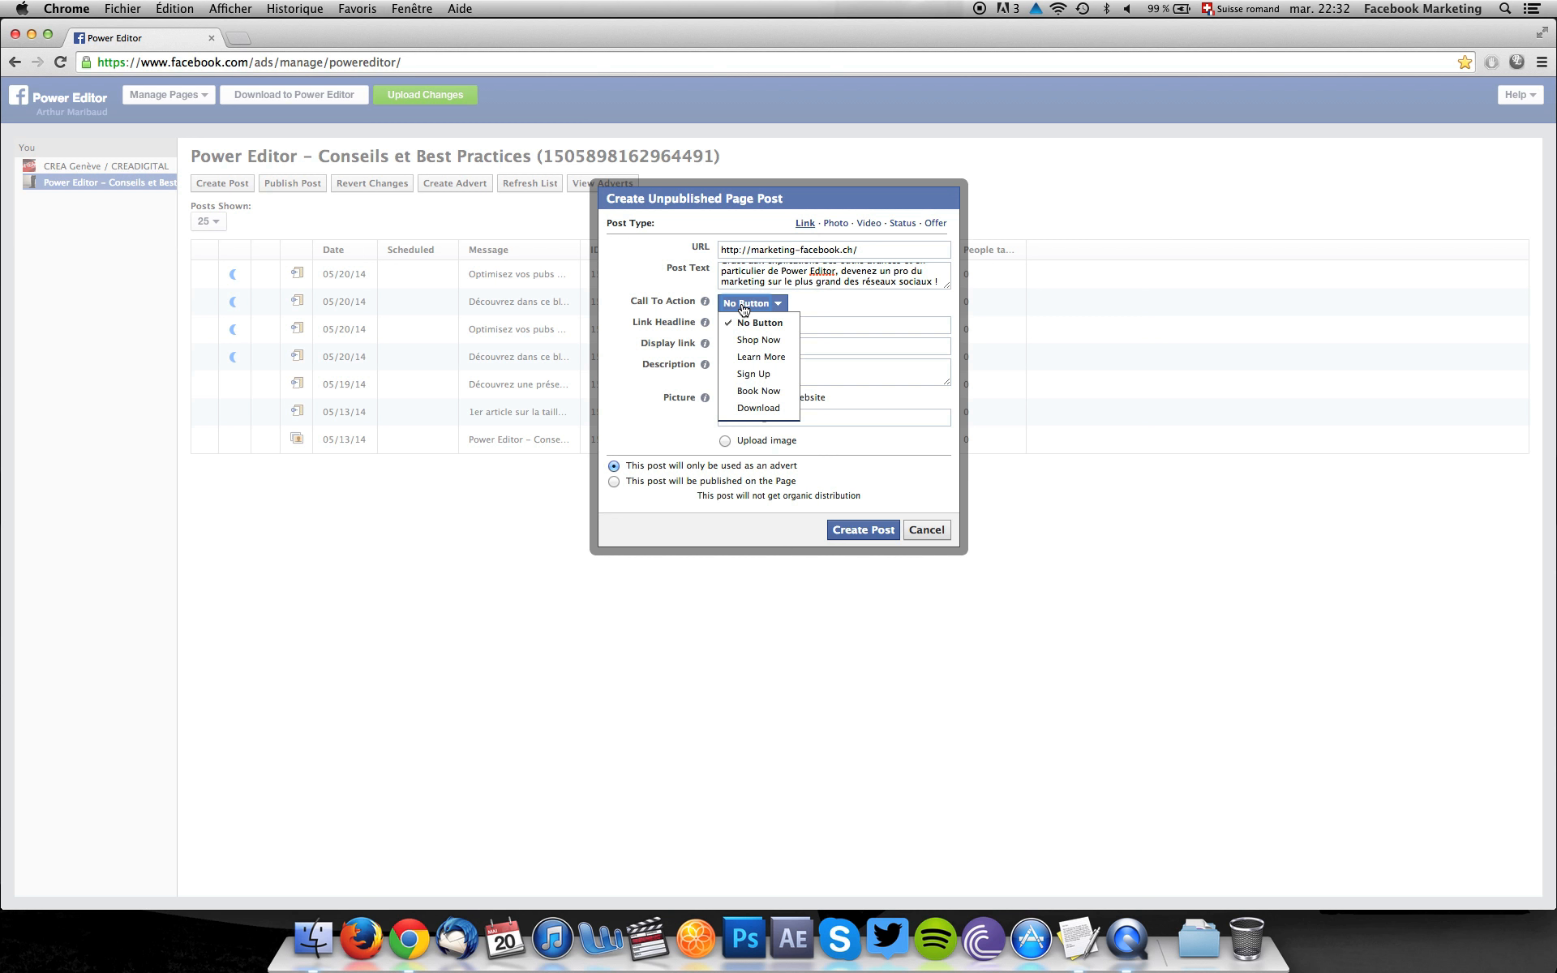
{"action": "left_click", "coordinate": [750, 358]}
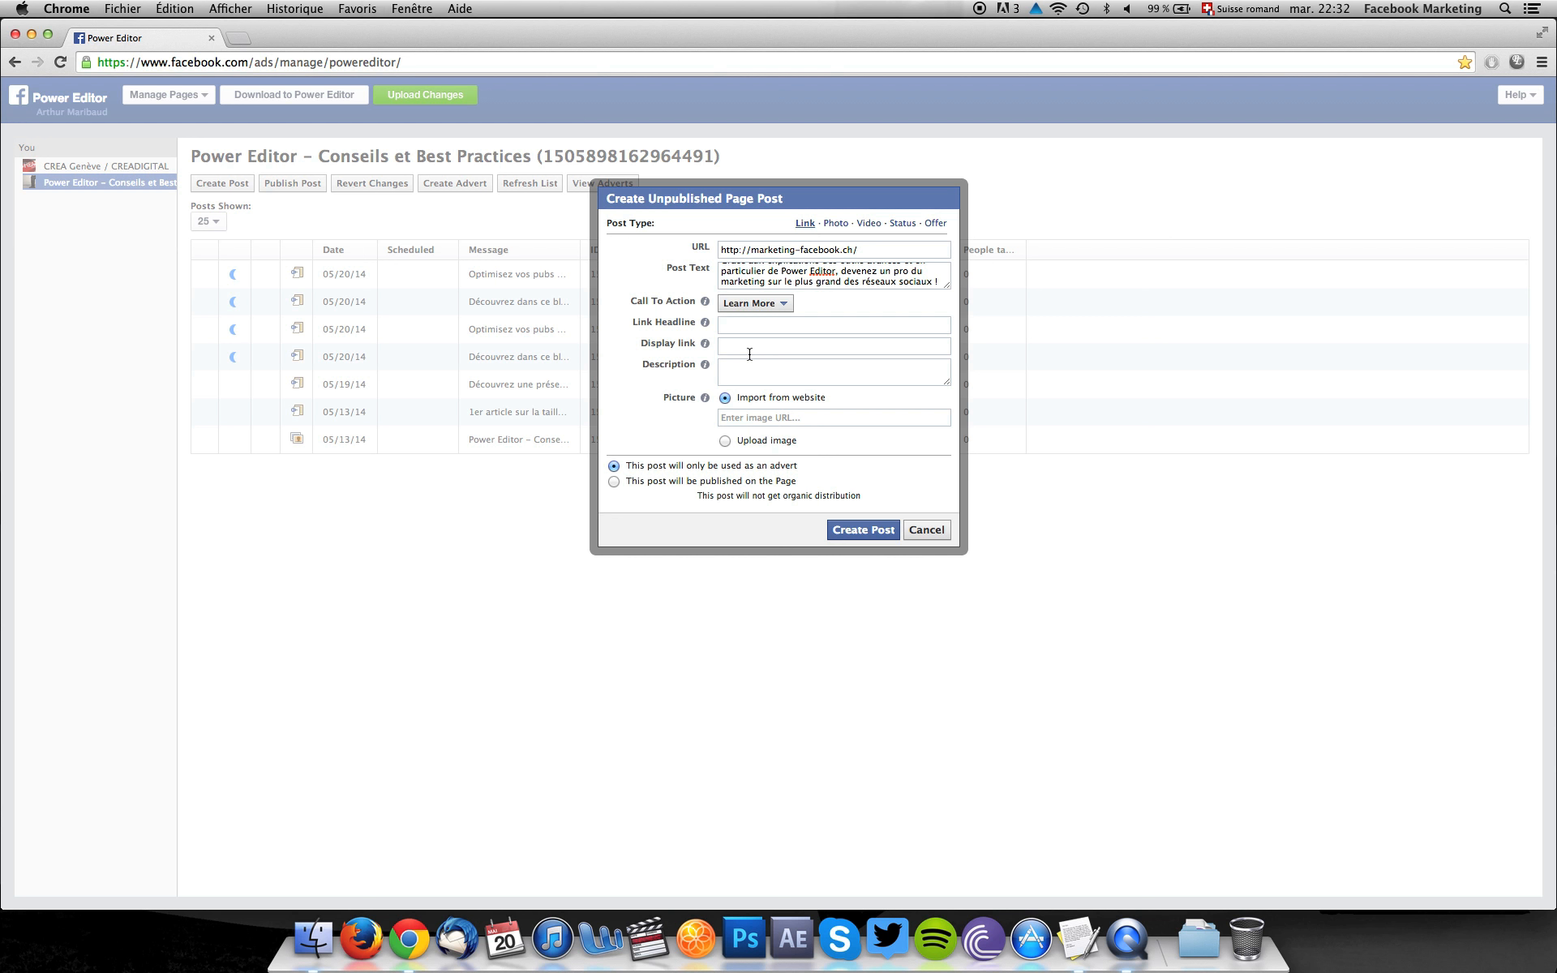
{"action": "left_click", "coordinate": [785, 306]}
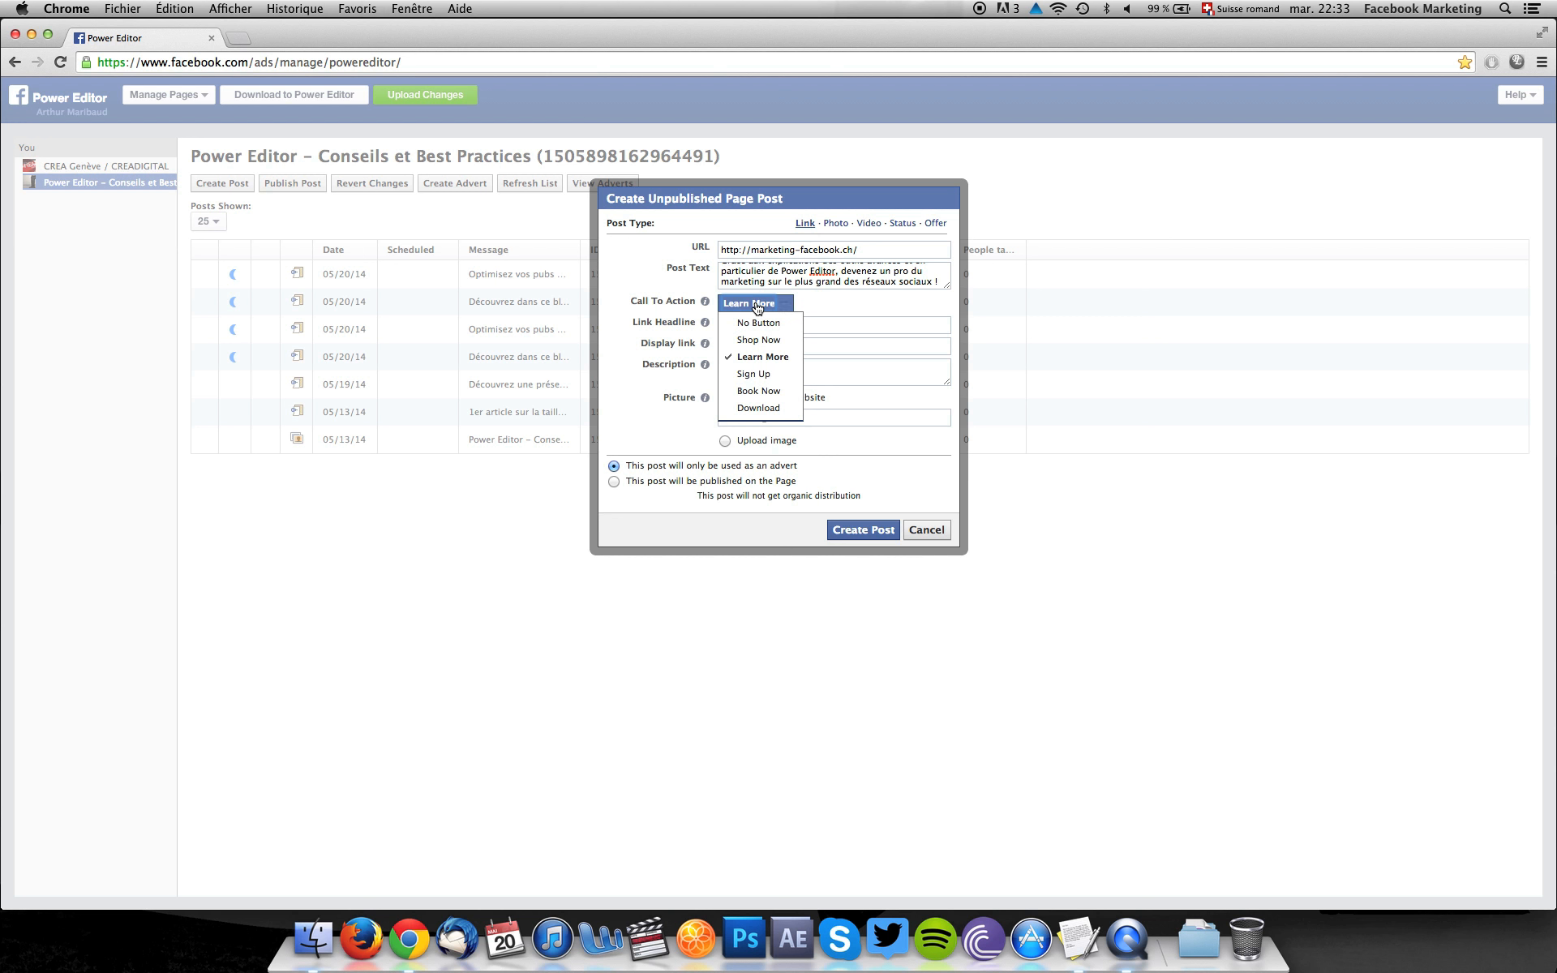
{"action": "left_click", "coordinate": [759, 306]}
Copy the Newsfeed headline "N'attendez Plus !" from the Campagne_FB_Mkt document in TextEdit into the post's link headline.
{"action": "left_click", "coordinate": [736, 325]}
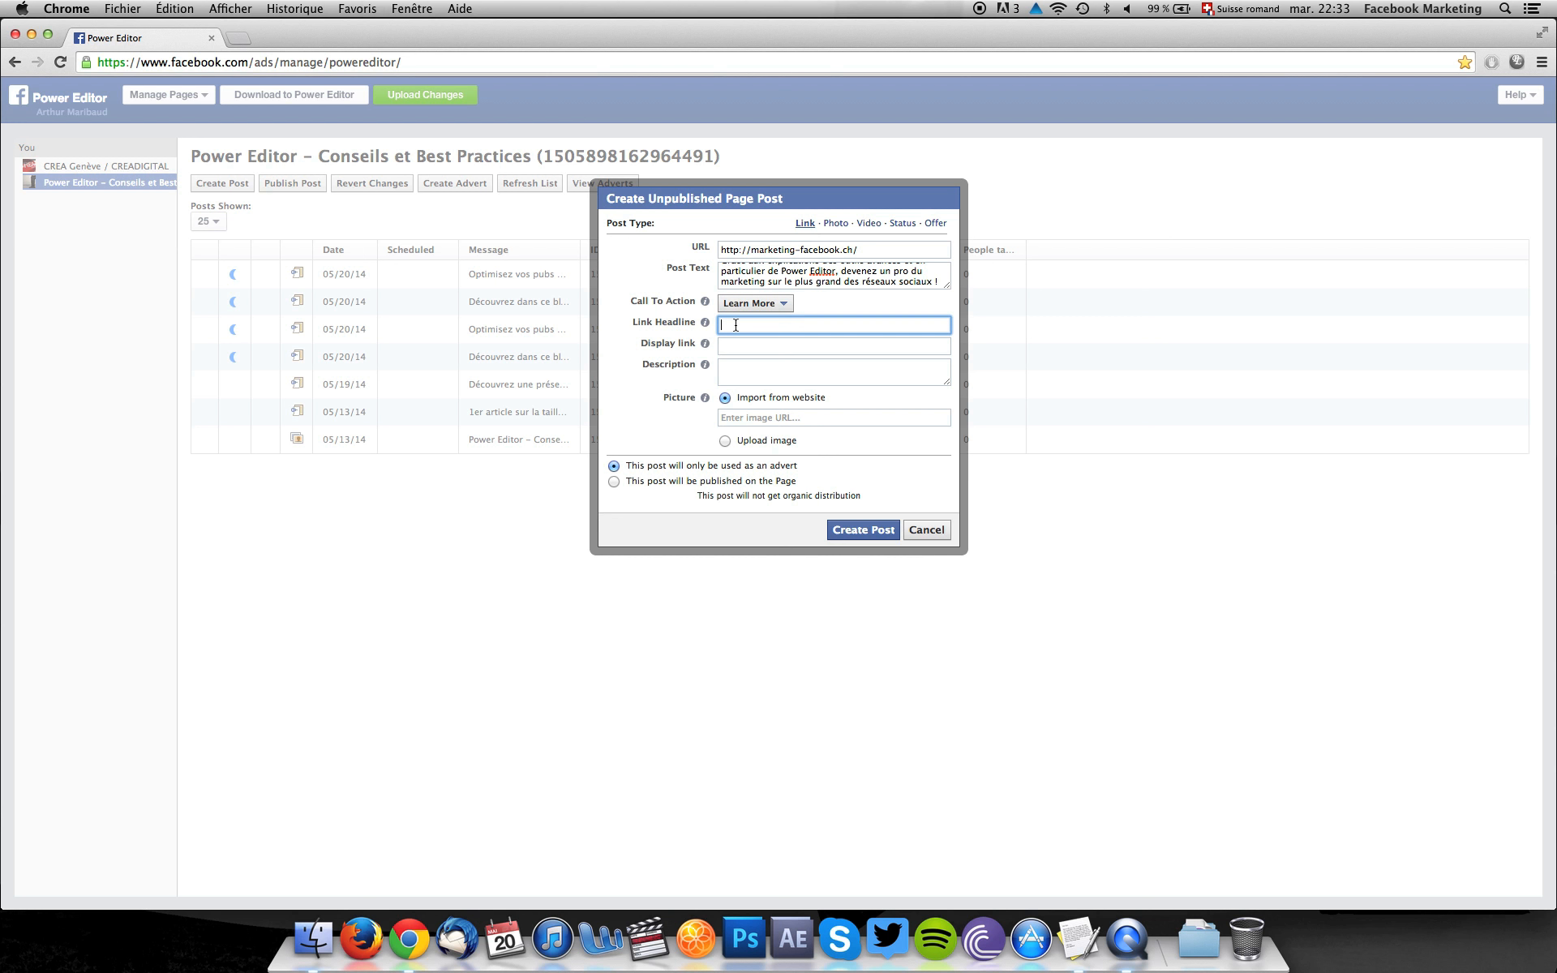
{"action": "left_click", "coordinate": [1079, 938]}
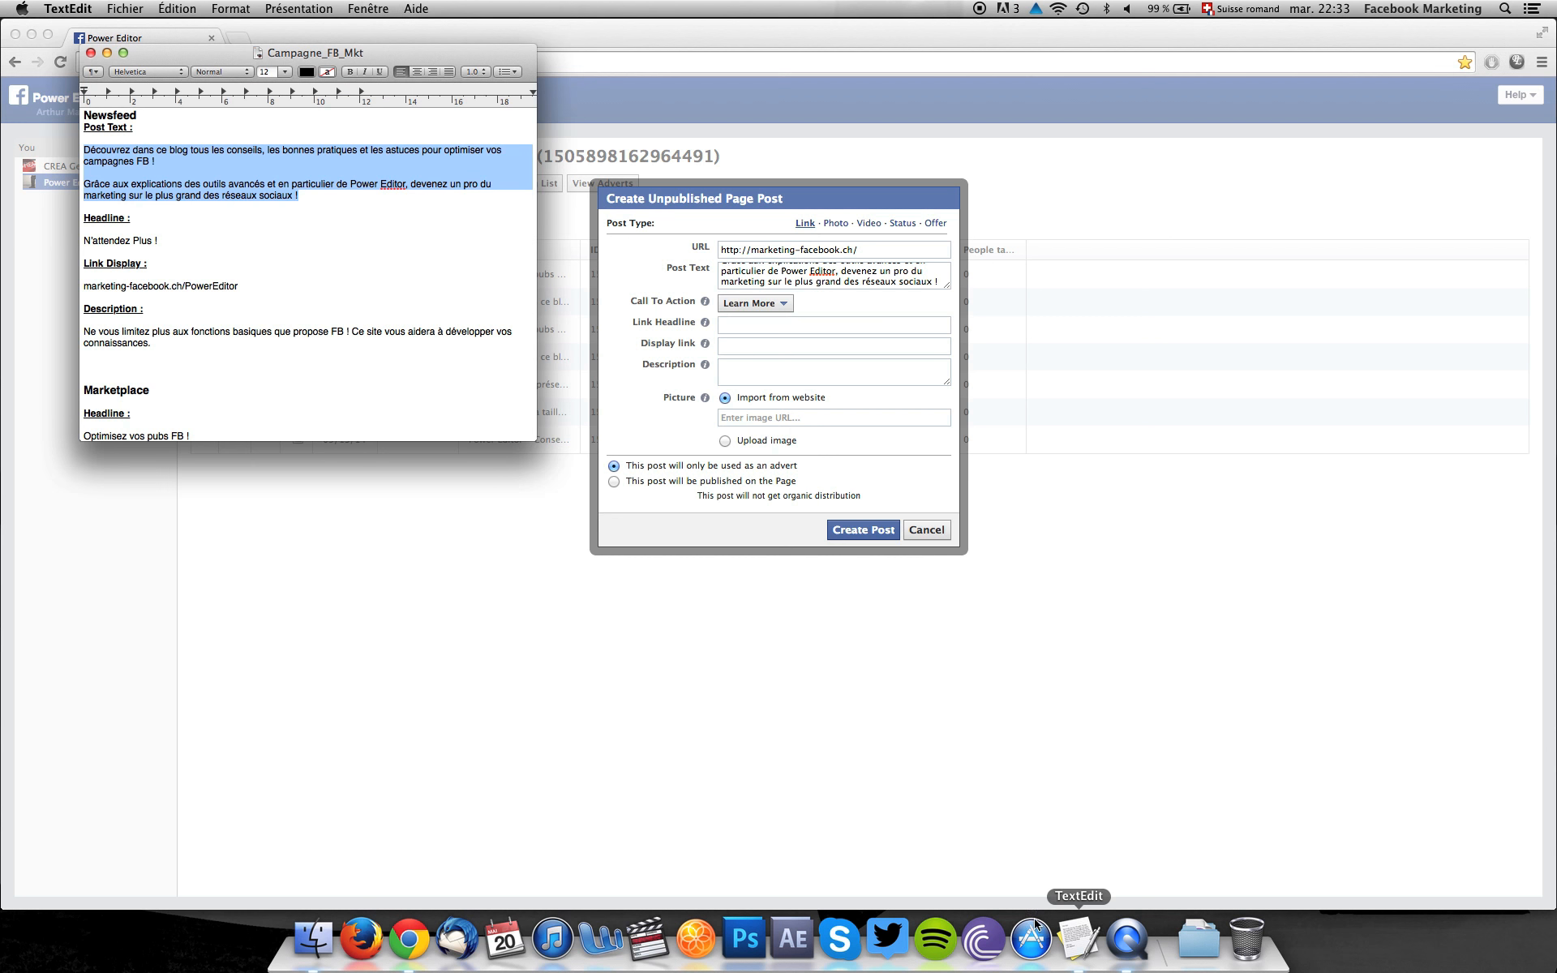
{"action": "left_click", "coordinate": [142, 242]}
{"action": "left_click_drag", "start_coordinate": [159, 242], "coordinate": [78, 243]}
{"action": "key", "text": "super+c"}
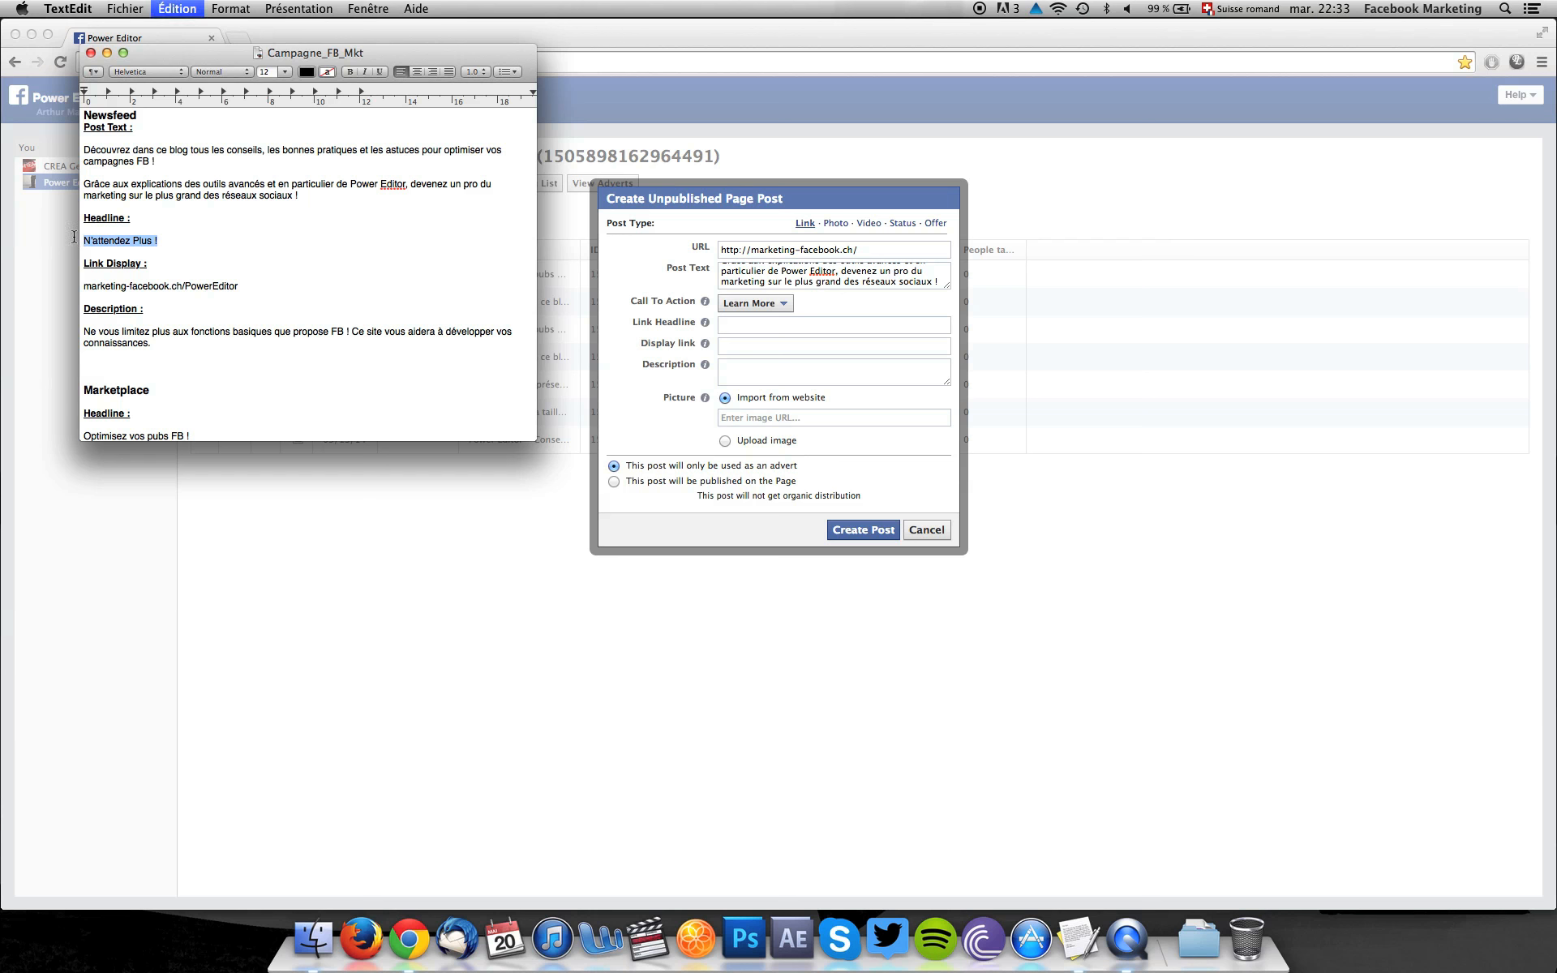
{"action": "left_click", "coordinate": [742, 321]}
{"action": "key", "text": "super+v"}
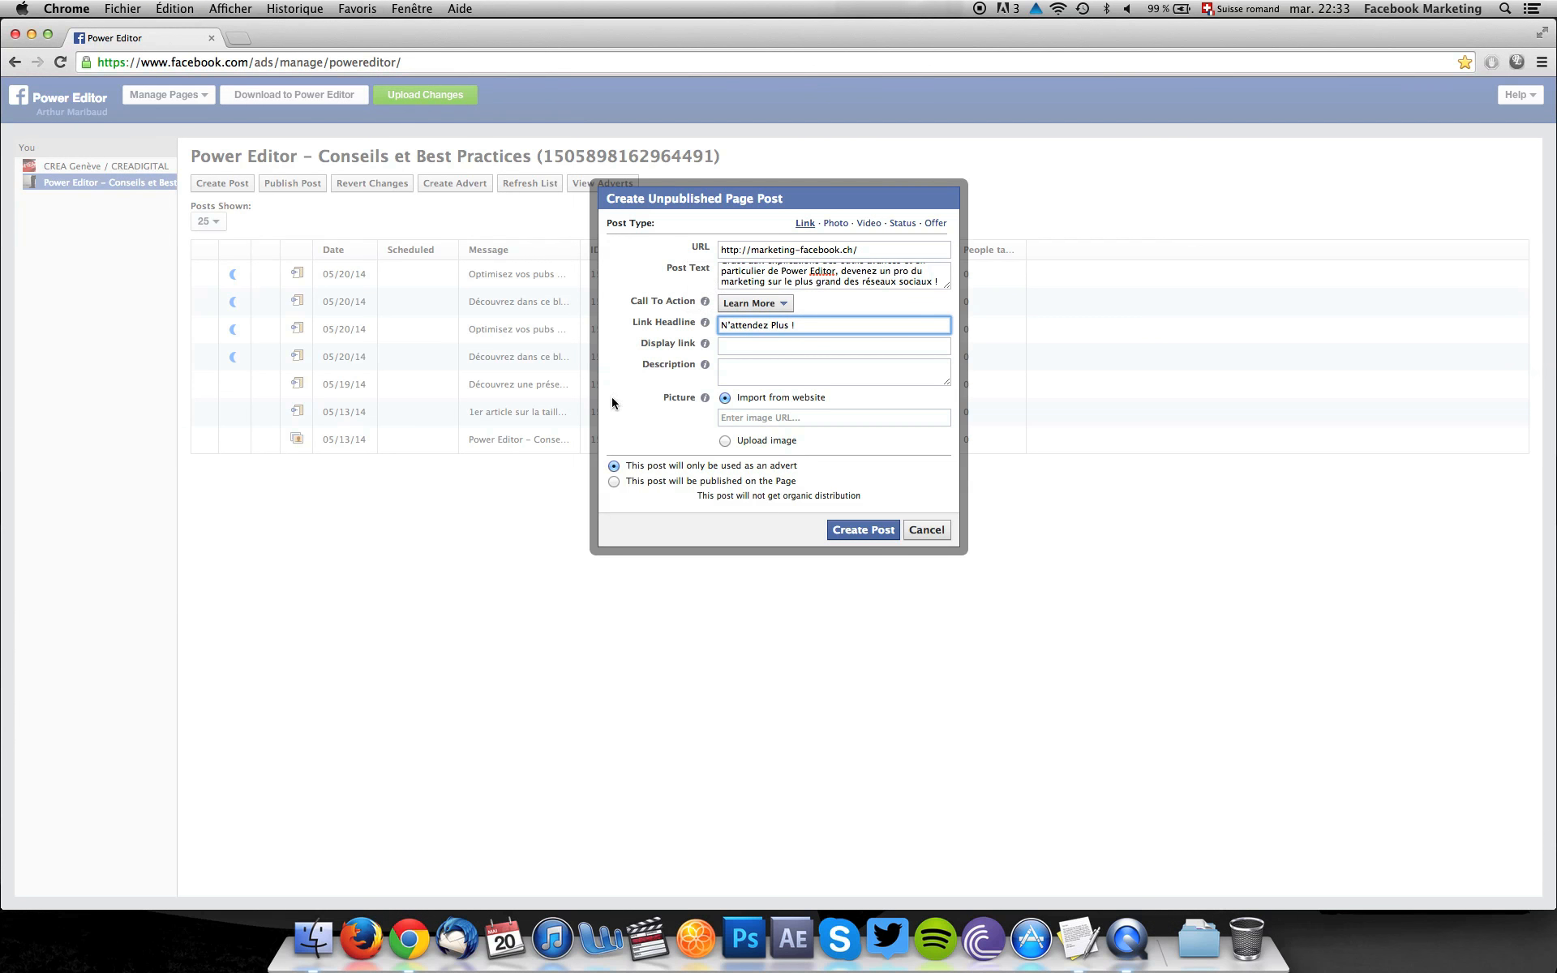
{"action": "left_click", "coordinate": [737, 346]}
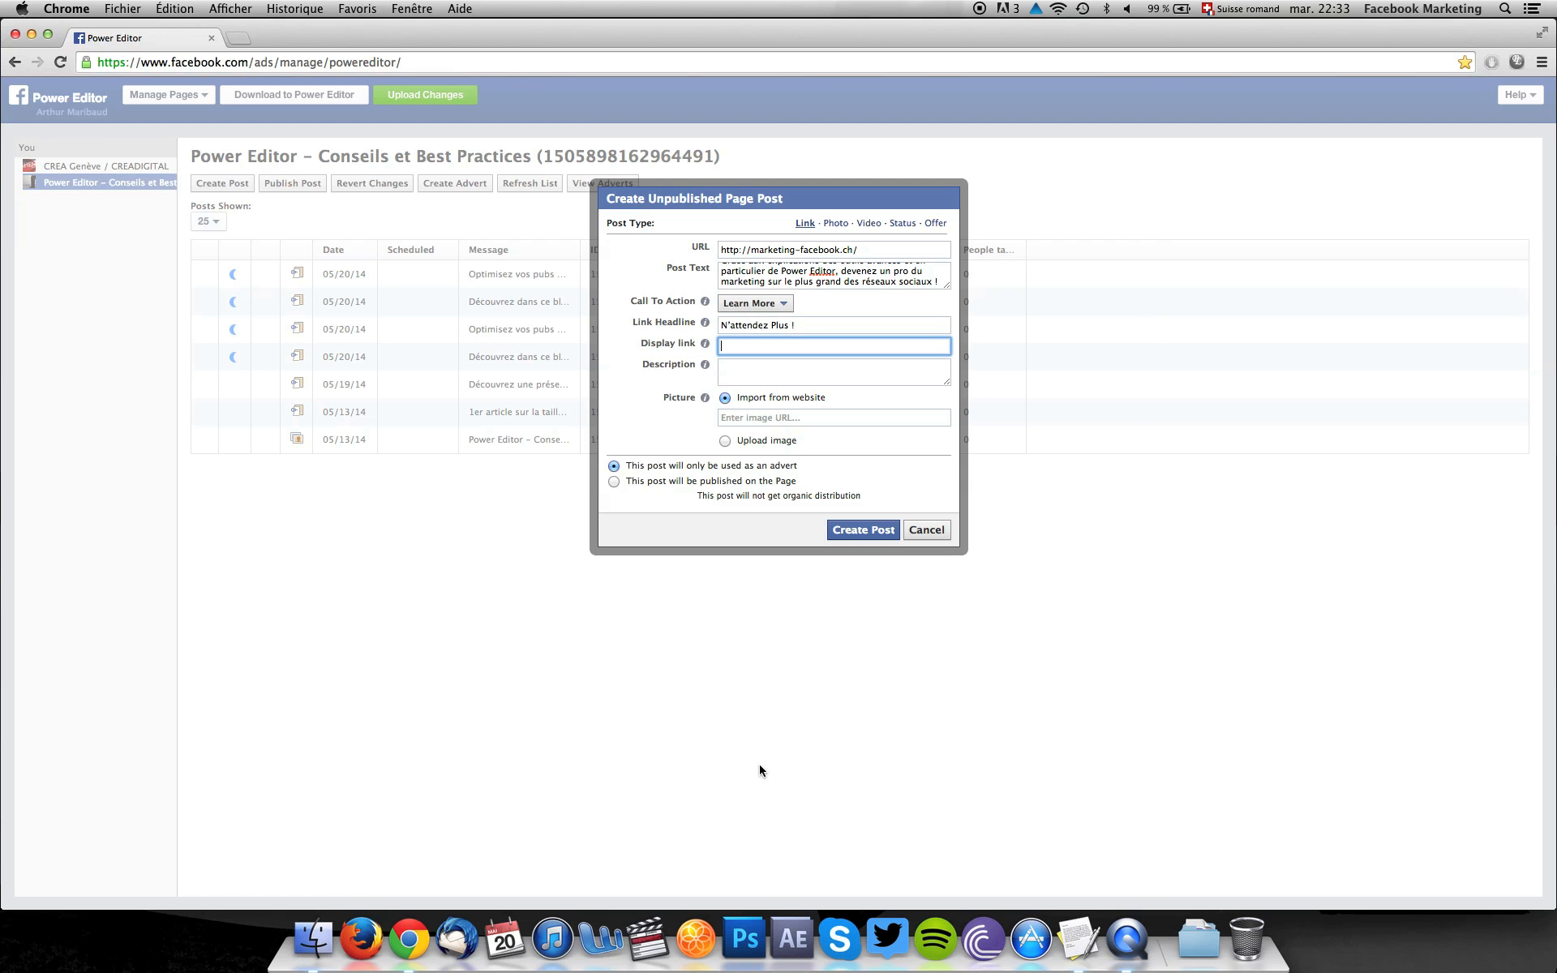
{"action": "left_click_drag", "start_coordinate": [866, 251], "coordinate": [641, 249]}
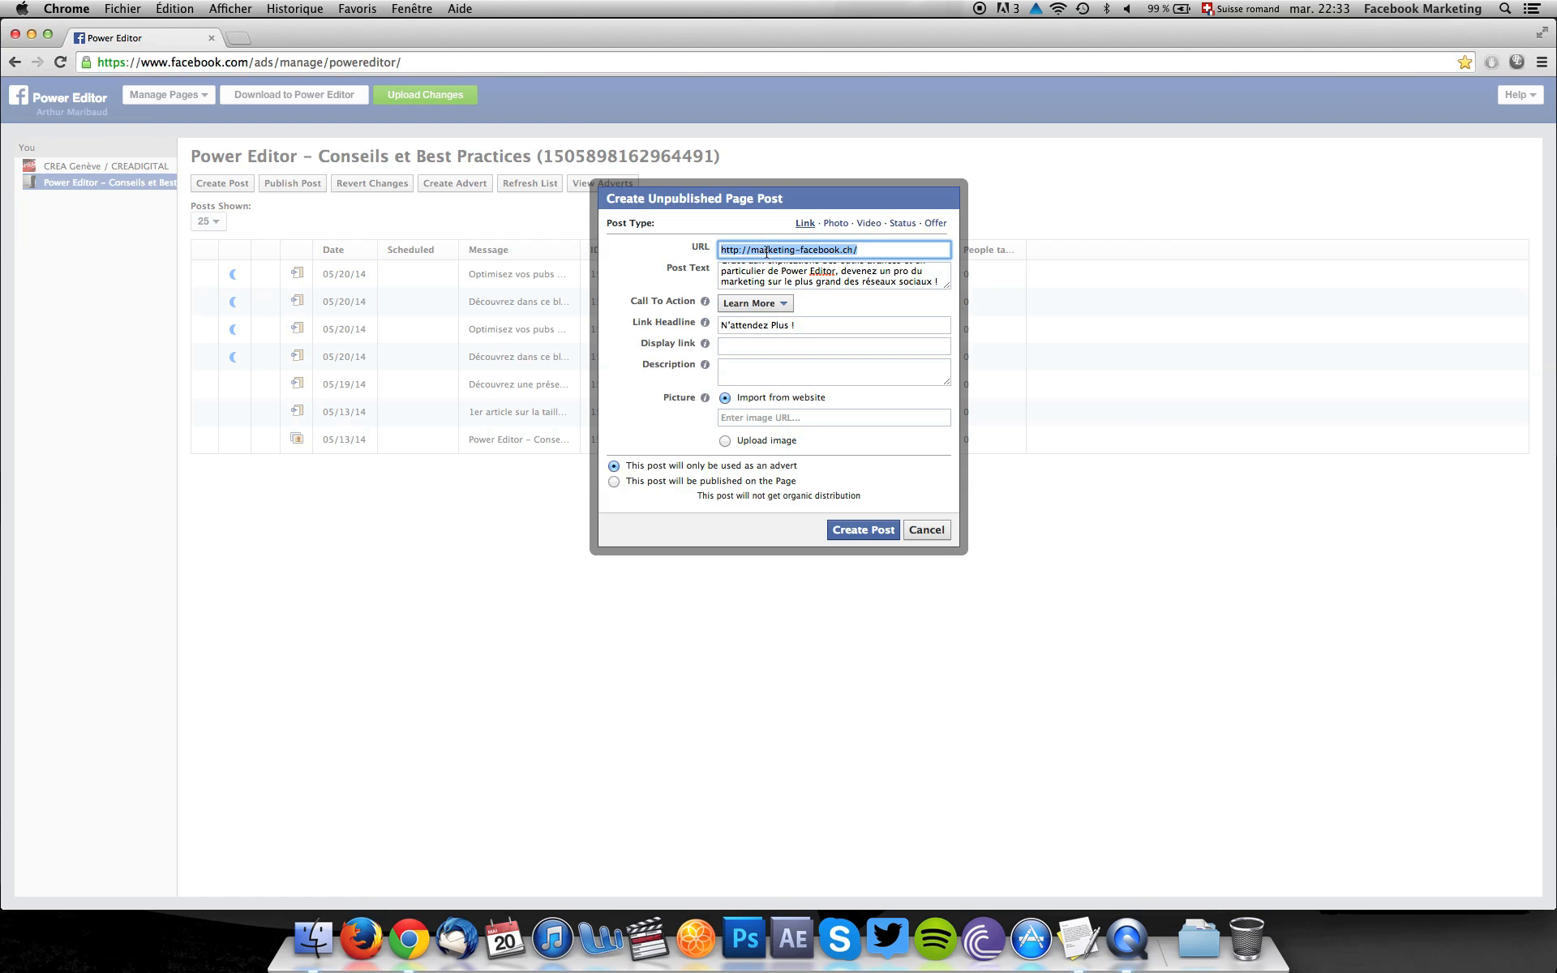
{"action": "left_click", "coordinate": [762, 251]}
{"action": "left_click_drag", "start_coordinate": [751, 252], "coordinate": [862, 254]}
{"action": "key", "text": "super+c"}
{"action": "left_click", "coordinate": [796, 346]}
{"action": "key", "text": "super+v"}
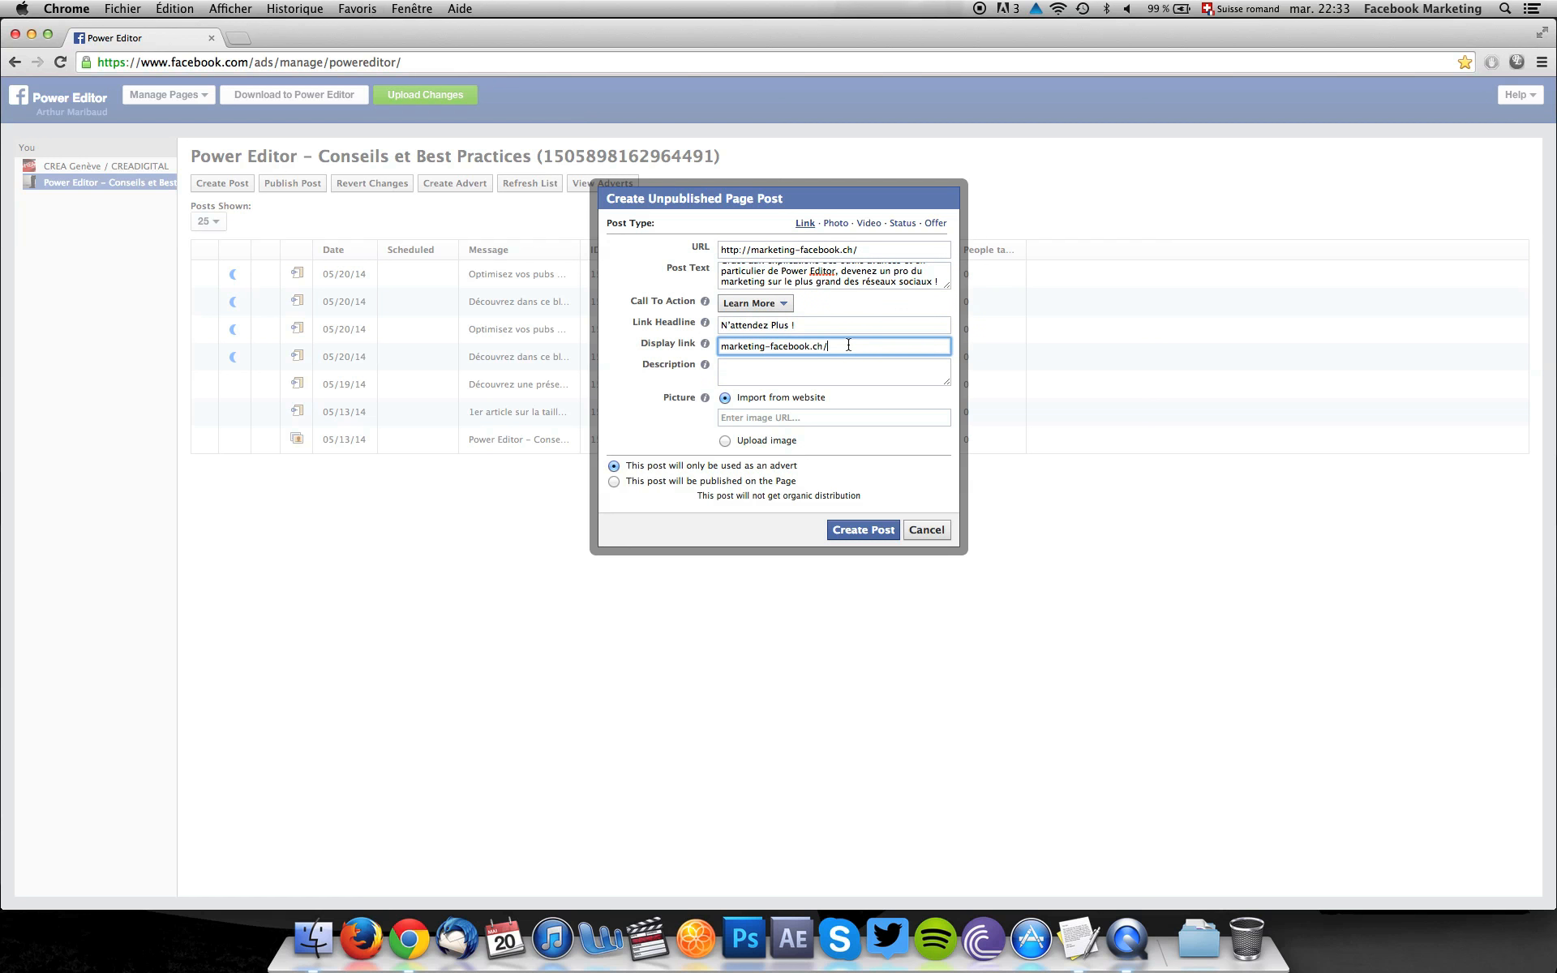
{"action": "type", "text": "PowerEditor"}
{"action": "key", "text": "Tab"}
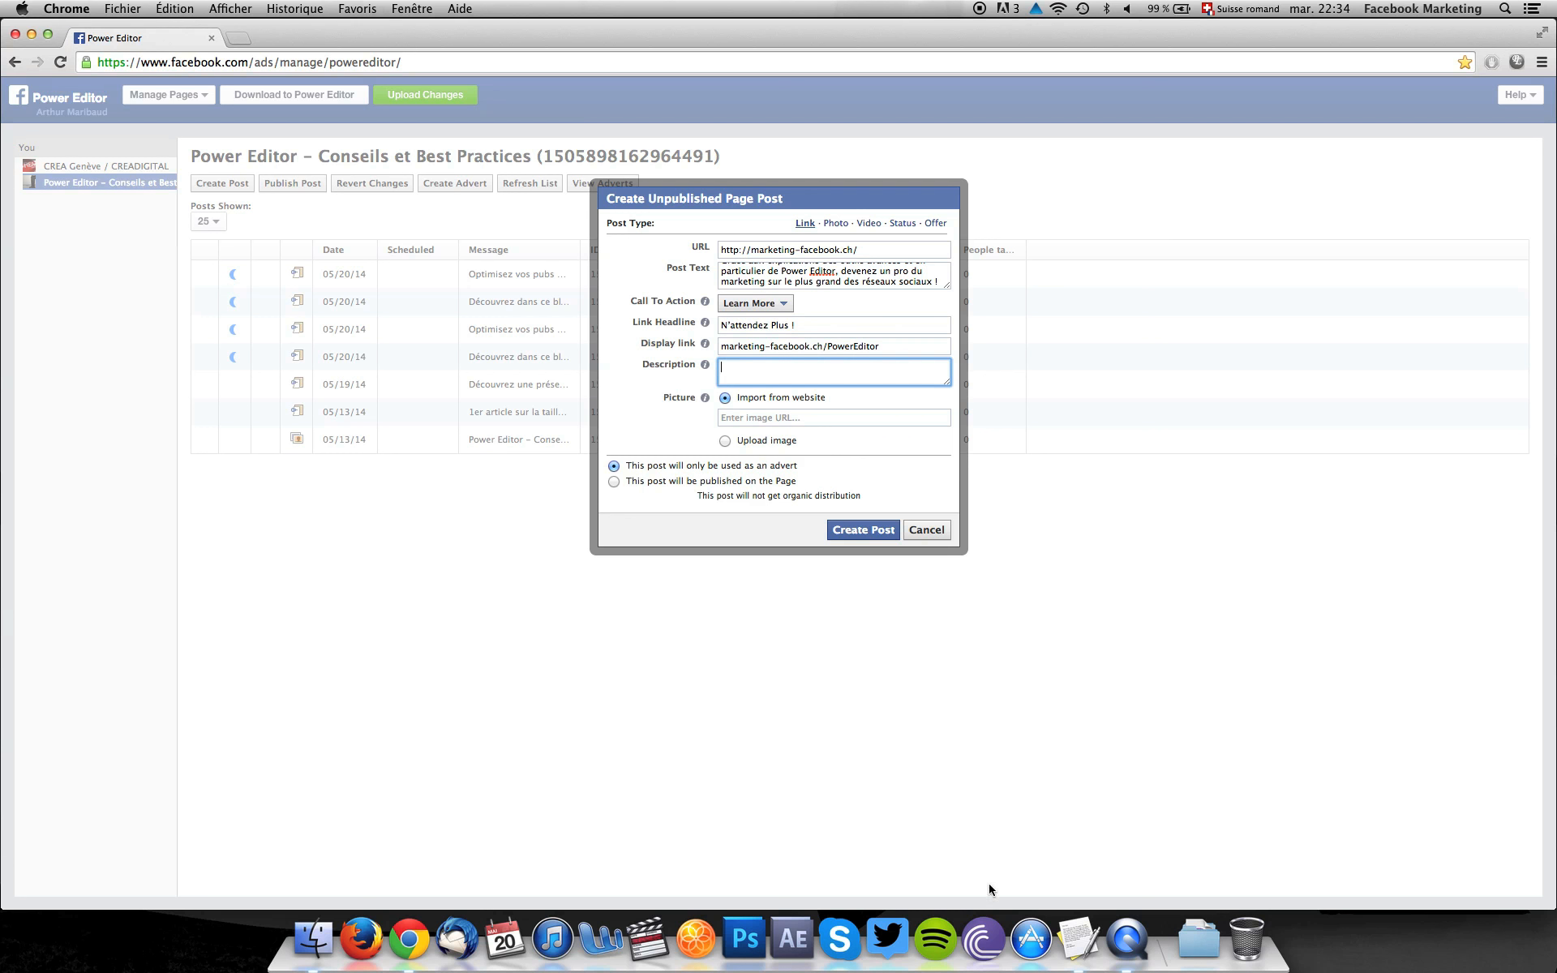
Copy the Newsfeed description from the TextEdit document into the post's description and remove the trailing blank line.
{"action": "left_click", "coordinate": [1074, 943]}
{"action": "left_click_drag", "start_coordinate": [159, 351], "coordinate": [79, 332]}
{"action": "key", "text": "super+c"}
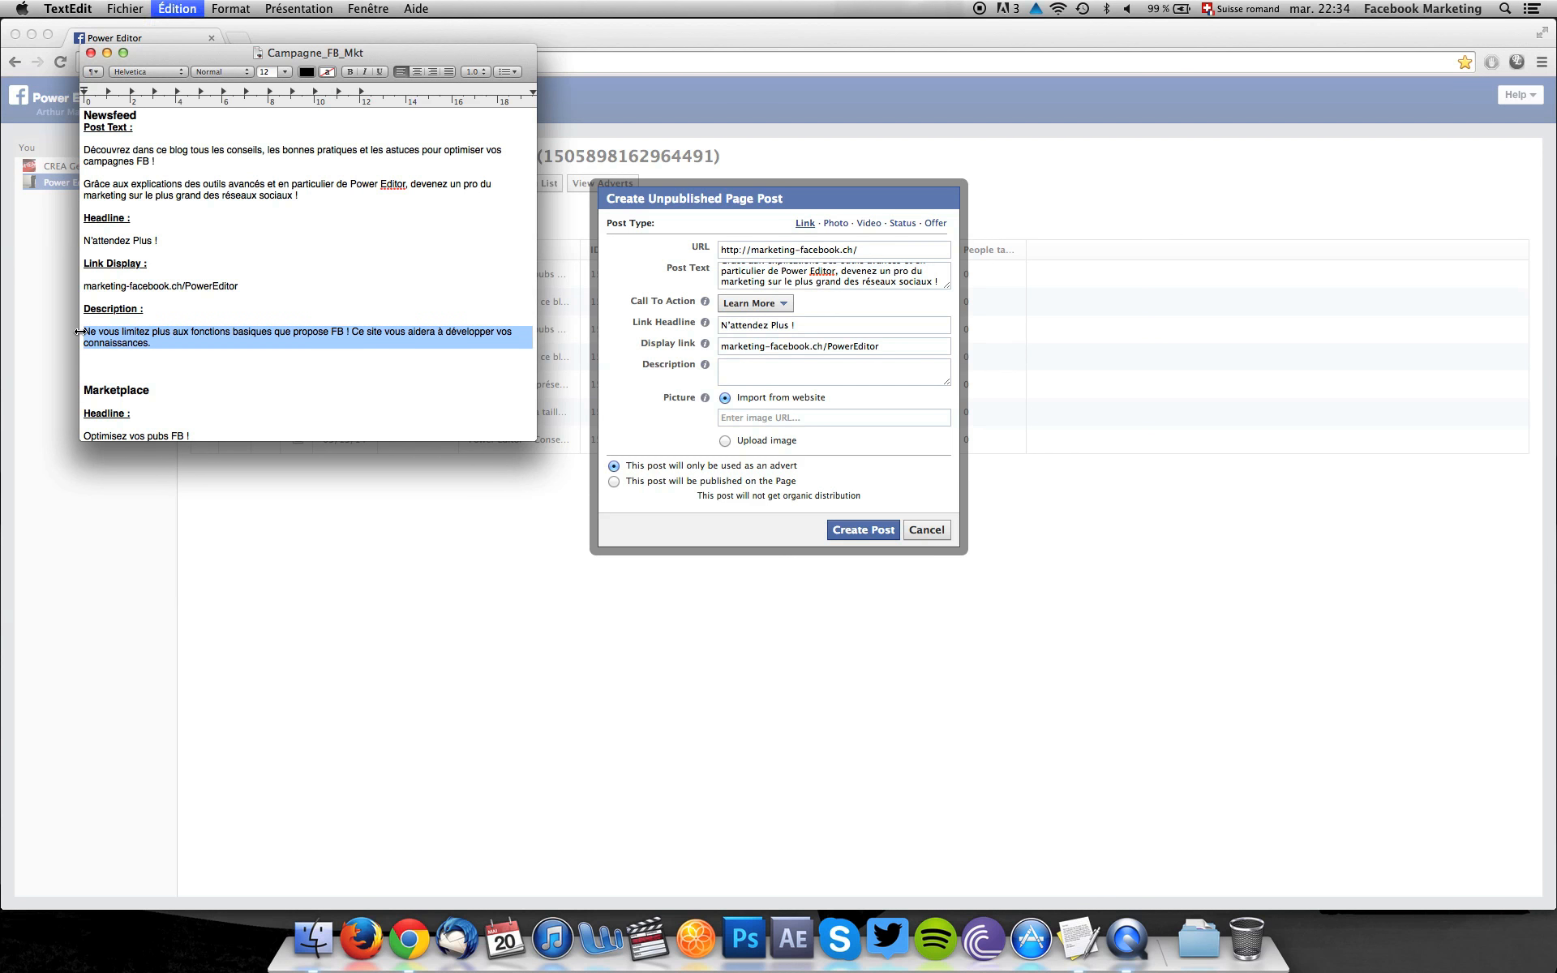
{"action": "left_click", "coordinate": [743, 366]}
{"action": "key", "text": "super+v"}
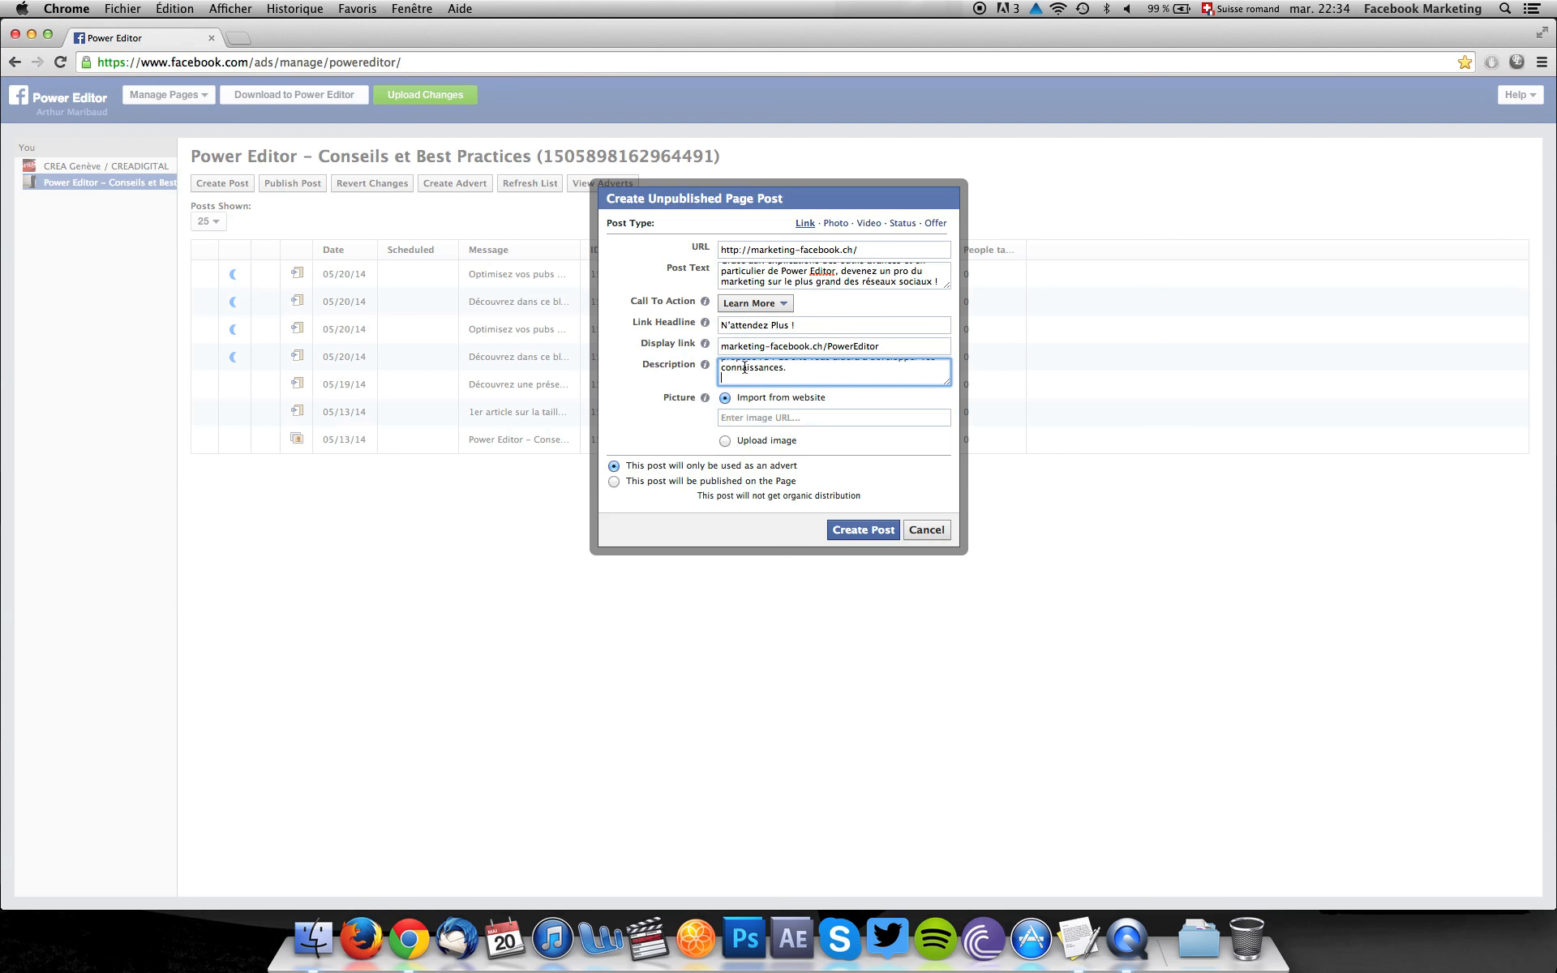
{"action": "key", "text": "BackSpace"}
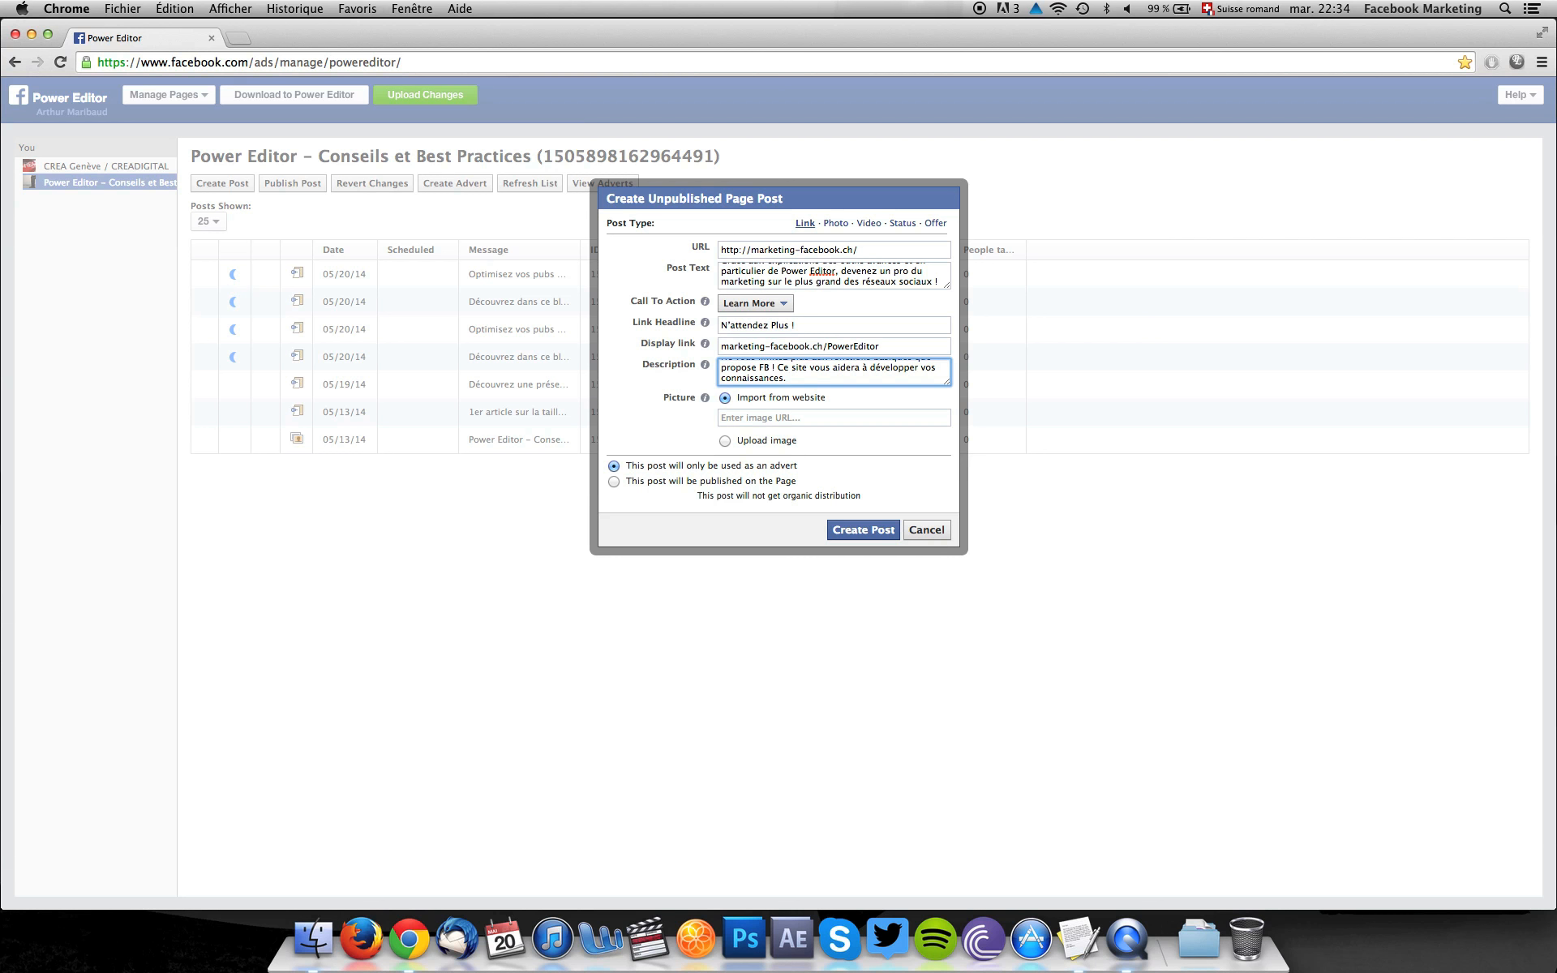
{"action": "scroll", "coordinate": [801, 377], "scroll_direction": "up", "scroll_amount": 1}
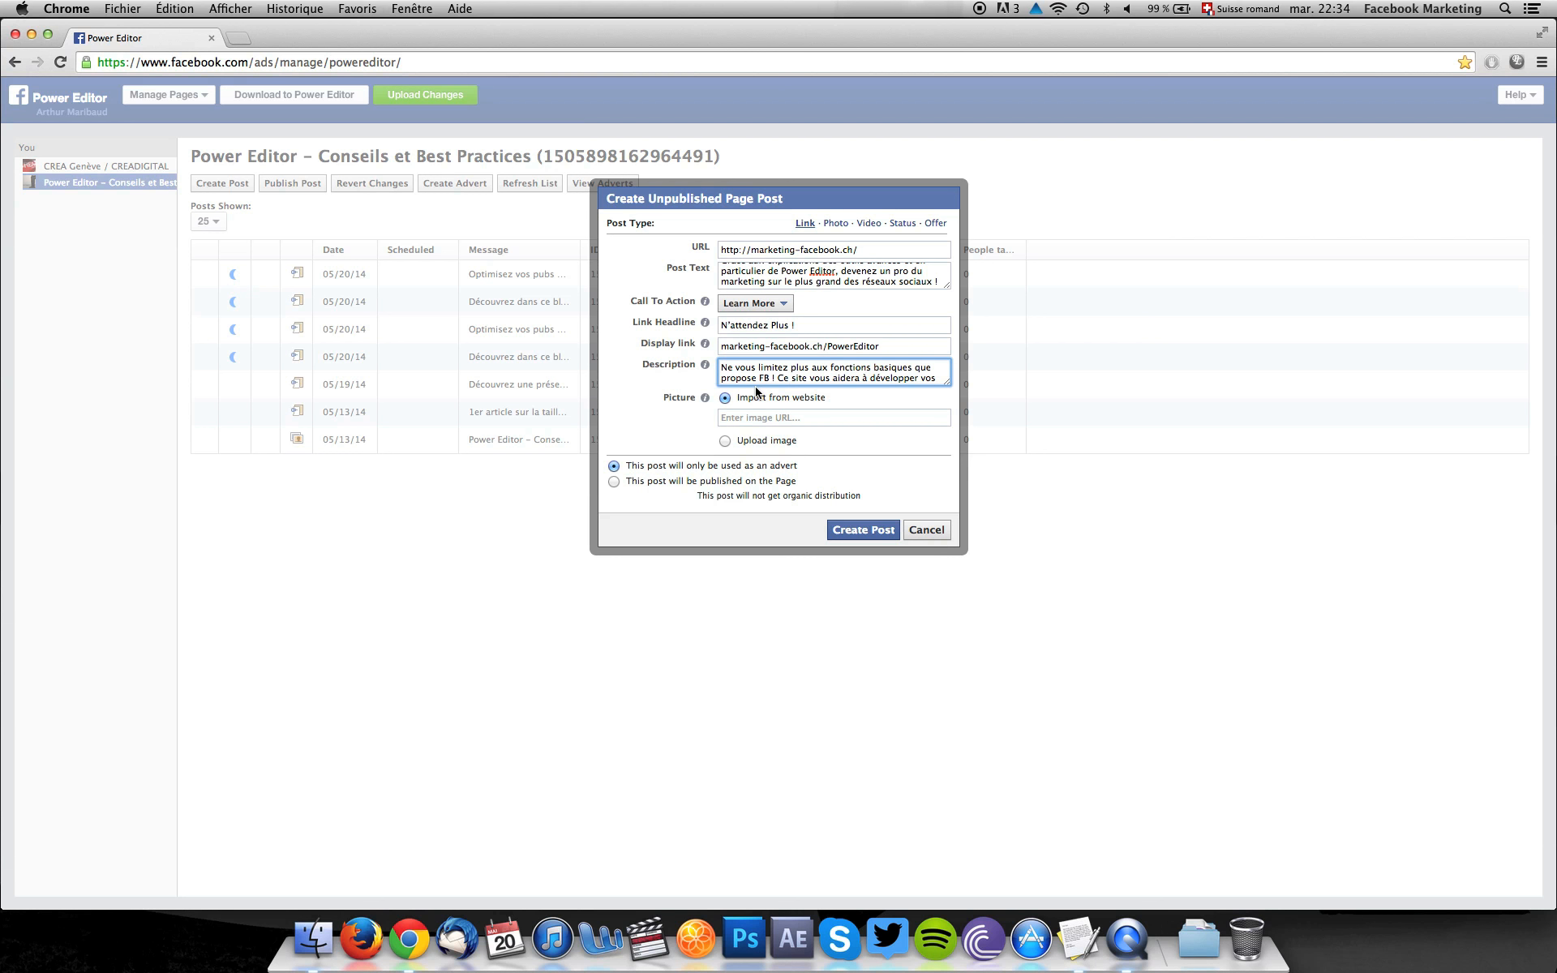
{"action": "scroll", "coordinate": [781, 375], "scroll_direction": "down", "scroll_amount": 1}
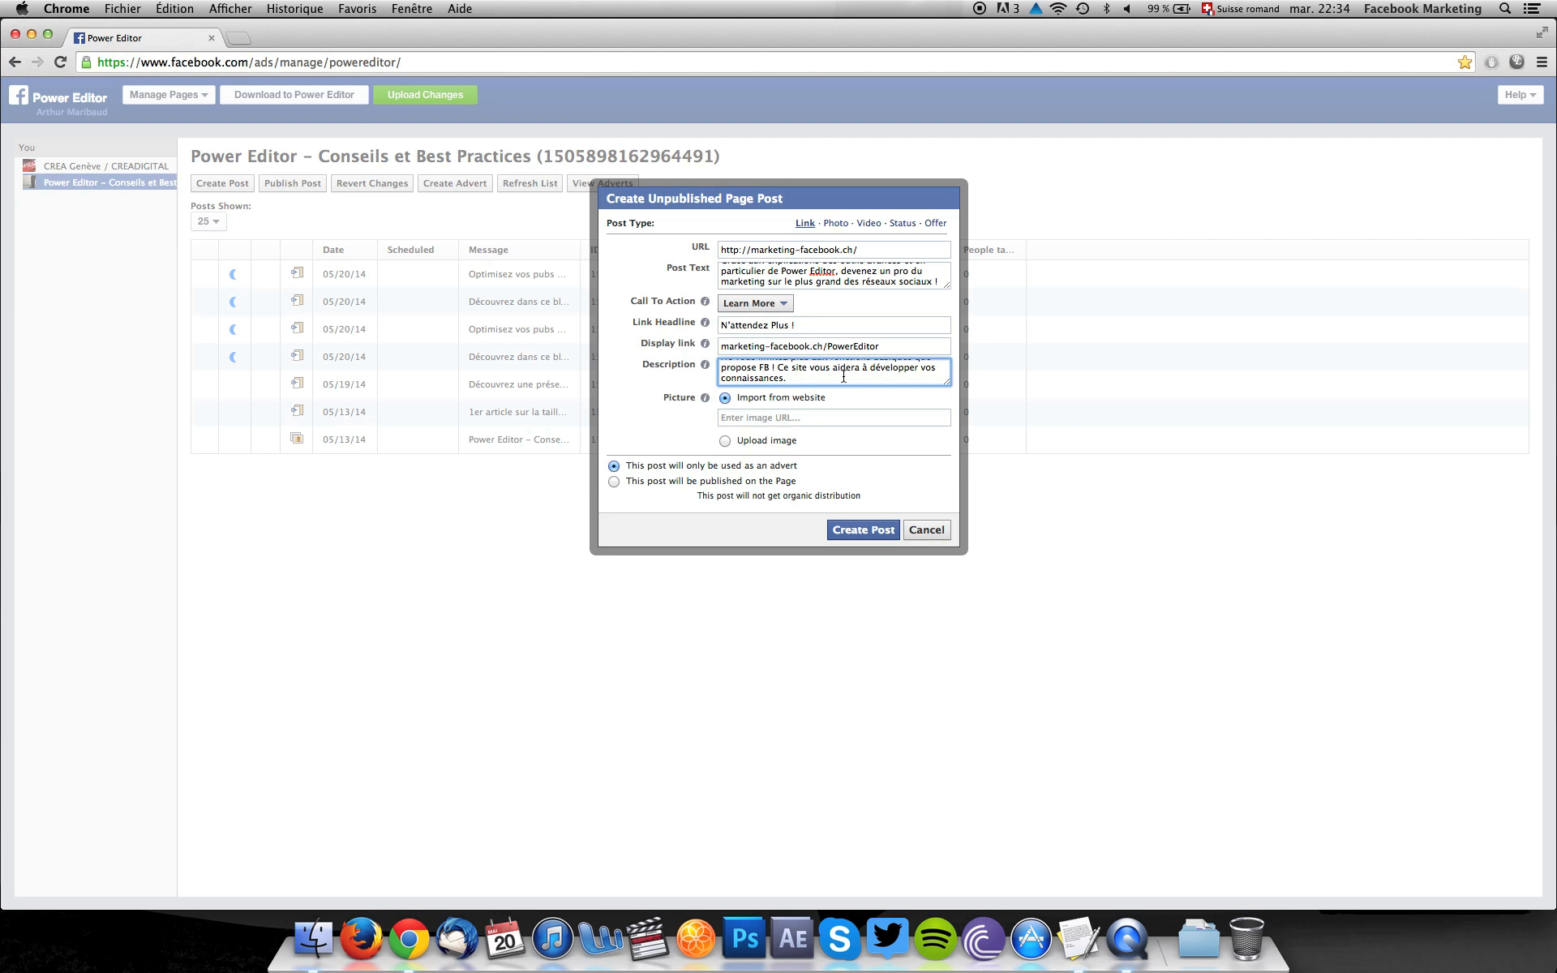
Upload Pub_FB.jpg from the Campagnes FB folder as the post's picture and create the advert-only post.
{"action": "left_click", "coordinate": [766, 443]}
{"action": "left_click", "coordinate": [765, 442]}
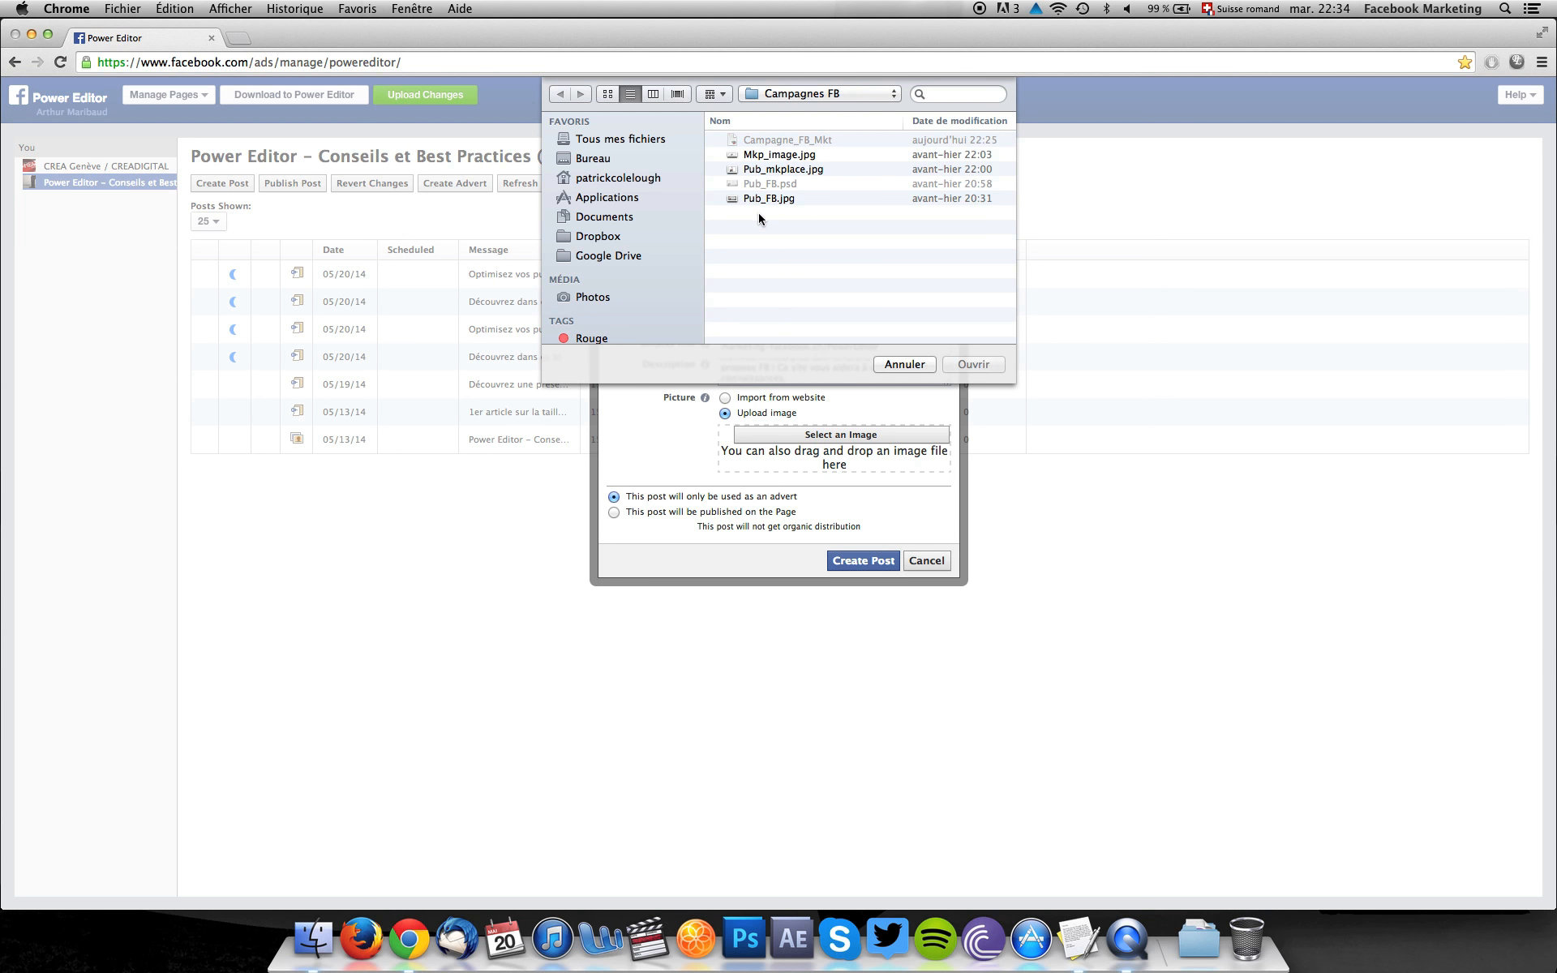
{"action": "left_click", "coordinate": [759, 203]}
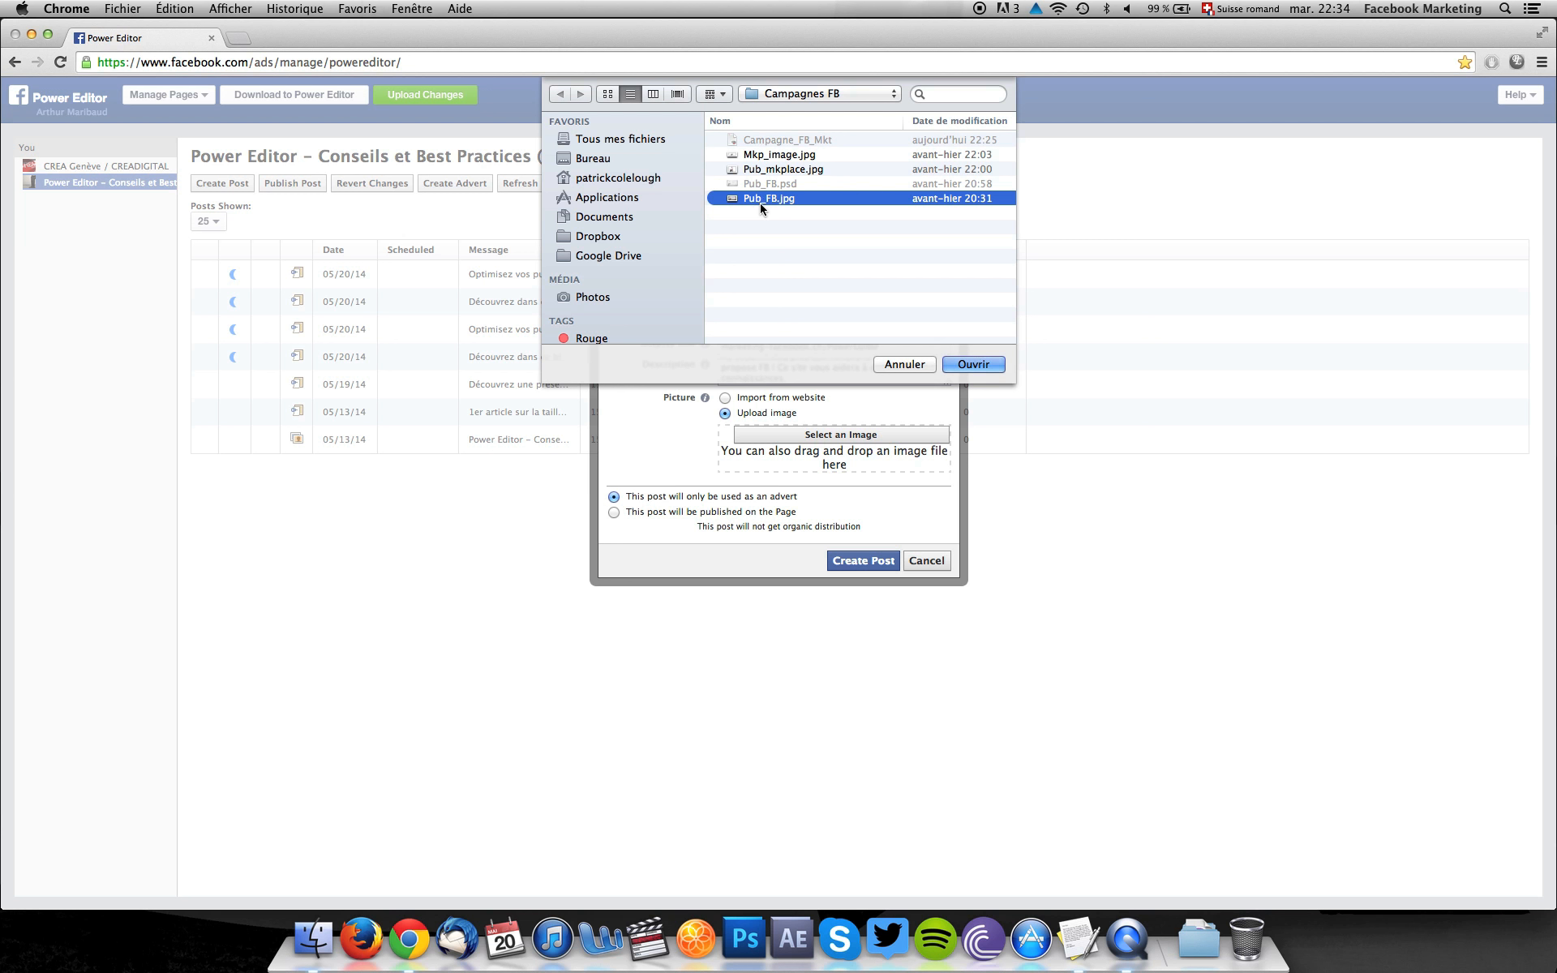
{"action": "left_click", "coordinate": [974, 365]}
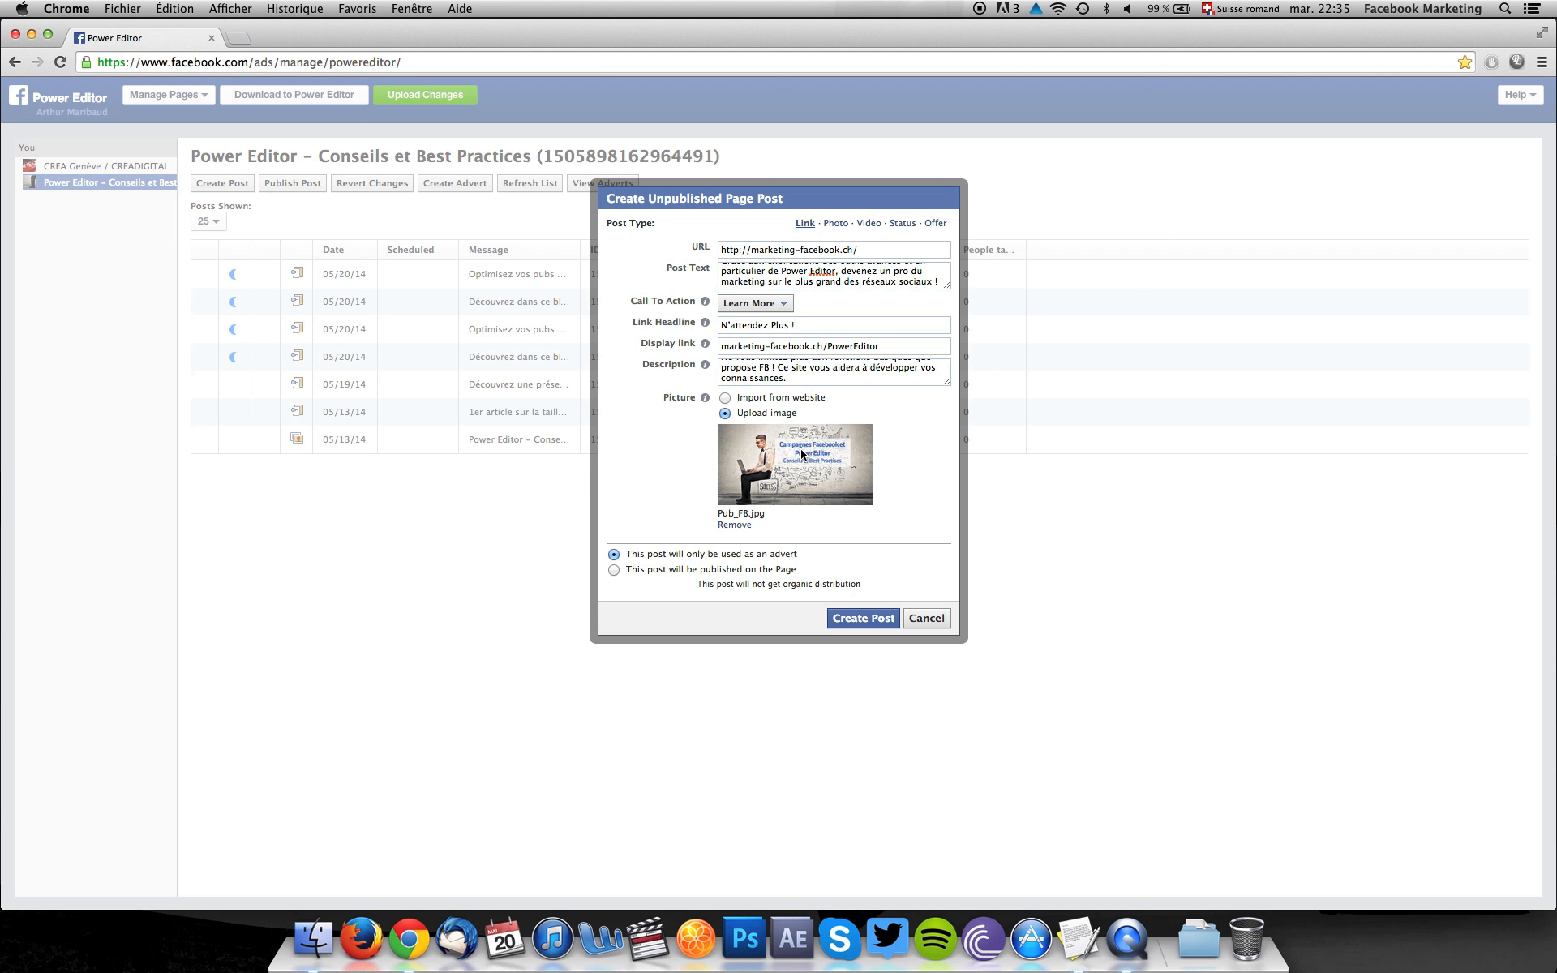
{"action": "left_click", "coordinate": [862, 625]}
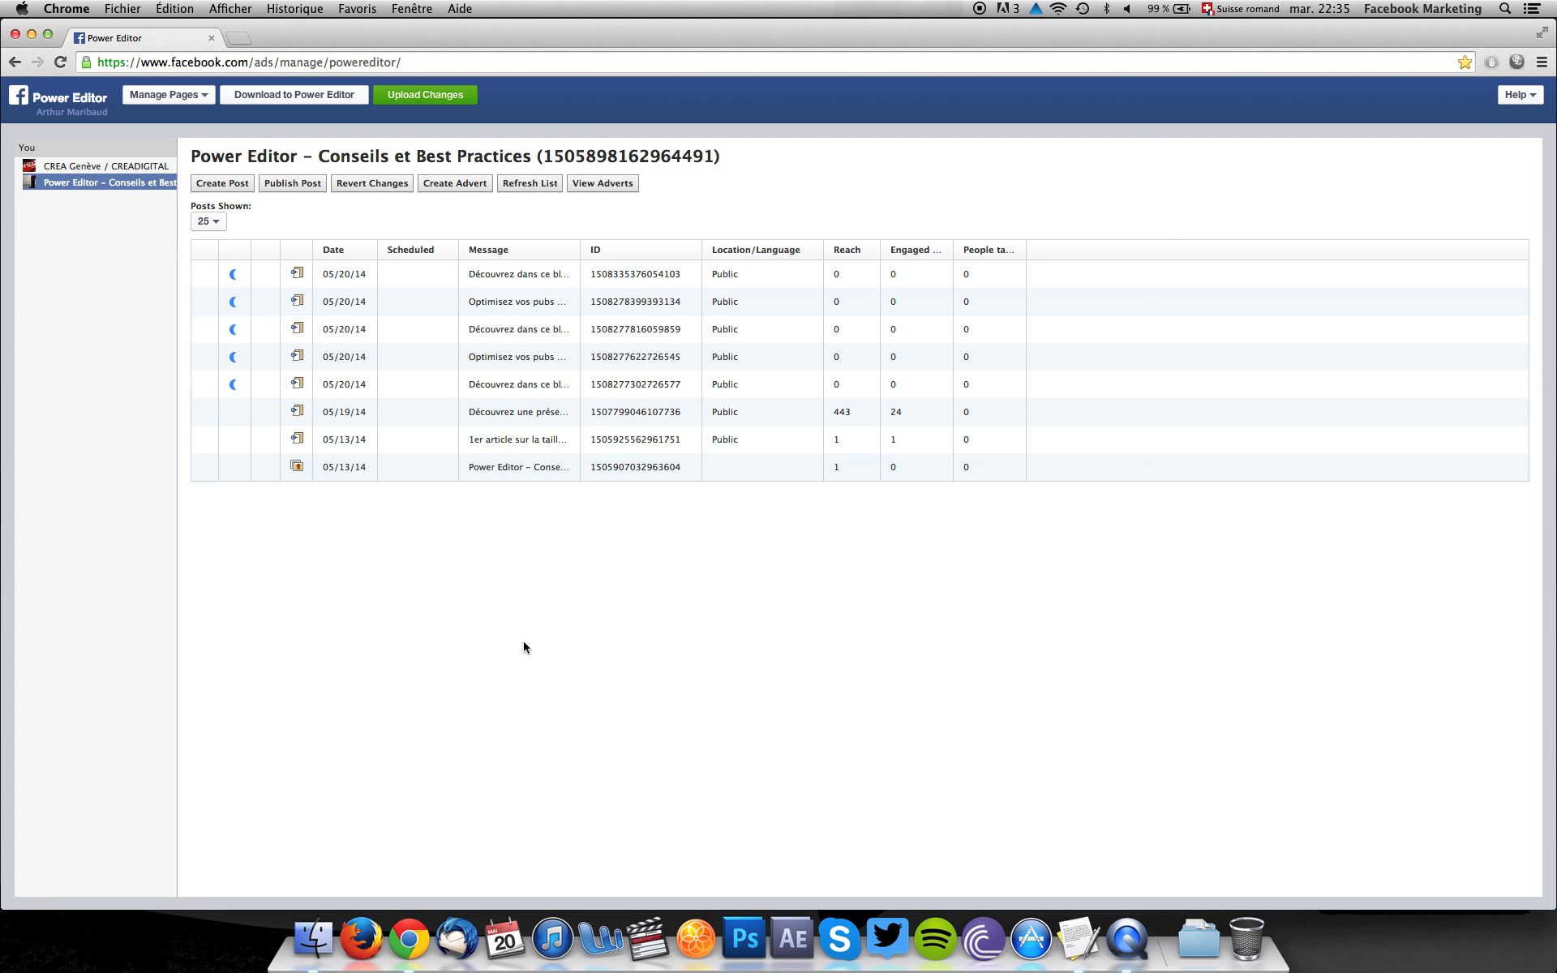
Preview the newly created post and copy its ID beside the Newsfeed heading in the TextEdit document.
{"action": "left_click", "coordinate": [614, 276]}
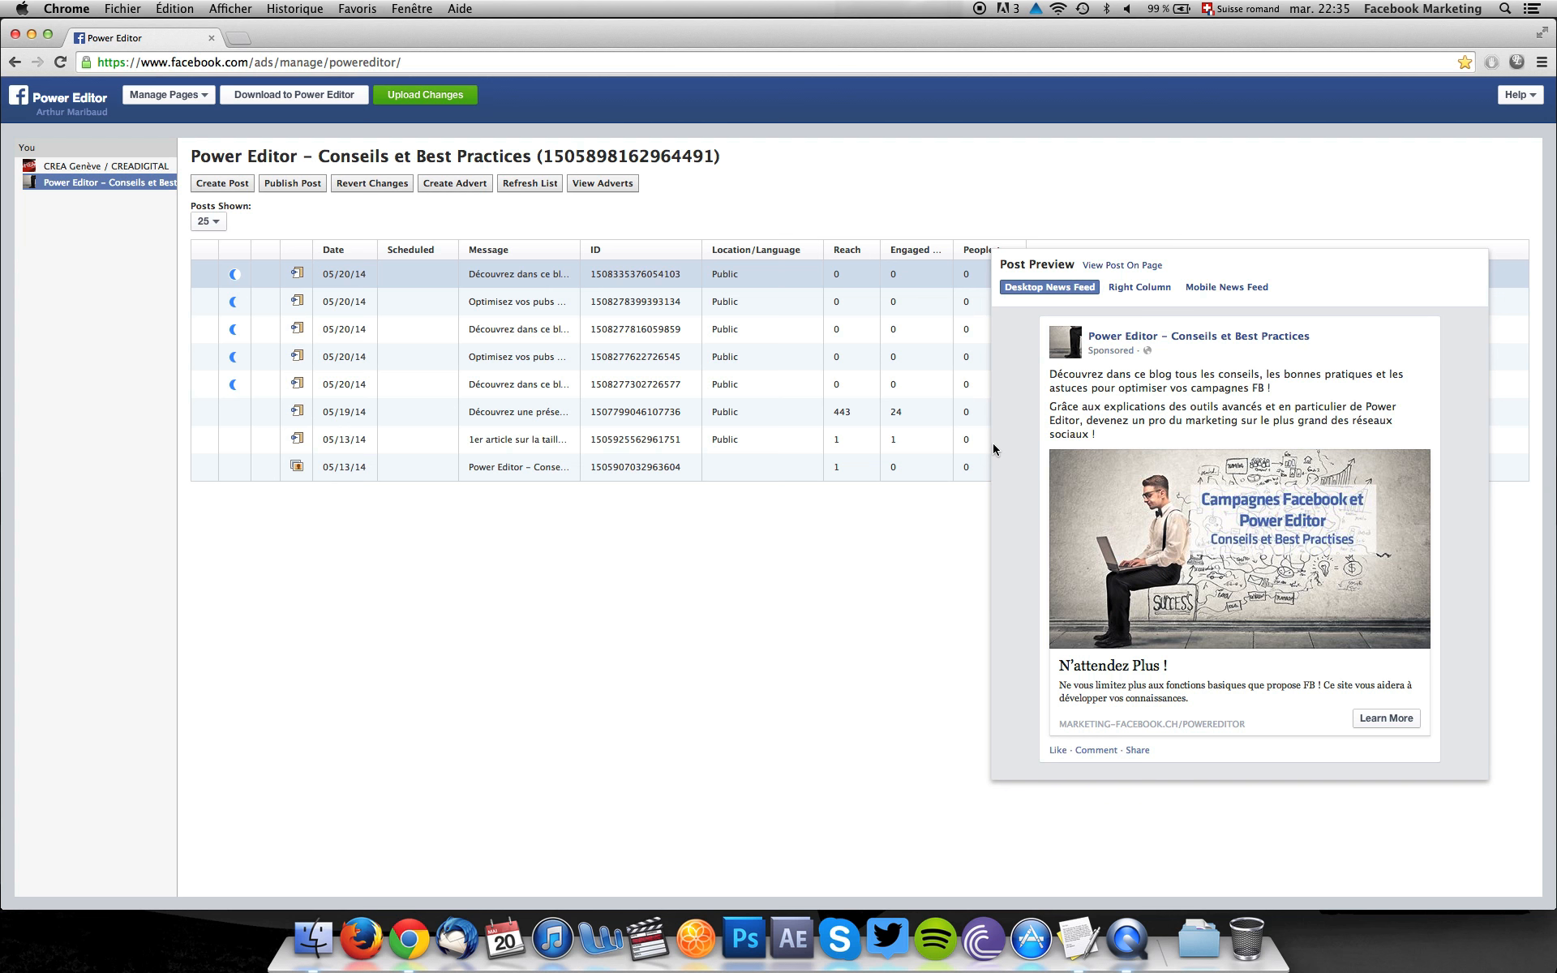
{"action": "double_click", "coordinate": [629, 274]}
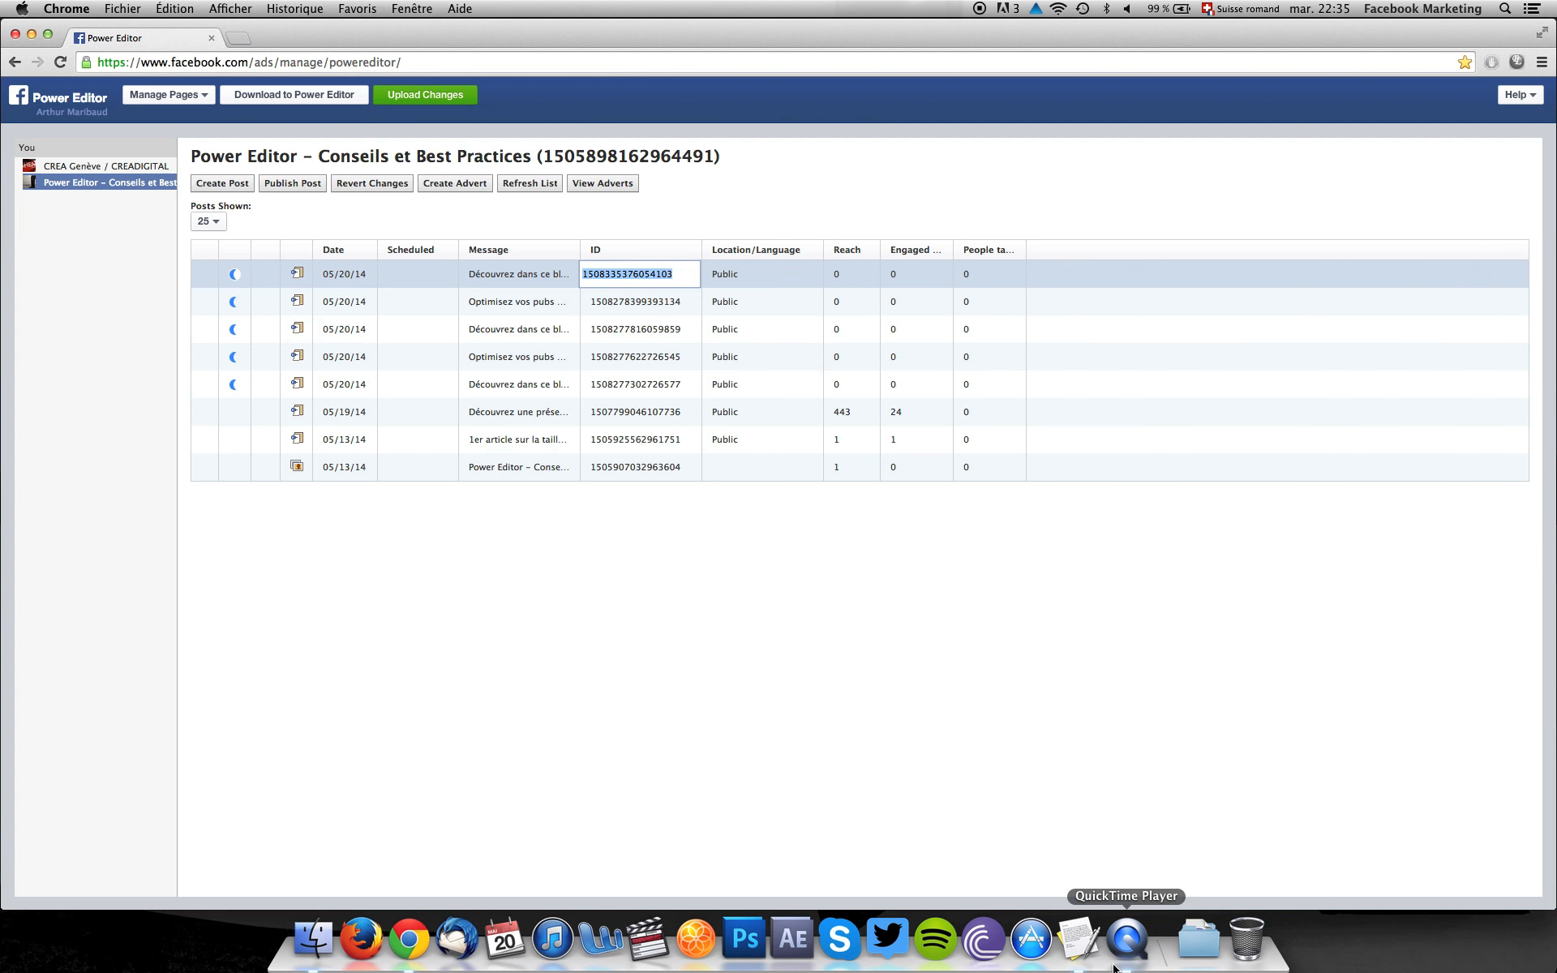
{"action": "left_click", "coordinate": [1088, 962]}
{"action": "left_click", "coordinate": [172, 119]}
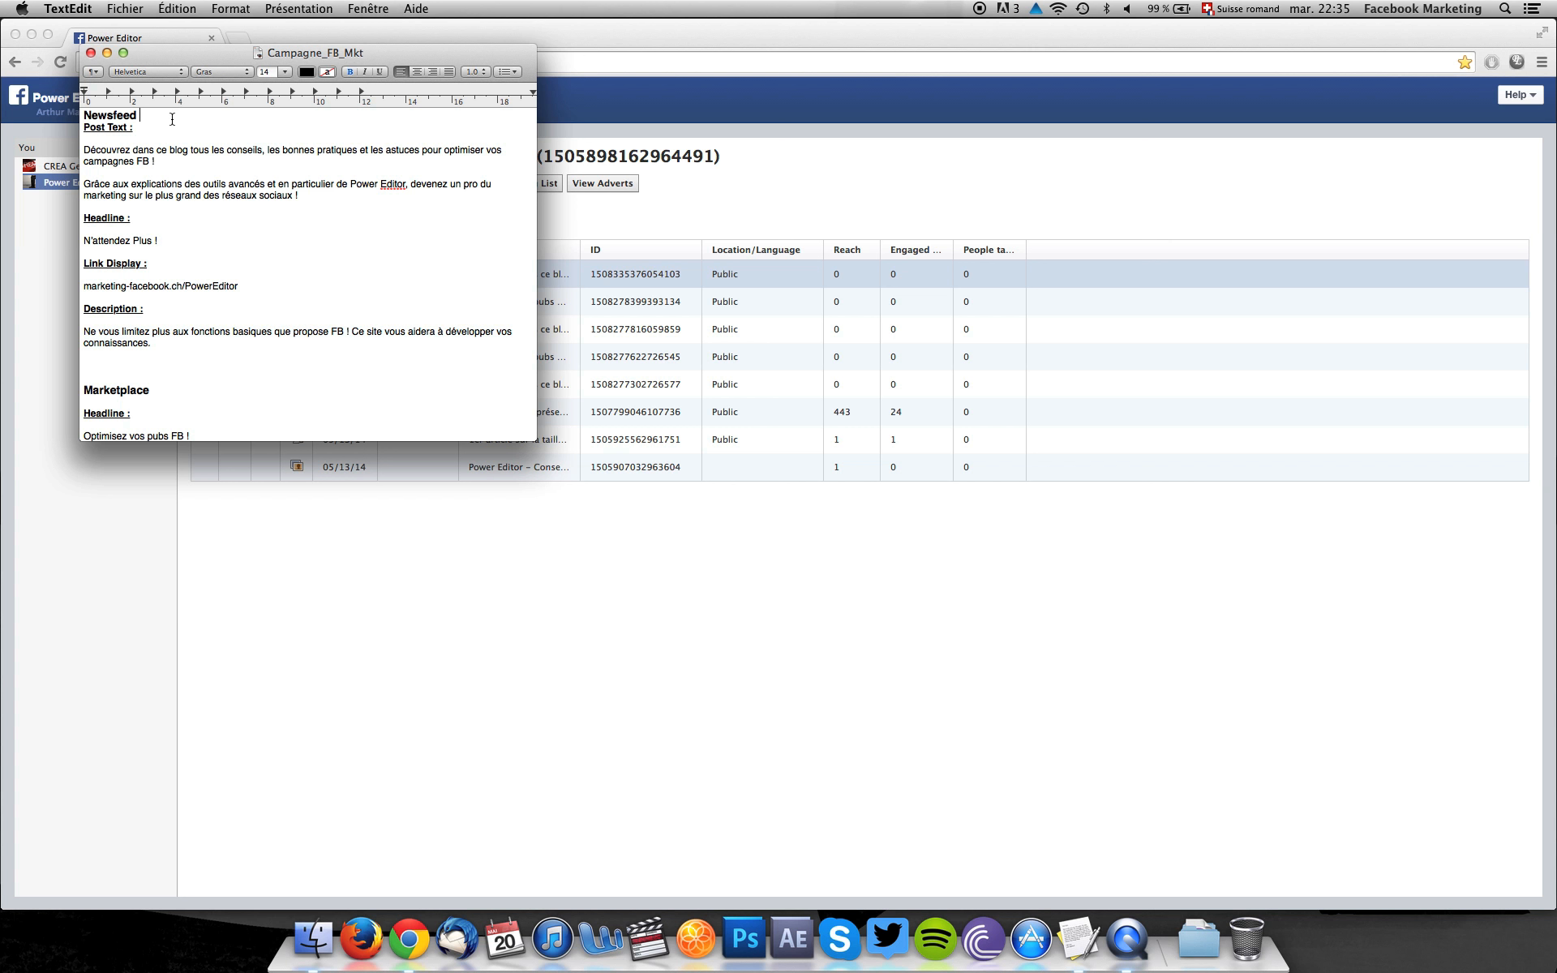
{"action": "key", "text": "super+v"}
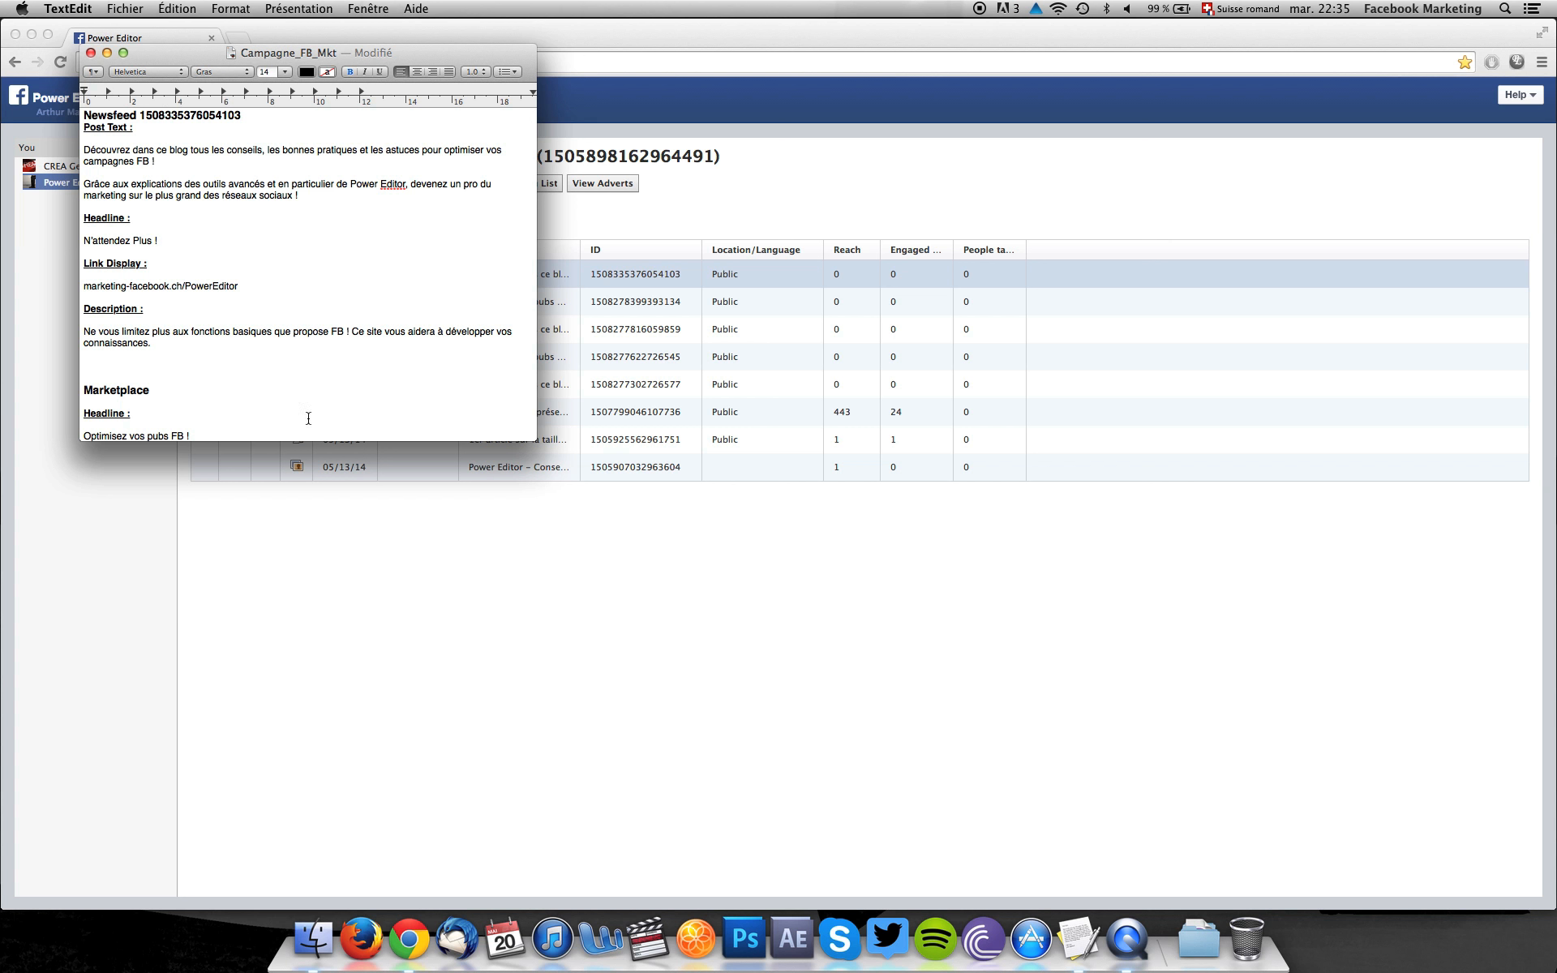
{"action": "left_click", "coordinate": [352, 560]}
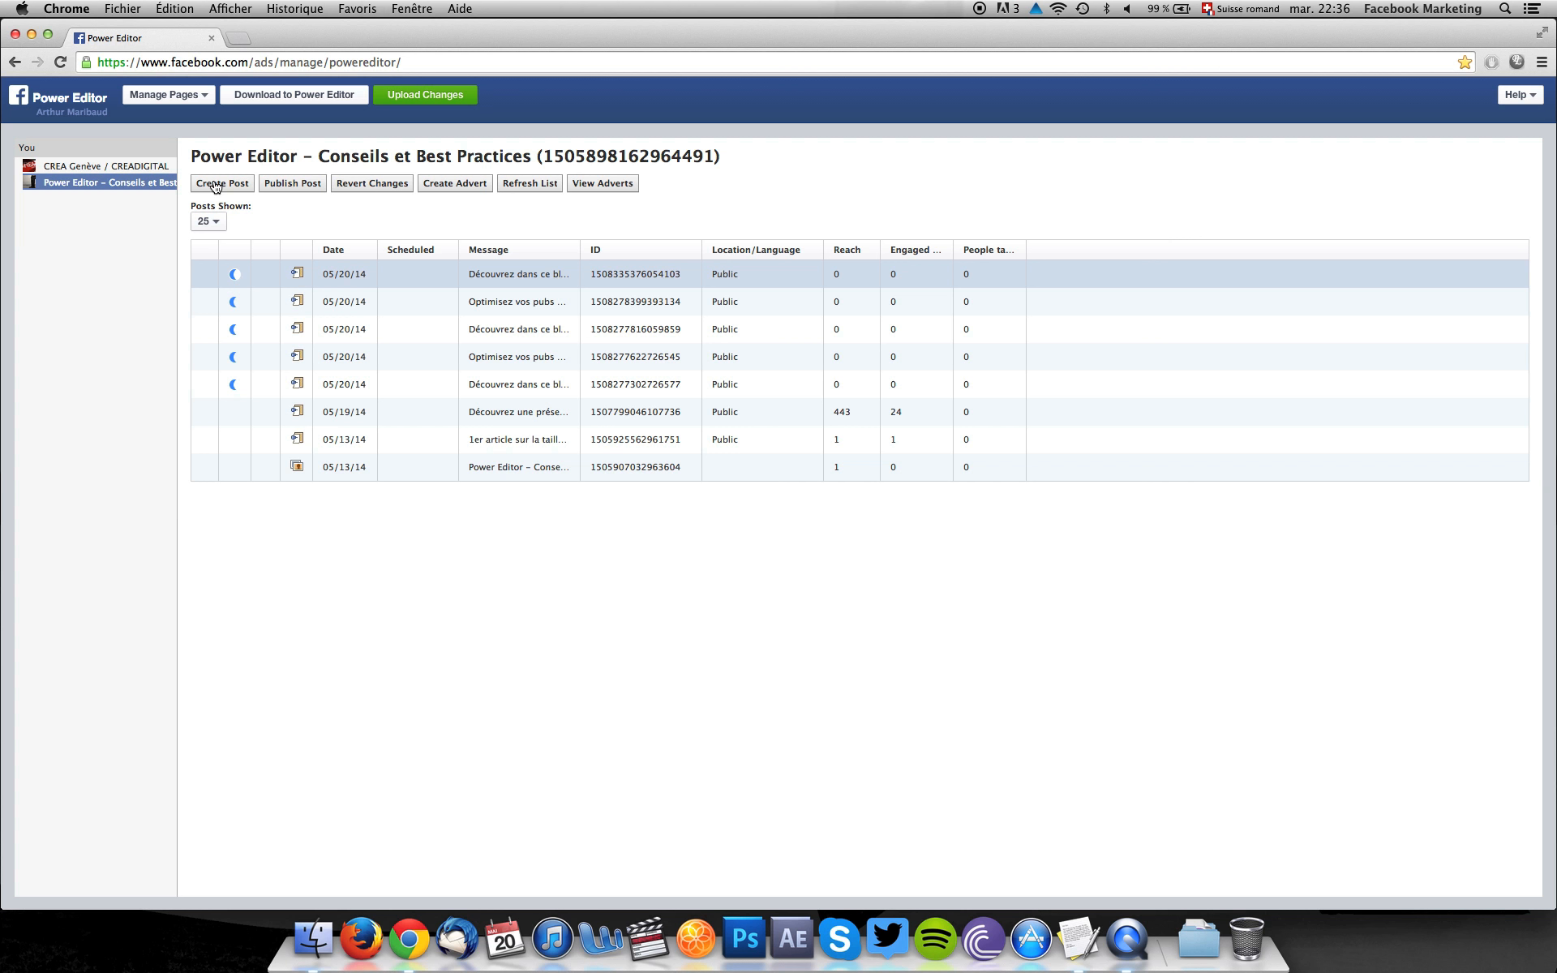
{"action": "left_click", "coordinate": [215, 184]}
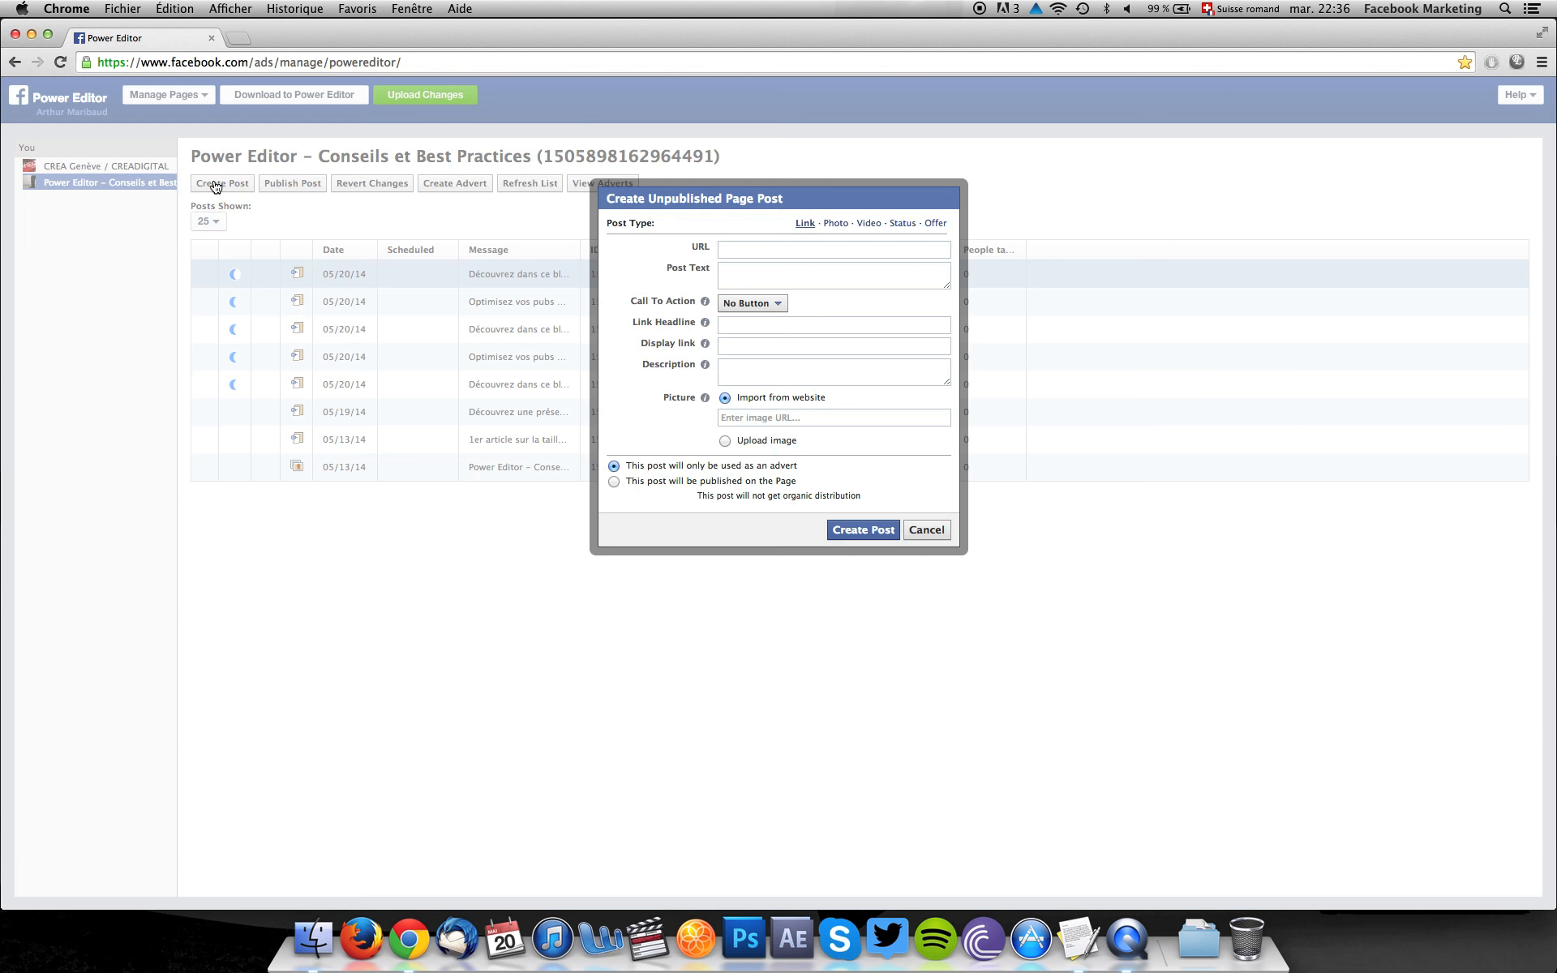
{"action": "left_click", "coordinate": [719, 253]}
{"action": "type", "text": "http://marketing-facebook.ch/"}
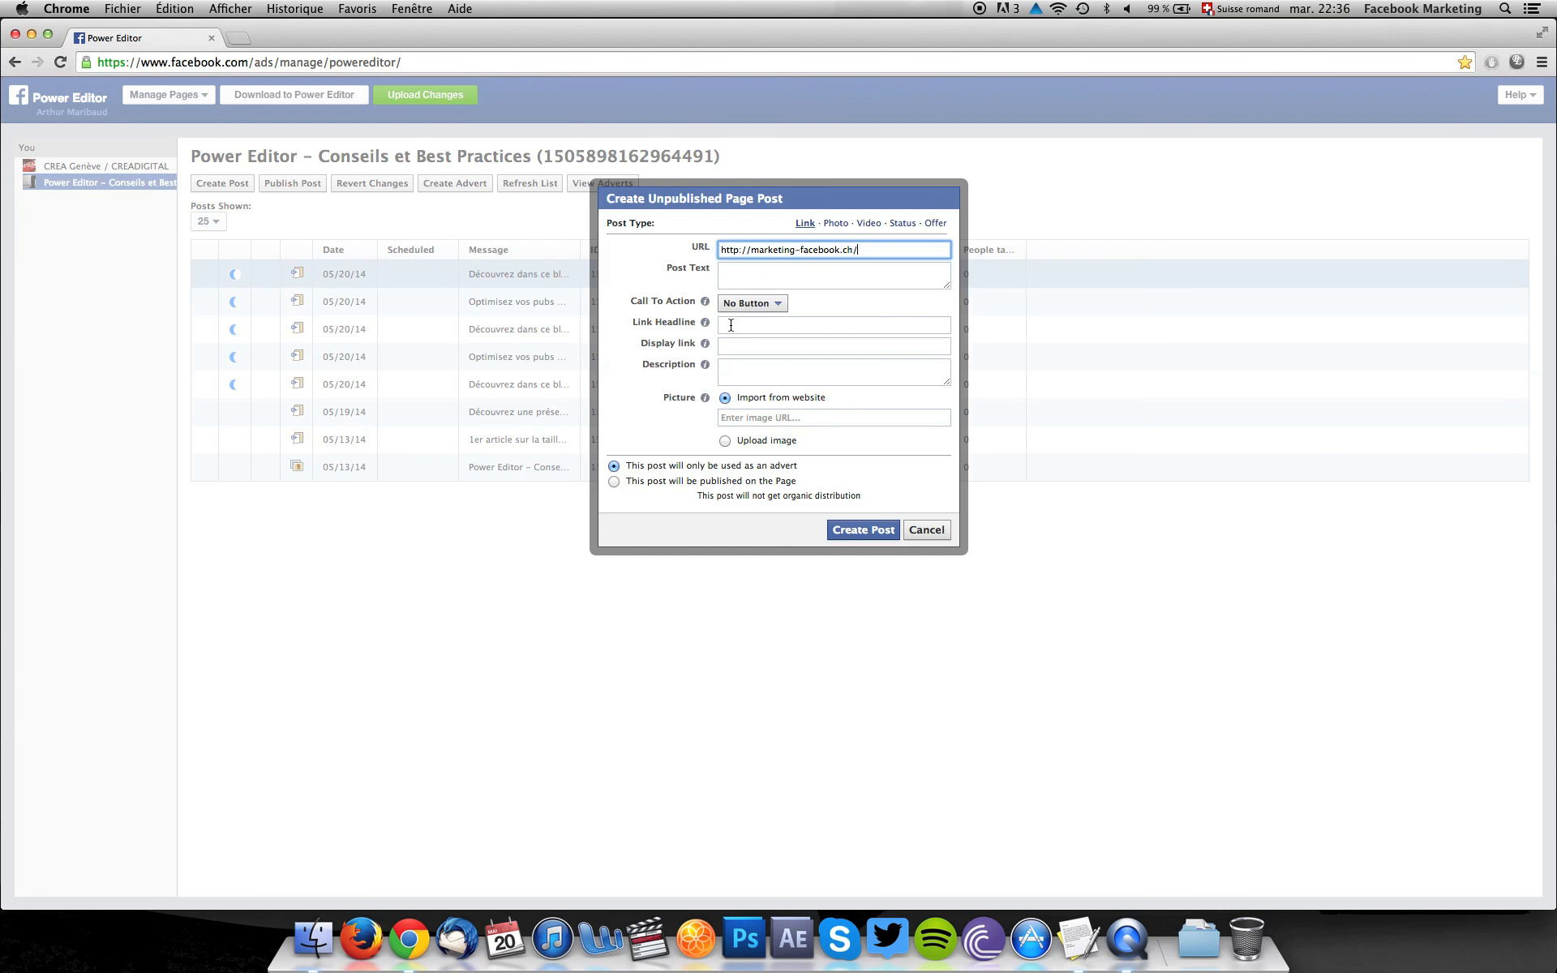
Copy the Marketplace headline "Optimisez vos pubs FB !" from the TextEdit document into the second post's link headline.
{"action": "left_click", "coordinate": [1079, 939]}
{"action": "scroll", "coordinate": [226, 411], "scroll_direction": "down", "scroll_amount": 5}
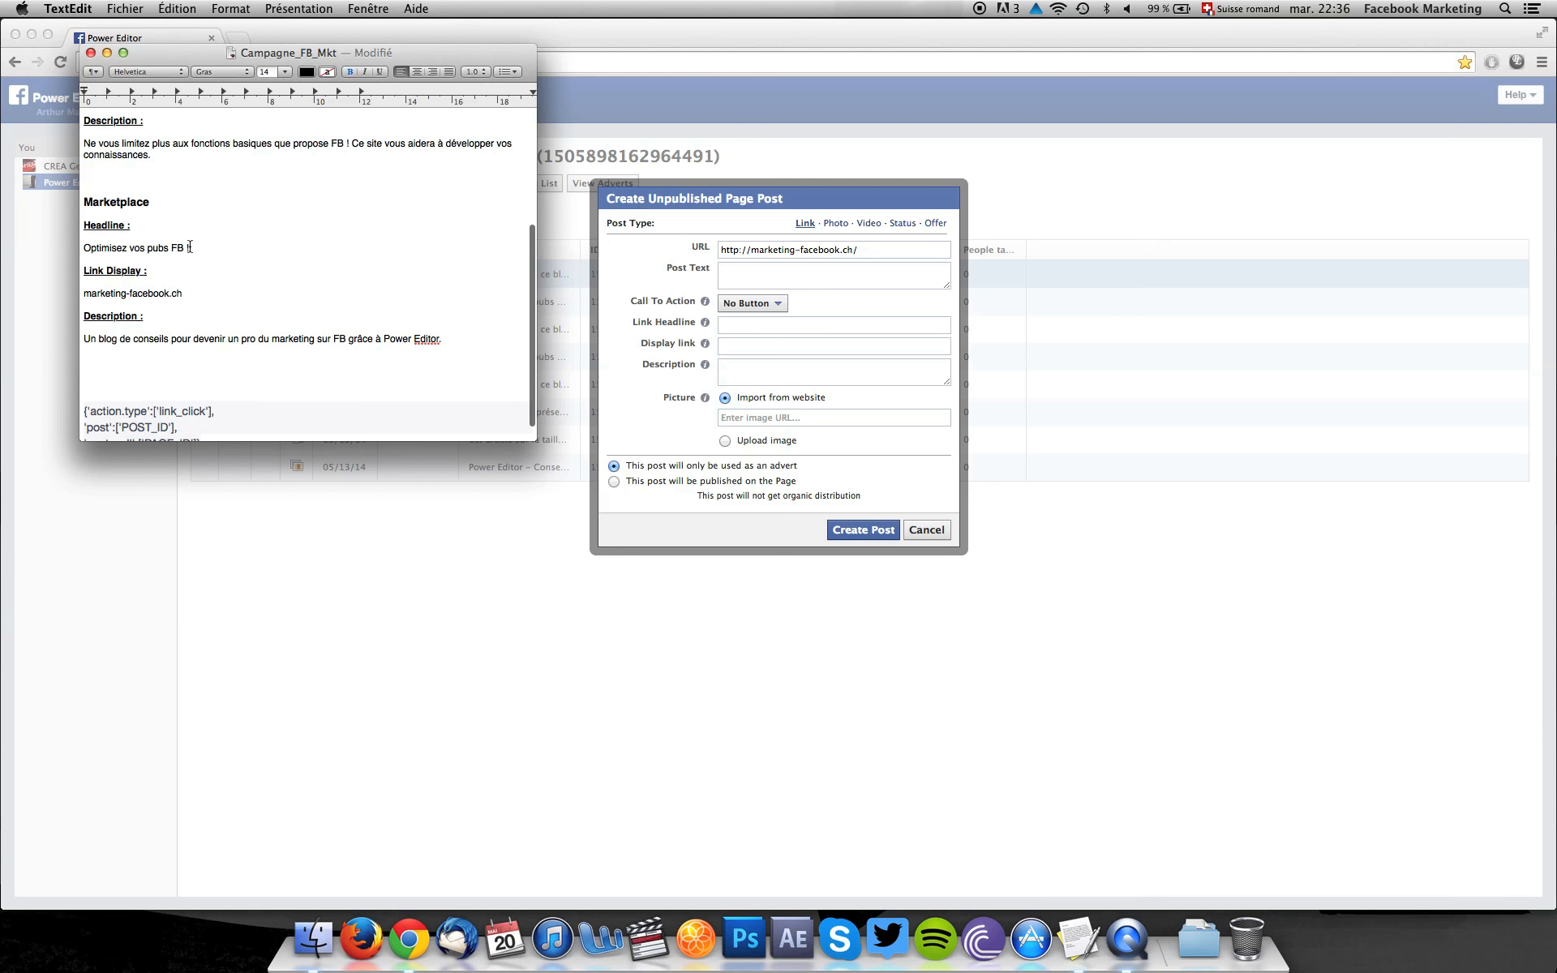
{"action": "left_click_drag", "start_coordinate": [191, 248], "coordinate": [83, 246]}
{"action": "key", "text": "super+c"}
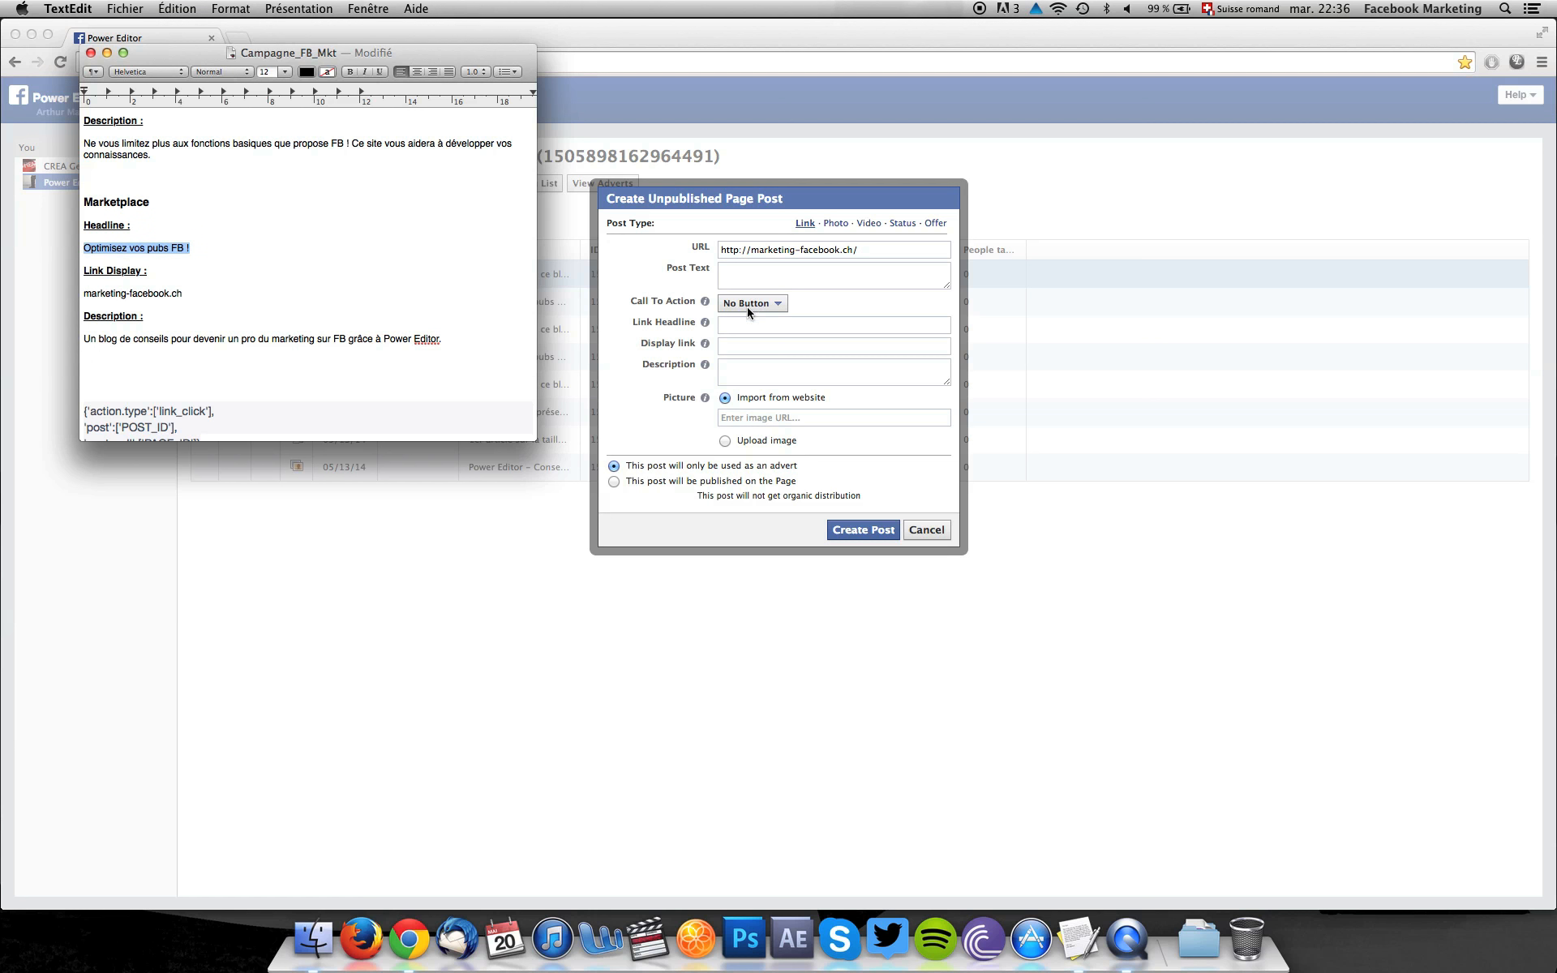
{"action": "left_click", "coordinate": [731, 324]}
{"action": "left_click", "coordinate": [727, 325]}
{"action": "key", "text": "super+v"}
{"action": "key", "text": "super+z"}
{"action": "key", "text": "super+v"}
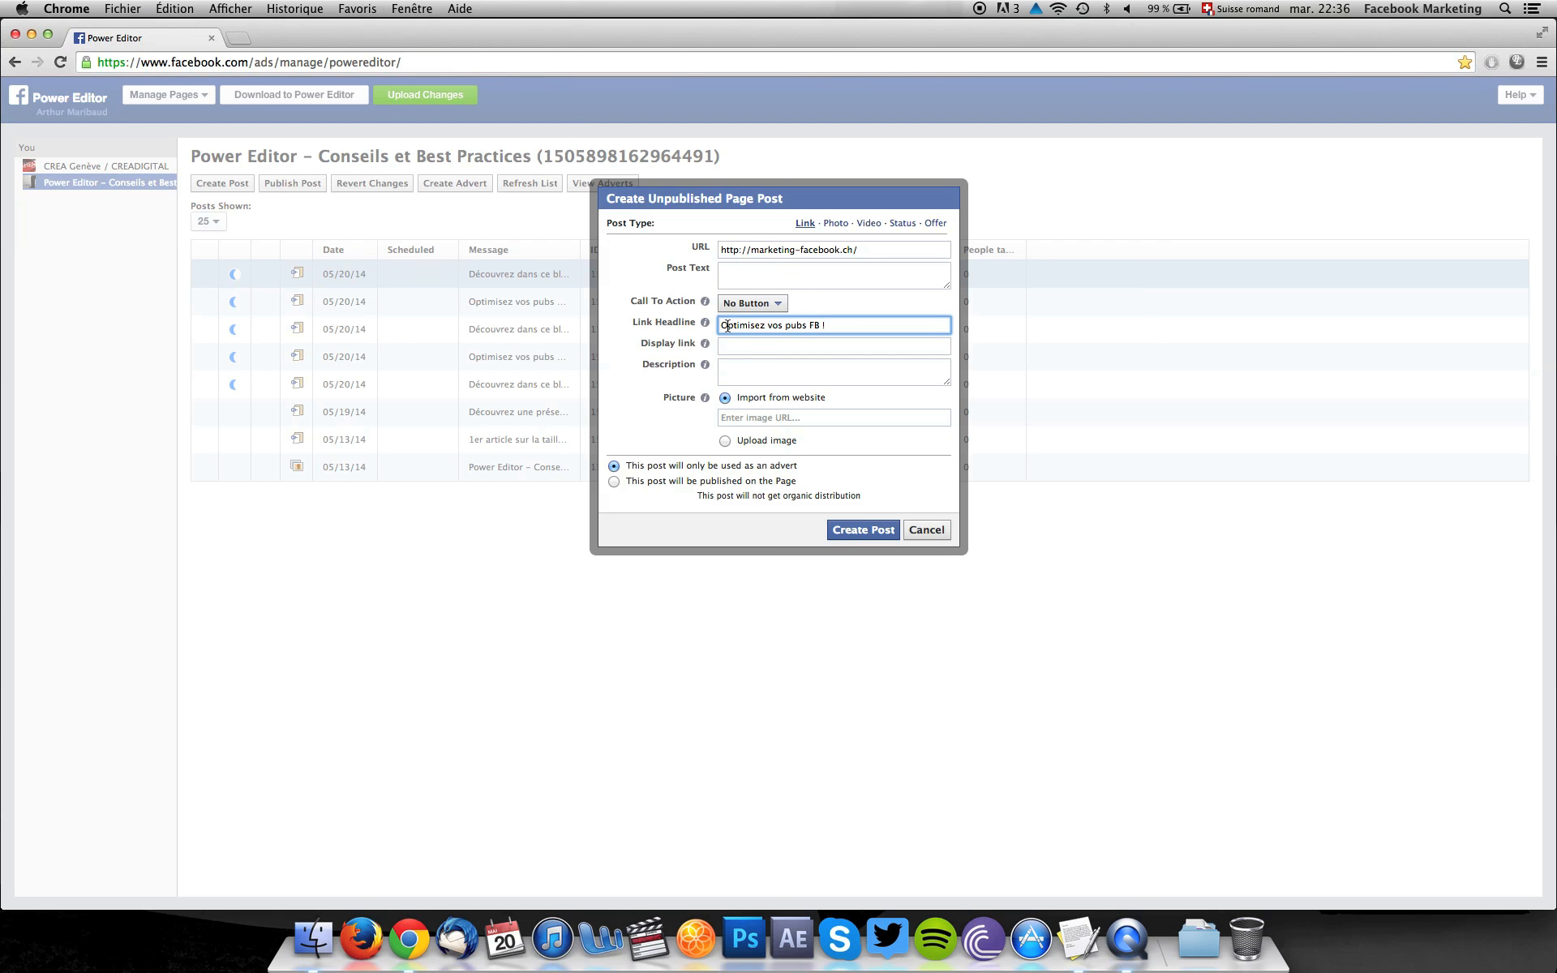
{"action": "left_click", "coordinate": [730, 351]}
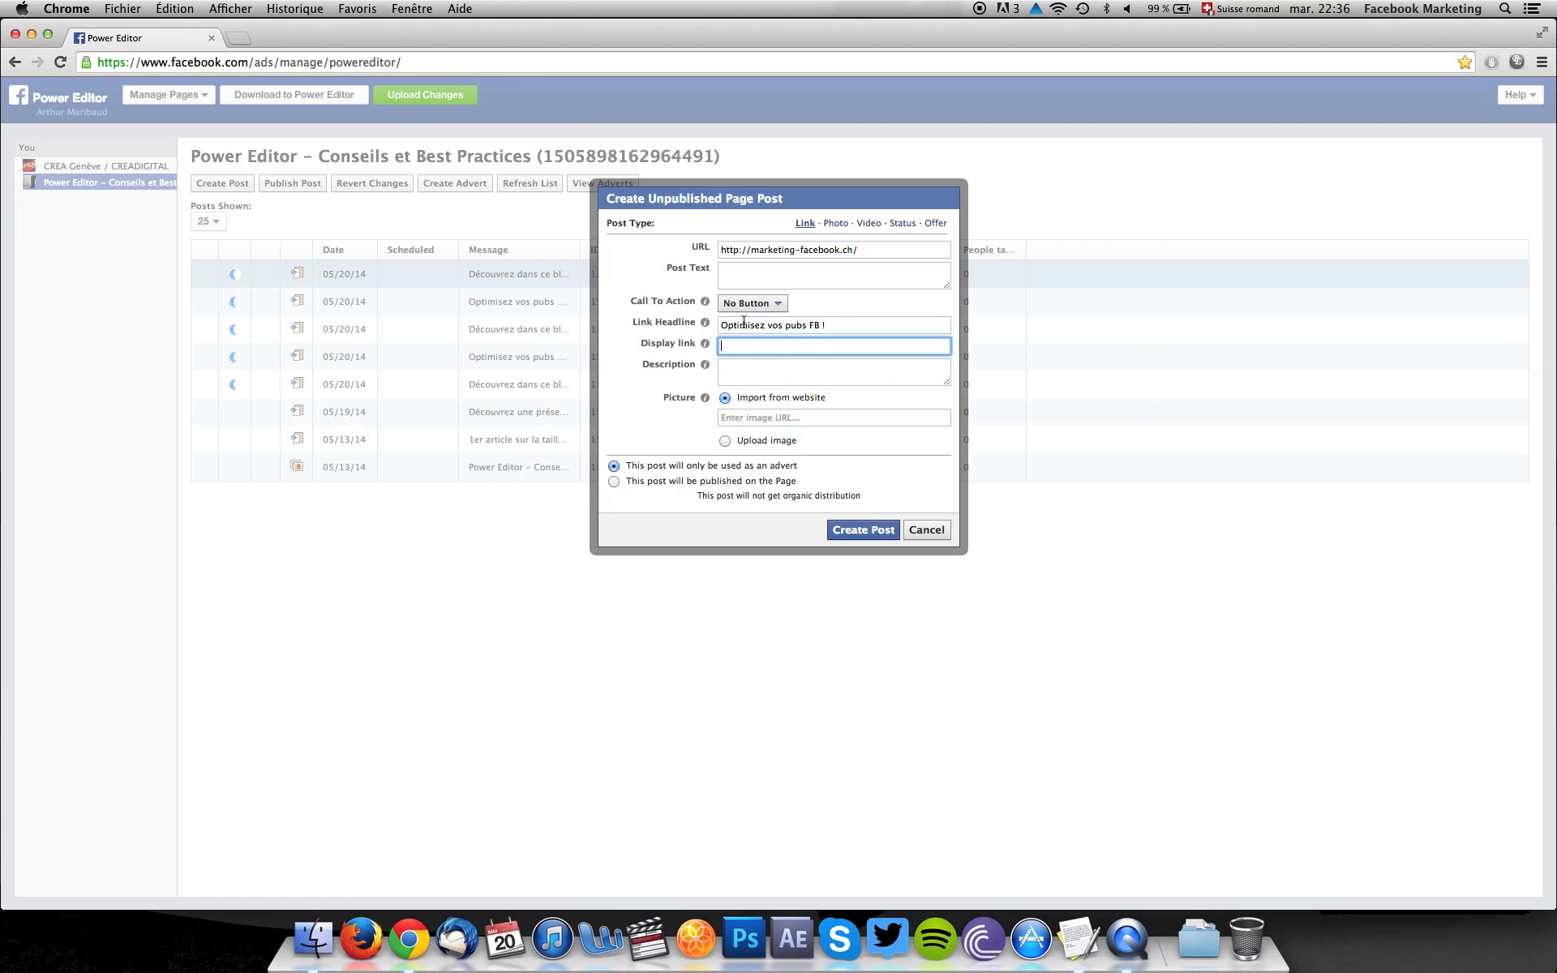
{"action": "left_click_drag", "start_coordinate": [751, 249], "coordinate": [867, 249]}
{"action": "left_click", "coordinate": [731, 352]}
{"action": "key", "text": "super+v"}
Copy the Marketplace description "Un blog de conseils pour devenir un pro du marketing sur FB grâce à Power Editor." into the second post's description.
{"action": "left_click", "coordinate": [1079, 939]}
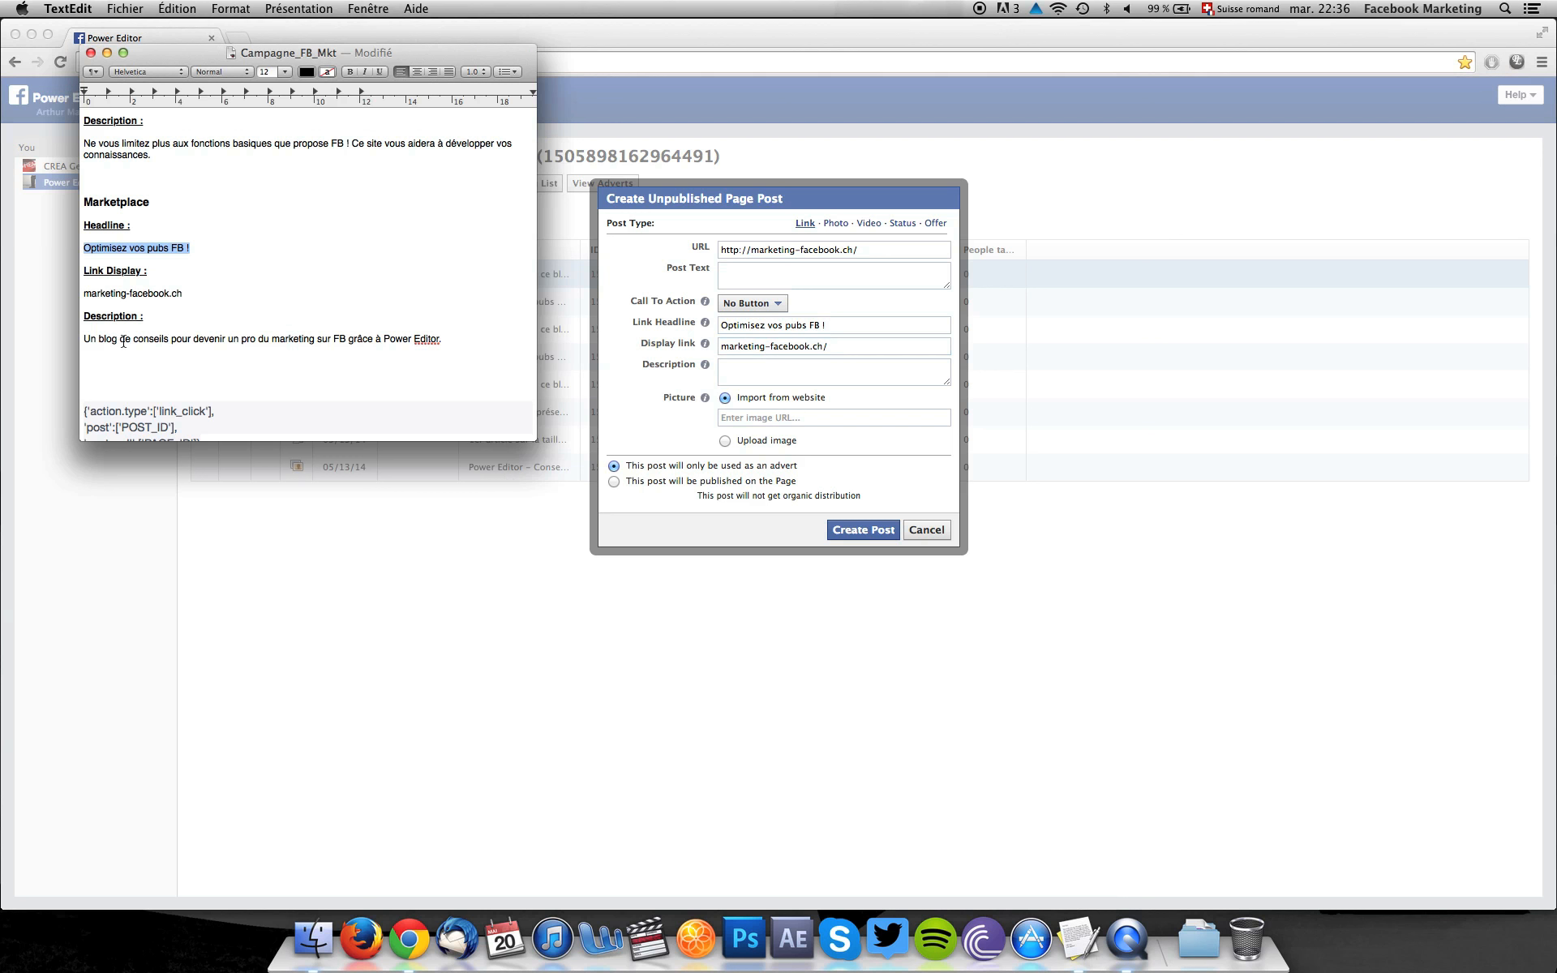
{"action": "left_click_drag", "start_coordinate": [443, 340], "coordinate": [78, 341]}
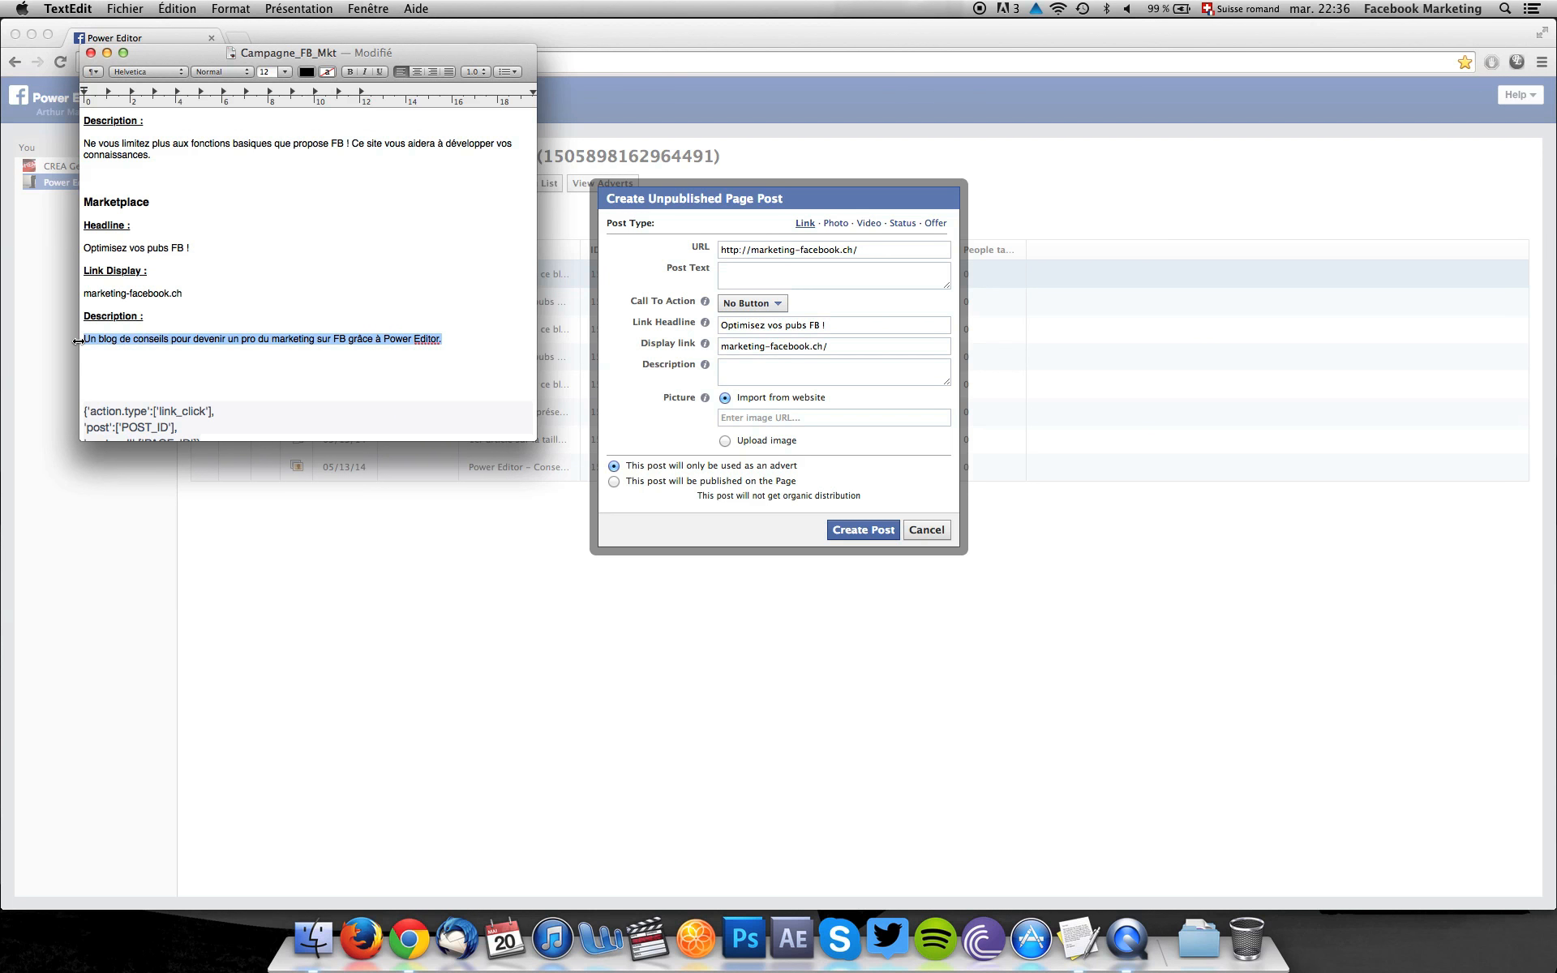
{"action": "key", "text": "cmd+c"}
{"action": "left_click", "coordinate": [748, 364]}
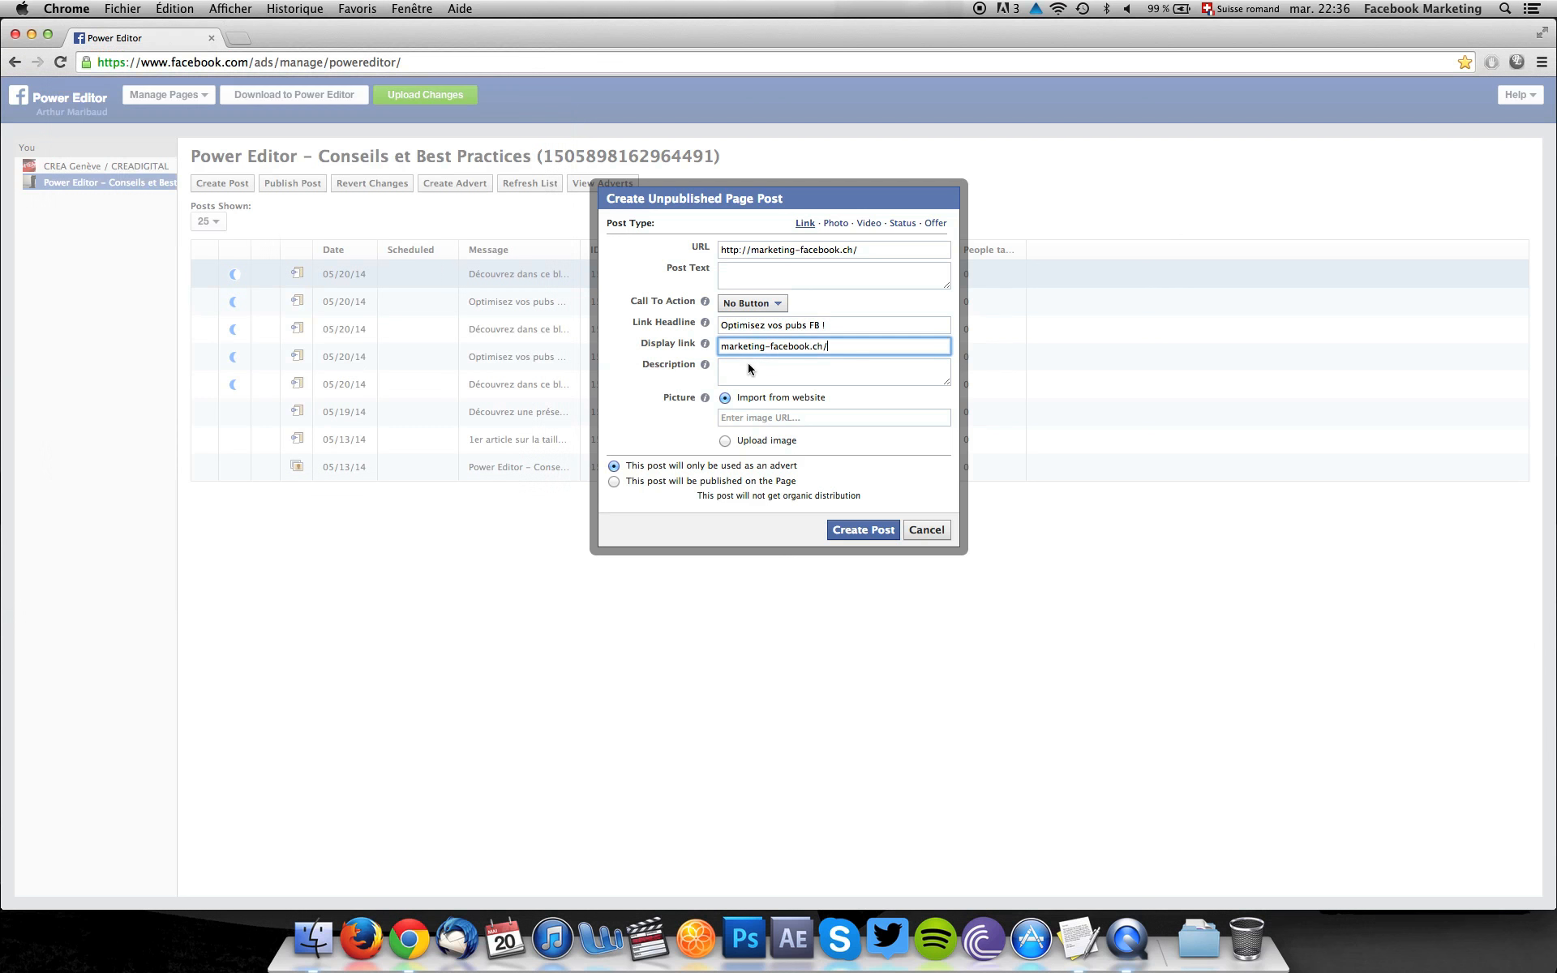
{"action": "left_click", "coordinate": [732, 374]}
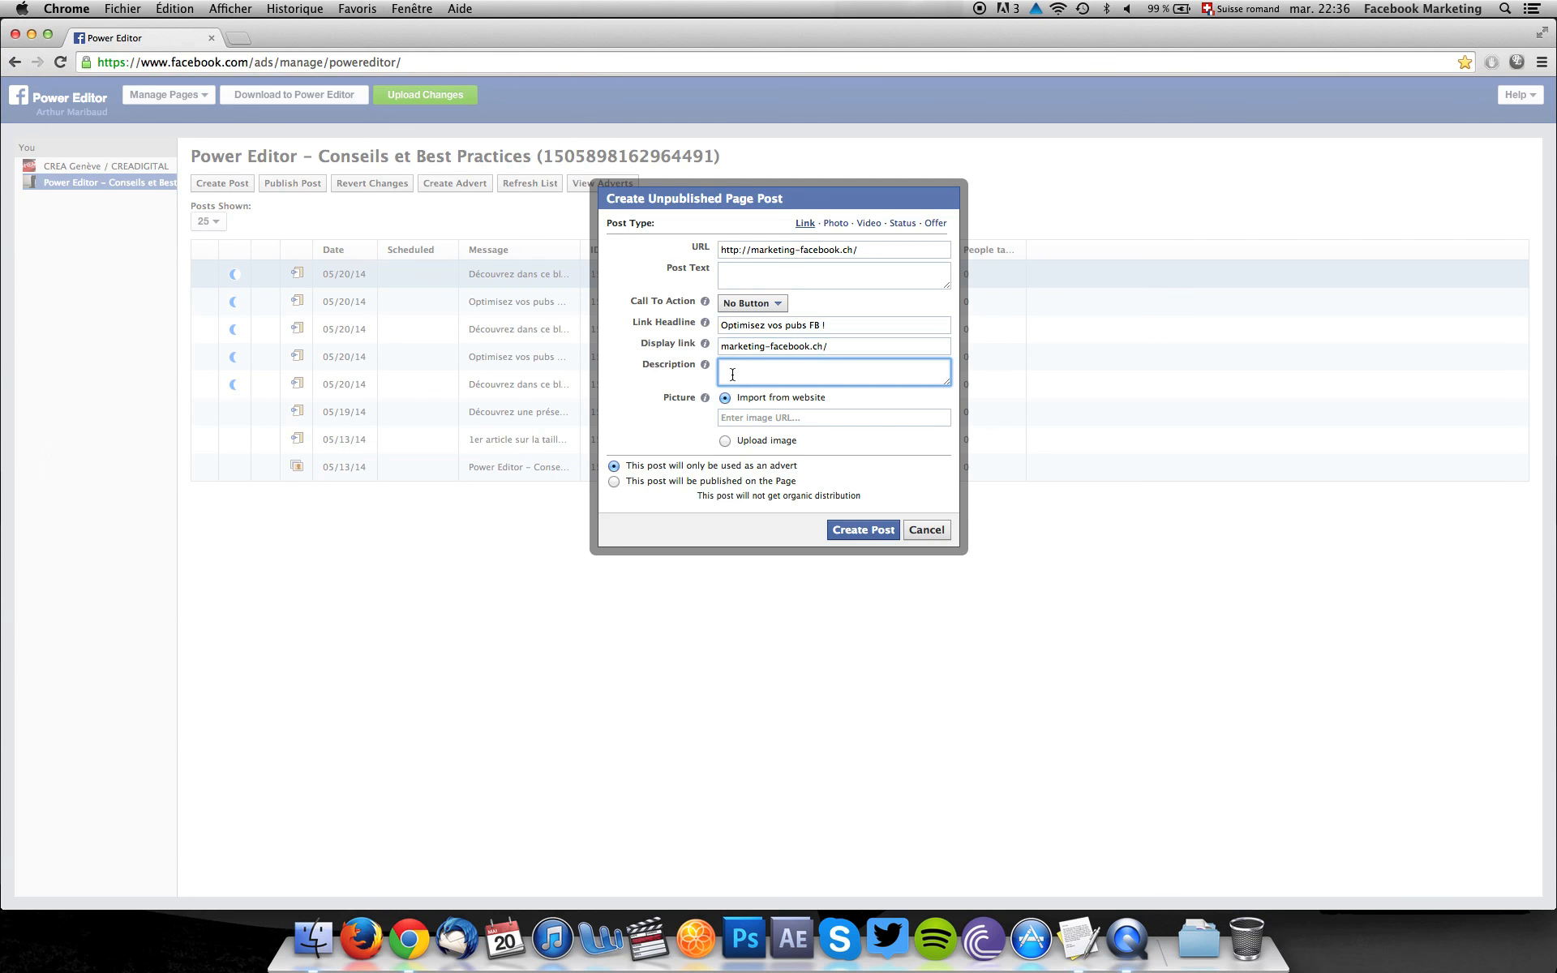
{"action": "key", "text": "super+v"}
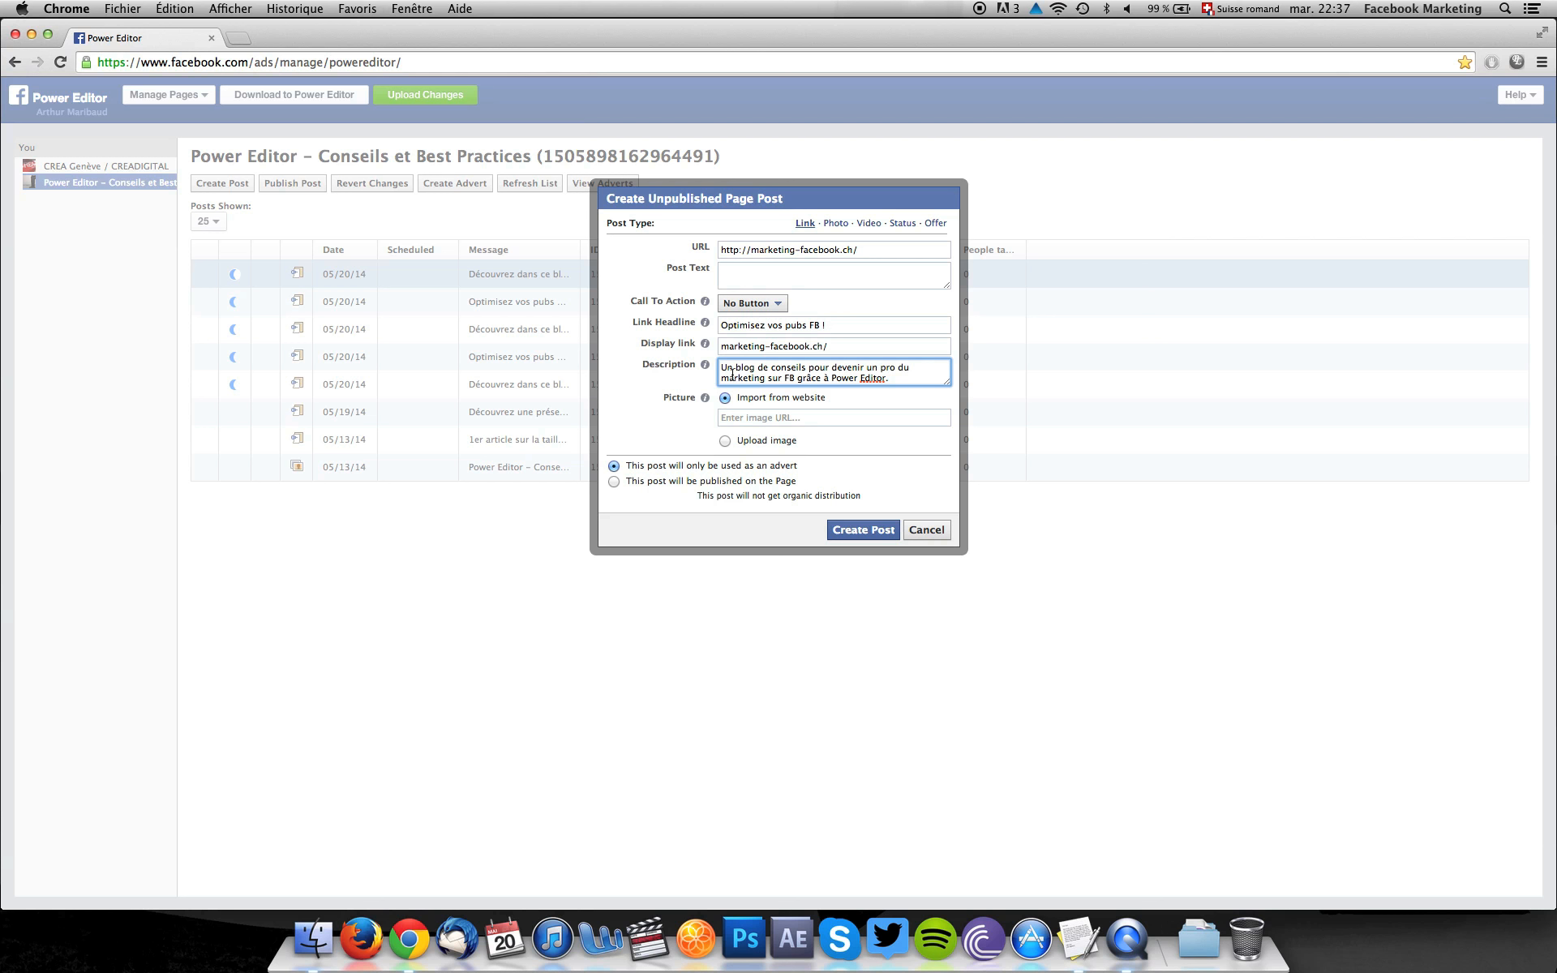
Create the second post with Mkp_image.jpg as its uploaded picture, and preview it in the Right Column format.
{"action": "left_click", "coordinate": [762, 443]}
{"action": "left_click", "coordinate": [763, 438]}
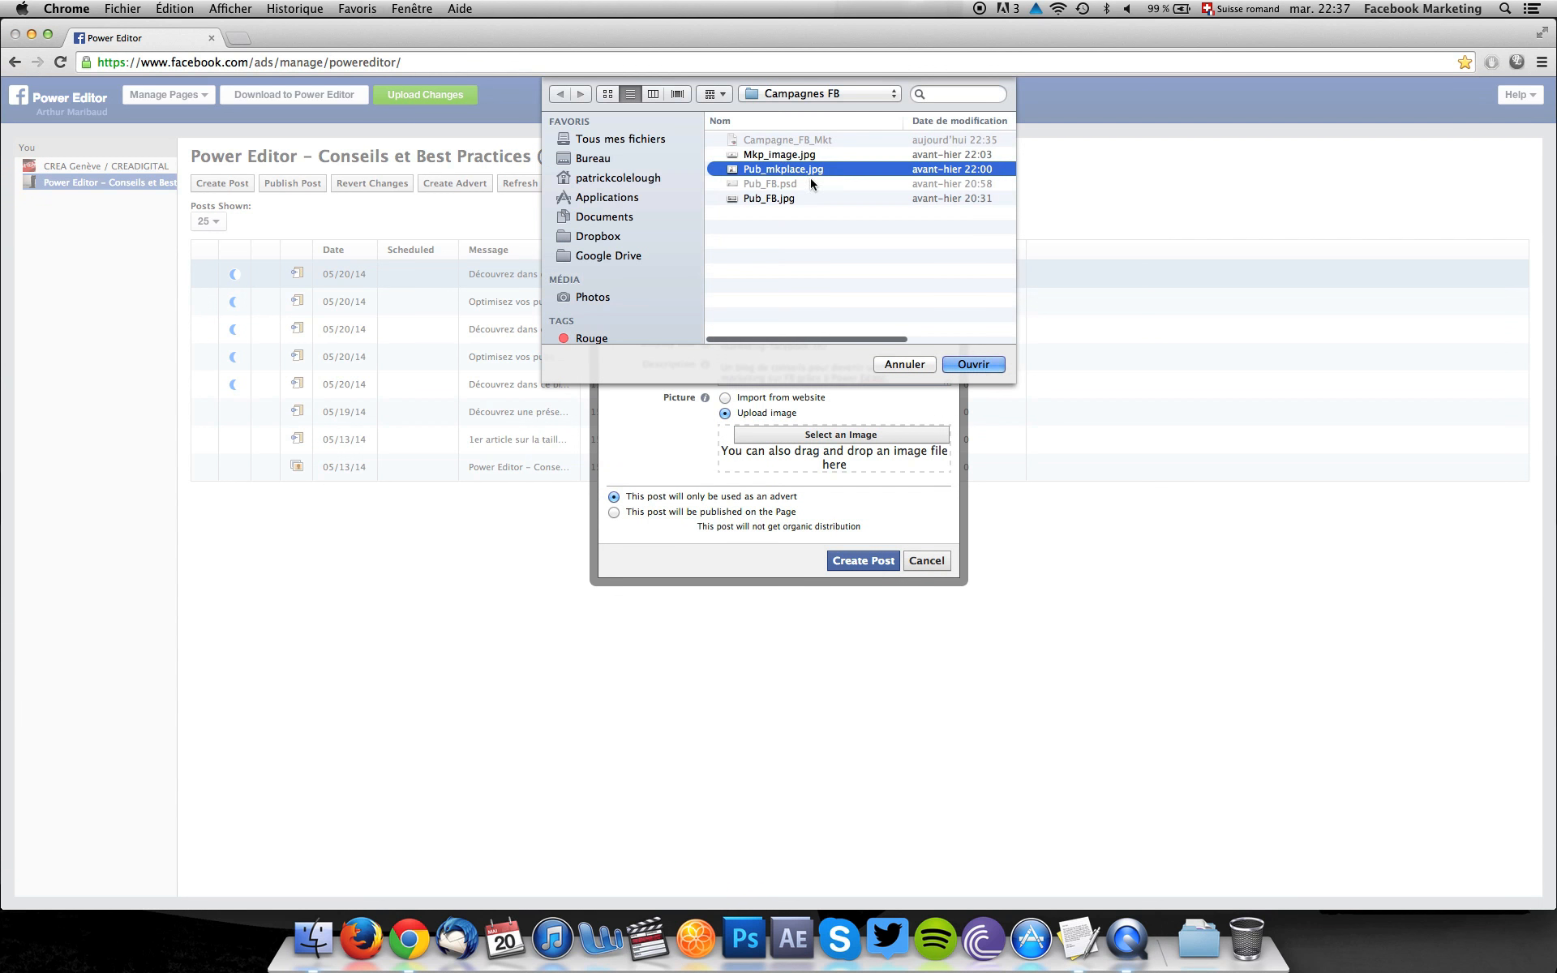
{"action": "left_click", "coordinate": [764, 156]}
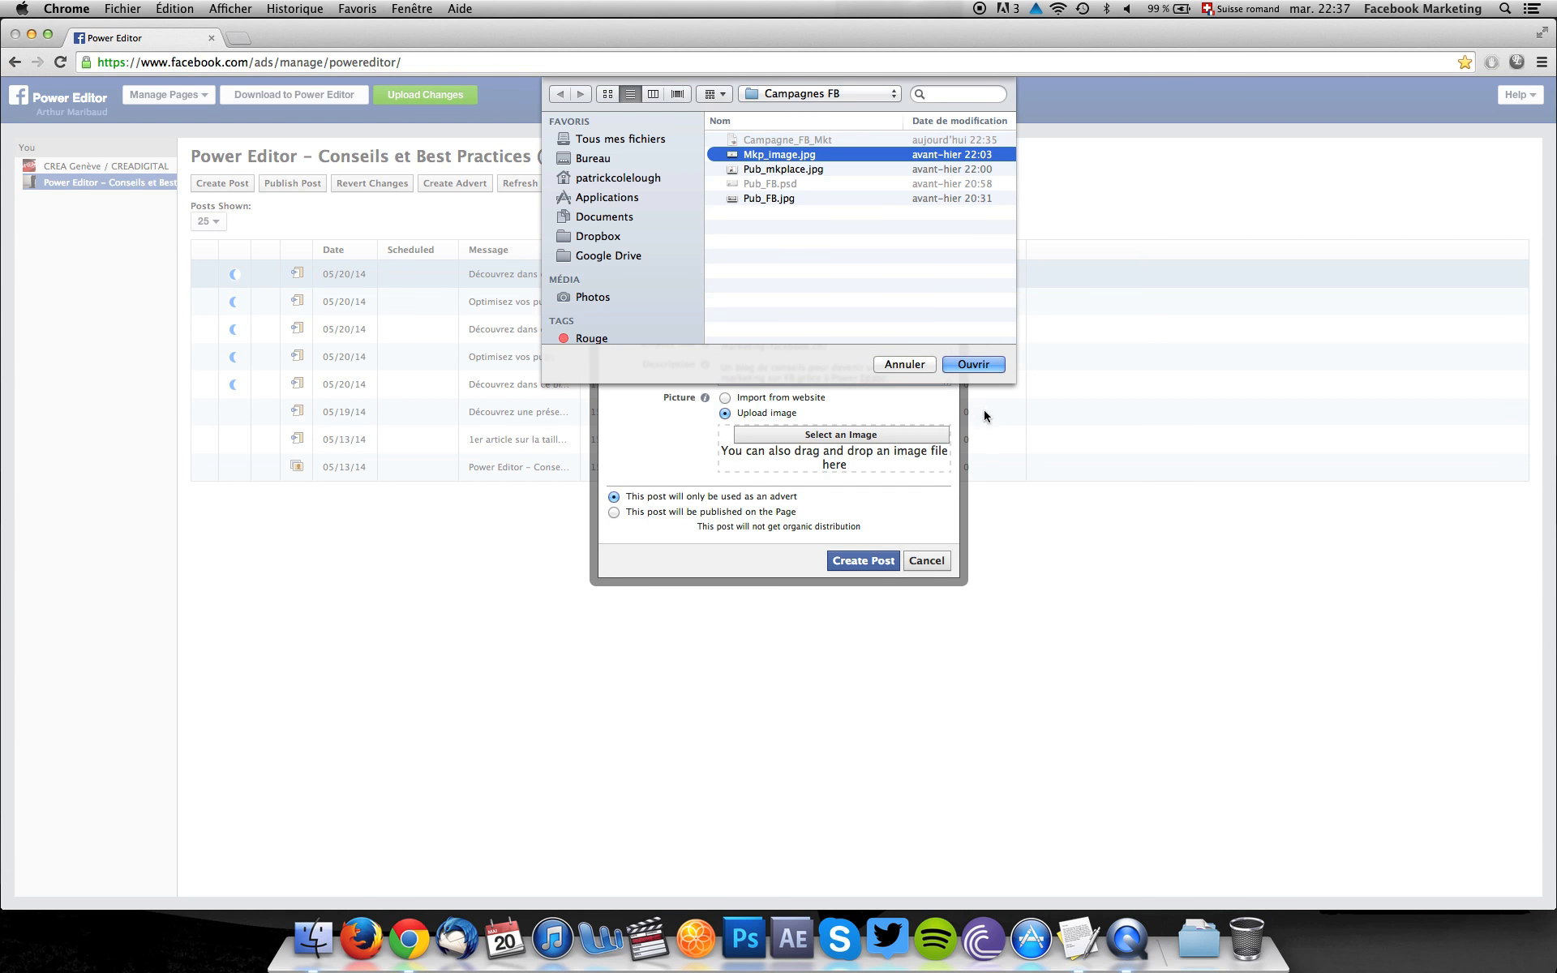
{"action": "left_click", "coordinate": [970, 365]}
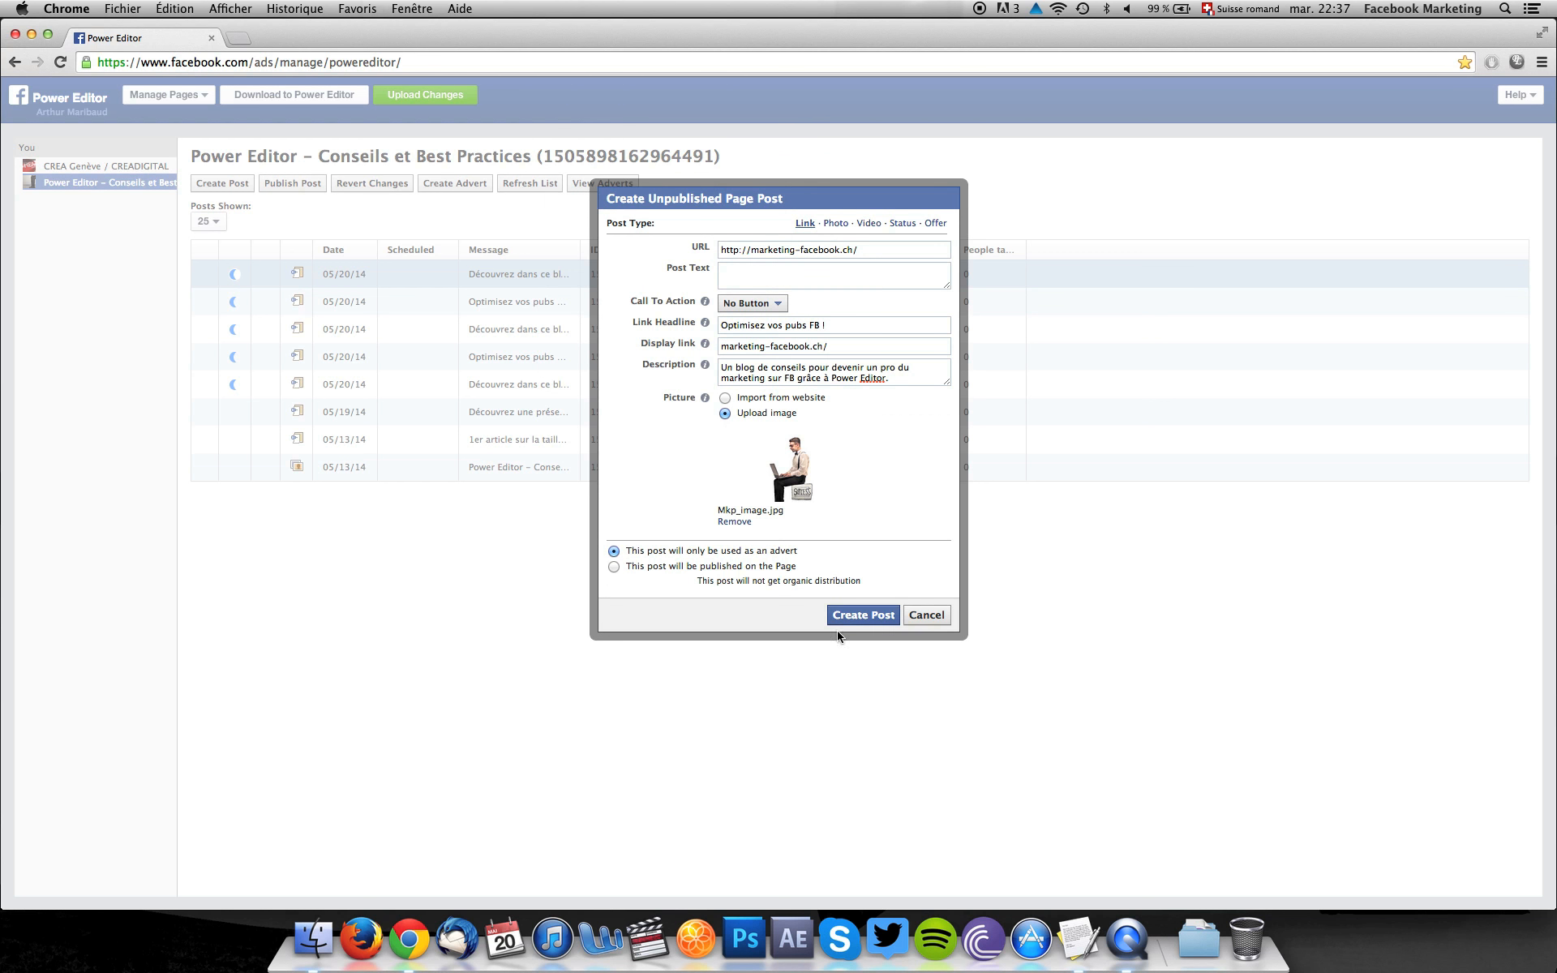
{"action": "left_click", "coordinate": [858, 616]}
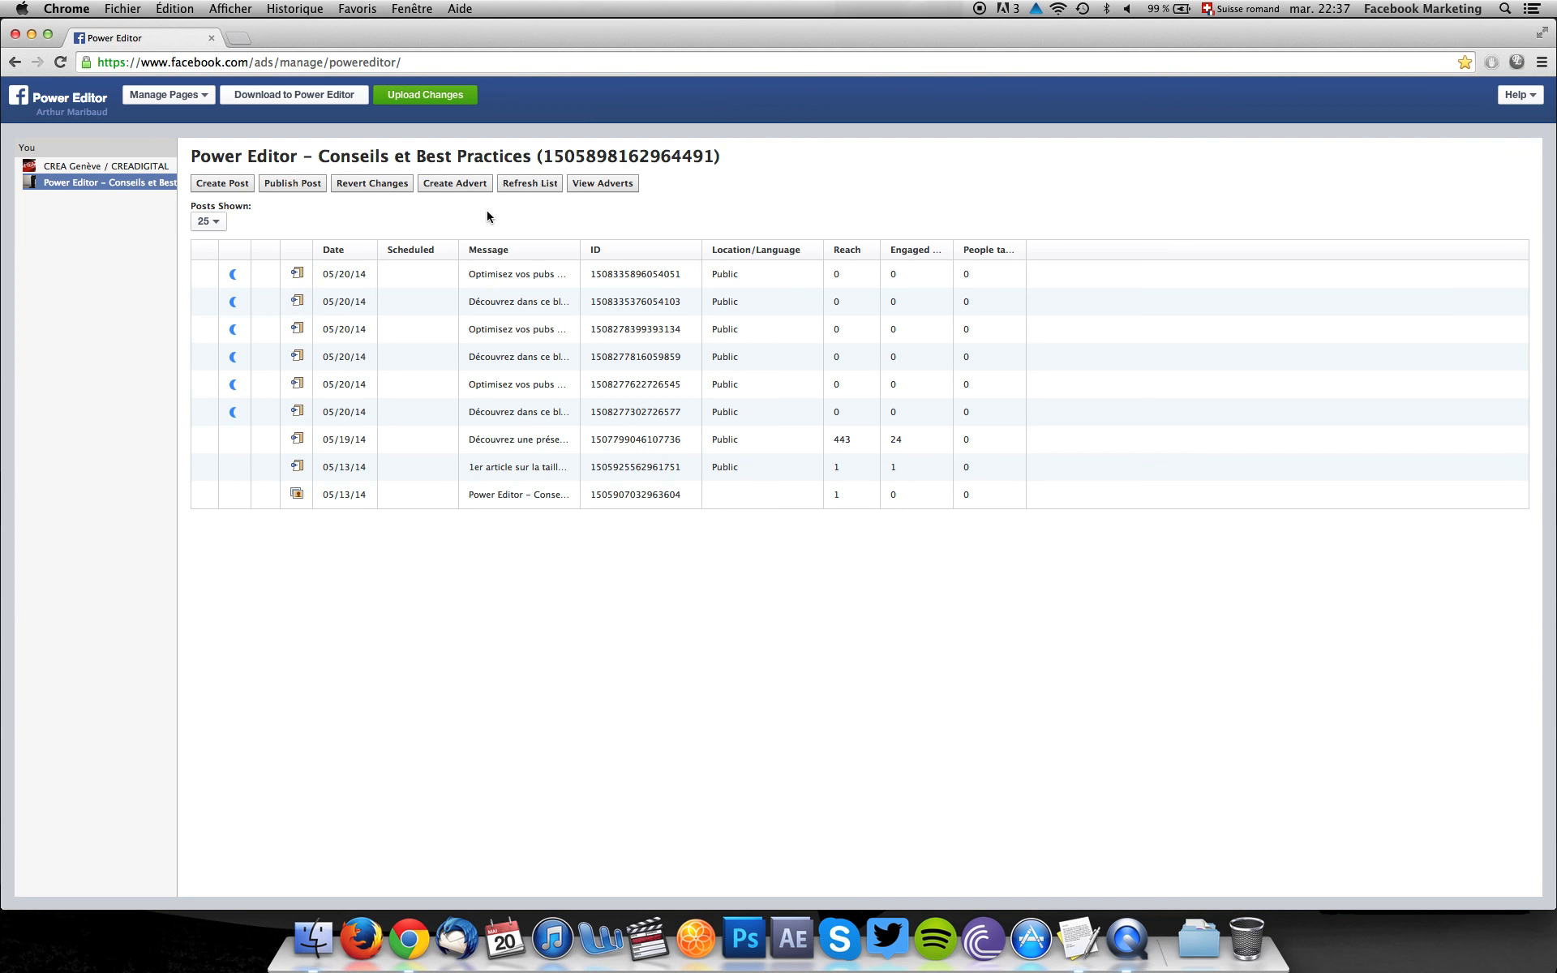
{"action": "mouse_move", "coordinate": [621, 271]}
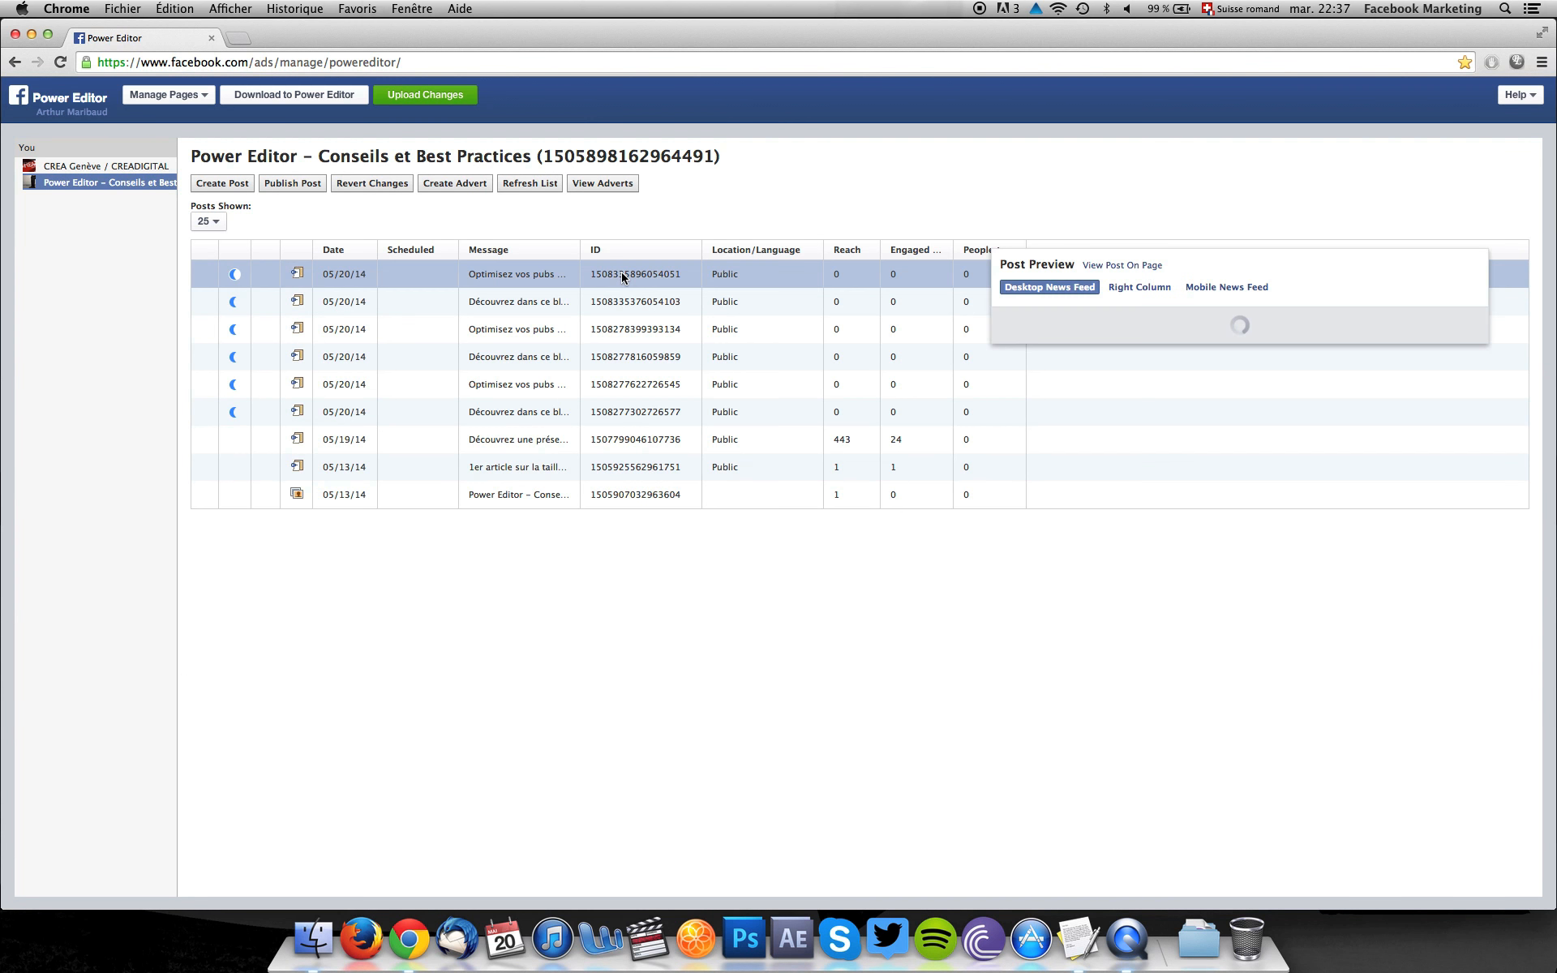
{"action": "left_click", "coordinate": [1140, 288]}
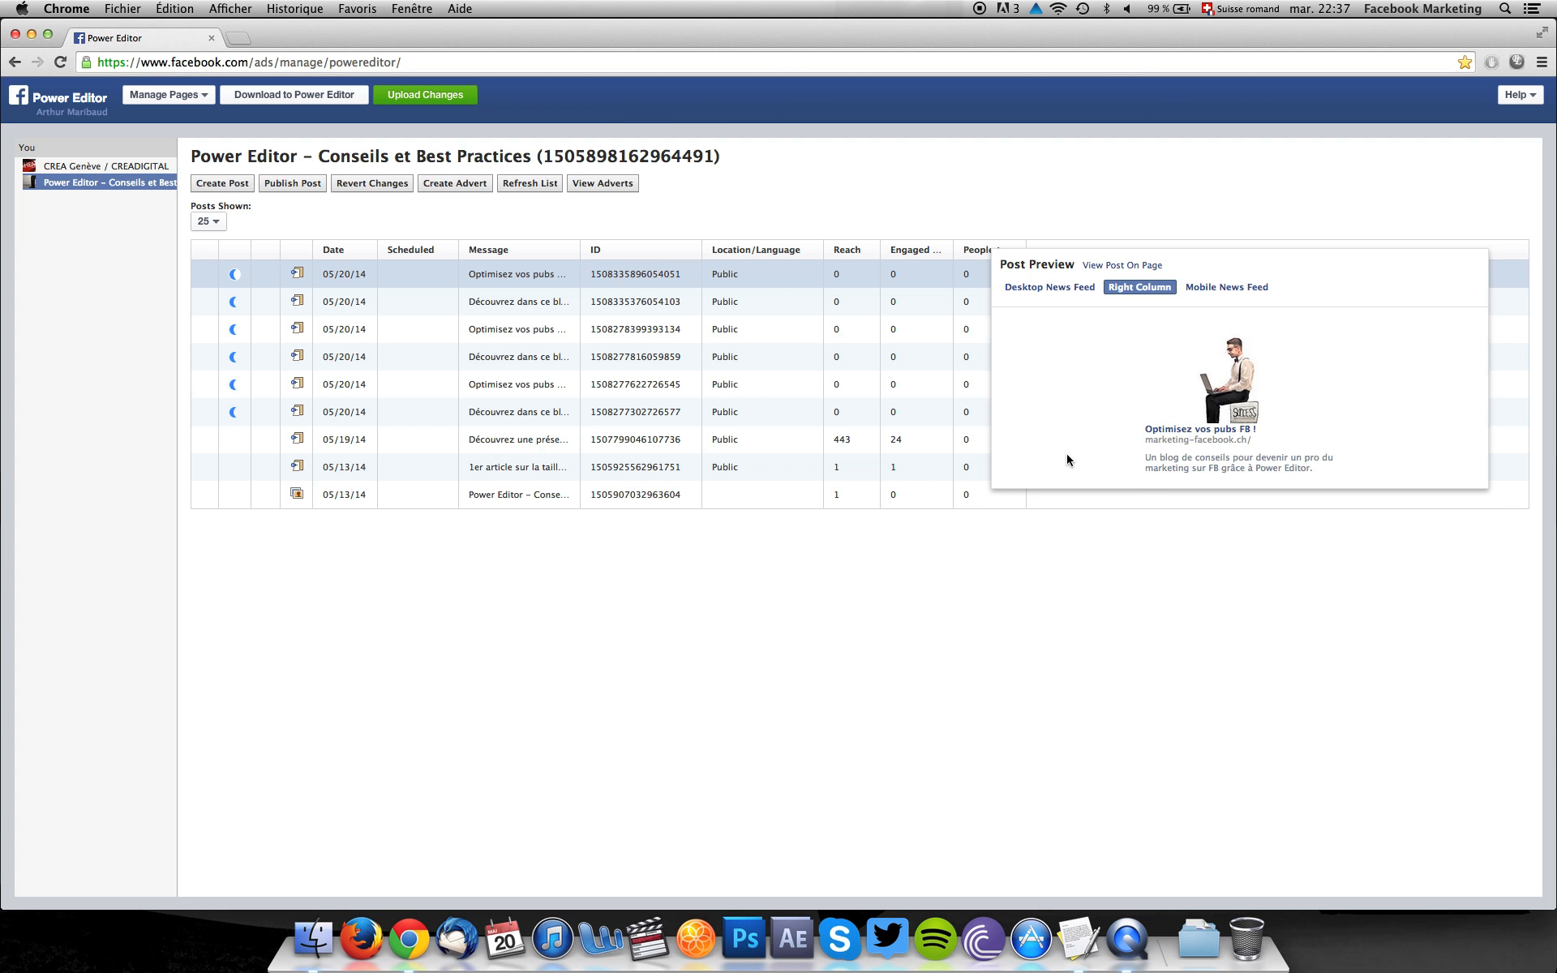
Copy the new post's ID beside the Marketplace heading in the TextEdit document.
{"action": "double_click", "coordinate": [629, 275]}
{"action": "key", "text": "super+c"}
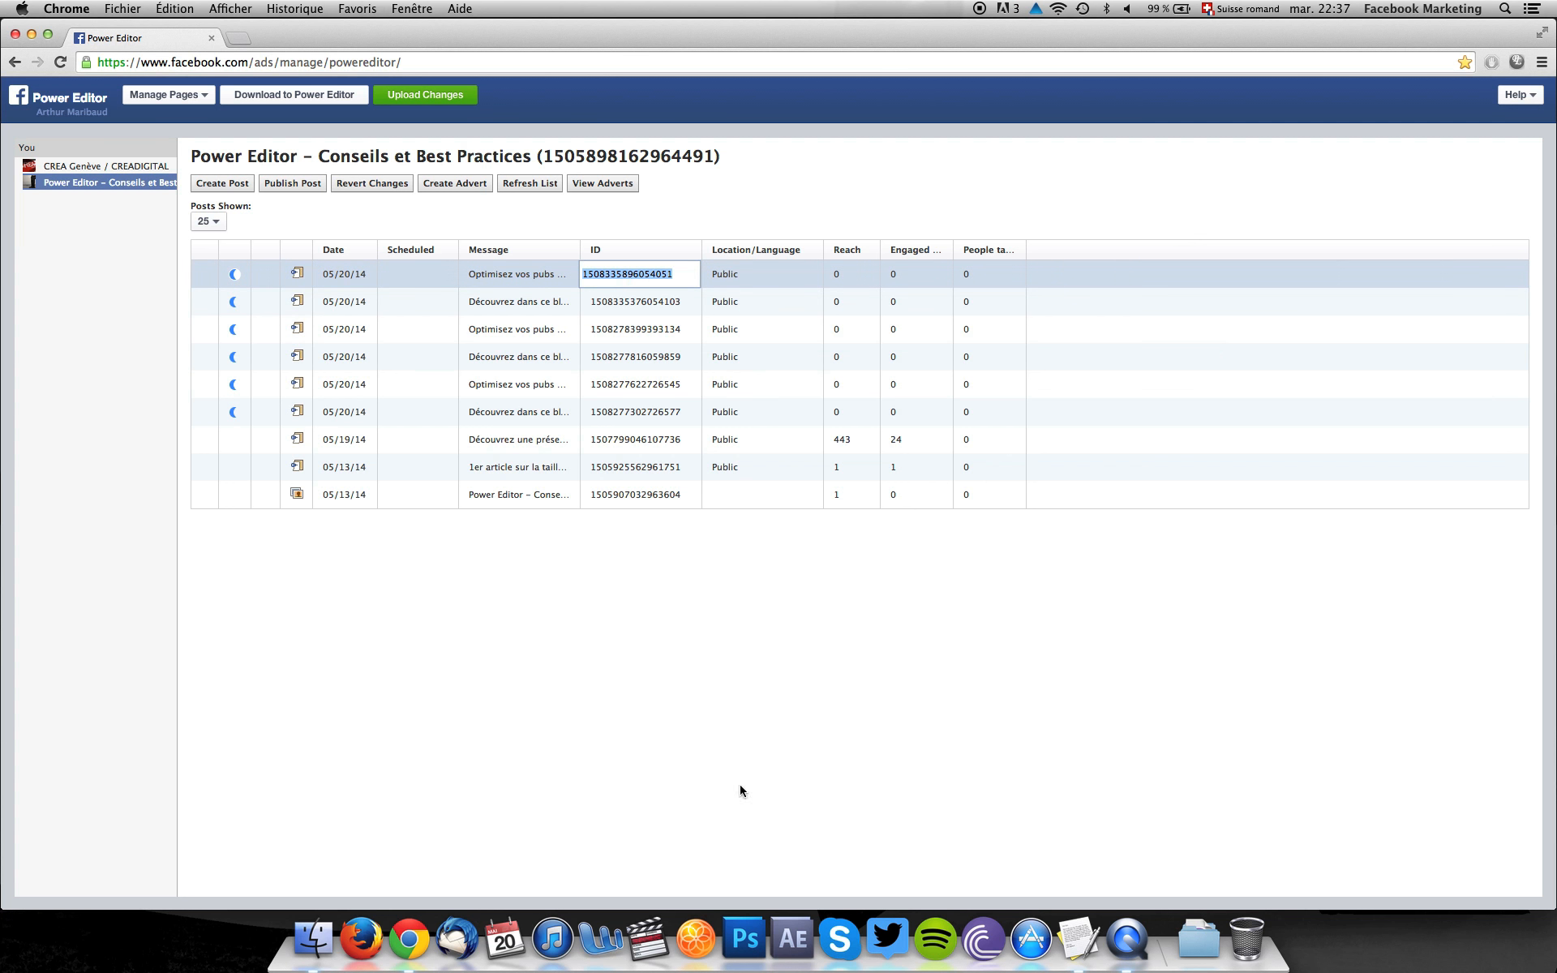
{"action": "left_click", "coordinate": [1078, 939]}
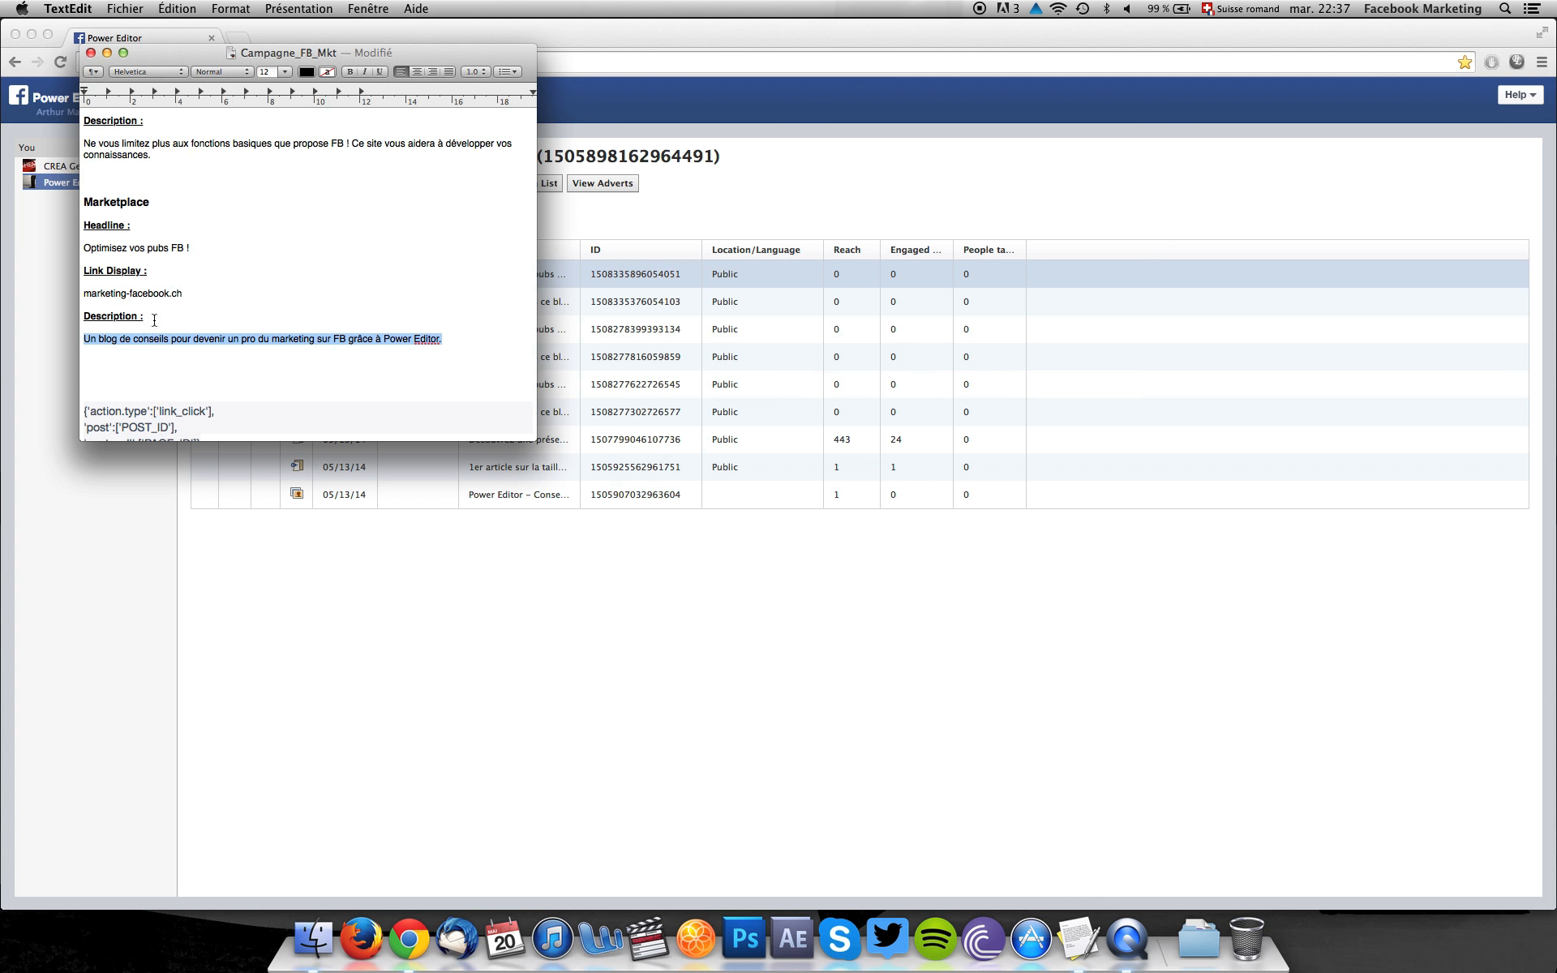
{"action": "left_click", "coordinate": [170, 206]}
{"action": "key", "text": "super+v"}
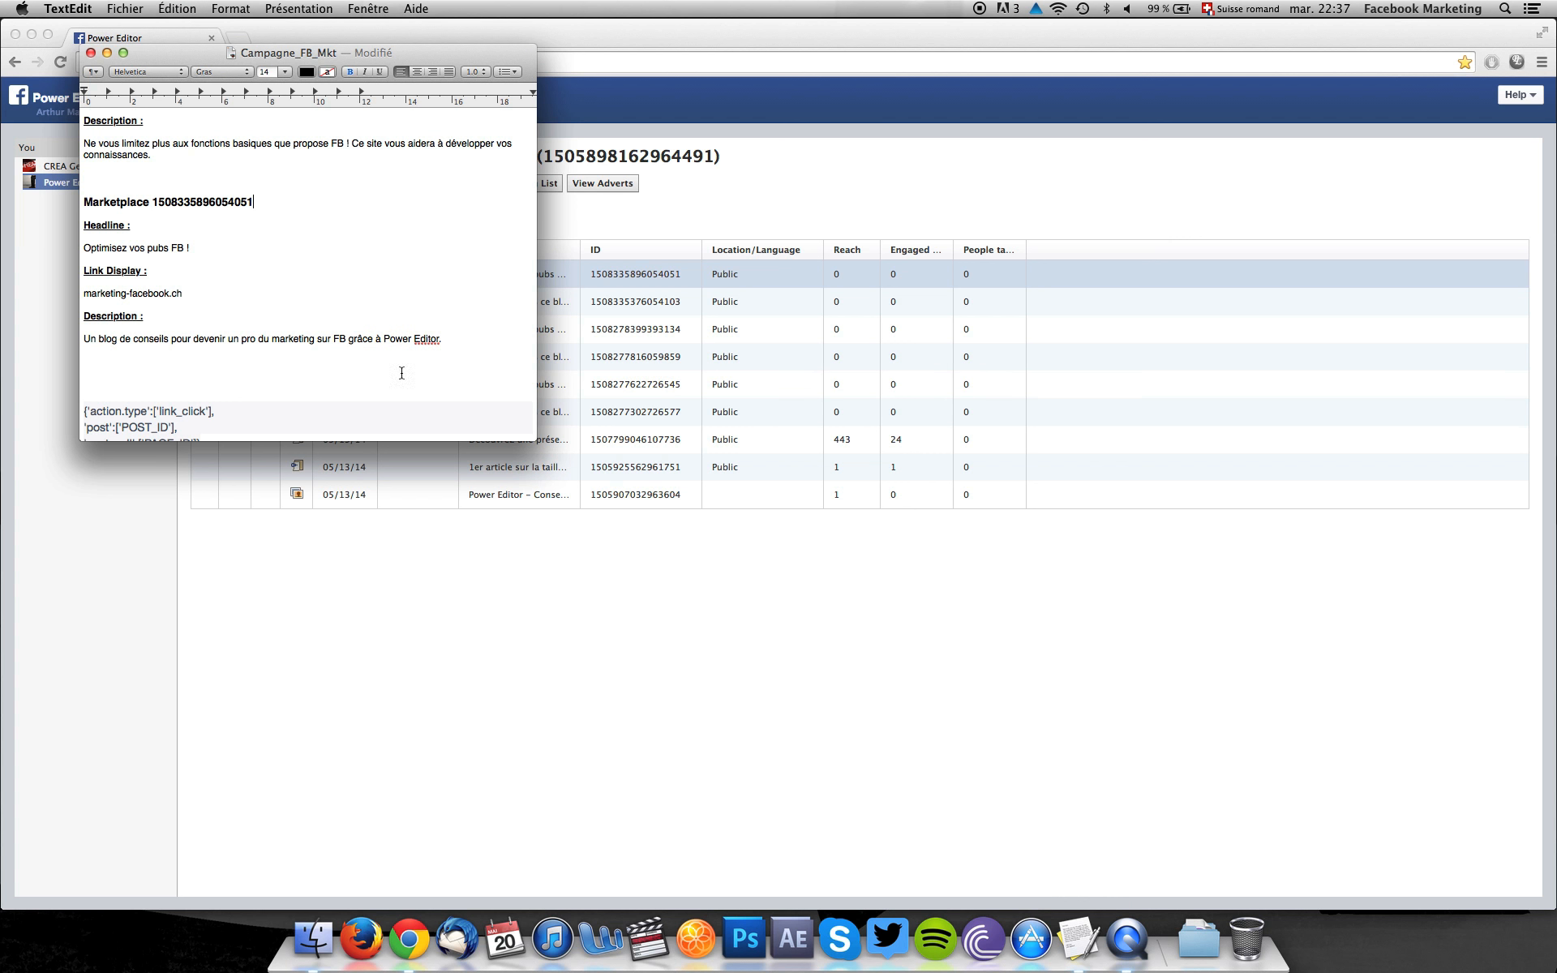
{"action": "left_click", "coordinate": [454, 640]}
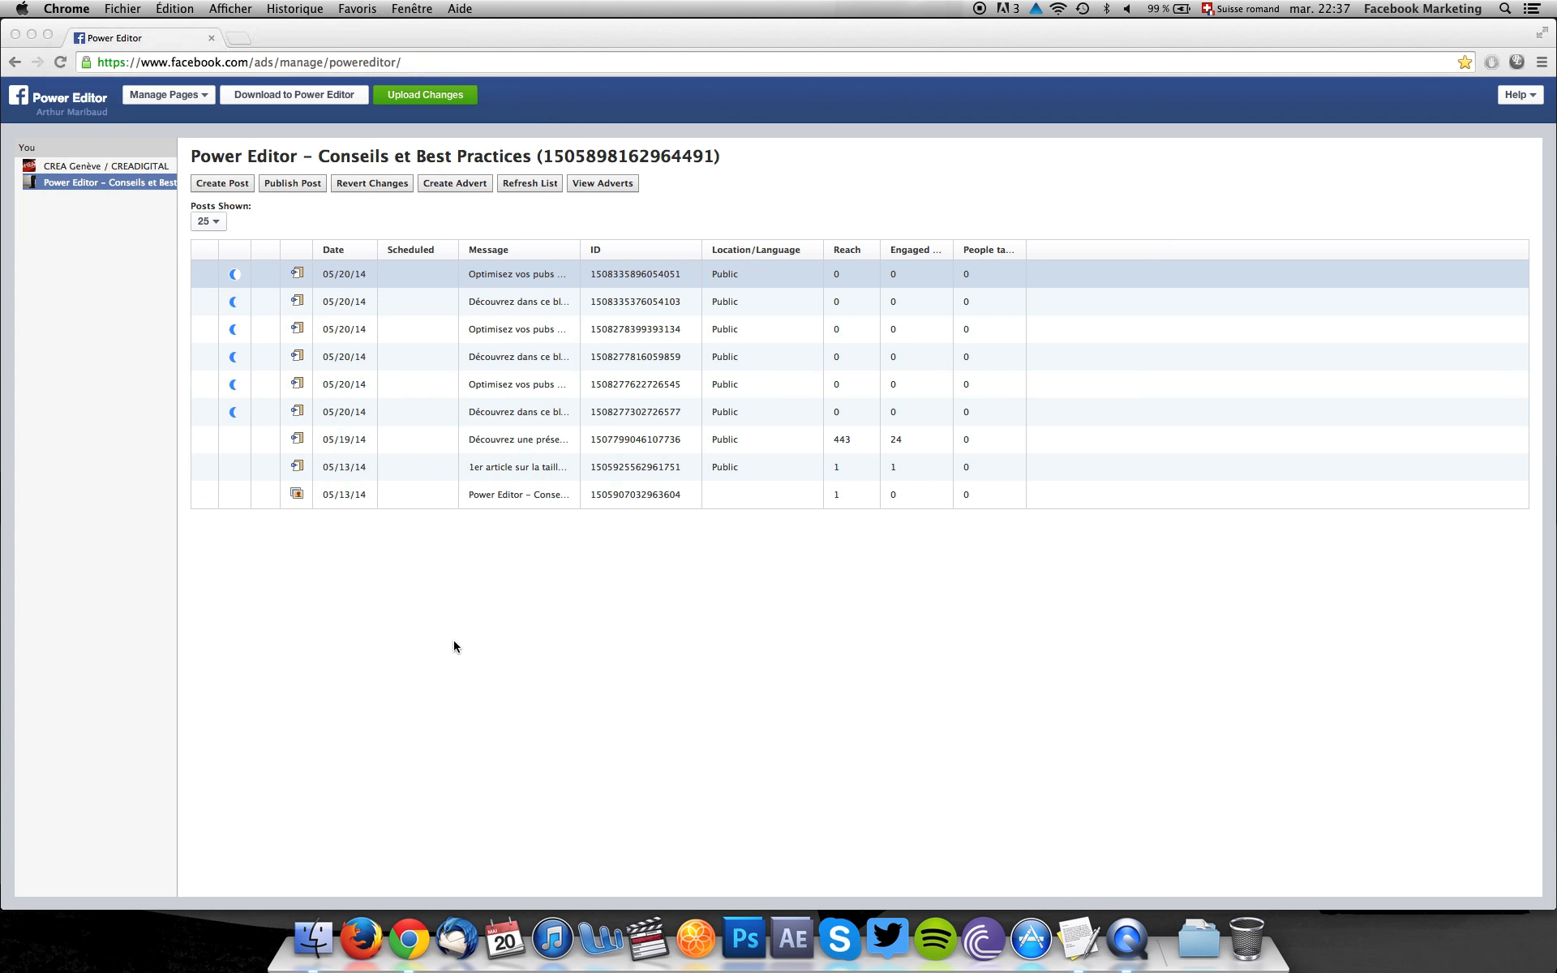
Start a new advert in the Facebook Marketing account, using campaign "Campagne Test" and advert set "Suisse FR - FR/EN - Newsfeed".
{"action": "left_click", "coordinate": [162, 94]}
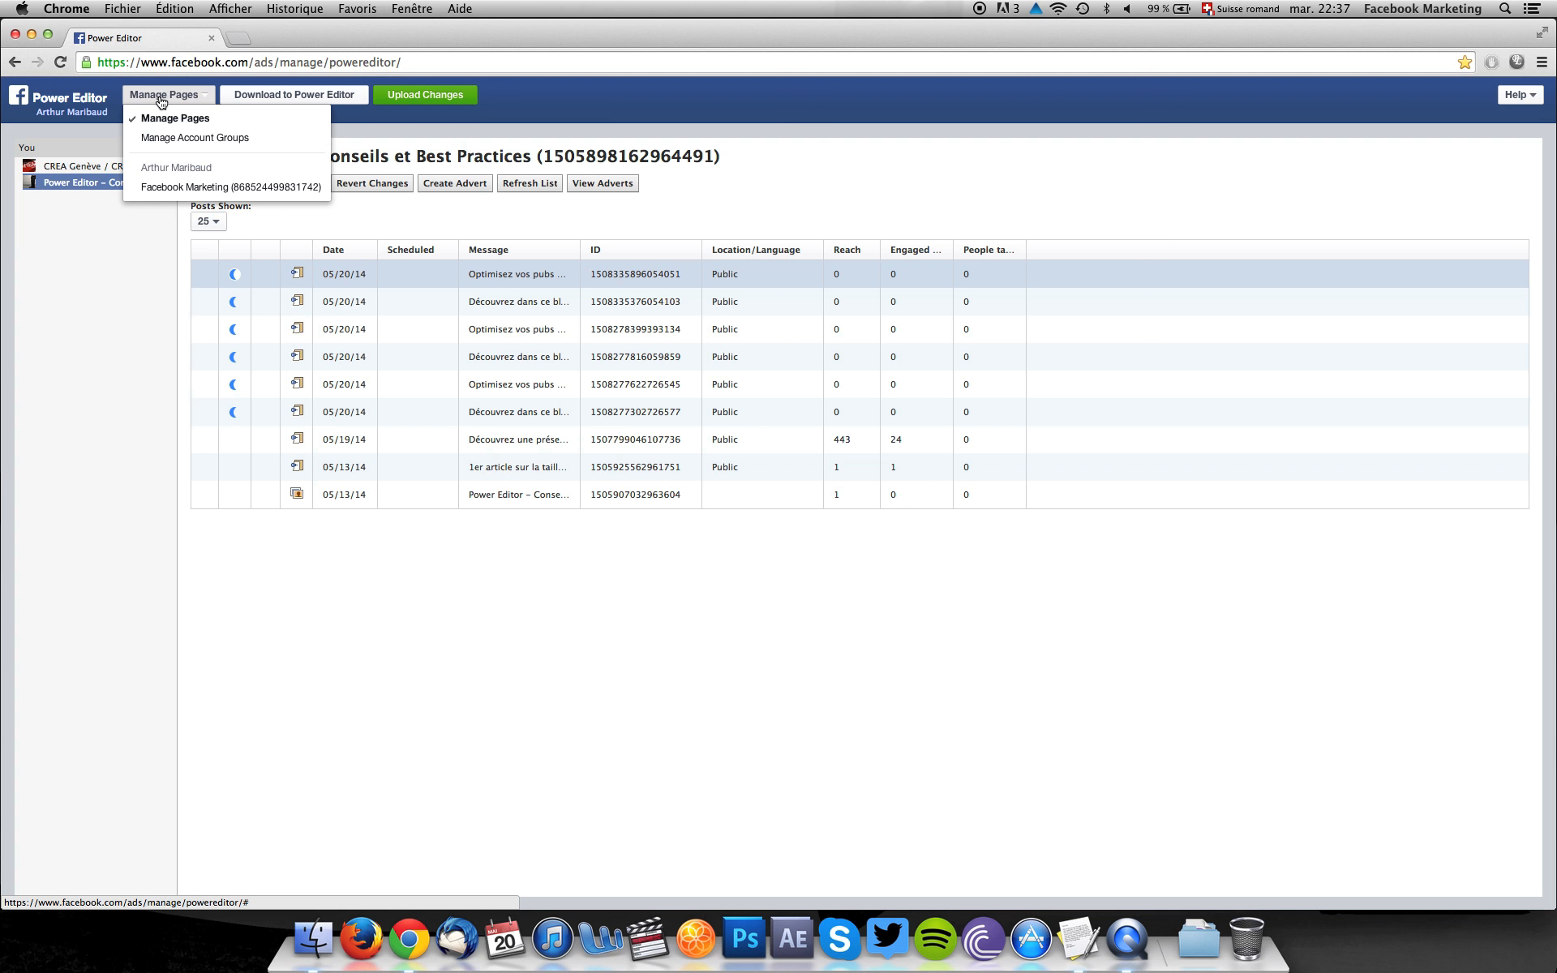
{"action": "left_click", "coordinate": [175, 187]}
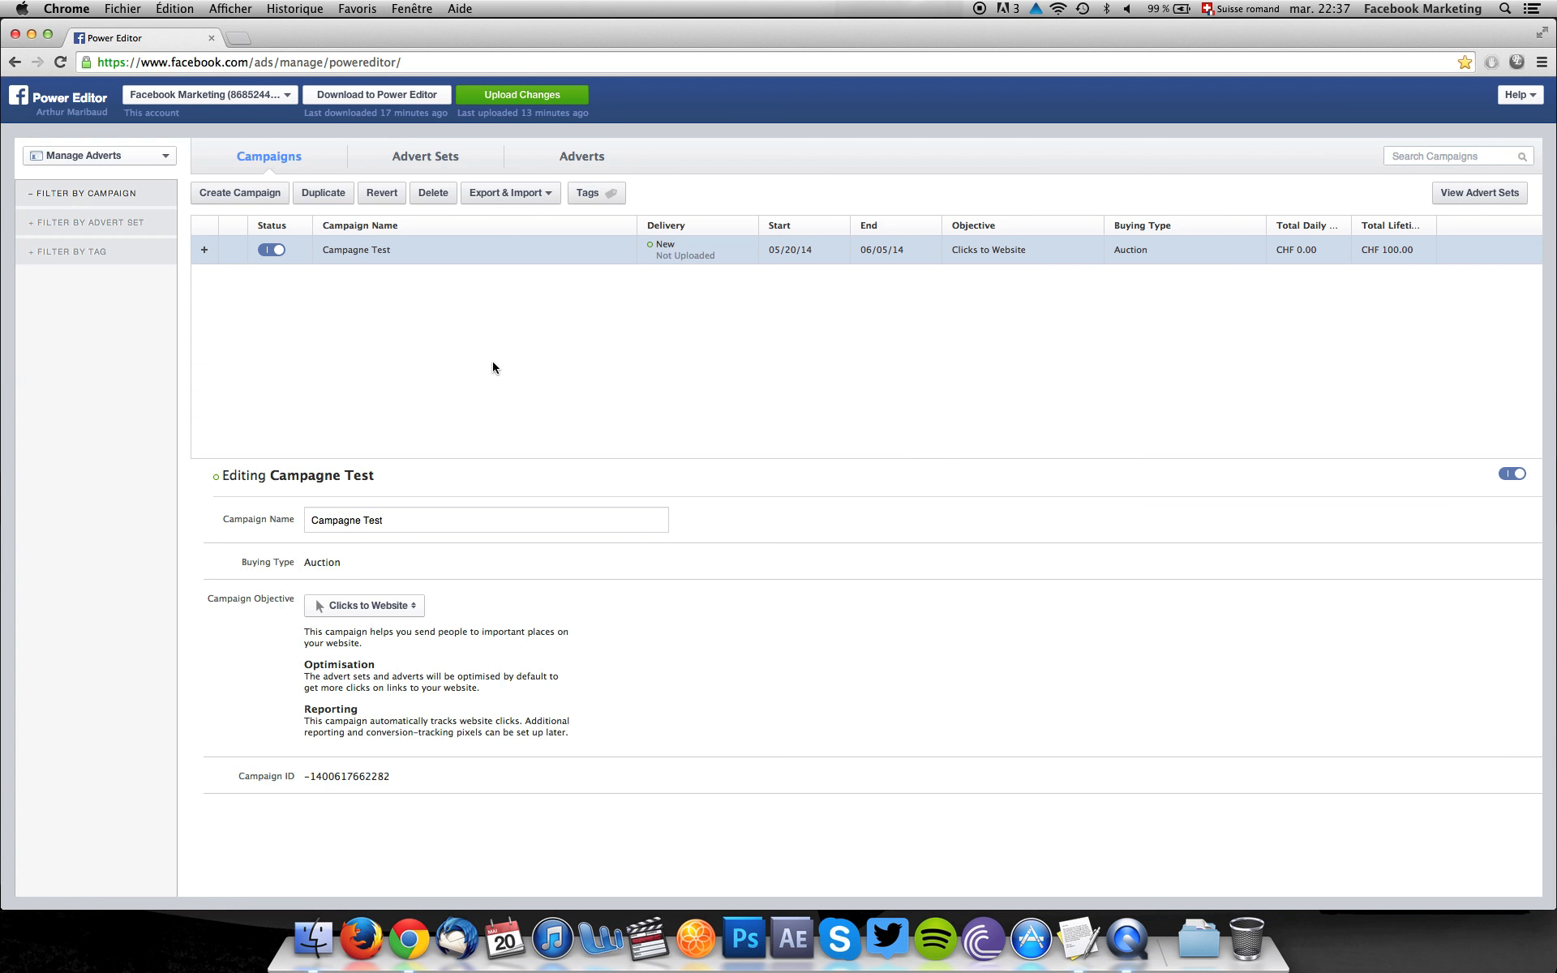
{"action": "left_click", "coordinate": [575, 159]}
{"action": "left_click", "coordinate": [231, 192]}
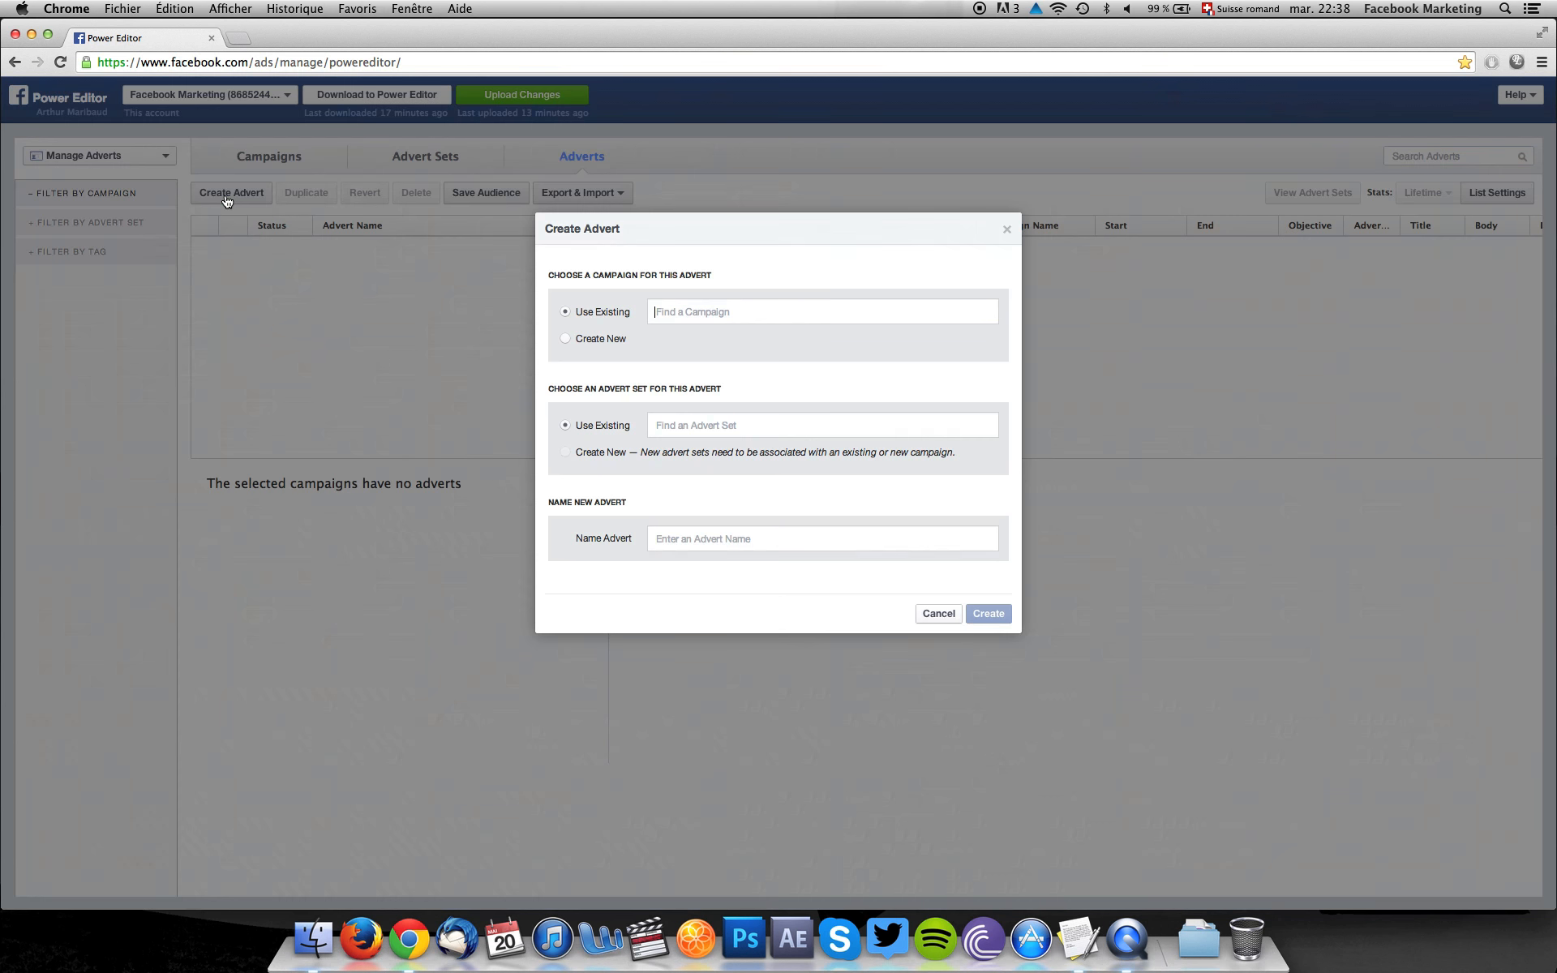
{"action": "left_click", "coordinate": [703, 355]}
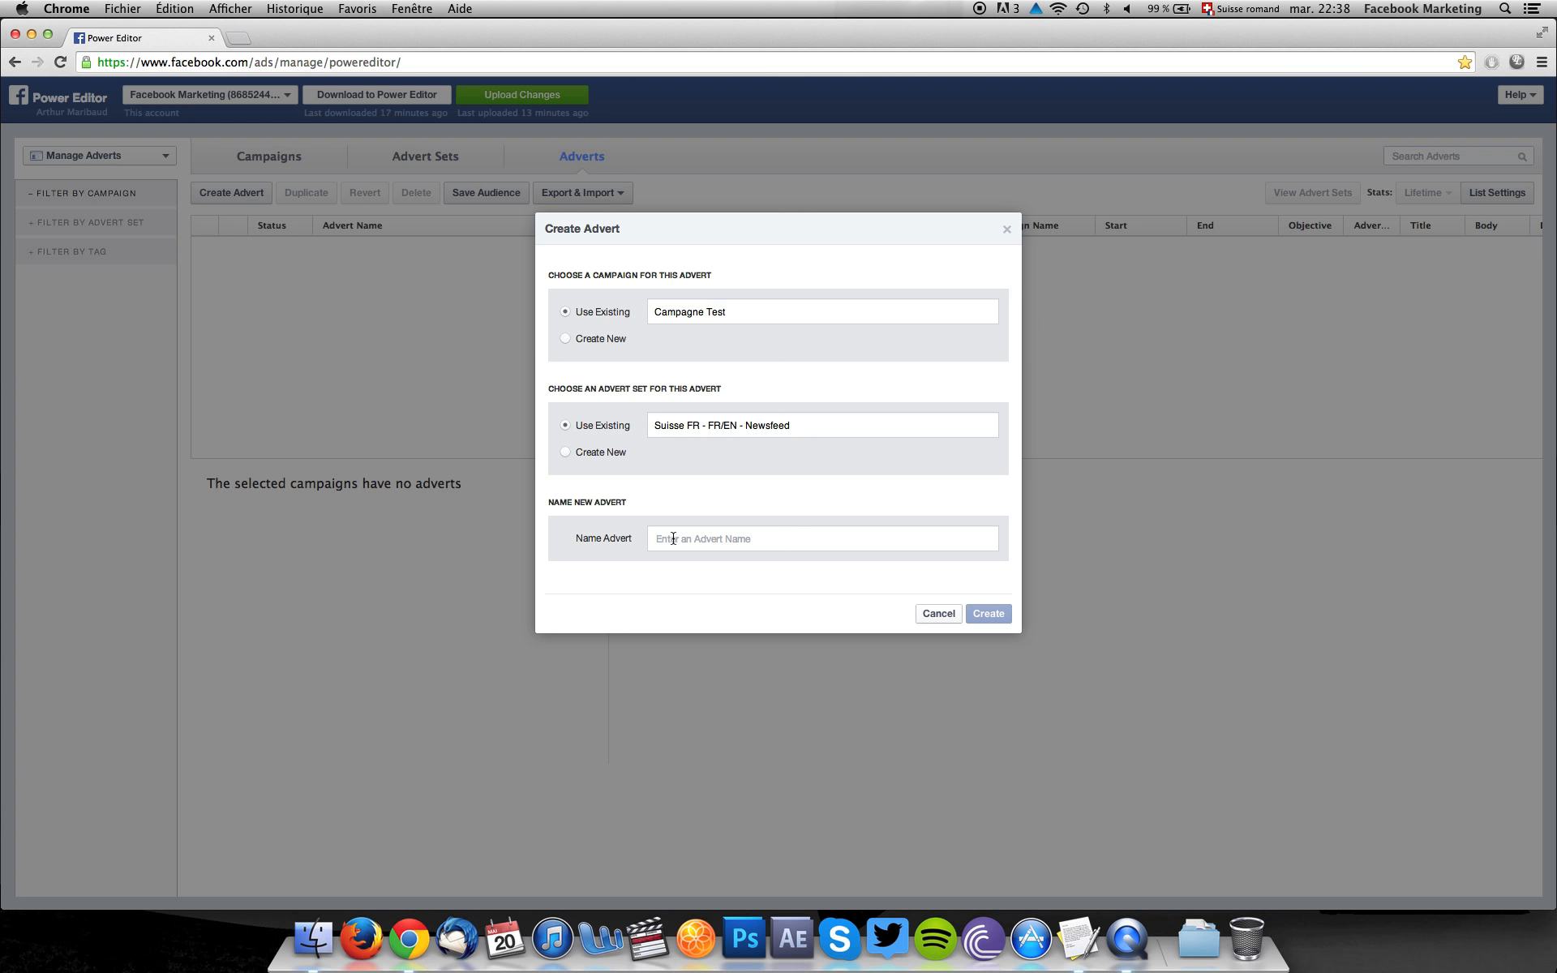
Name the advert "Postlink/Succes - AD - Suisse FR (Villes FR) - EN/FR - Newsfeed - OCPM" and create it.
{"action": "type", "text": "Postlink/"}
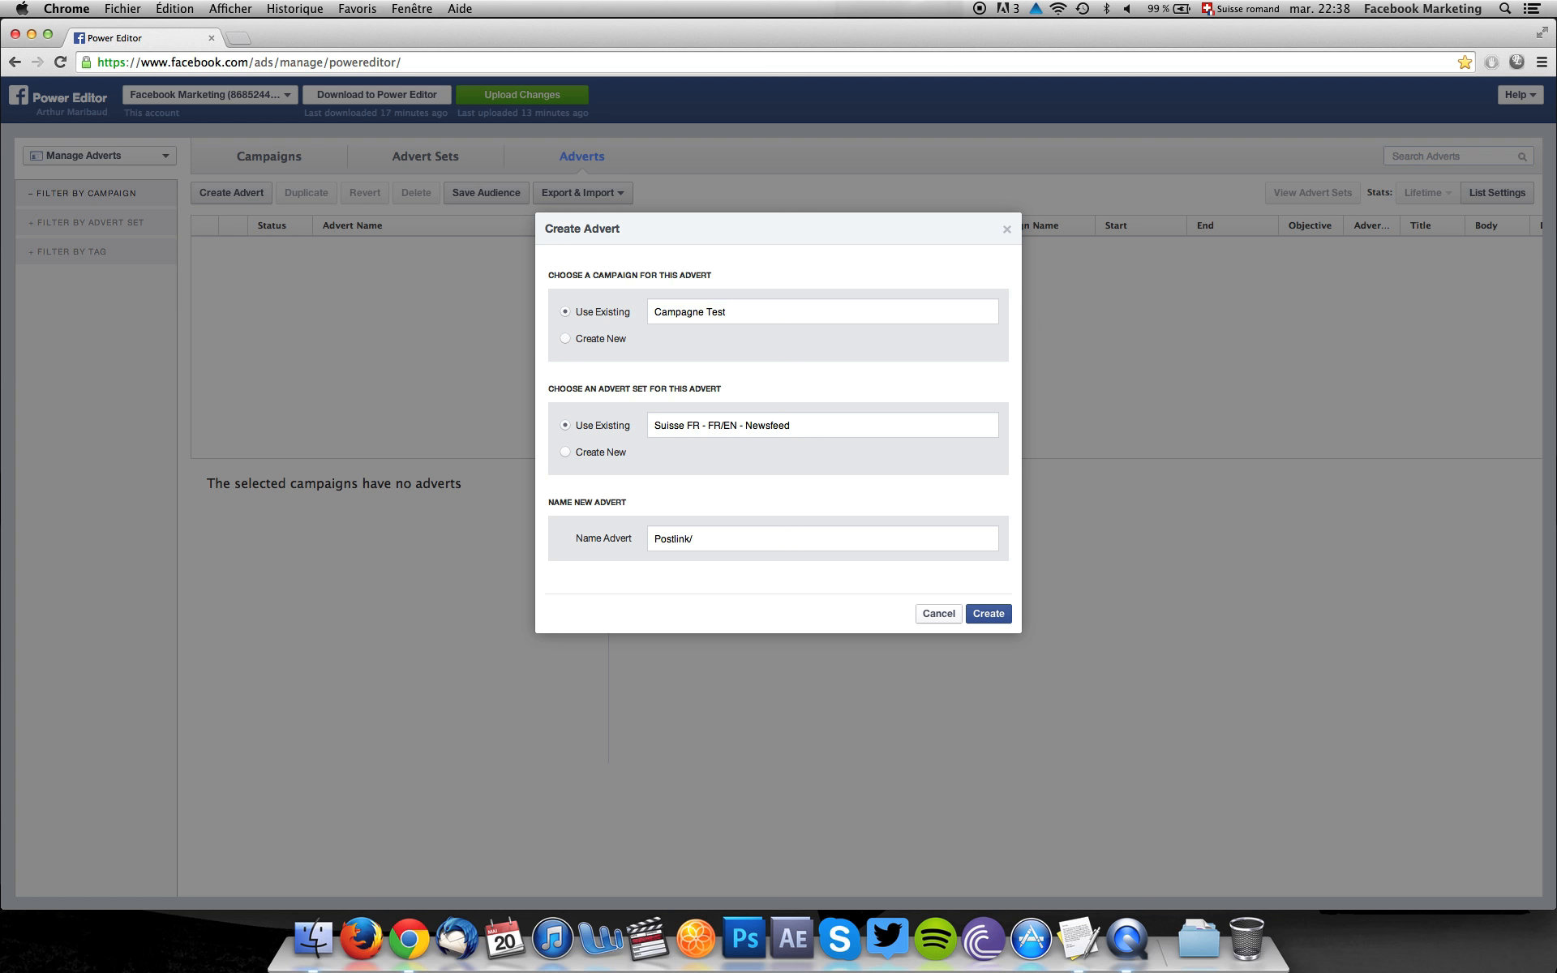
{"action": "type", "text": "Succes"}
{"action": "type", "text": "AD - Suisse FR (Villes FR) - EN/FR - Newsfeed -"}
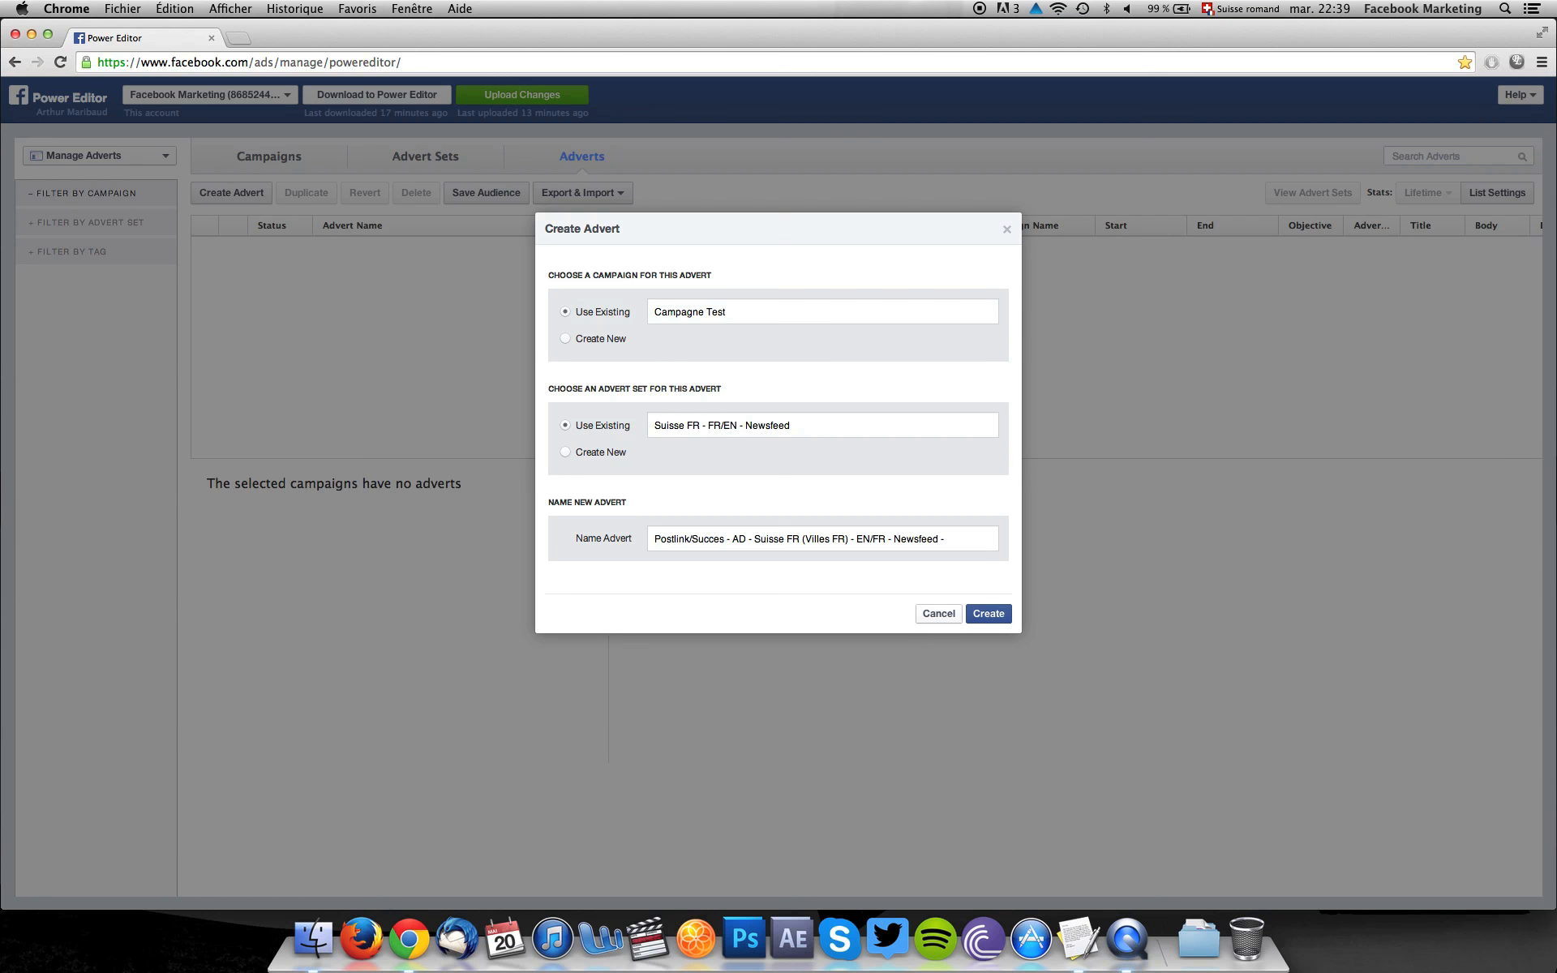
{"action": "type", "text": " OCPM"}
{"action": "left_click", "coordinate": [987, 621]}
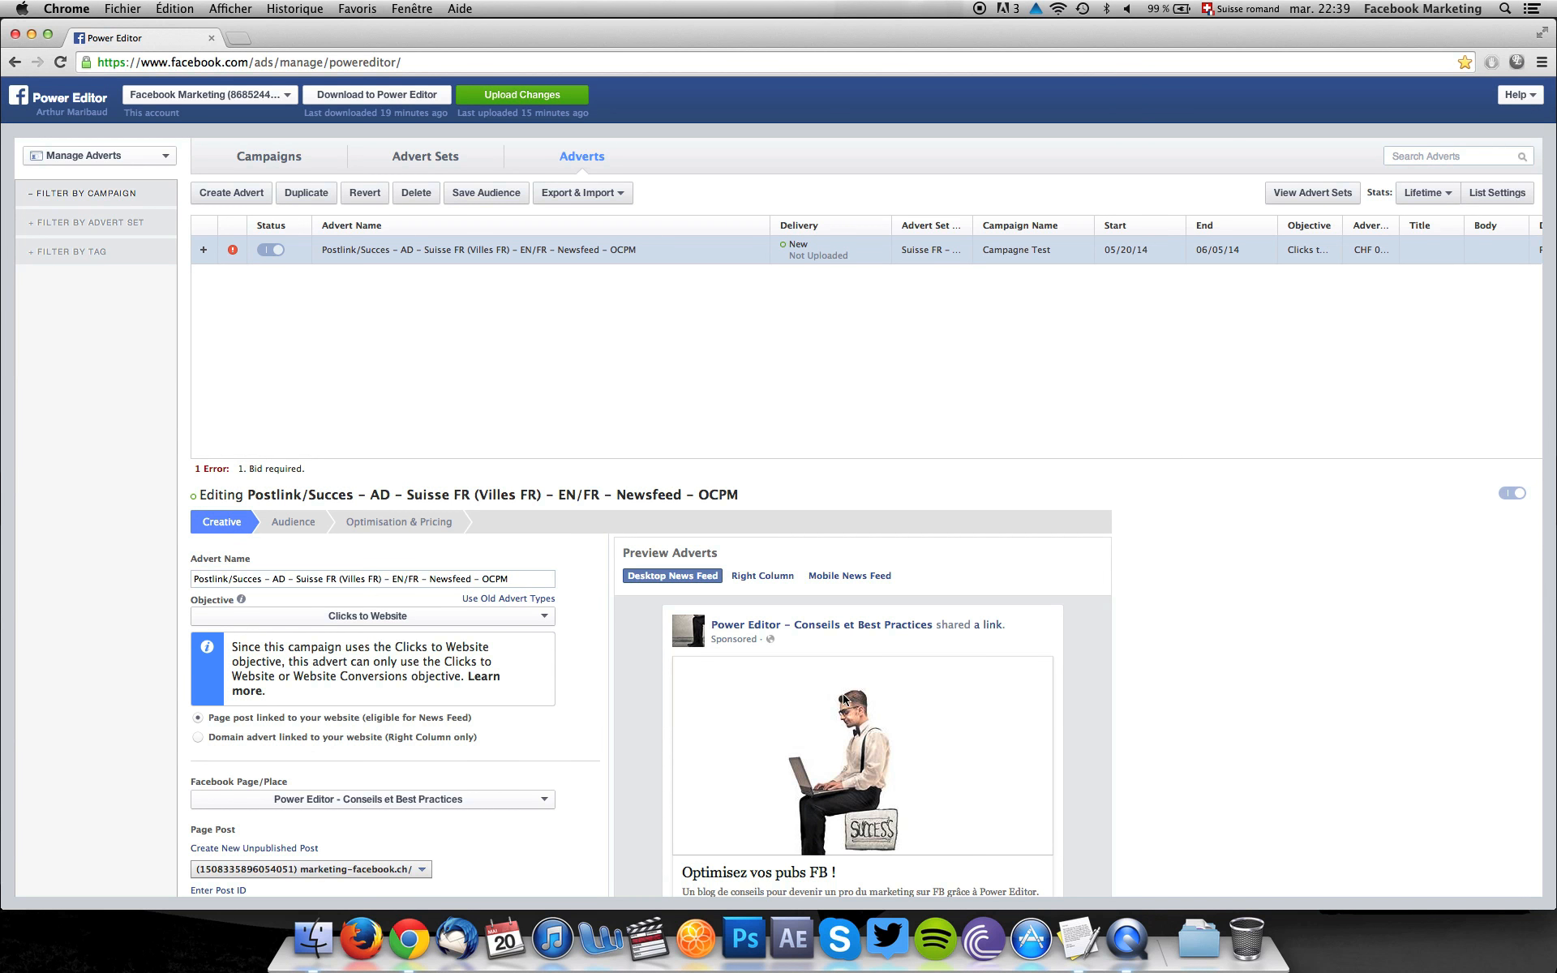
Switch the advert to the old advert types and set its page post using the Newsfeed post ID from the TextEdit document.
{"action": "left_click", "coordinate": [489, 600]}
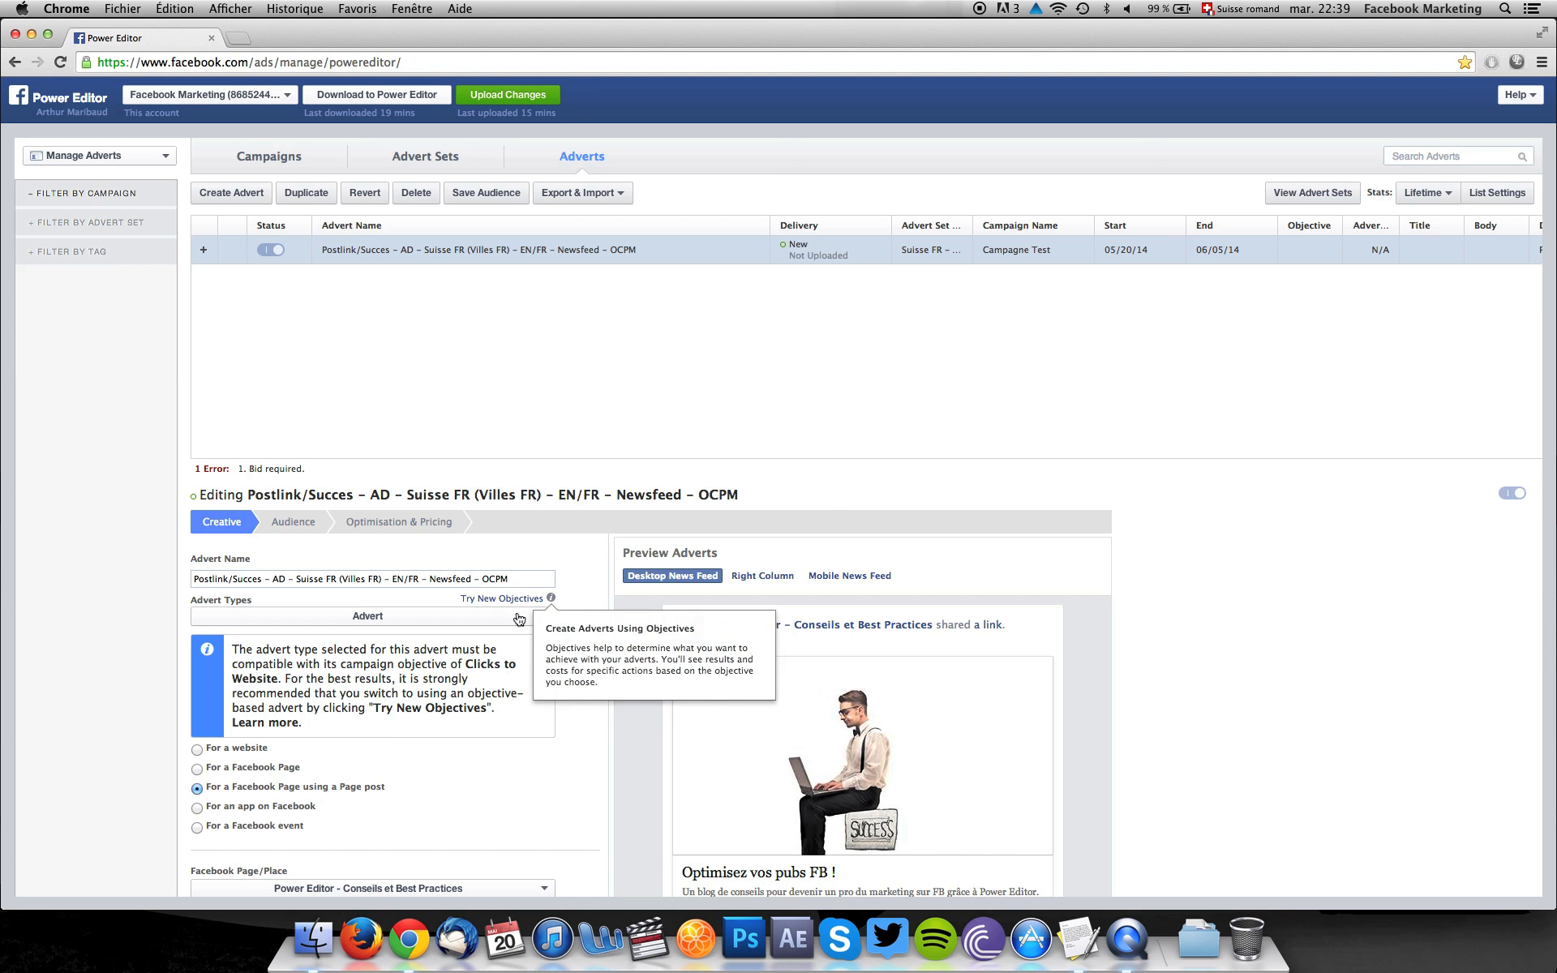
{"action": "scroll", "coordinate": [565, 629], "scroll_direction": "down", "scroll_amount": 2}
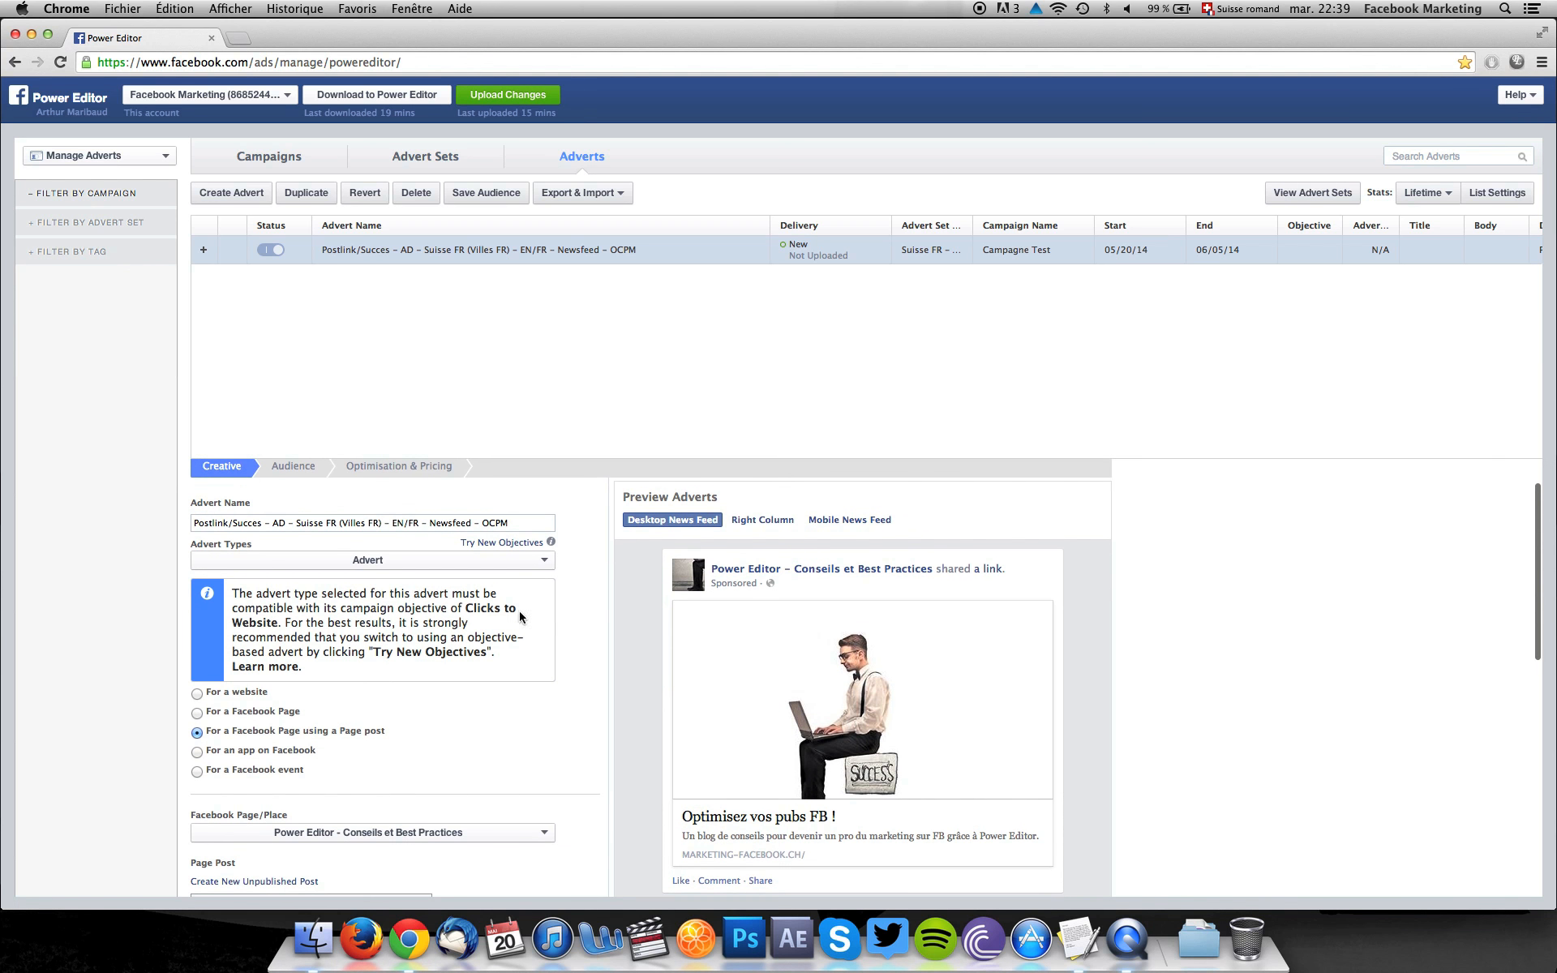
{"action": "scroll", "coordinate": [594, 577], "scroll_direction": "down", "scroll_amount": 2}
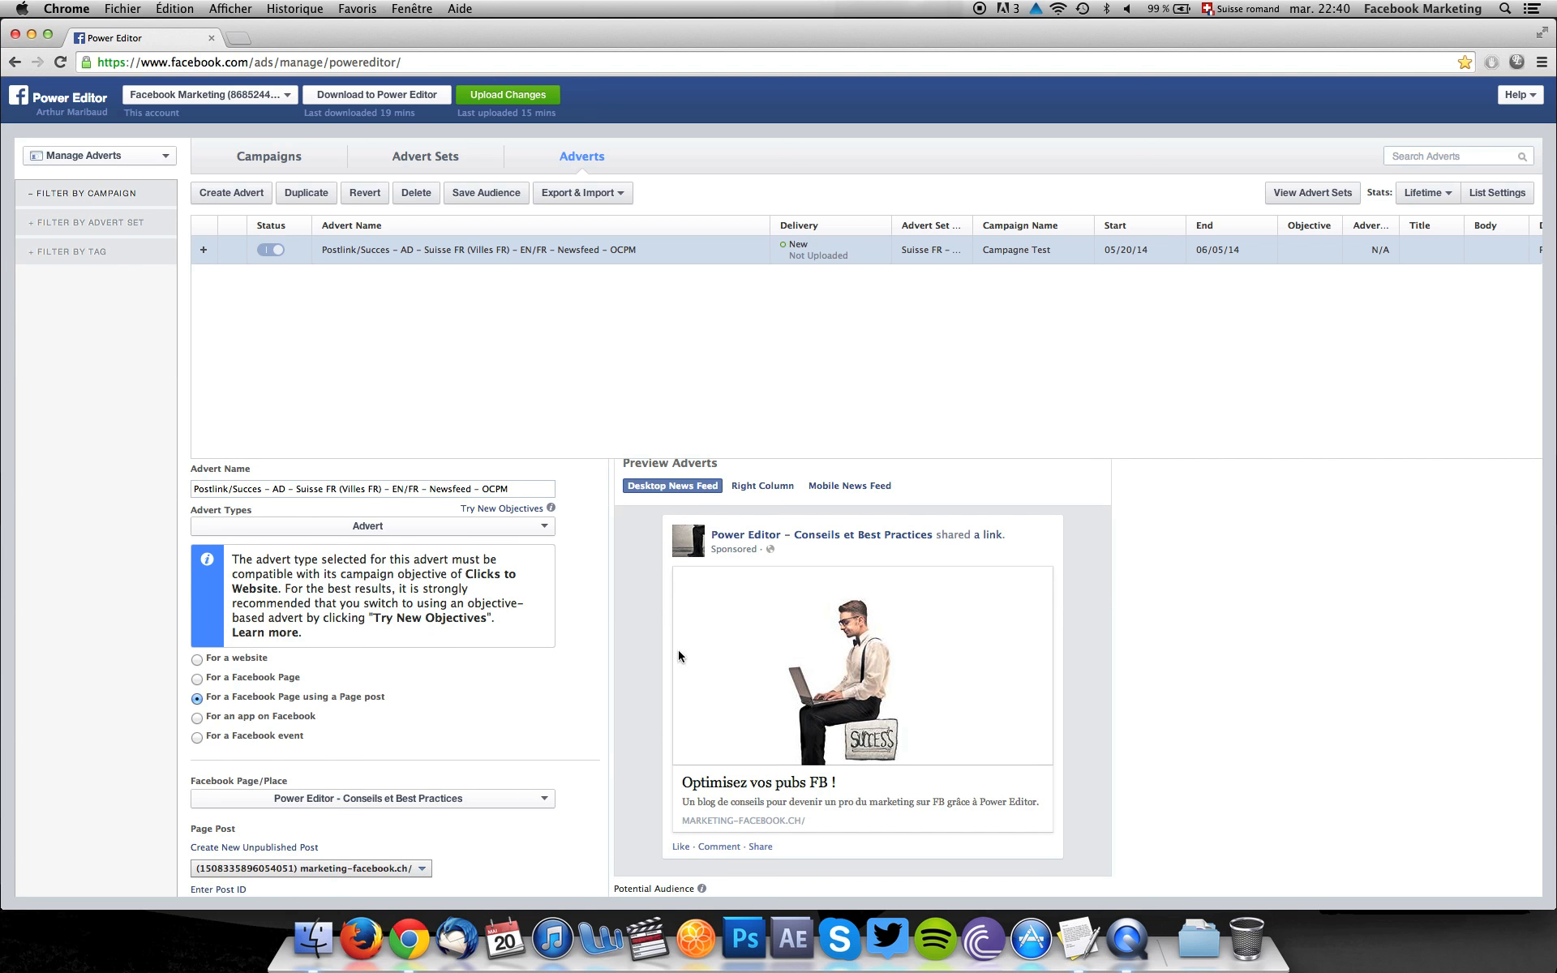
{"action": "scroll", "coordinate": [530, 602], "scroll_direction": "down", "scroll_amount": 10}
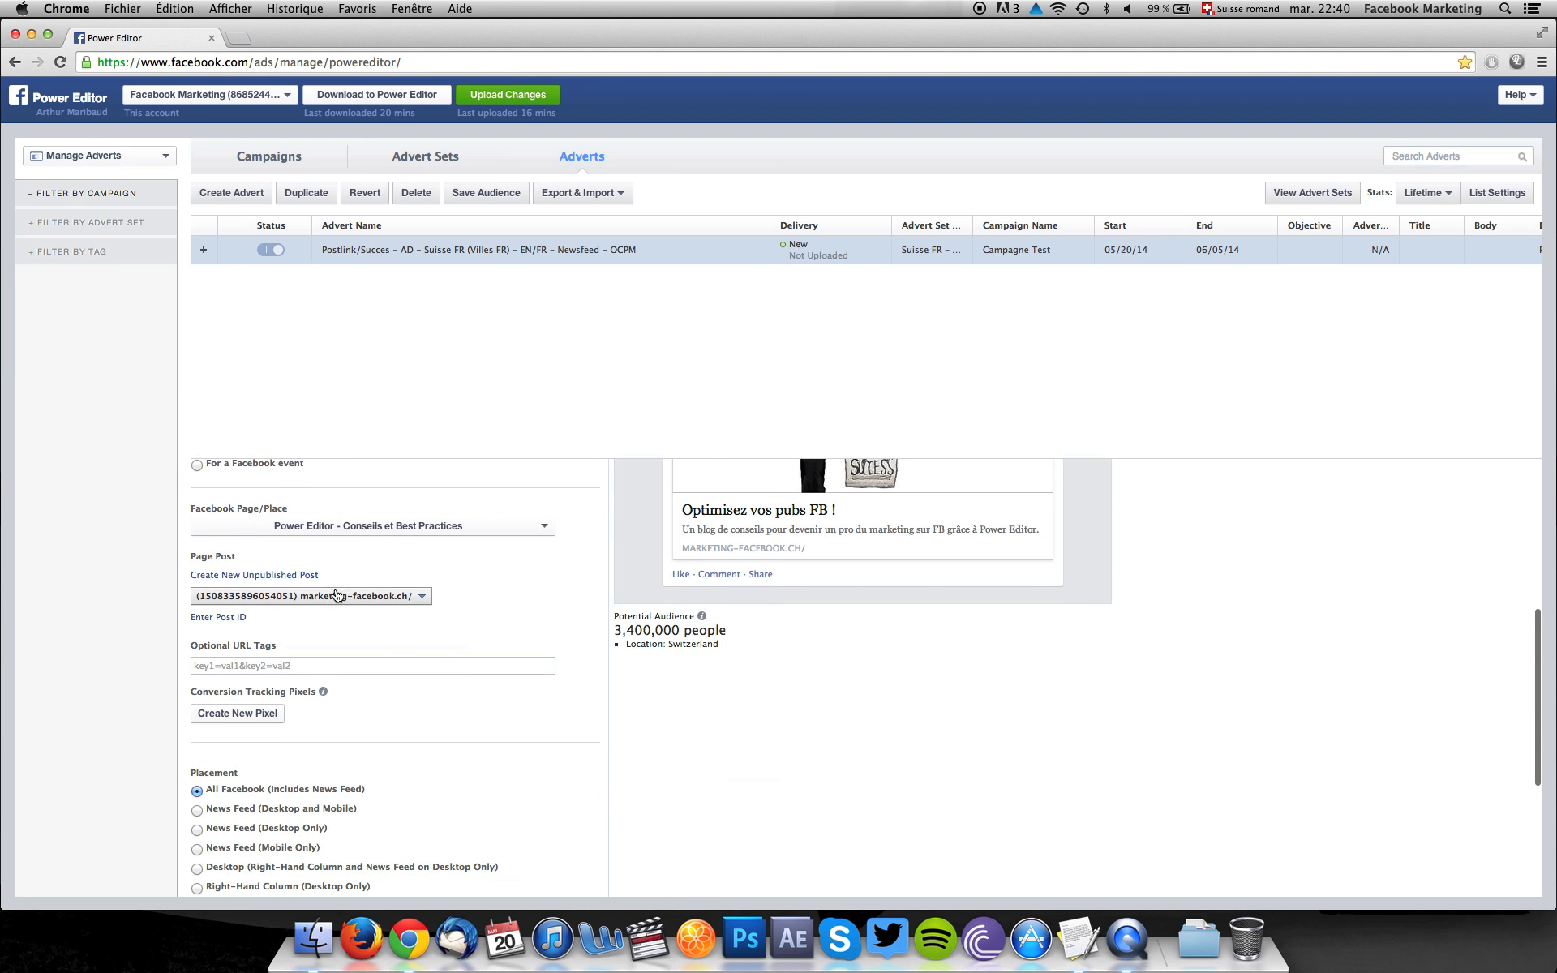
{"action": "left_click", "coordinate": [220, 620]}
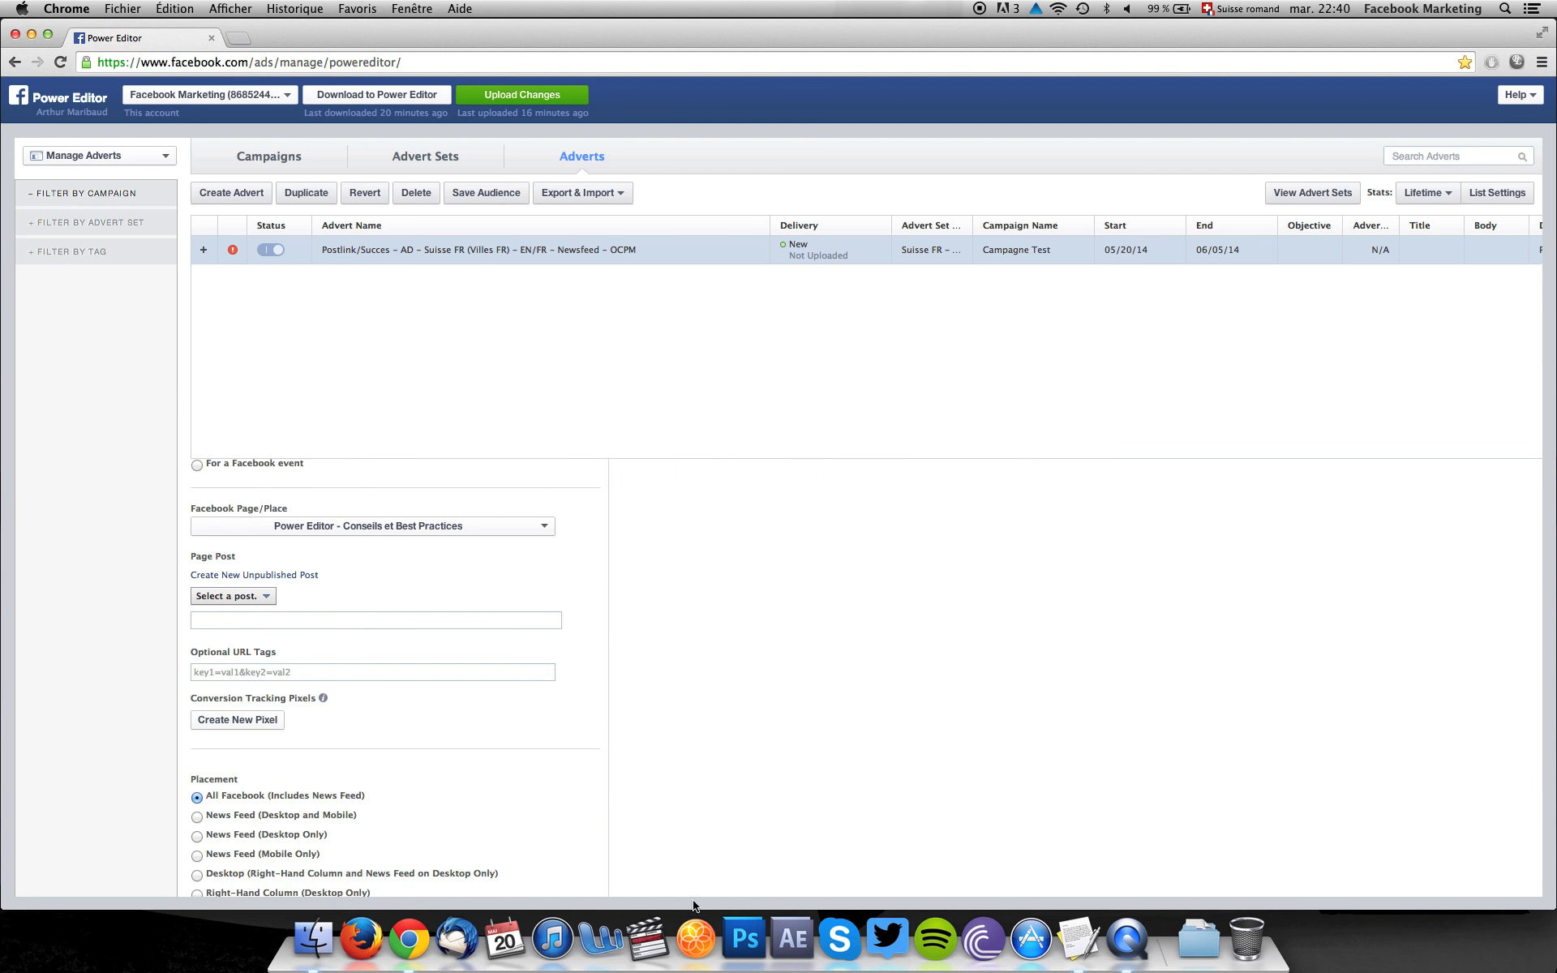
{"action": "left_click", "coordinate": [1070, 962]}
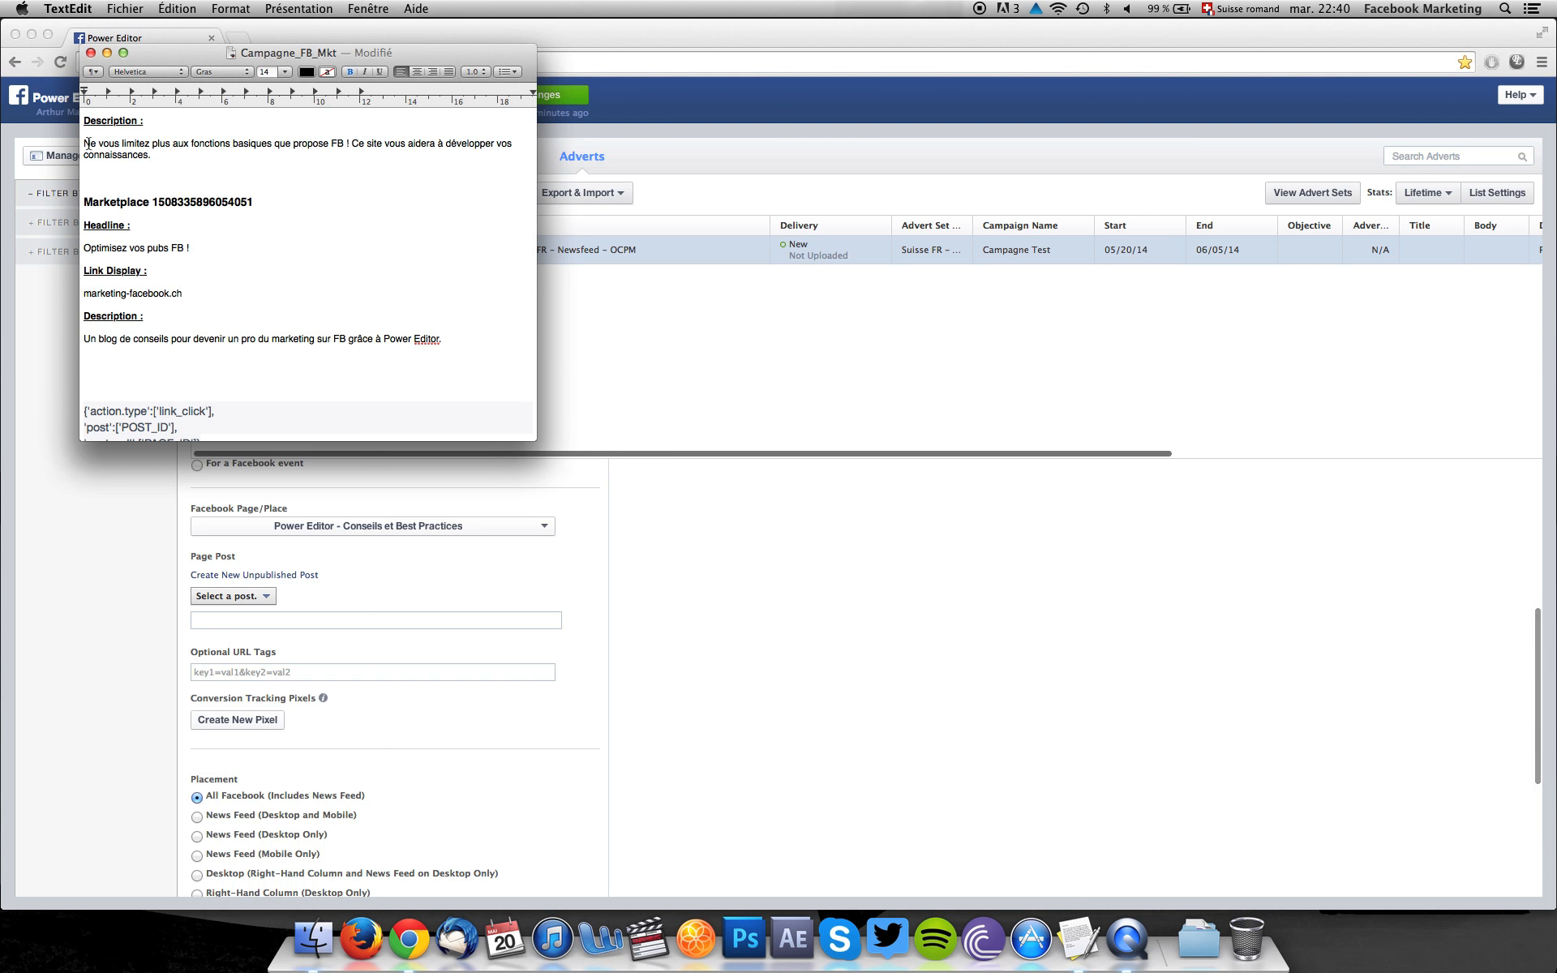
{"action": "scroll", "coordinate": [208, 229], "scroll_direction": "up", "scroll_amount": 5}
{"action": "left_click_drag", "start_coordinate": [140, 116], "coordinate": [239, 119]}
{"action": "key", "text": "super+c"}
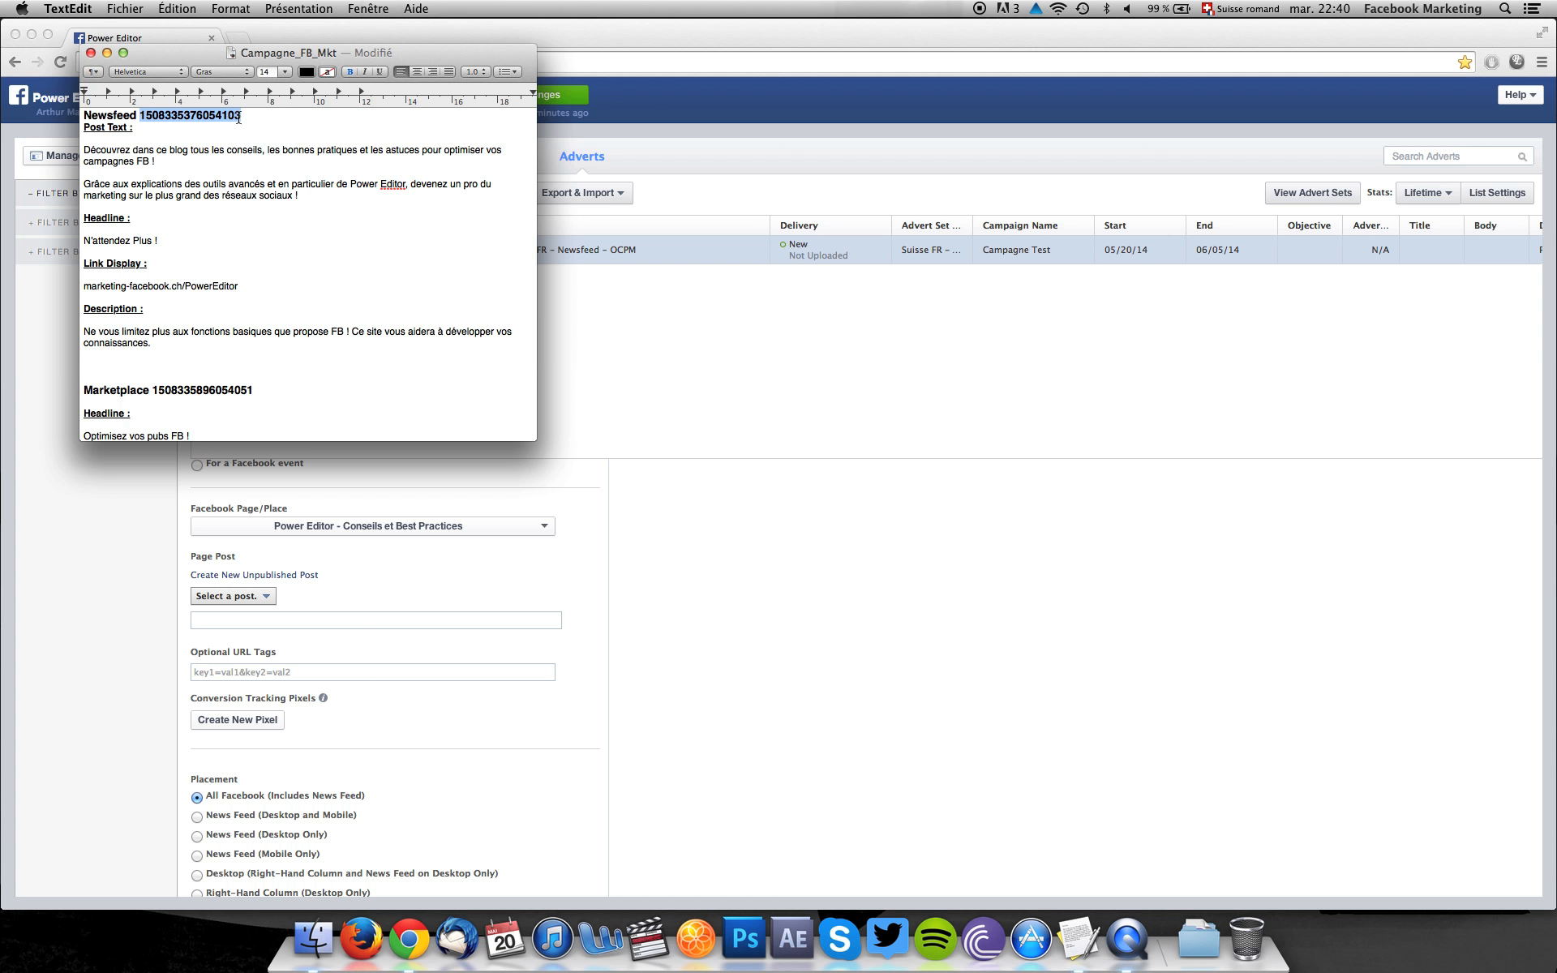
{"action": "left_click", "coordinate": [339, 616]}
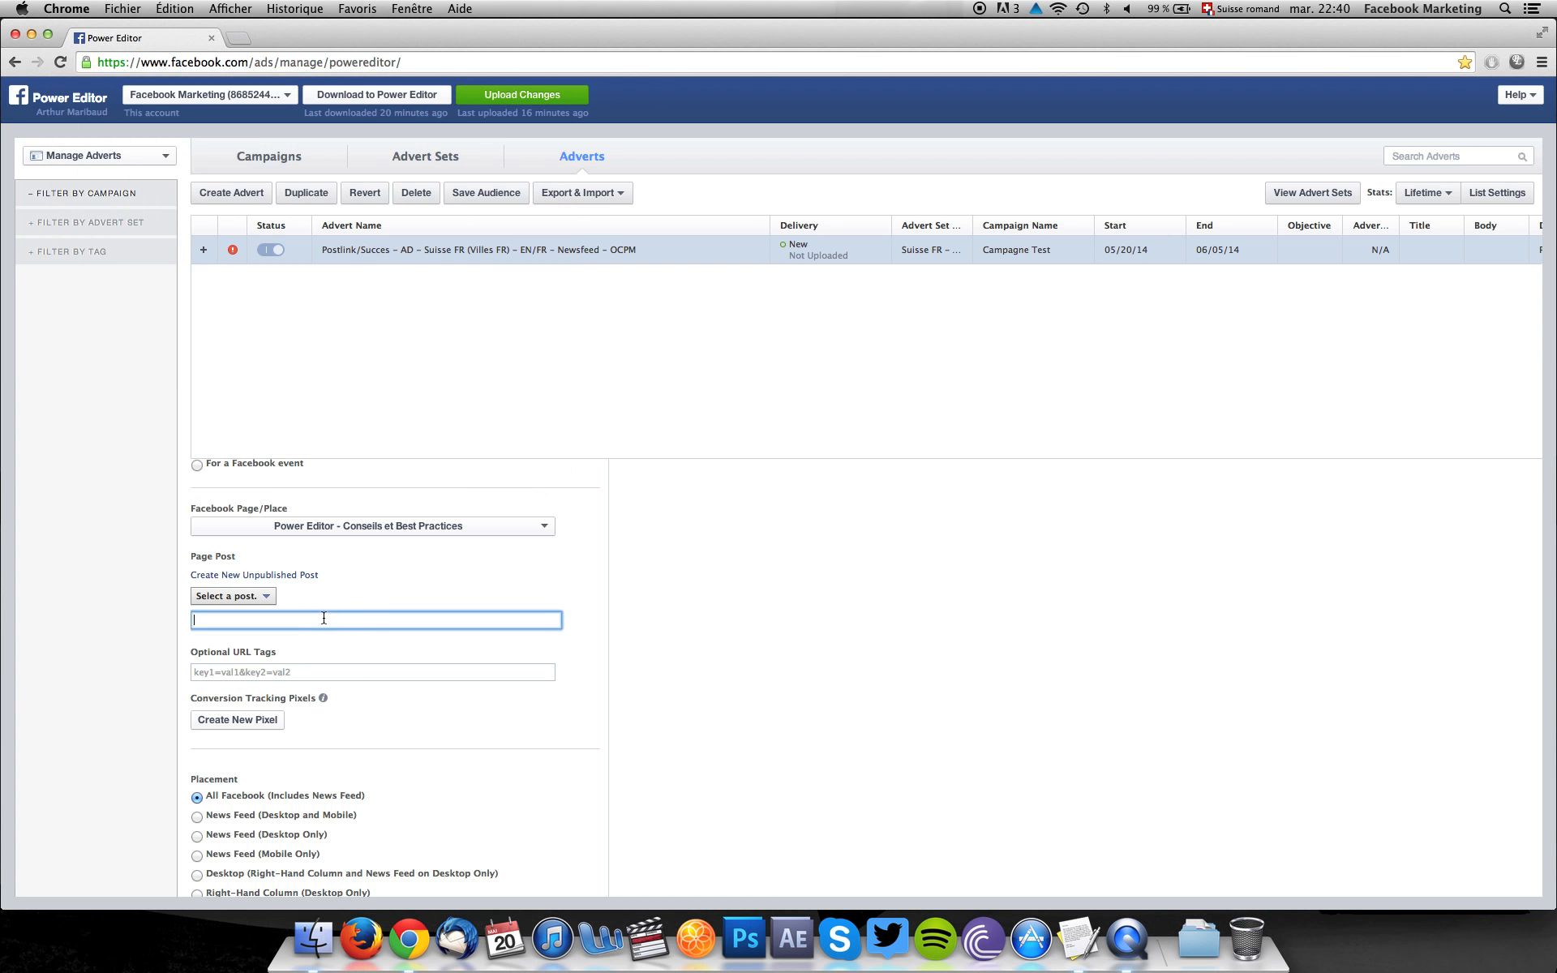
{"action": "key", "text": "super+v"}
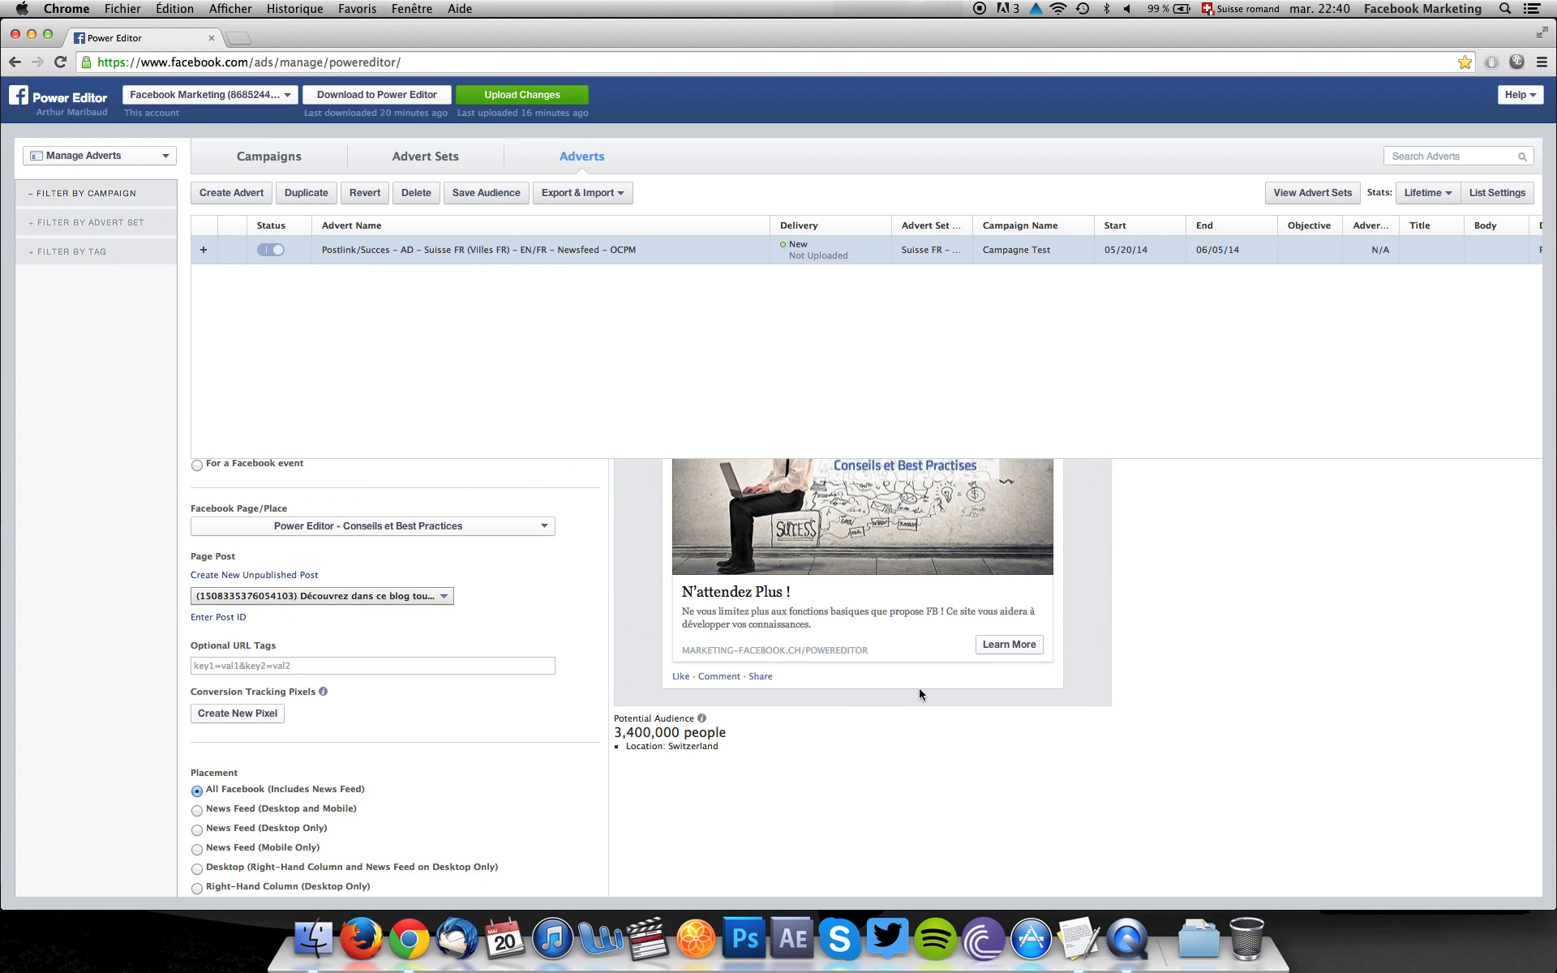
Set the advert's placement to News Feed (Desktop and Mobile).
{"action": "scroll", "coordinate": [920, 692], "scroll_direction": "down", "scroll_amount": 4}
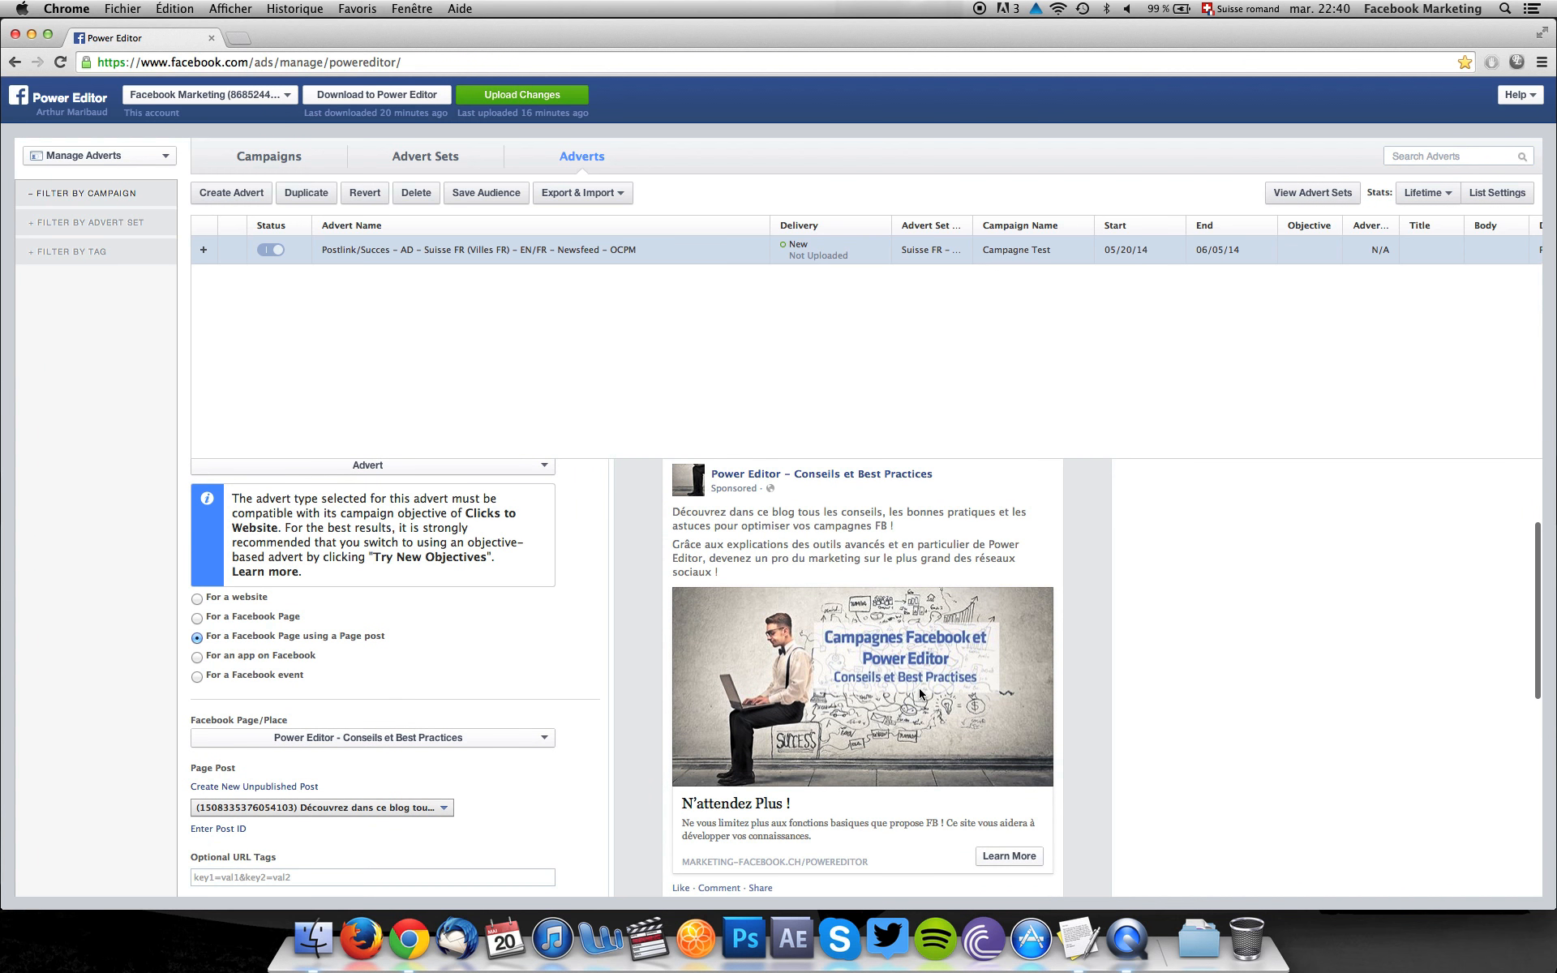
{"action": "scroll", "coordinate": [920, 692], "scroll_direction": "down", "scroll_amount": 10}
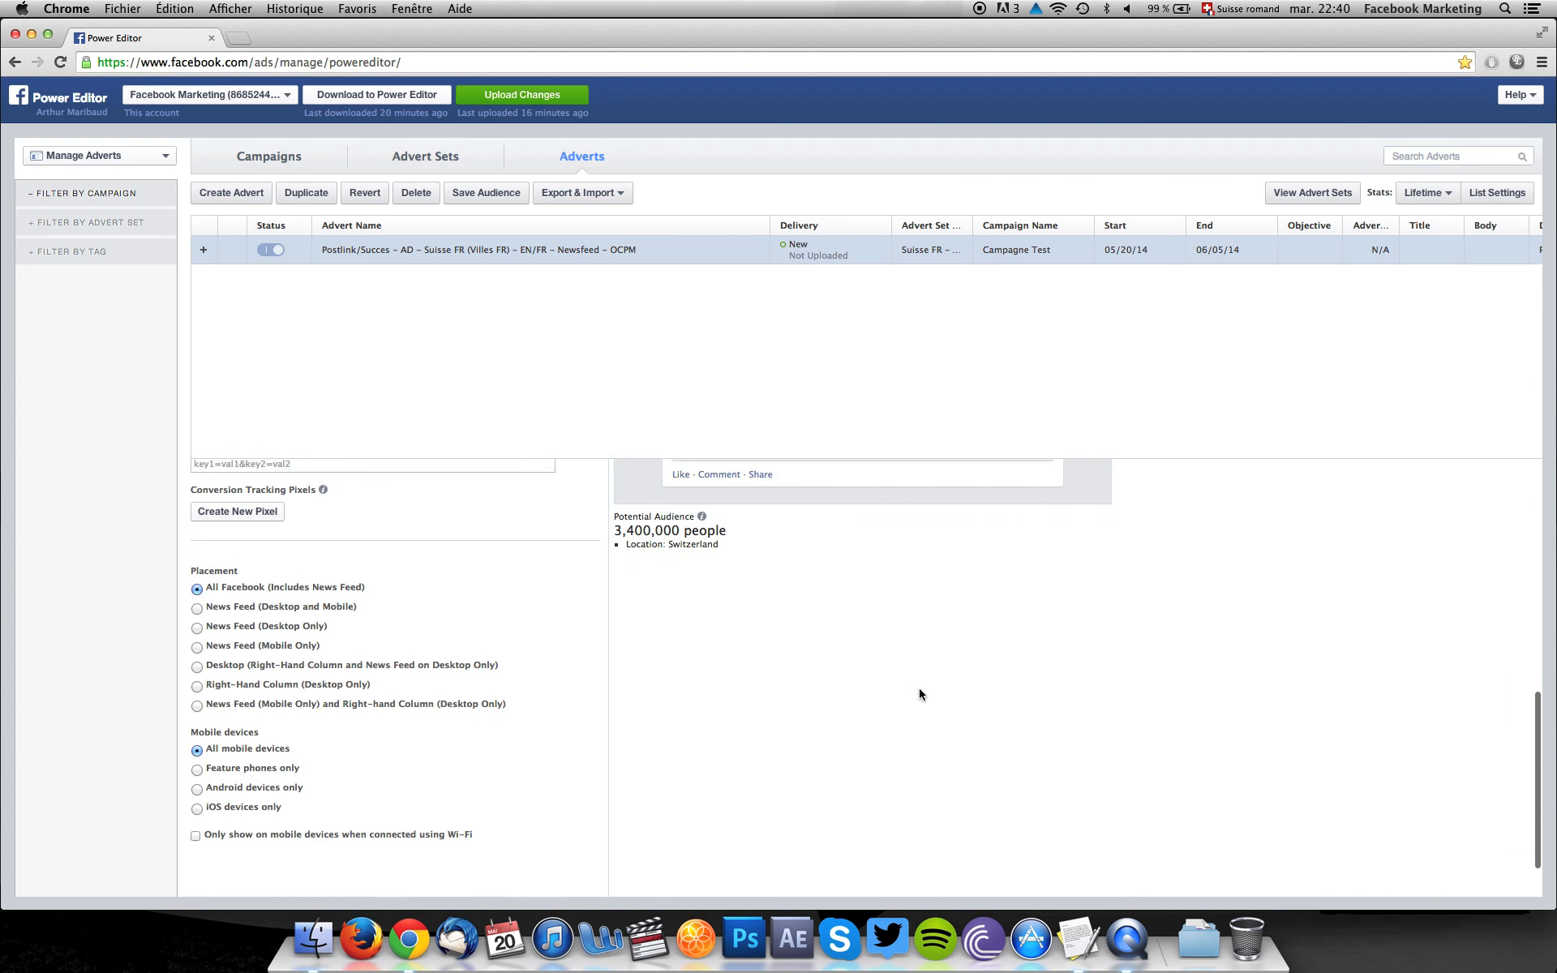
{"action": "left_click", "coordinate": [197, 609]}
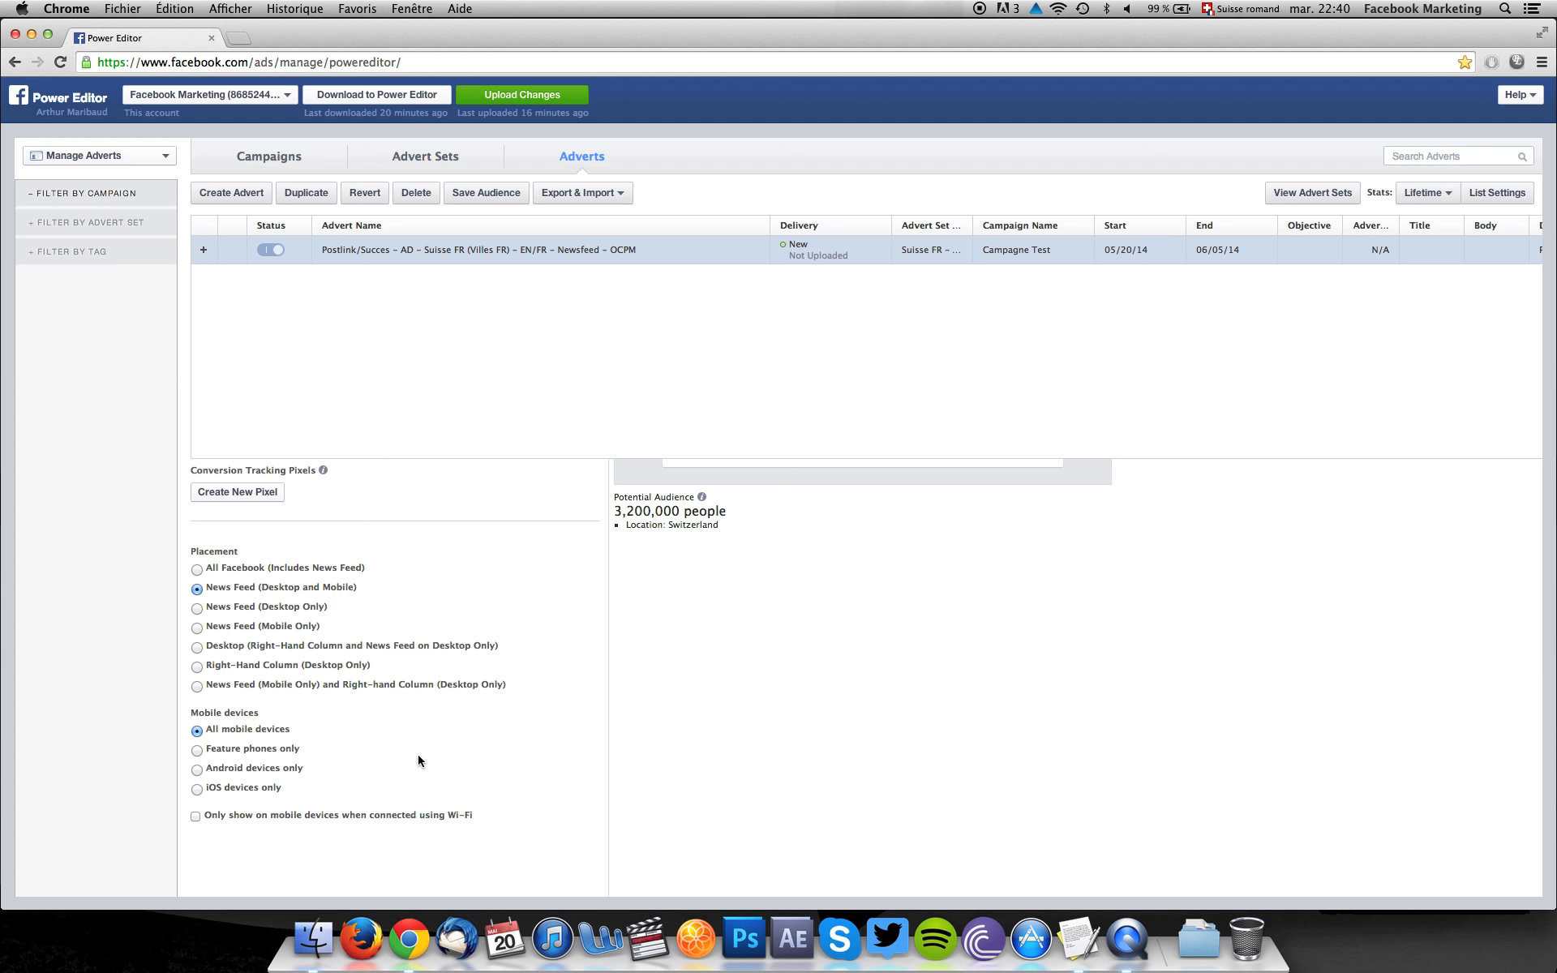
Set the advert audience's age range to 22–50.
{"action": "scroll", "coordinate": [365, 648], "scroll_direction": "up", "scroll_amount": 10}
{"action": "left_click", "coordinate": [288, 503]}
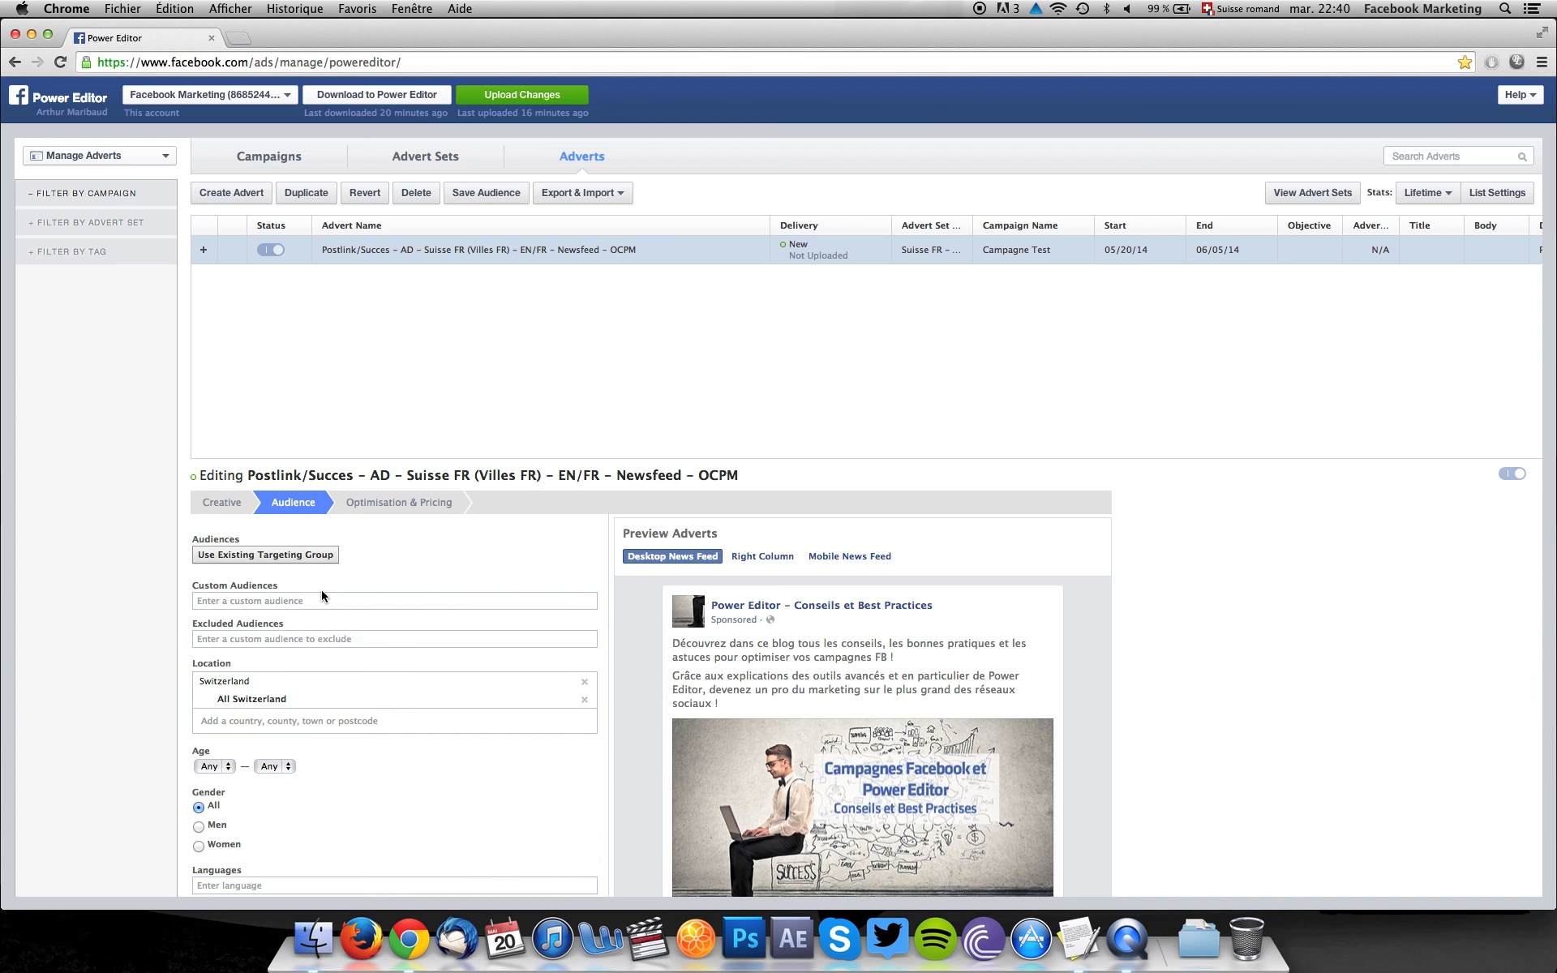
{"action": "scroll", "coordinate": [321, 596], "scroll_direction": "down", "scroll_amount": 3}
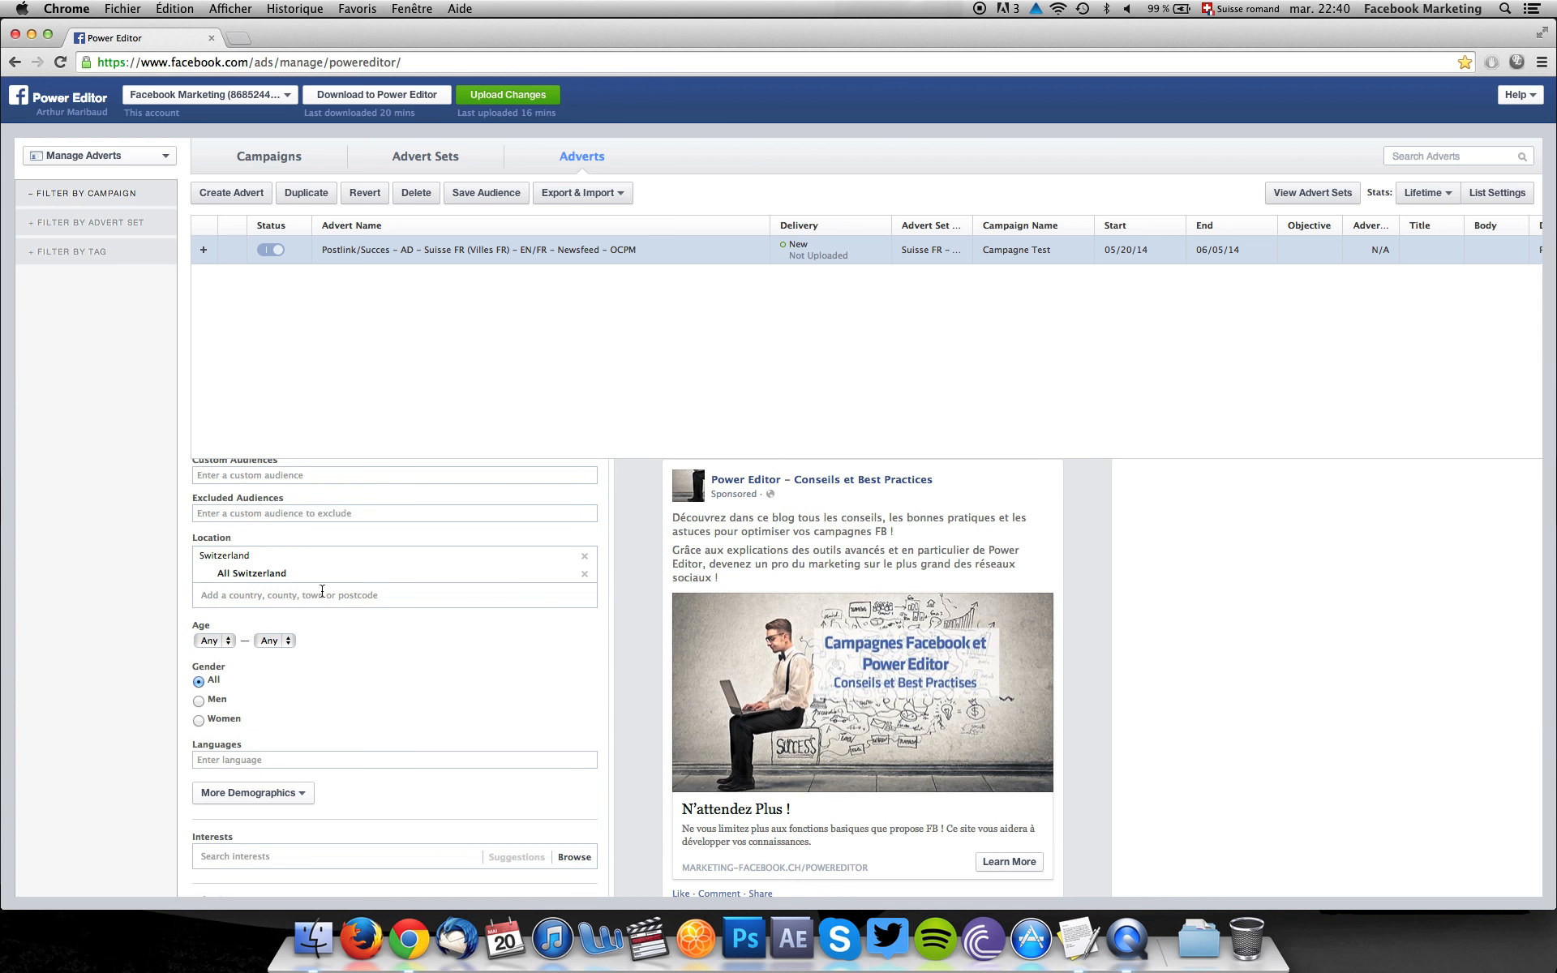
{"action": "left_click", "coordinate": [209, 640]}
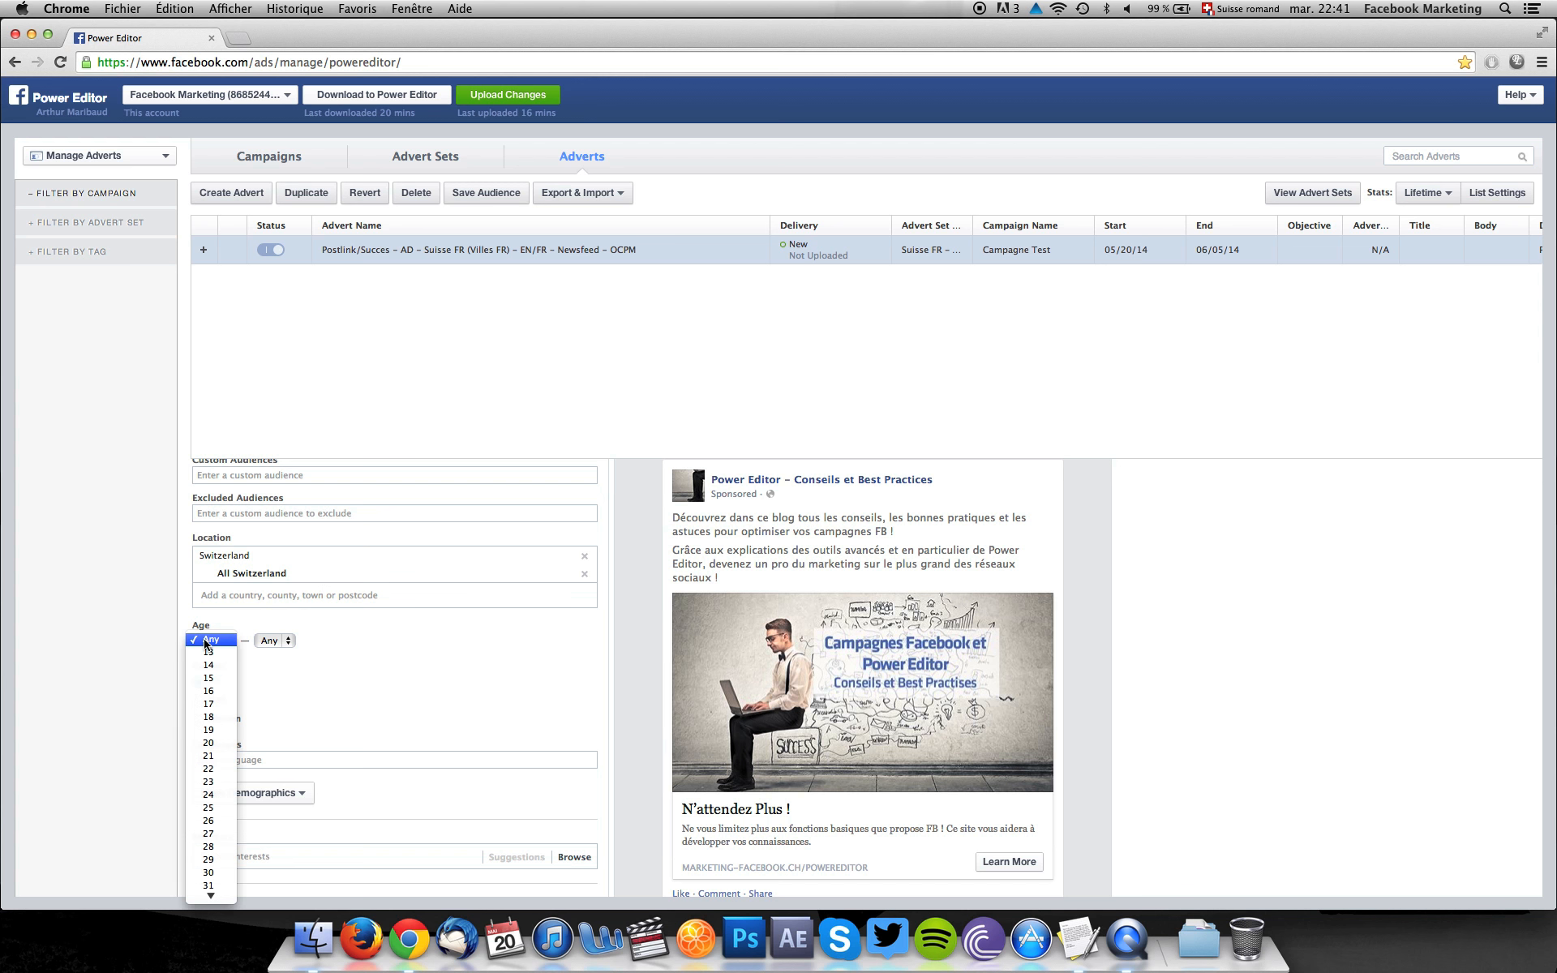
{"action": "left_click", "coordinate": [216, 769]}
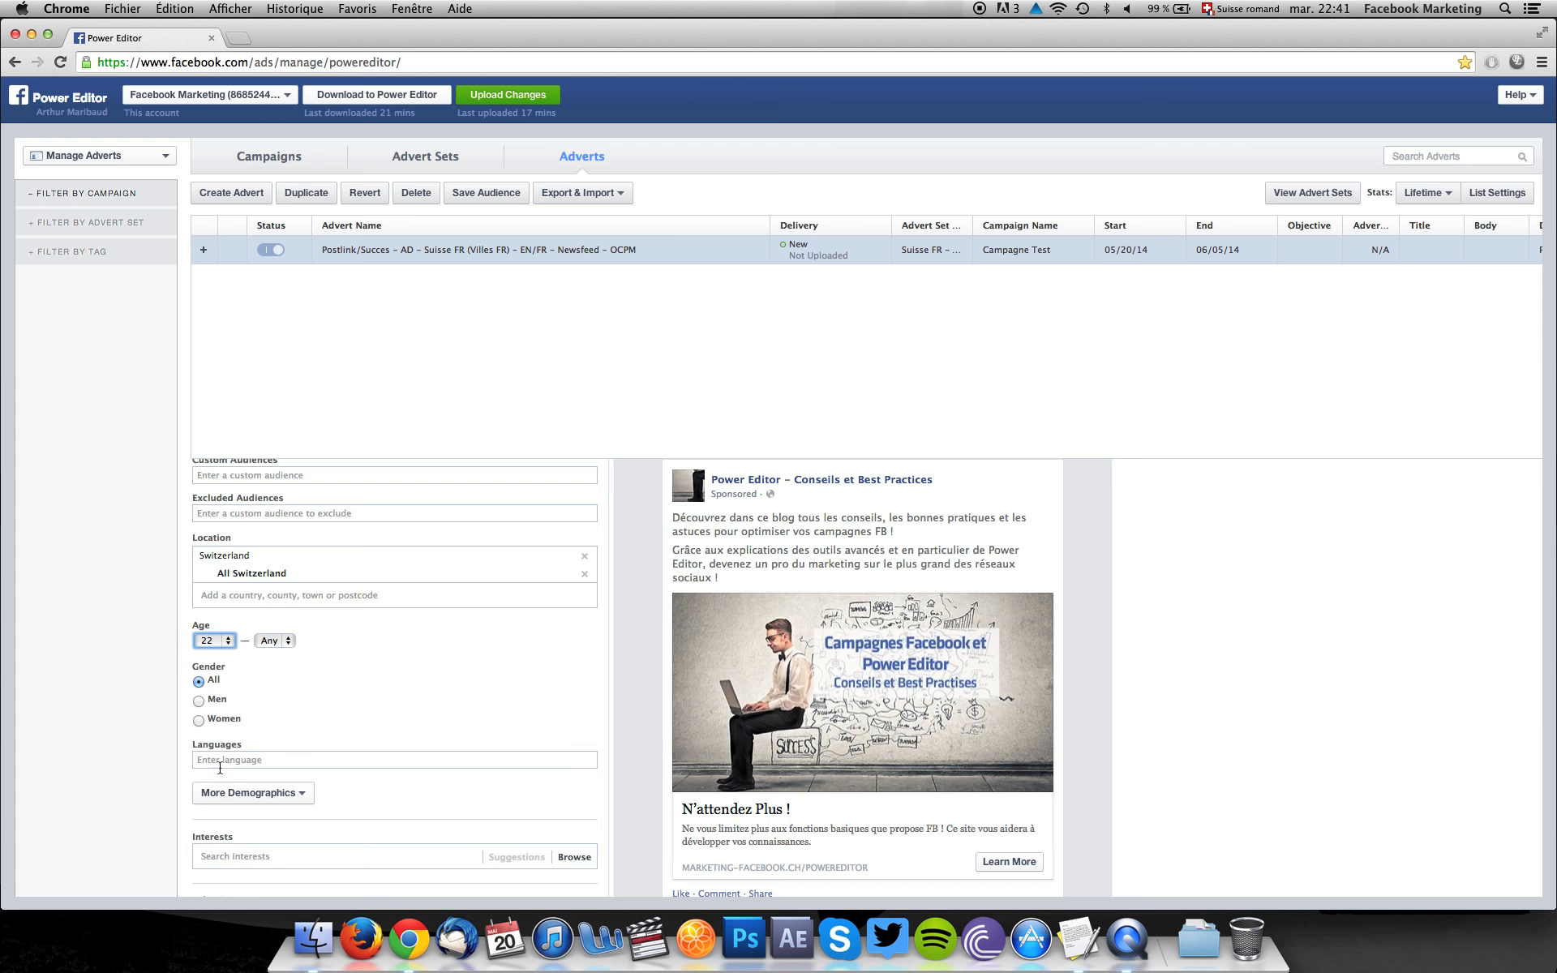
{"action": "left_click", "coordinate": [275, 640]}
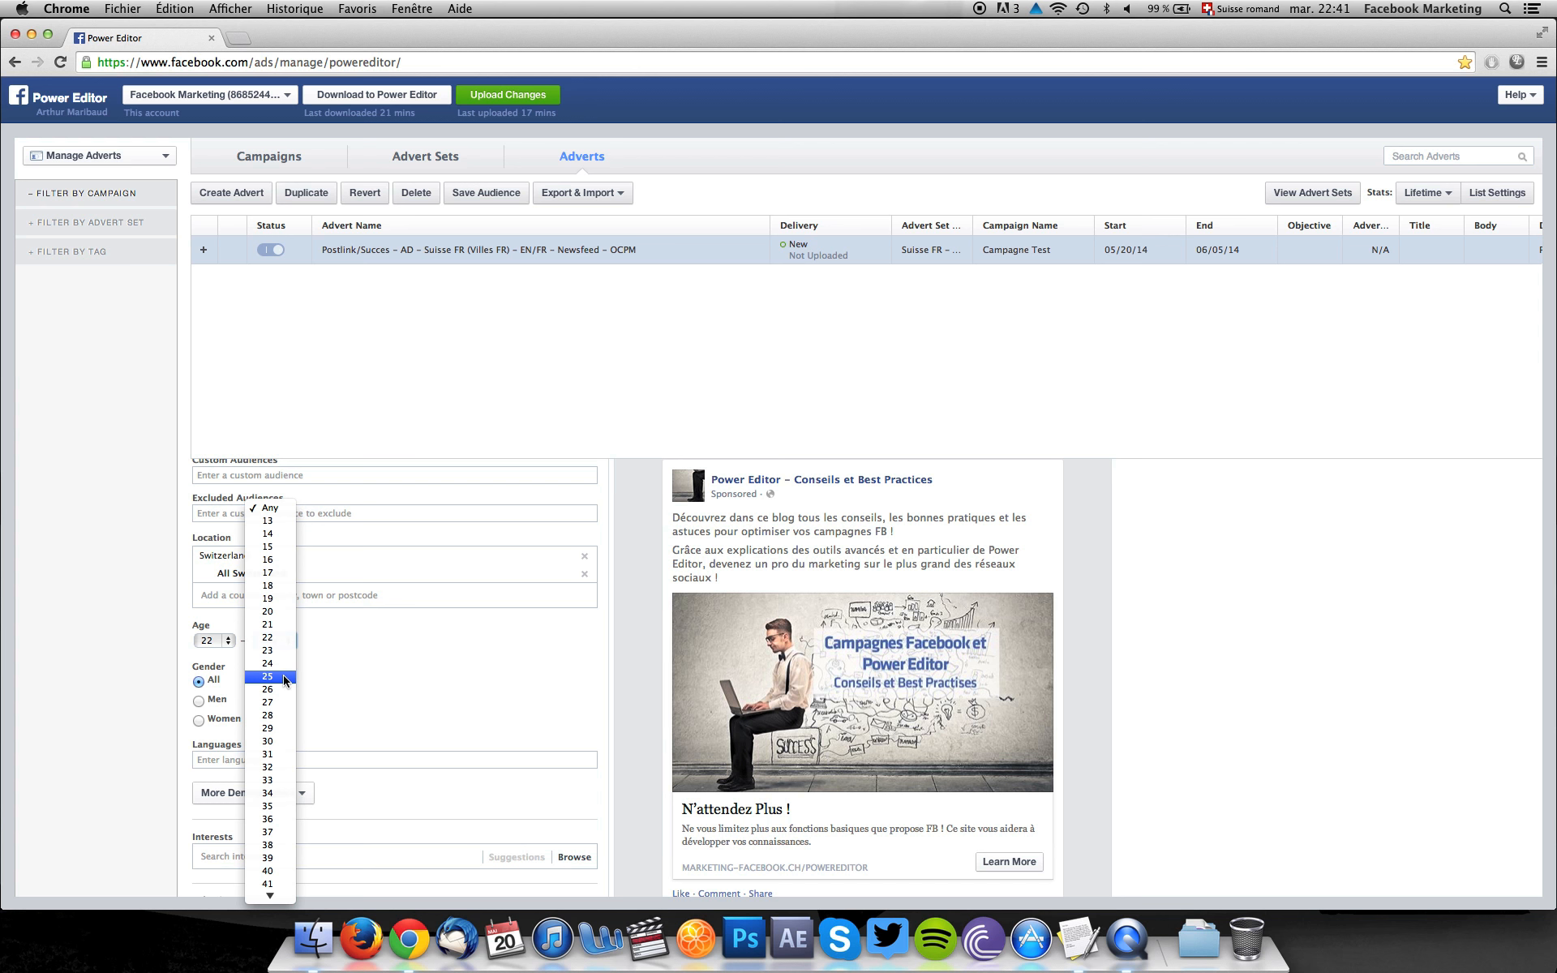
{"action": "scroll", "coordinate": [282, 810], "scroll_direction": "down", "scroll_amount": 5}
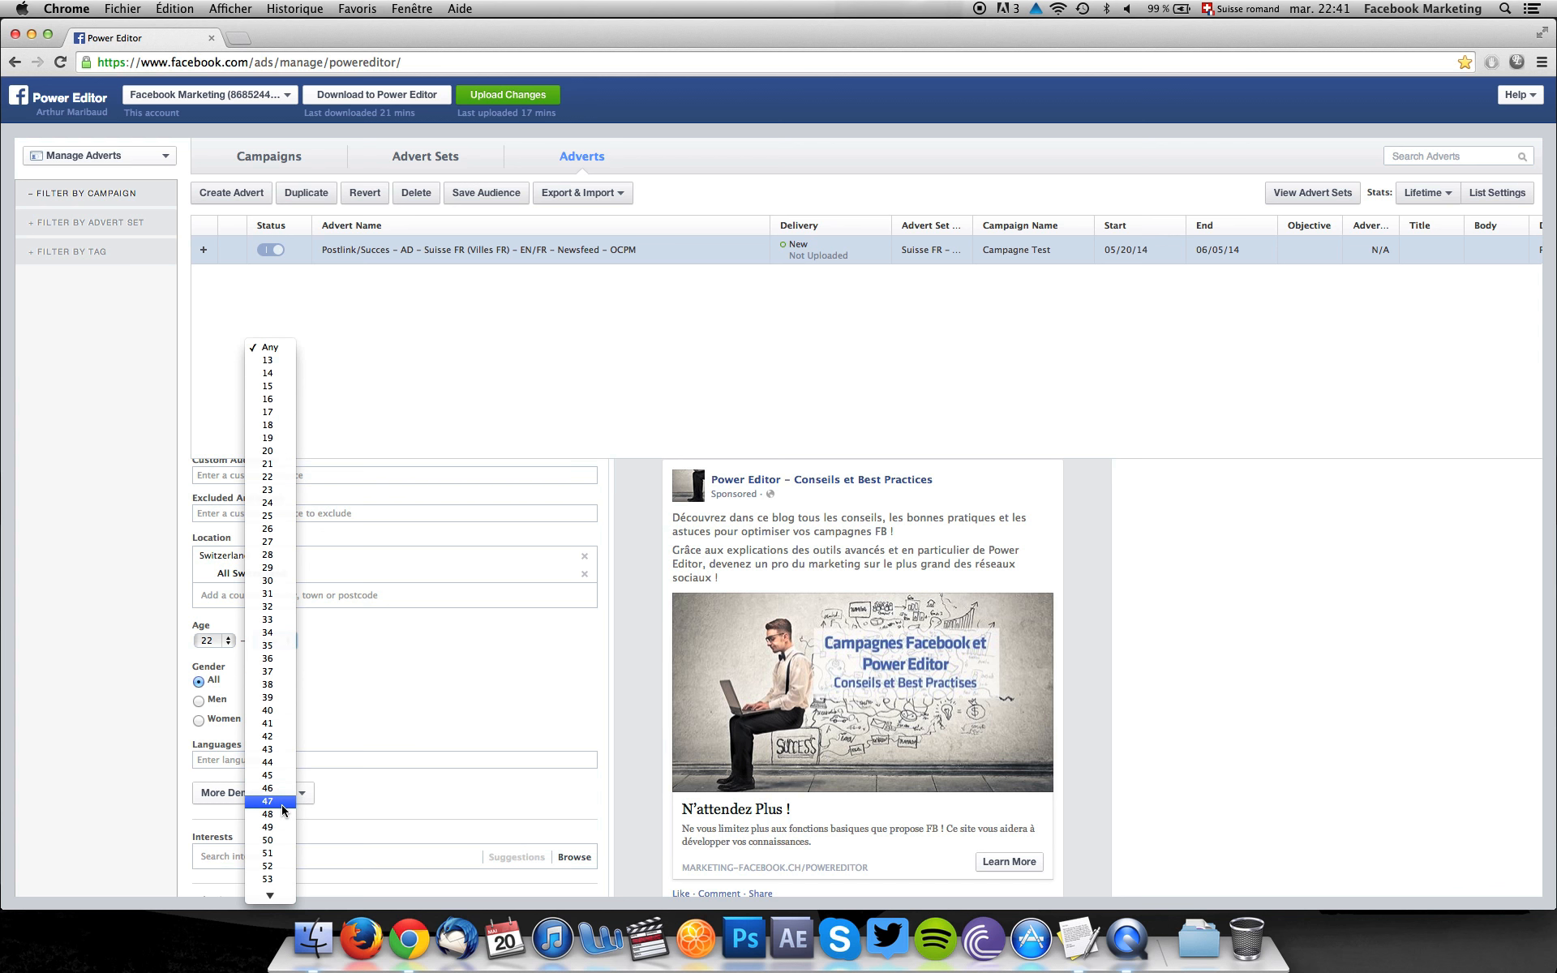
{"action": "scroll", "coordinate": [283, 809], "scroll_direction": "down", "scroll_amount": 3}
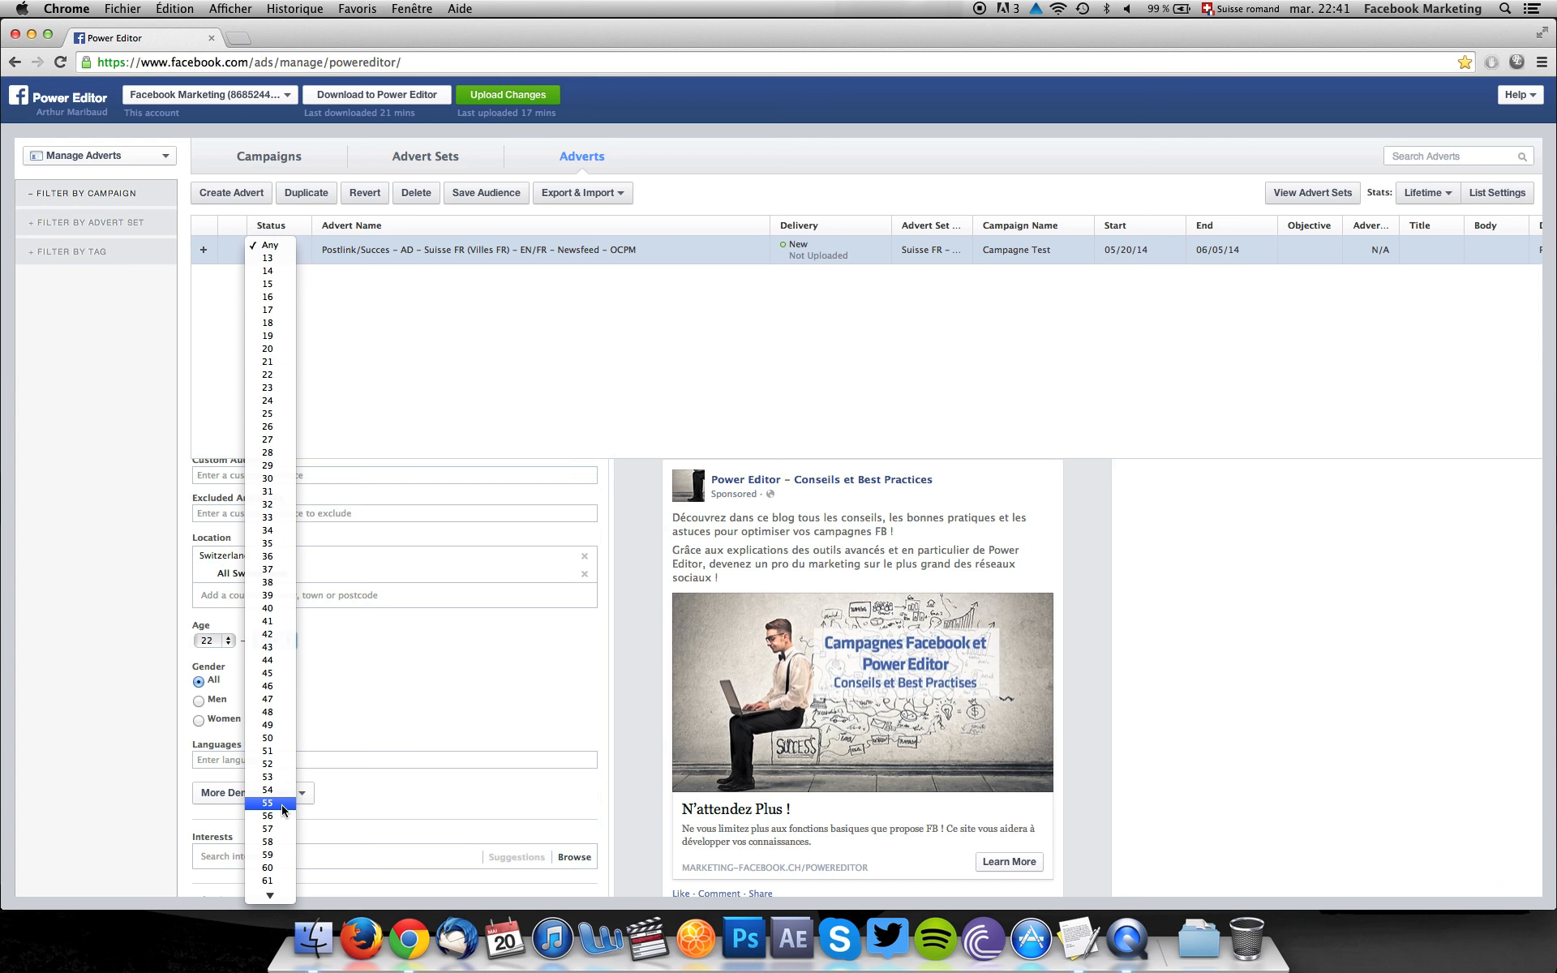
{"action": "left_click", "coordinate": [273, 739]}
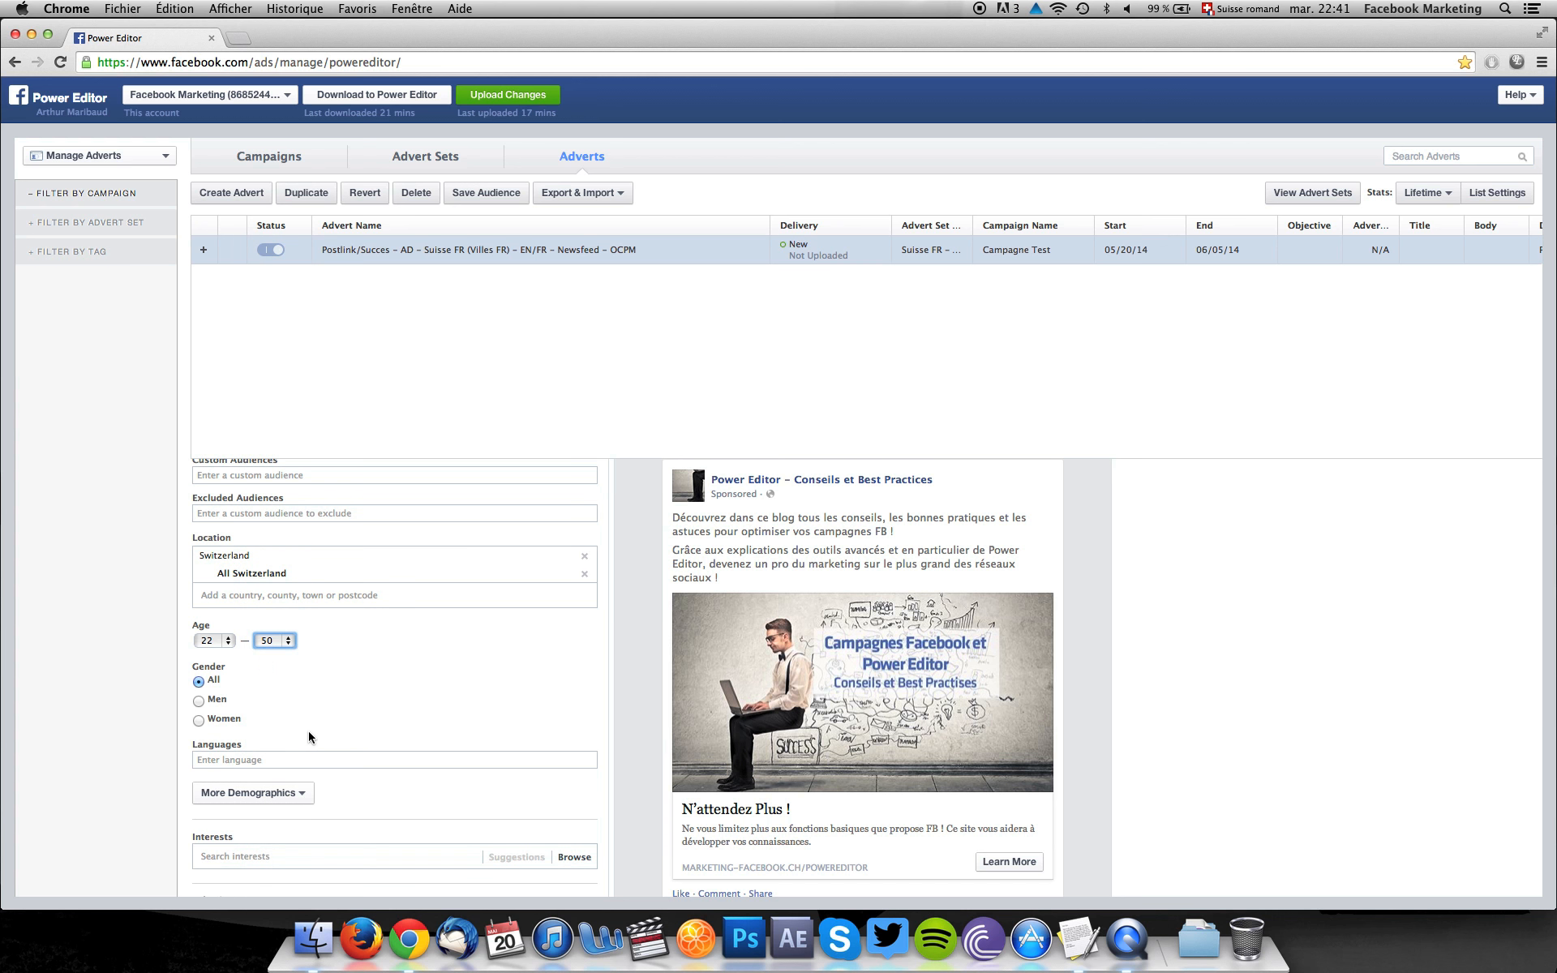
Target the languages French (France), French (Canada), English (US), English (UK), English (Pirate) and English (Upside Down).
{"action": "scroll", "coordinate": [309, 734], "scroll_direction": "down", "scroll_amount": 3}
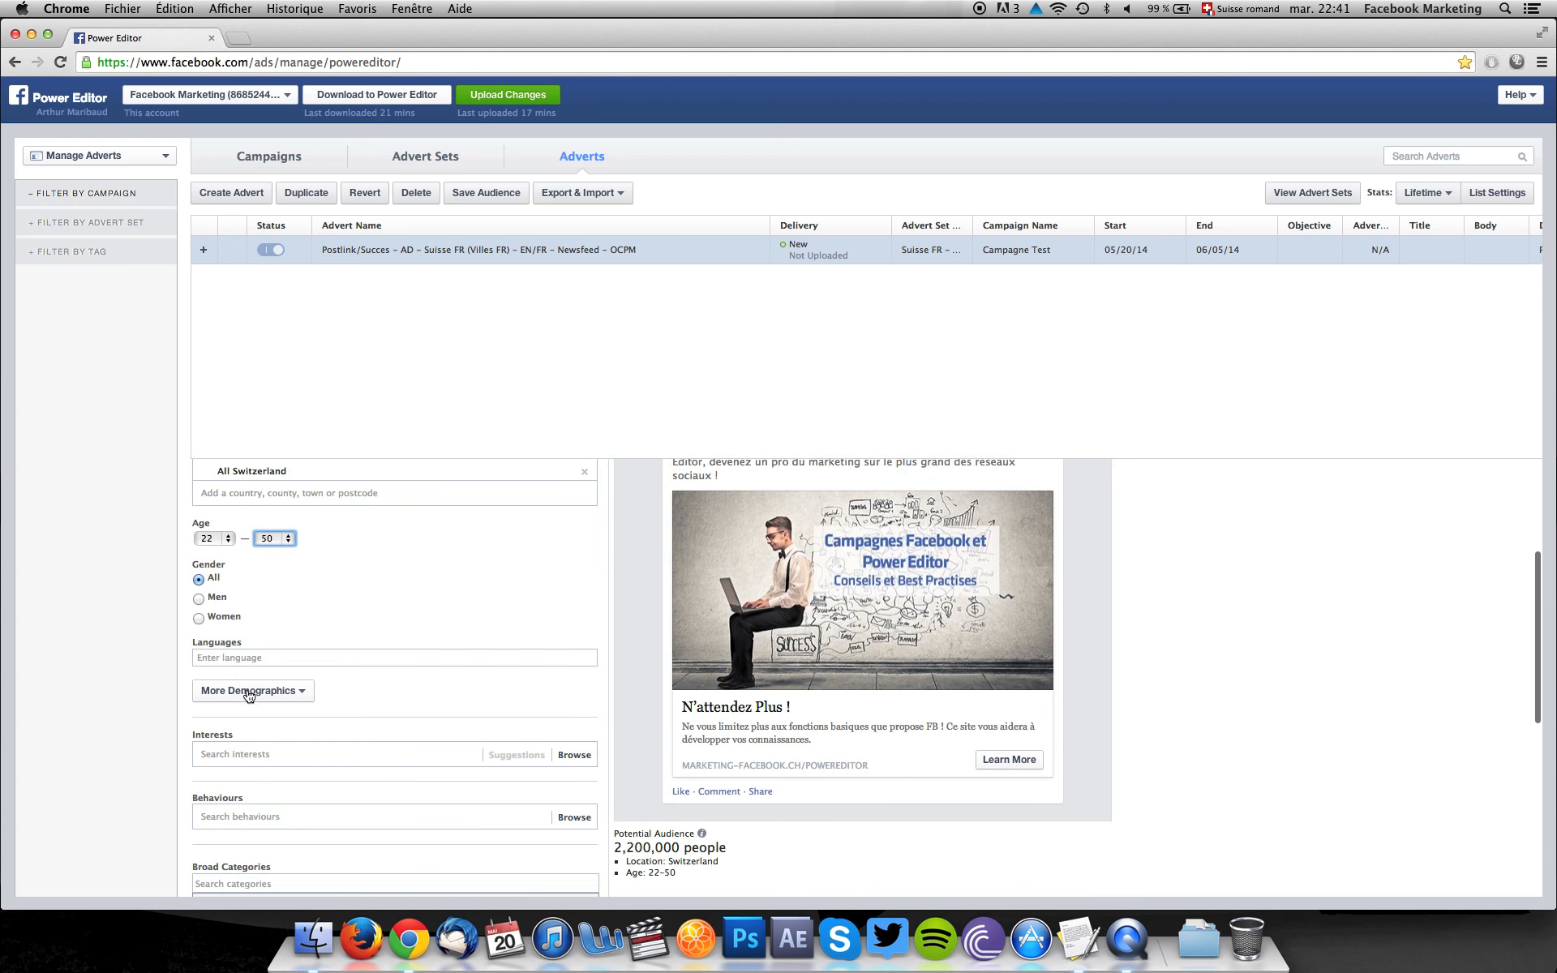
{"action": "left_click", "coordinate": [262, 658]}
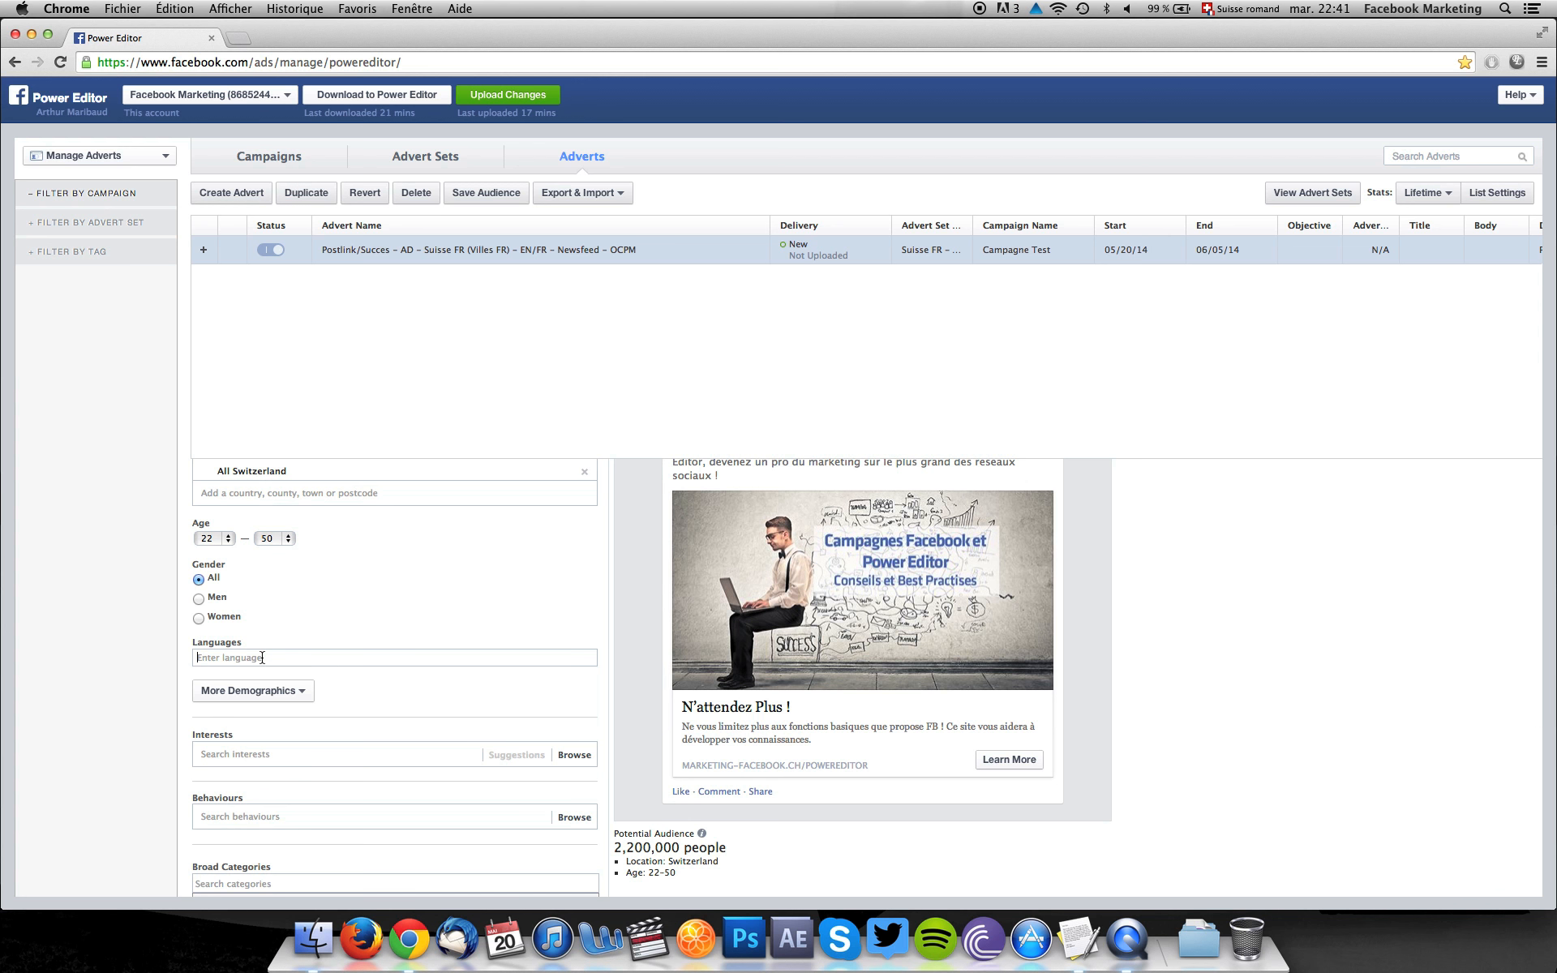
{"action": "type", "text": "frenc"}
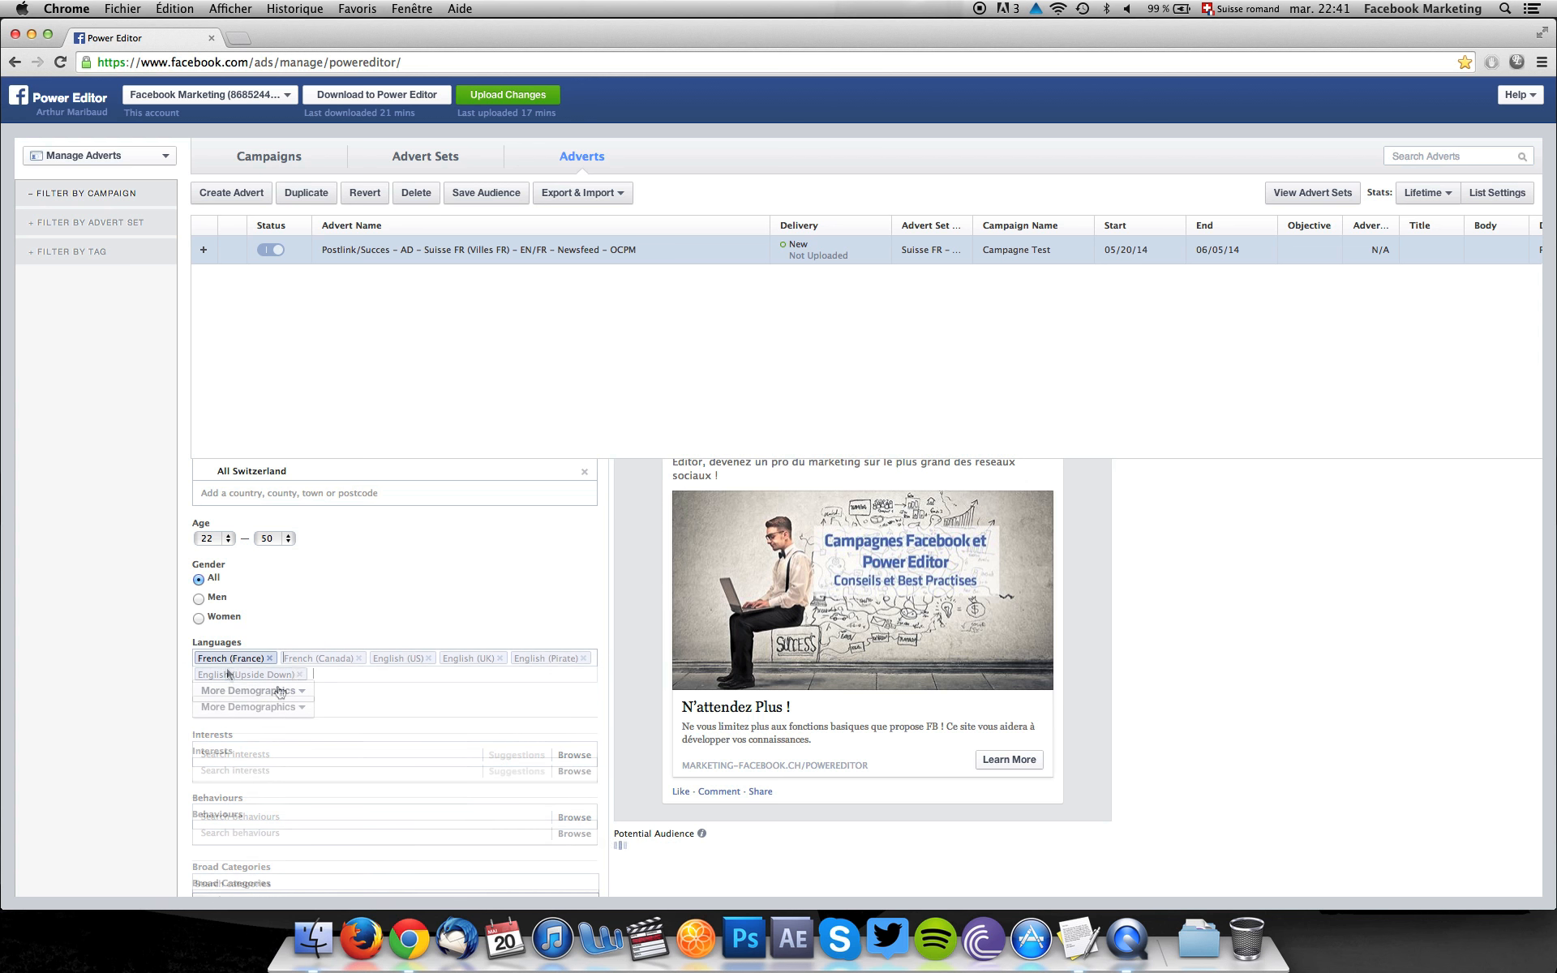
{"action": "left_click", "coordinate": [279, 689]}
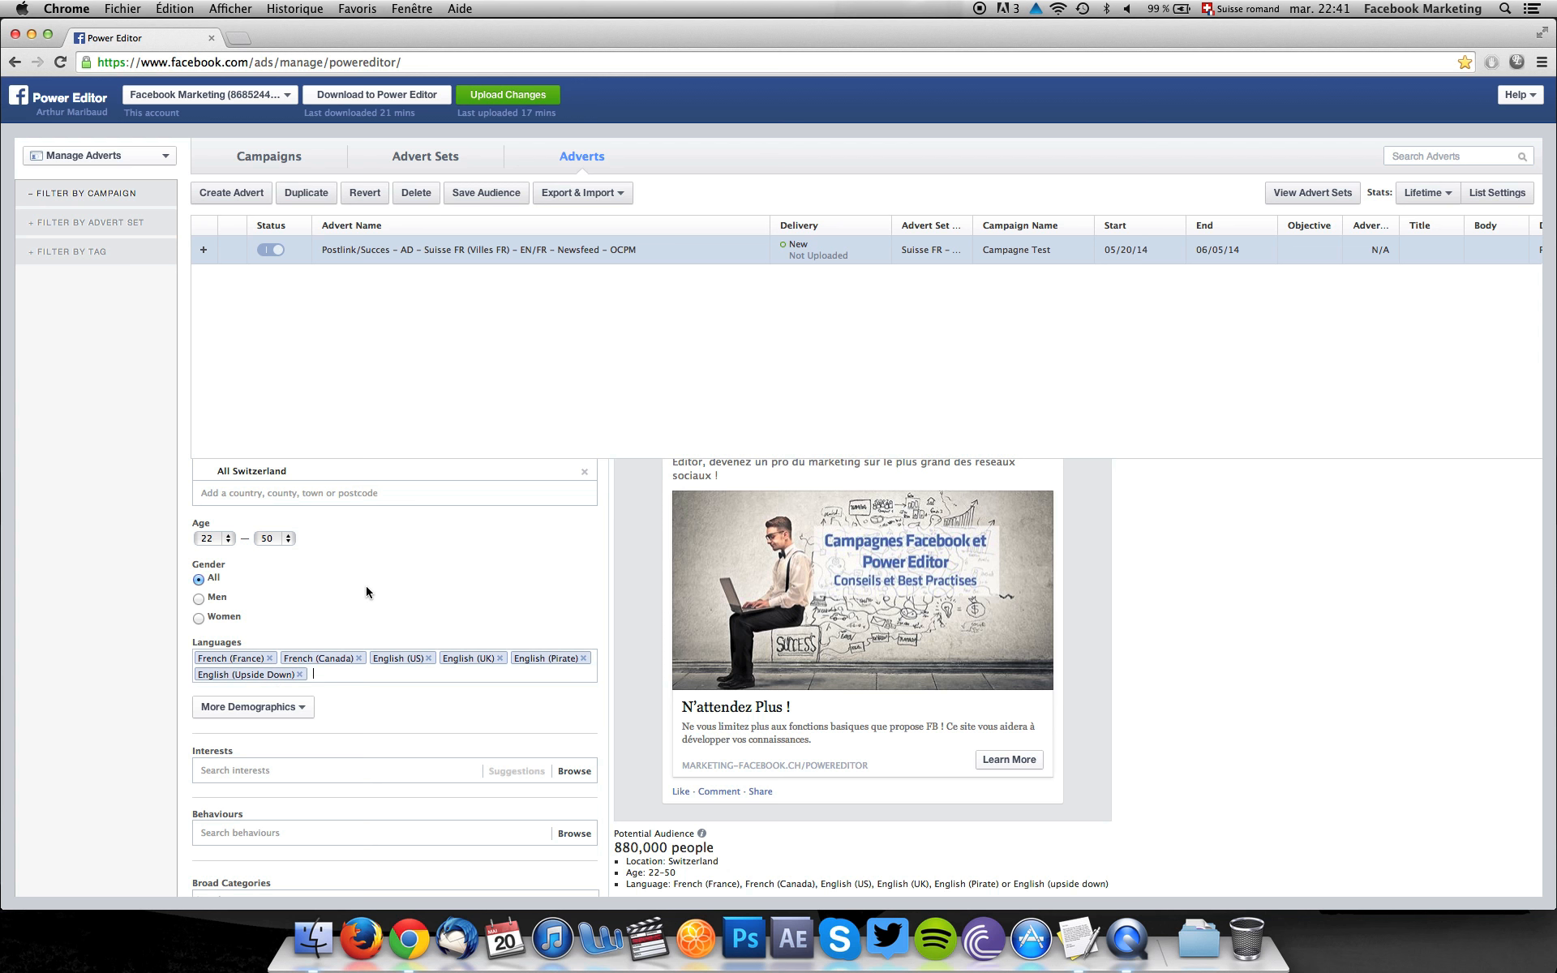
Replace the whole-Switzerland location with Geneva, Switzerland, including a 70 km radius.
{"action": "scroll", "coordinate": [366, 585], "scroll_direction": "up", "scroll_amount": 5}
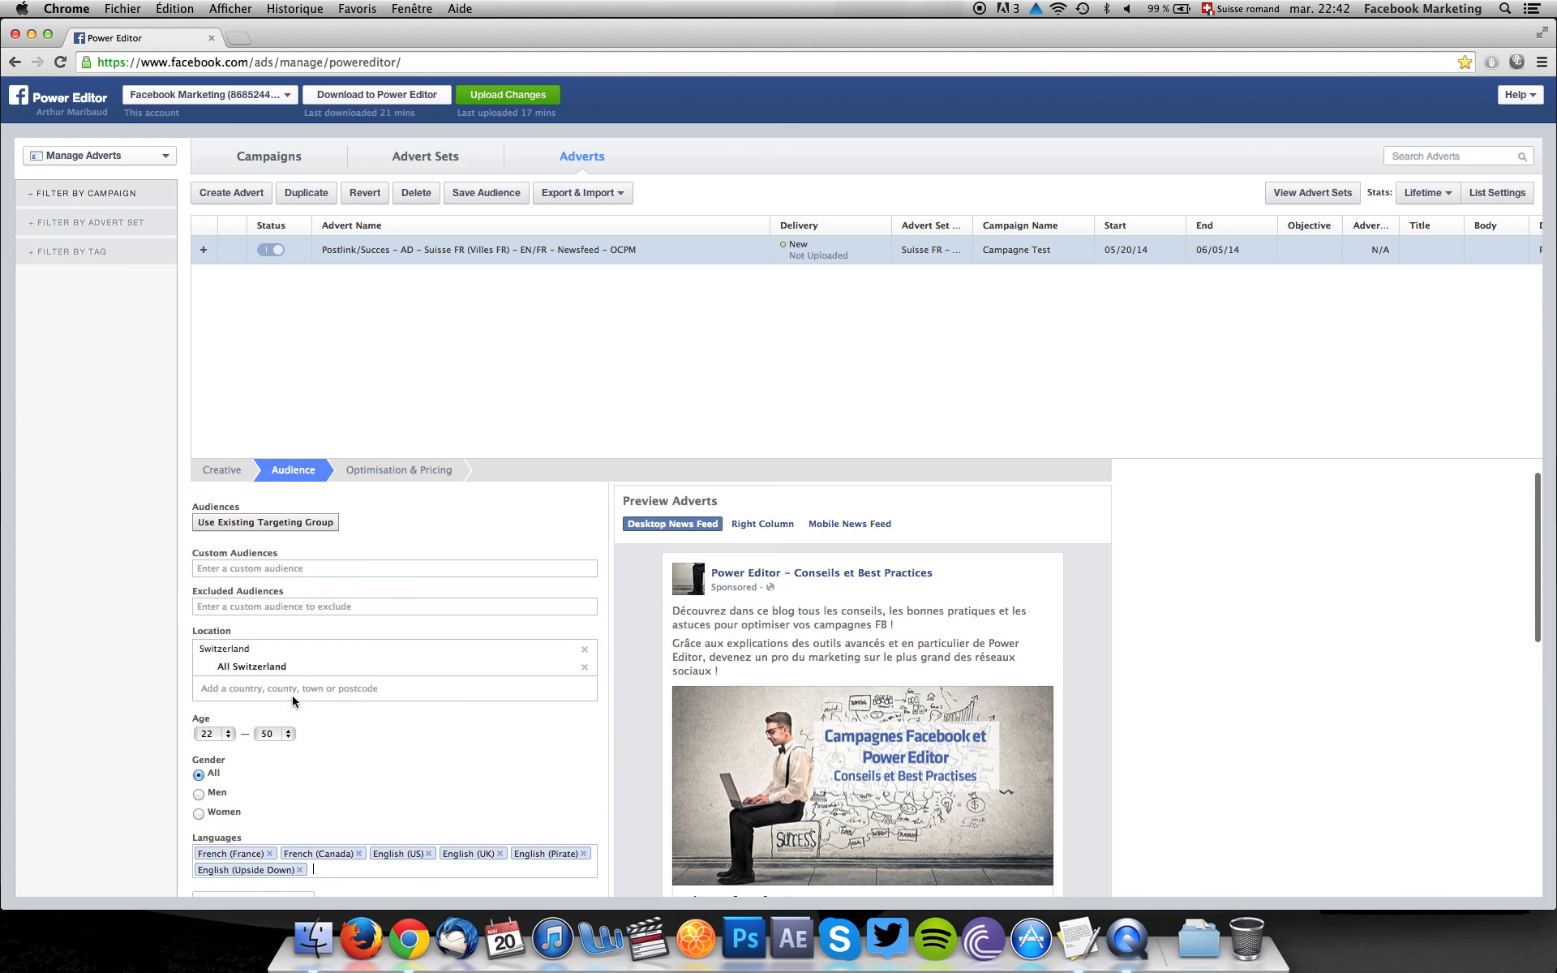
{"action": "scroll", "coordinate": [397, 645], "scroll_direction": "down", "scroll_amount": 3}
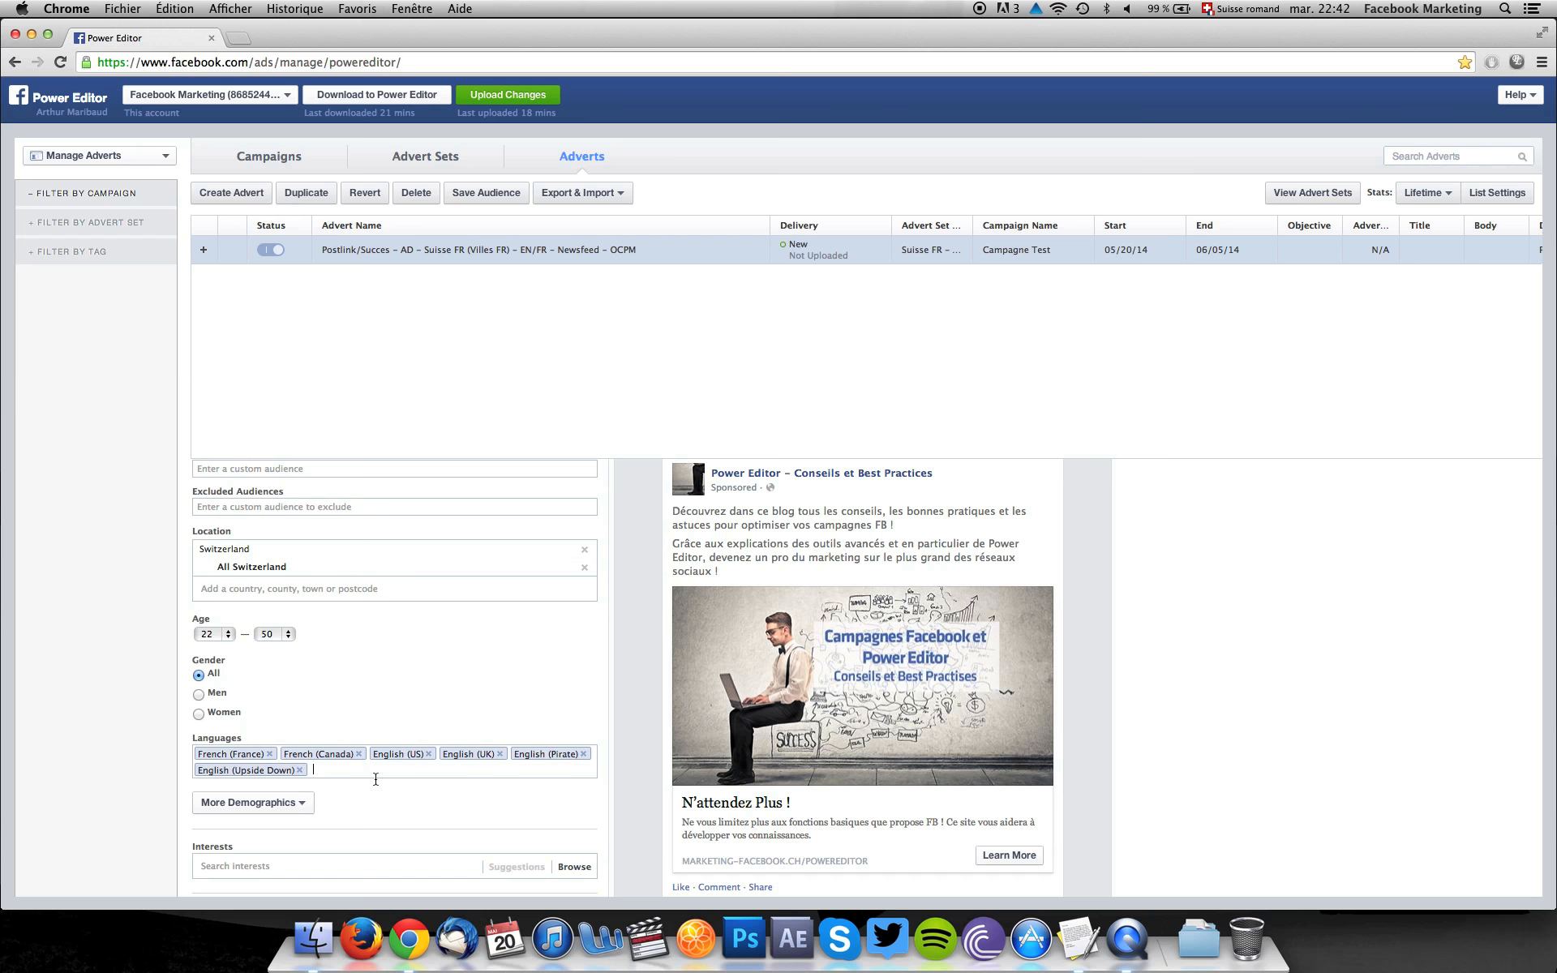
{"action": "left_click", "coordinate": [388, 744]}
{"action": "left_click", "coordinate": [243, 591]}
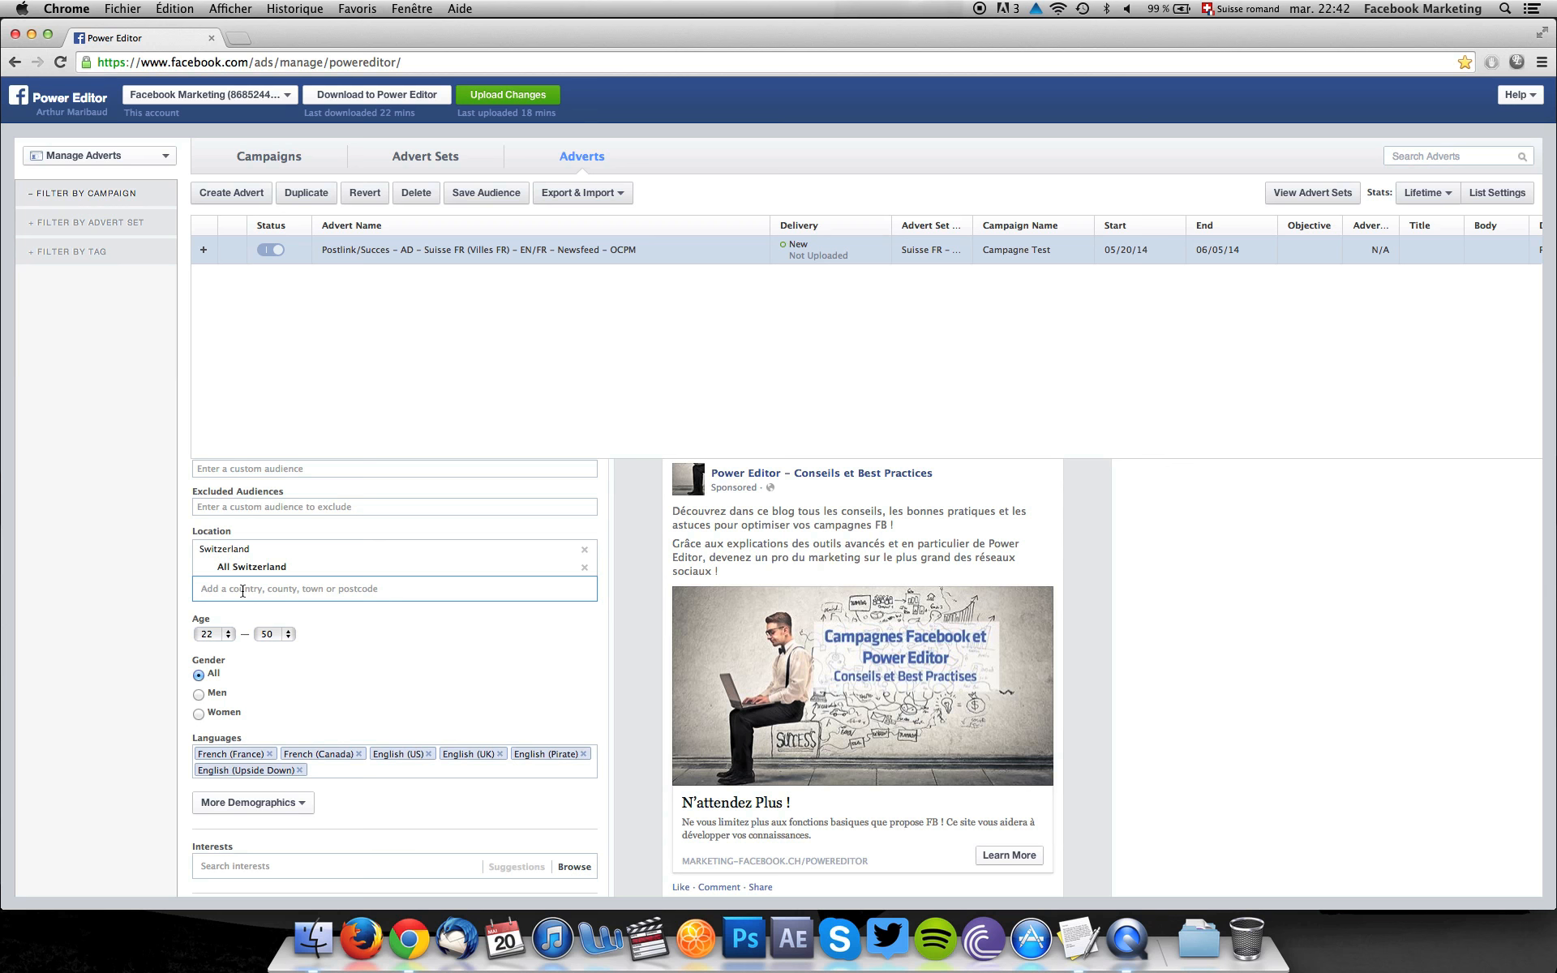
{"action": "type", "text": "geneva"}
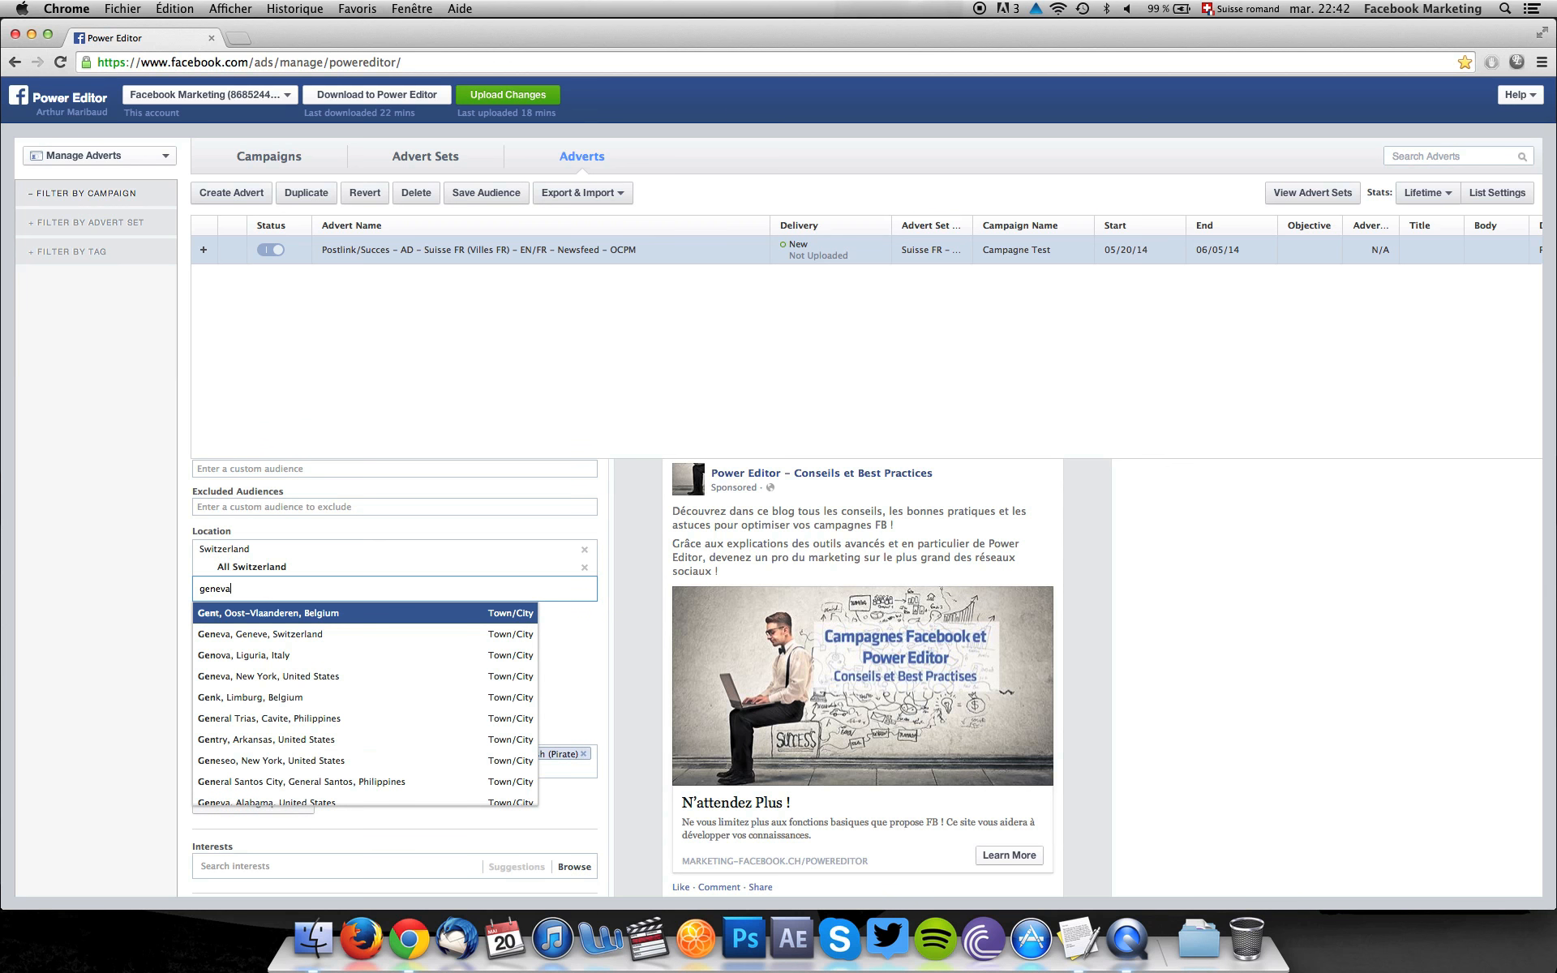
{"action": "left_click", "coordinate": [241, 620]}
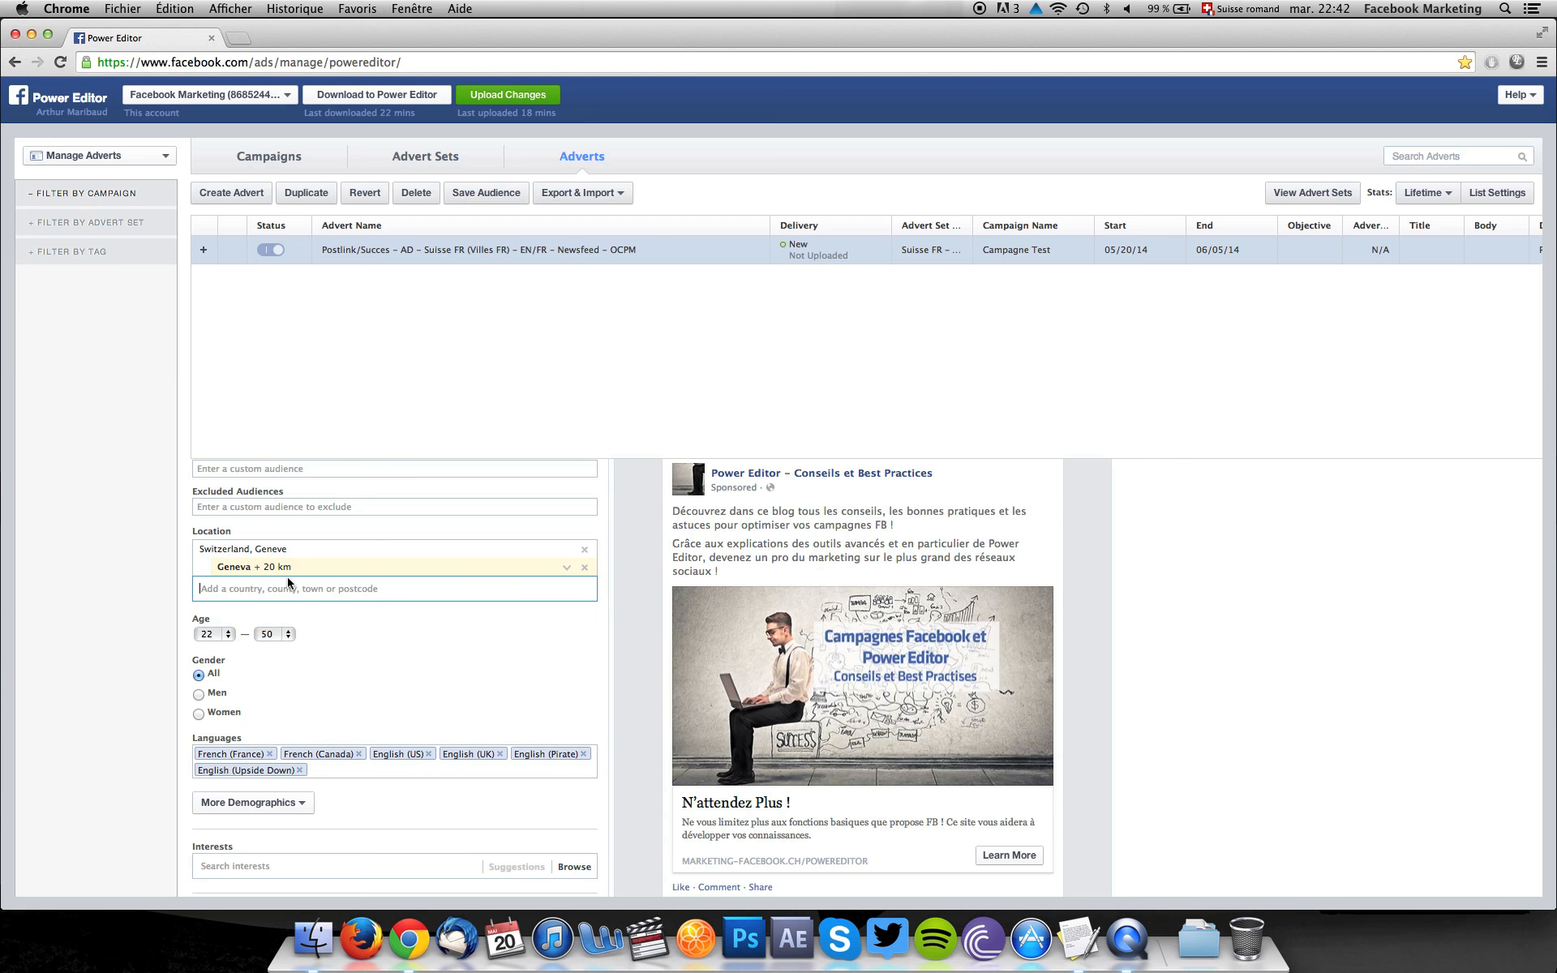
{"action": "left_click", "coordinate": [270, 567]}
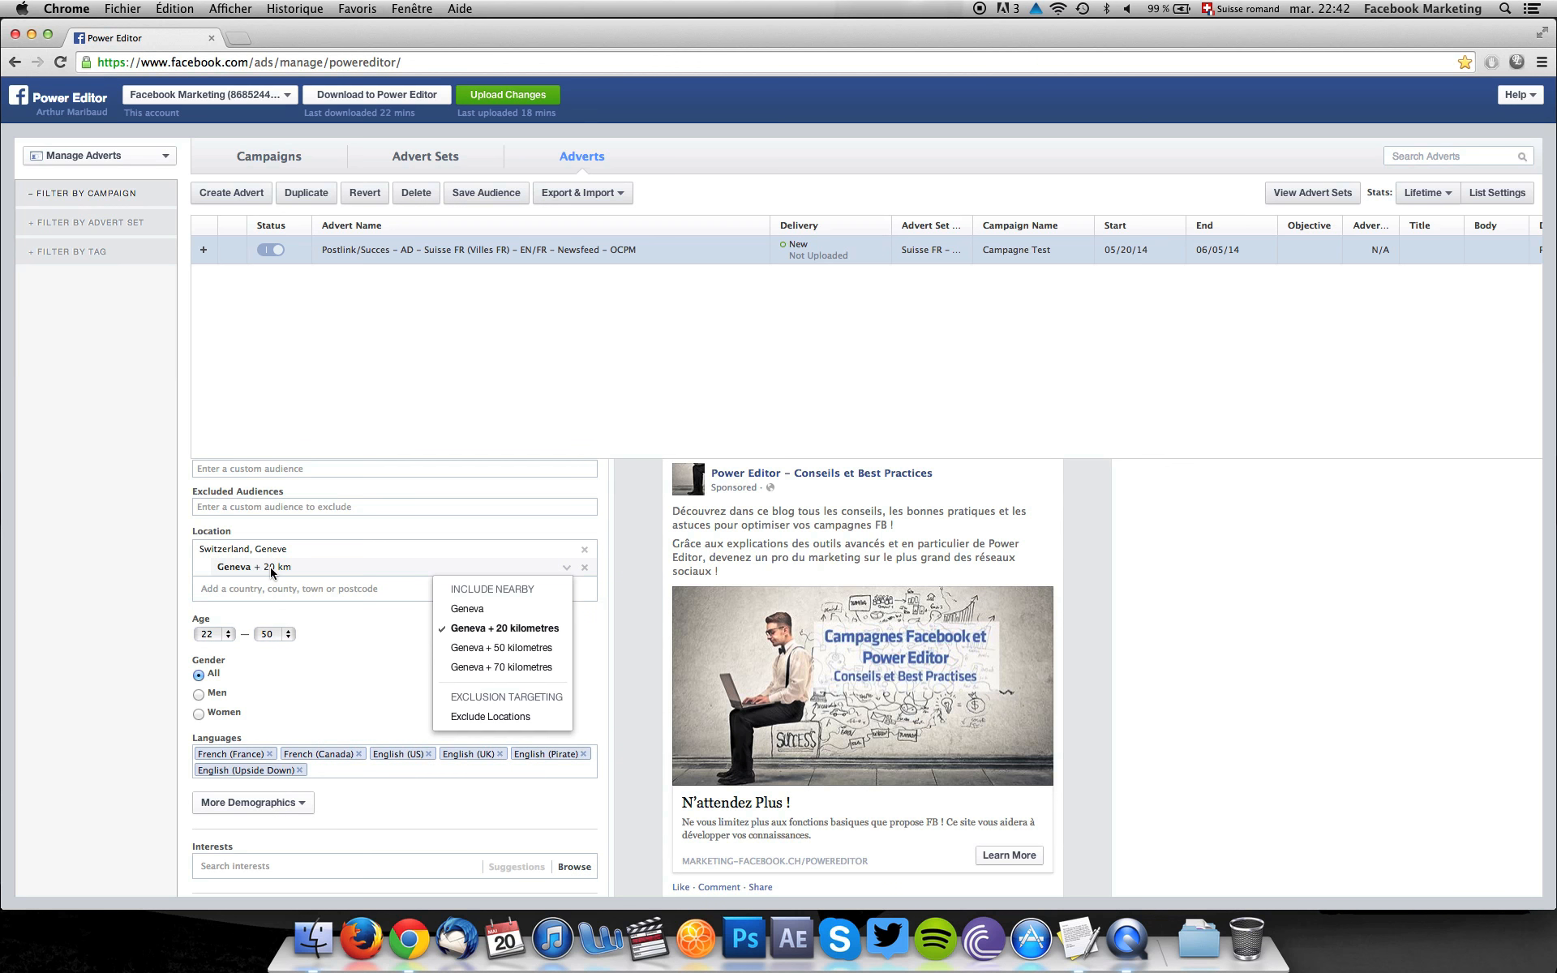
{"action": "left_click", "coordinate": [465, 667]}
Add Lausanne, Montreux, Bienne, Fribourg, Neuchâtel and Sion to the audience locations, each with a 70 km radius.
{"action": "type", "text": "lausanne"}
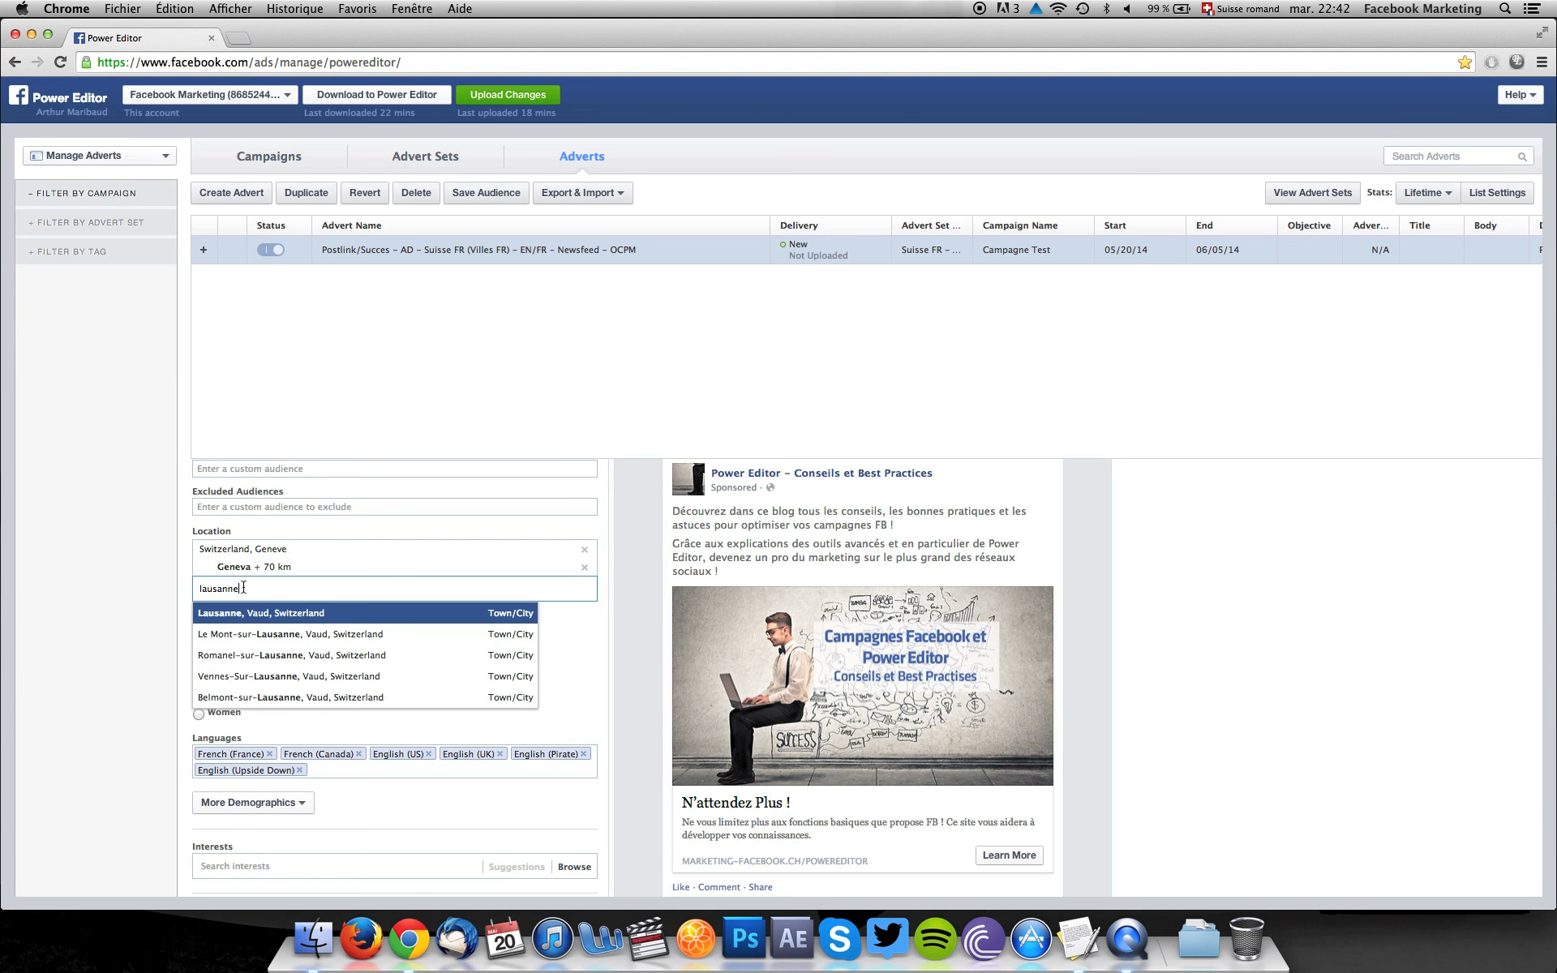
{"action": "left_click", "coordinate": [265, 616]}
{"action": "left_click", "coordinate": [283, 604]}
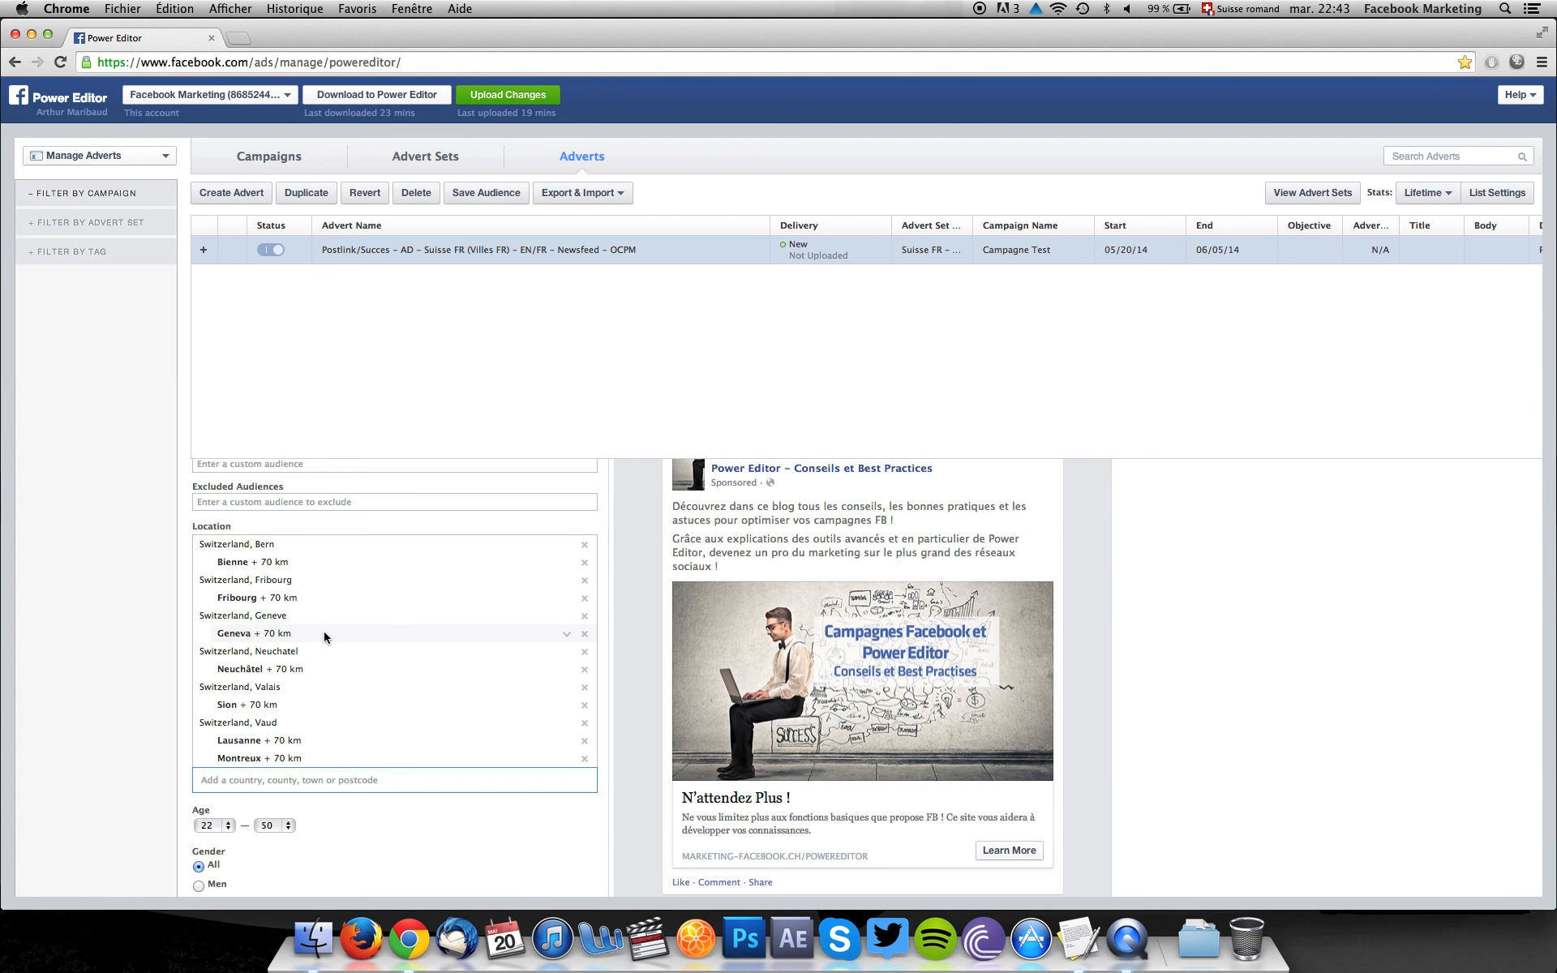
Target users not already connected to the page "Power Editor - Conseils et Best Practices" and open the advert's optimisation and pricing settings.
{"action": "scroll", "coordinate": [324, 631], "scroll_direction": "down", "scroll_amount": 10}
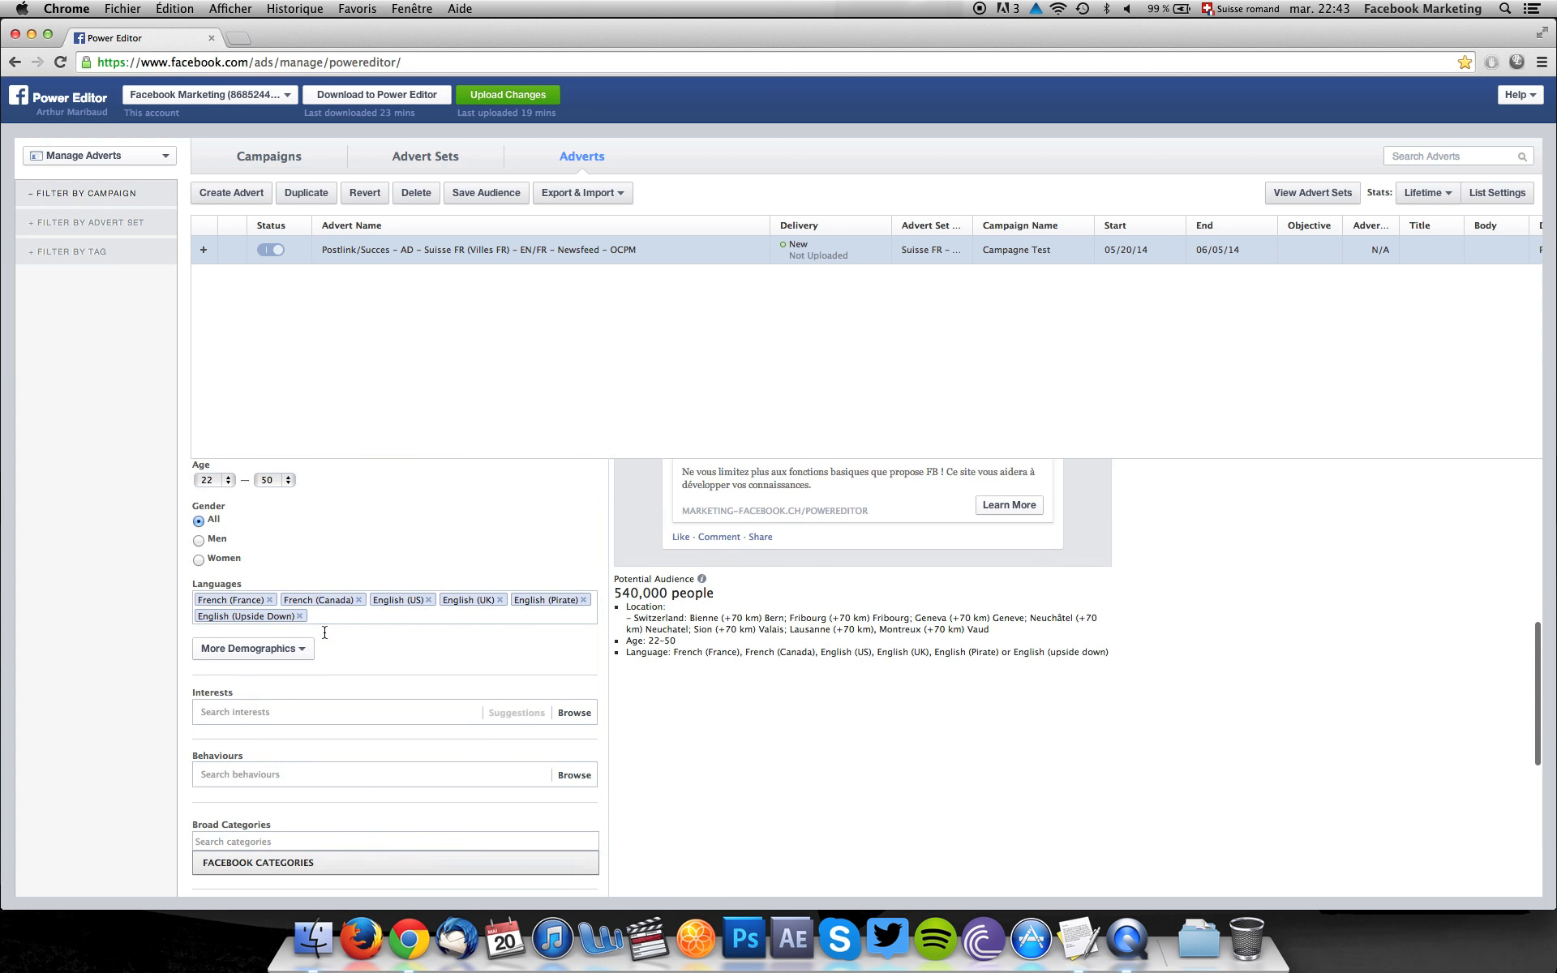
{"action": "scroll", "coordinate": [323, 631], "scroll_direction": "down", "scroll_amount": 5}
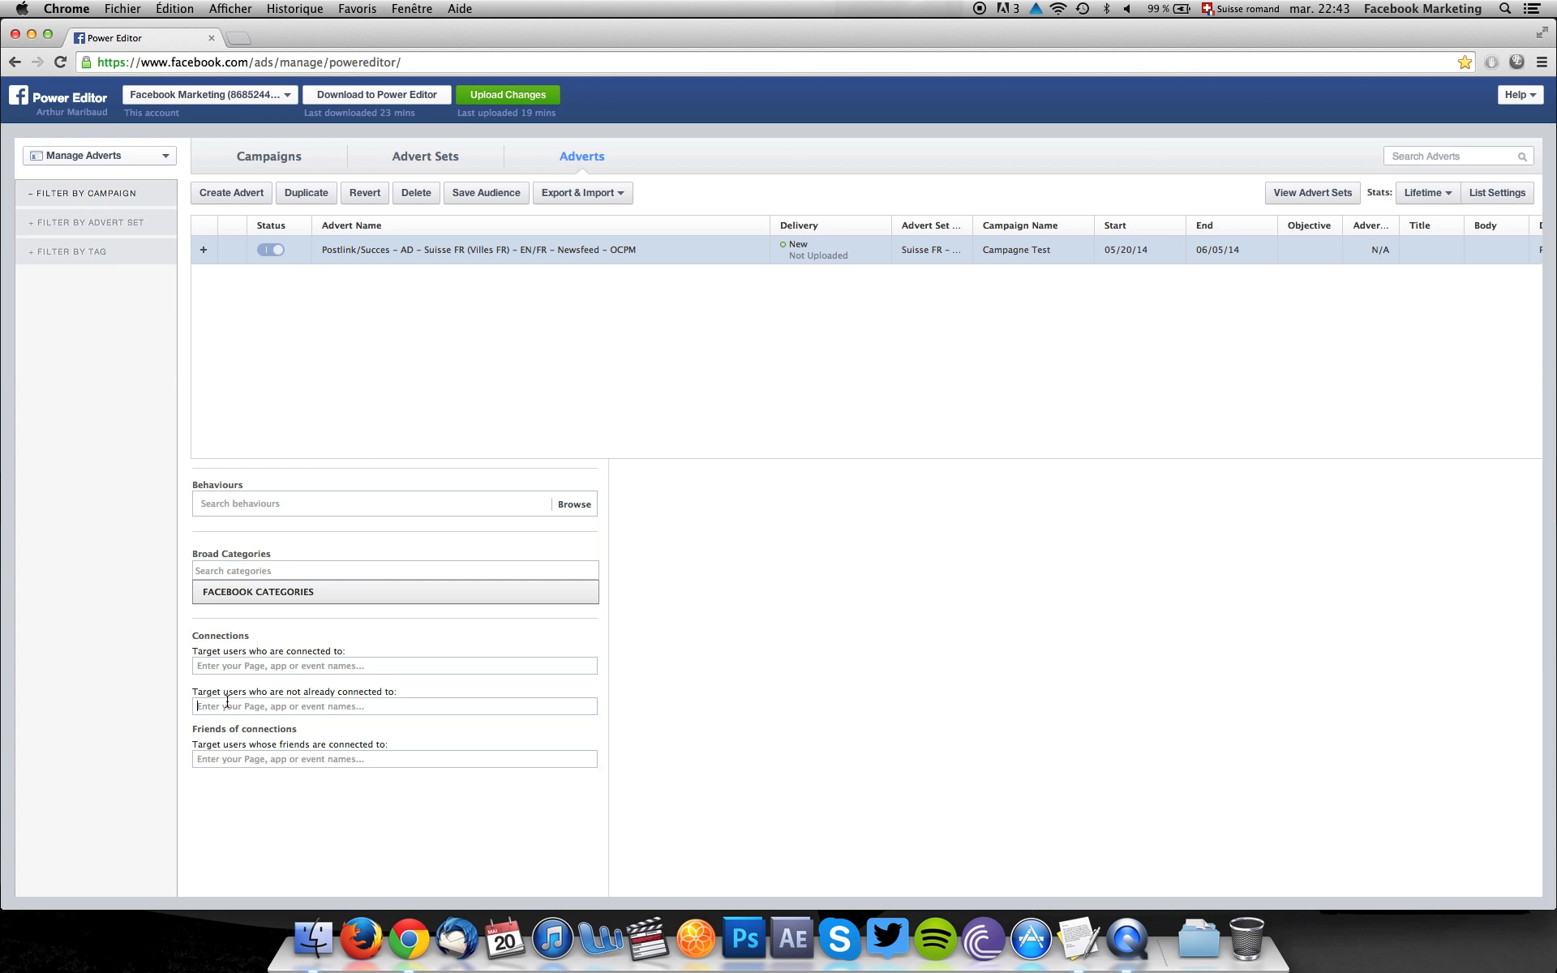
{"action": "type", "text": "power"}
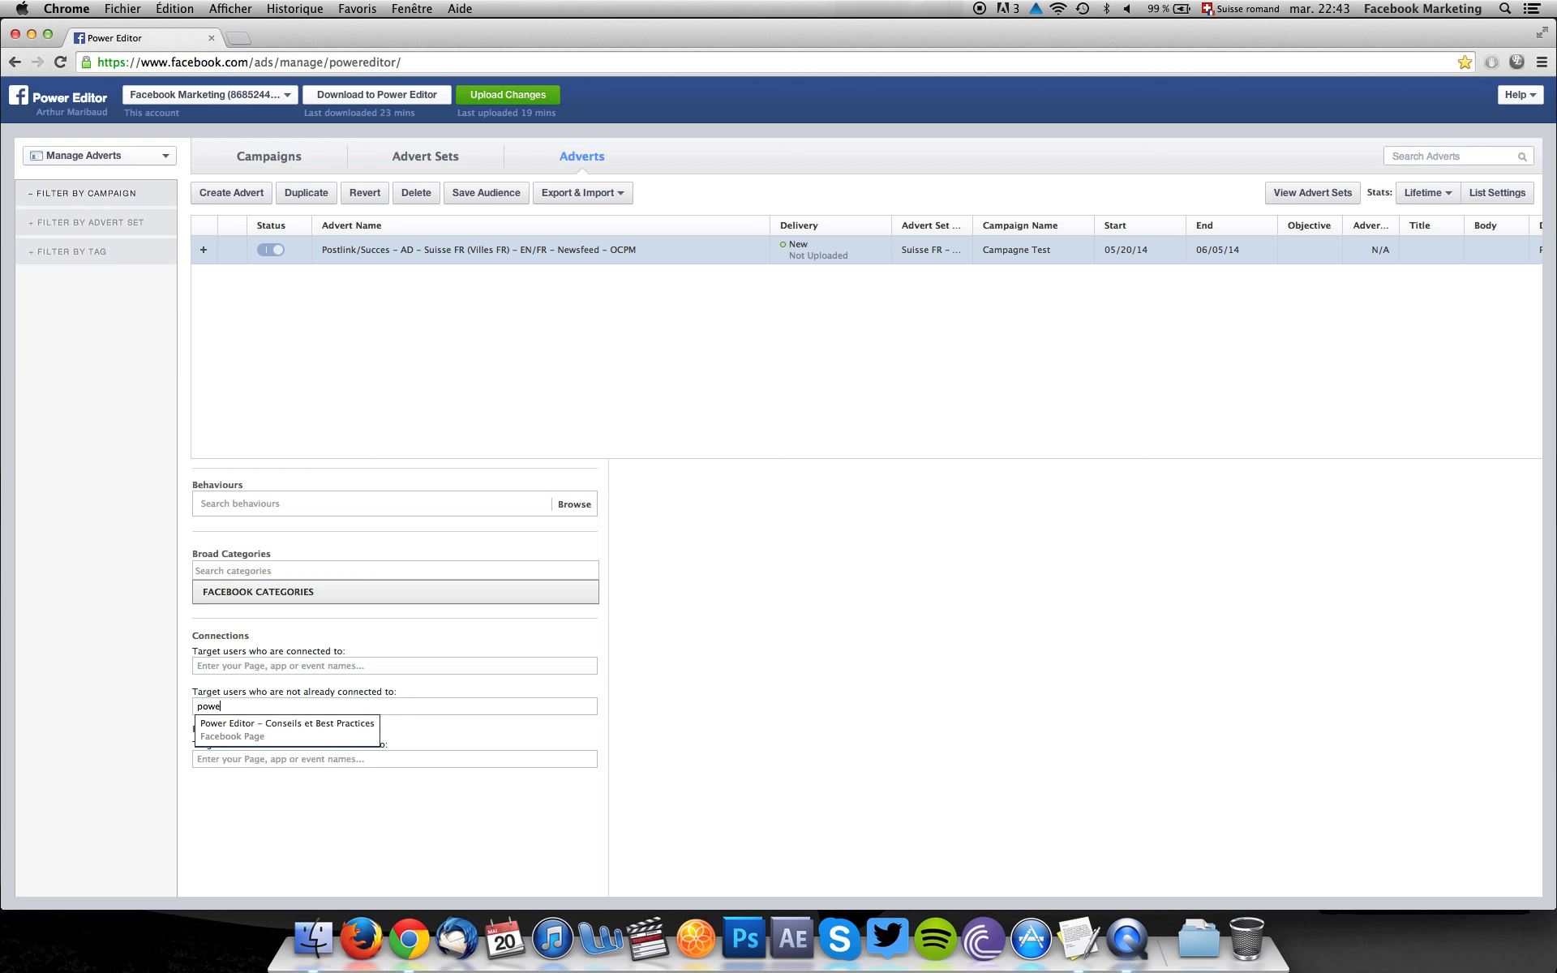
{"action": "left_click", "coordinate": [219, 728]}
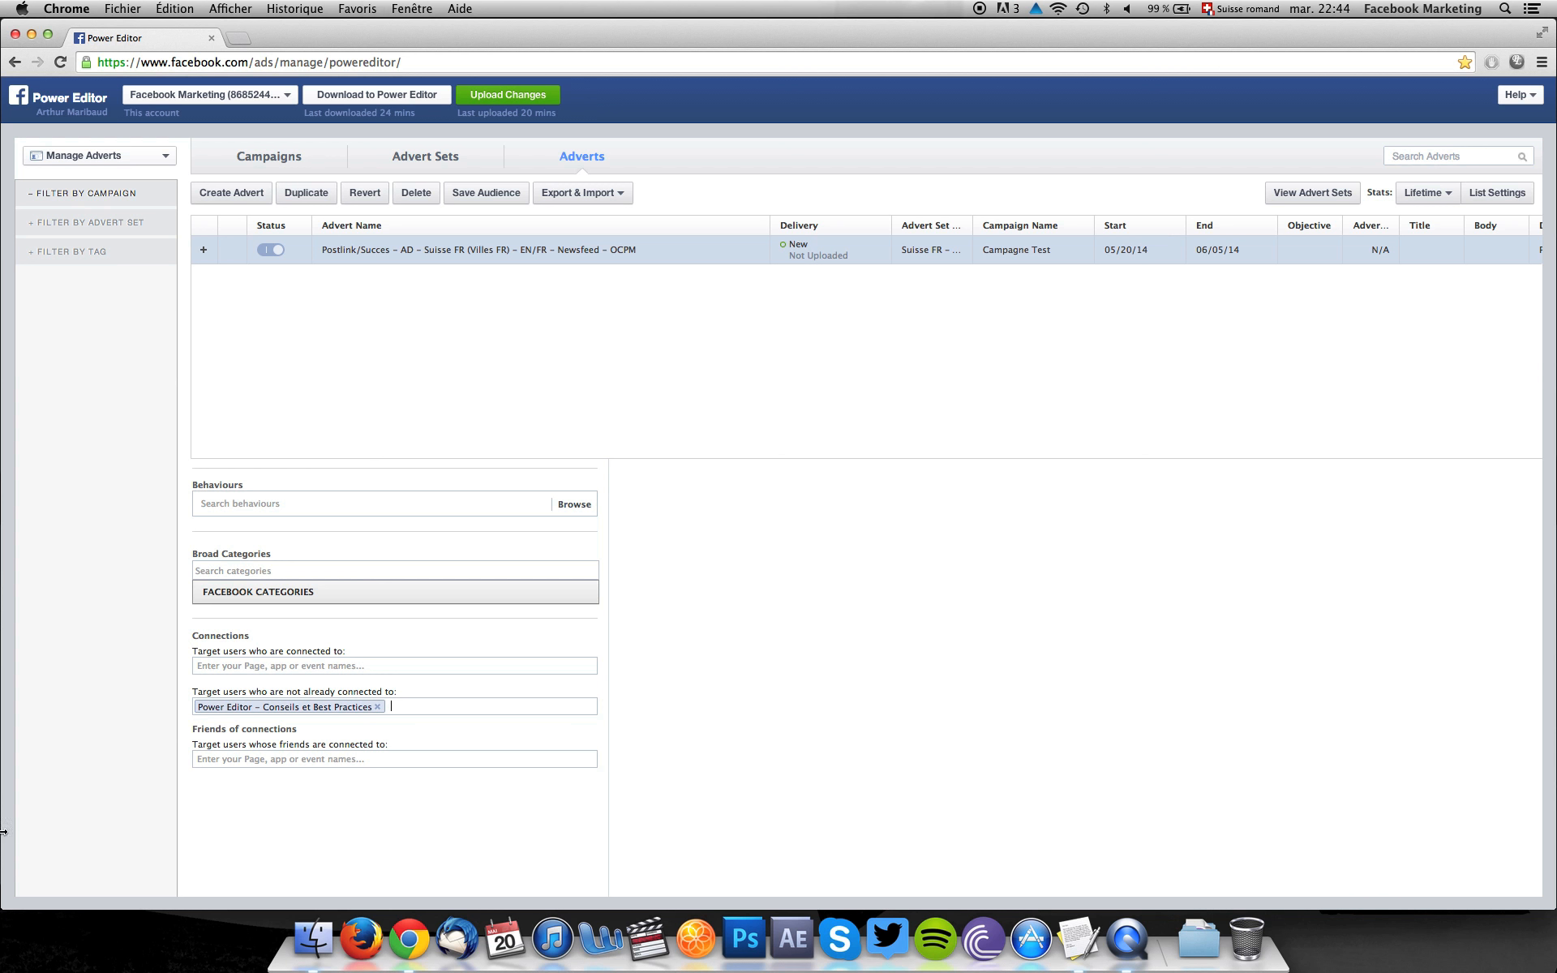
{"action": "scroll", "coordinate": [308, 704], "scroll_direction": "up", "scroll_amount": 15}
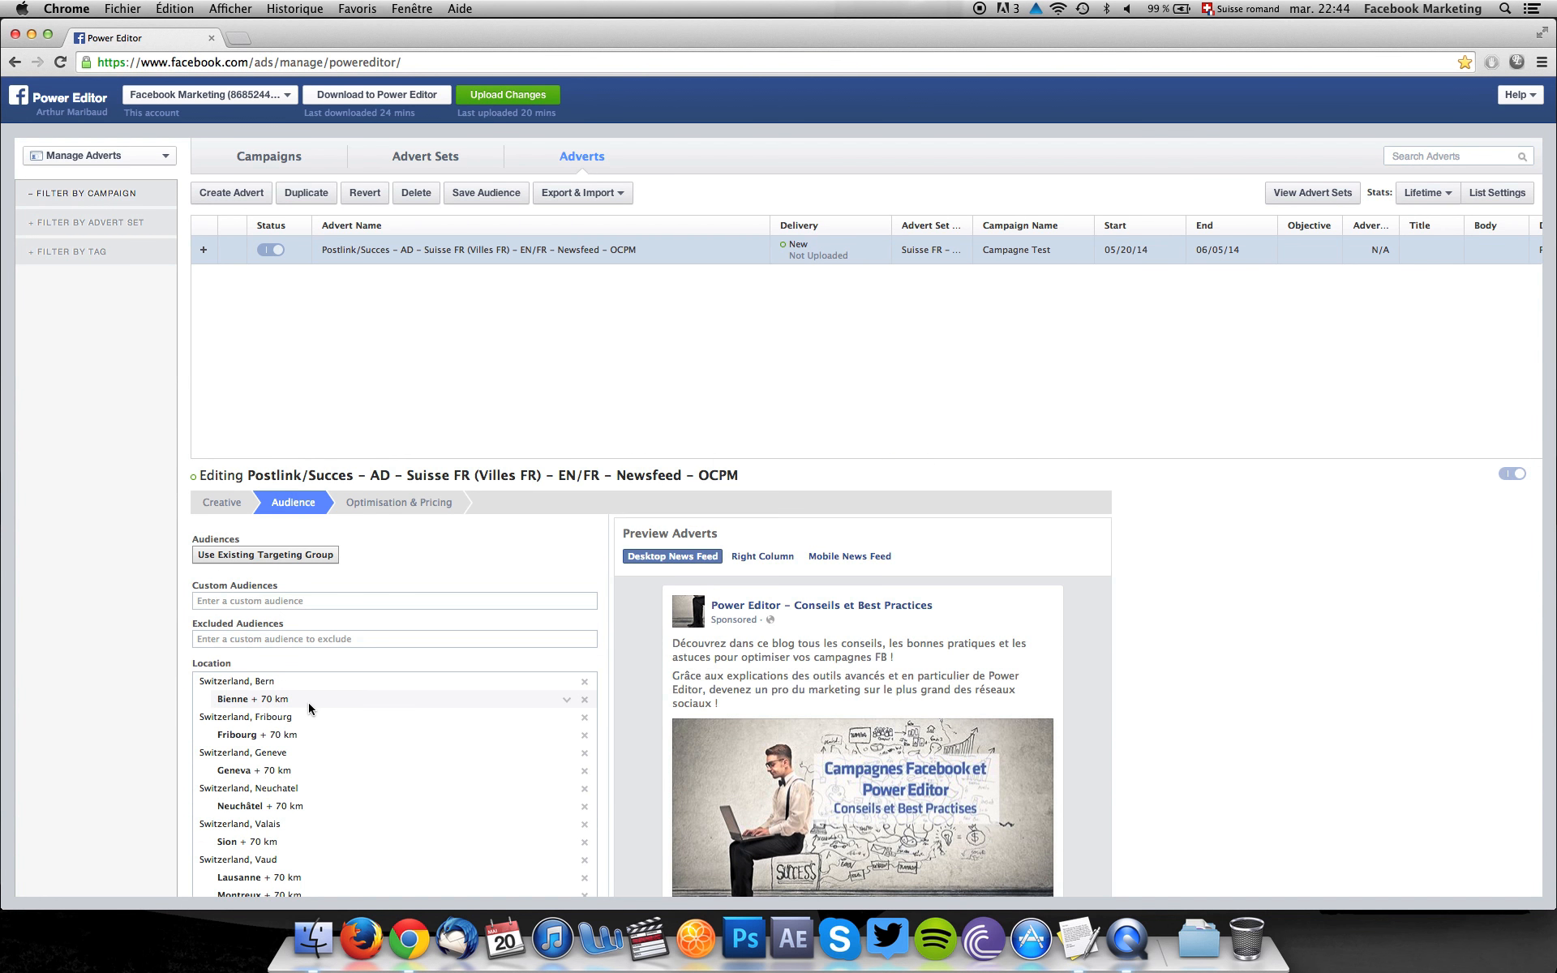
{"action": "left_click", "coordinate": [381, 503]}
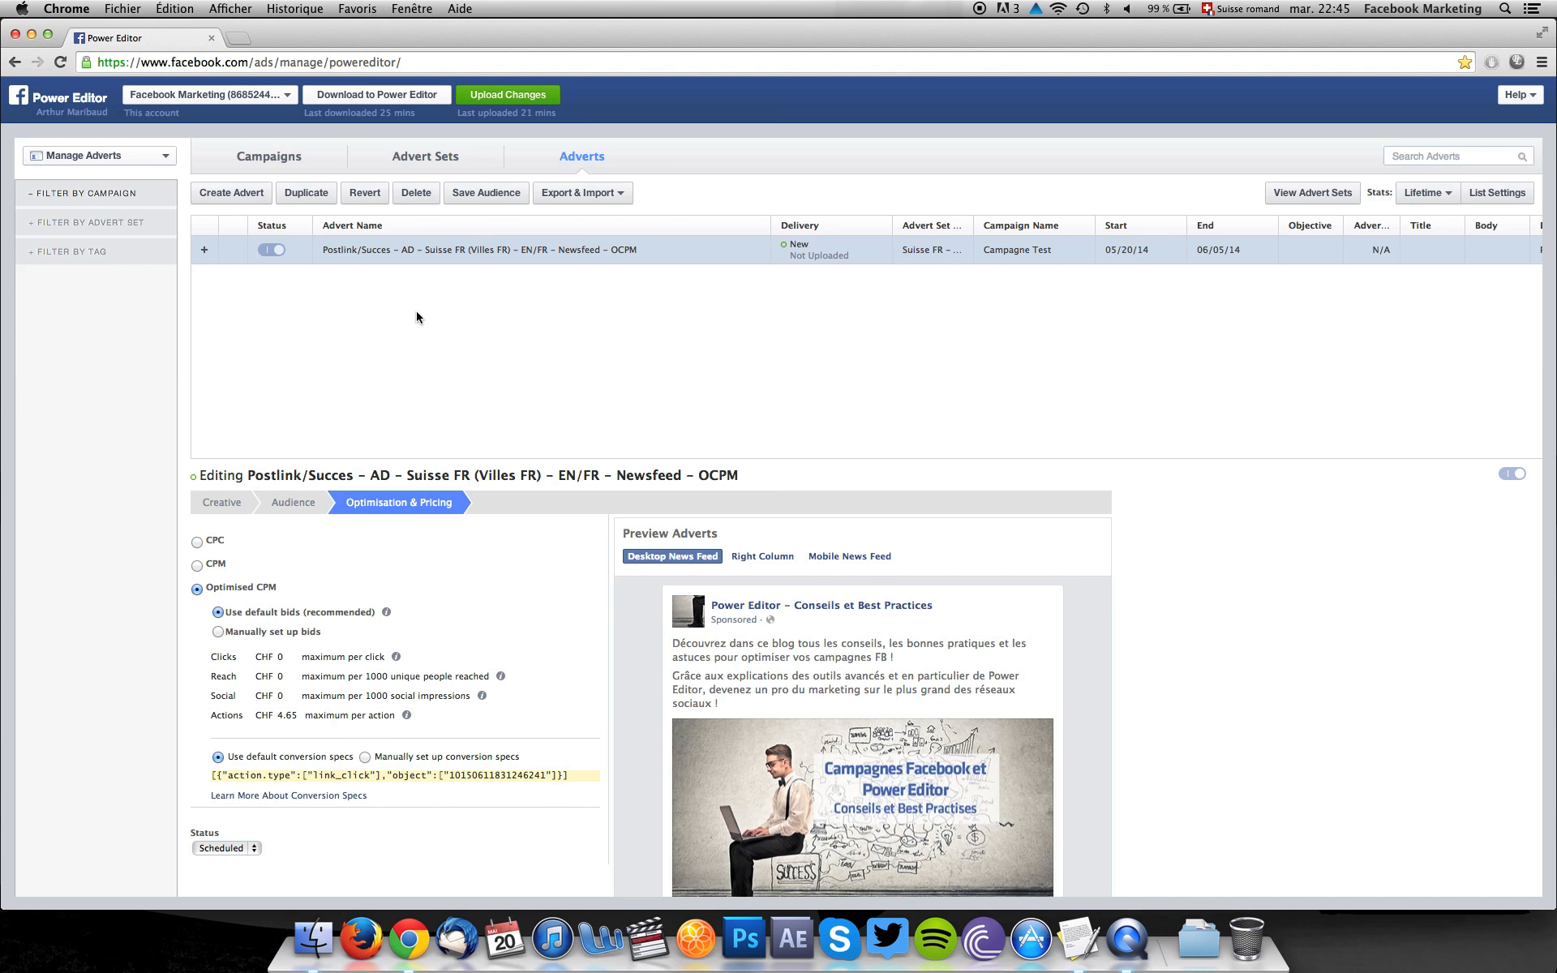
Duplicate the advert set "Suisse FR - FR/EN - Newsfeed" within the existing campaign "Campagne Test".
{"action": "left_click", "coordinate": [405, 154]}
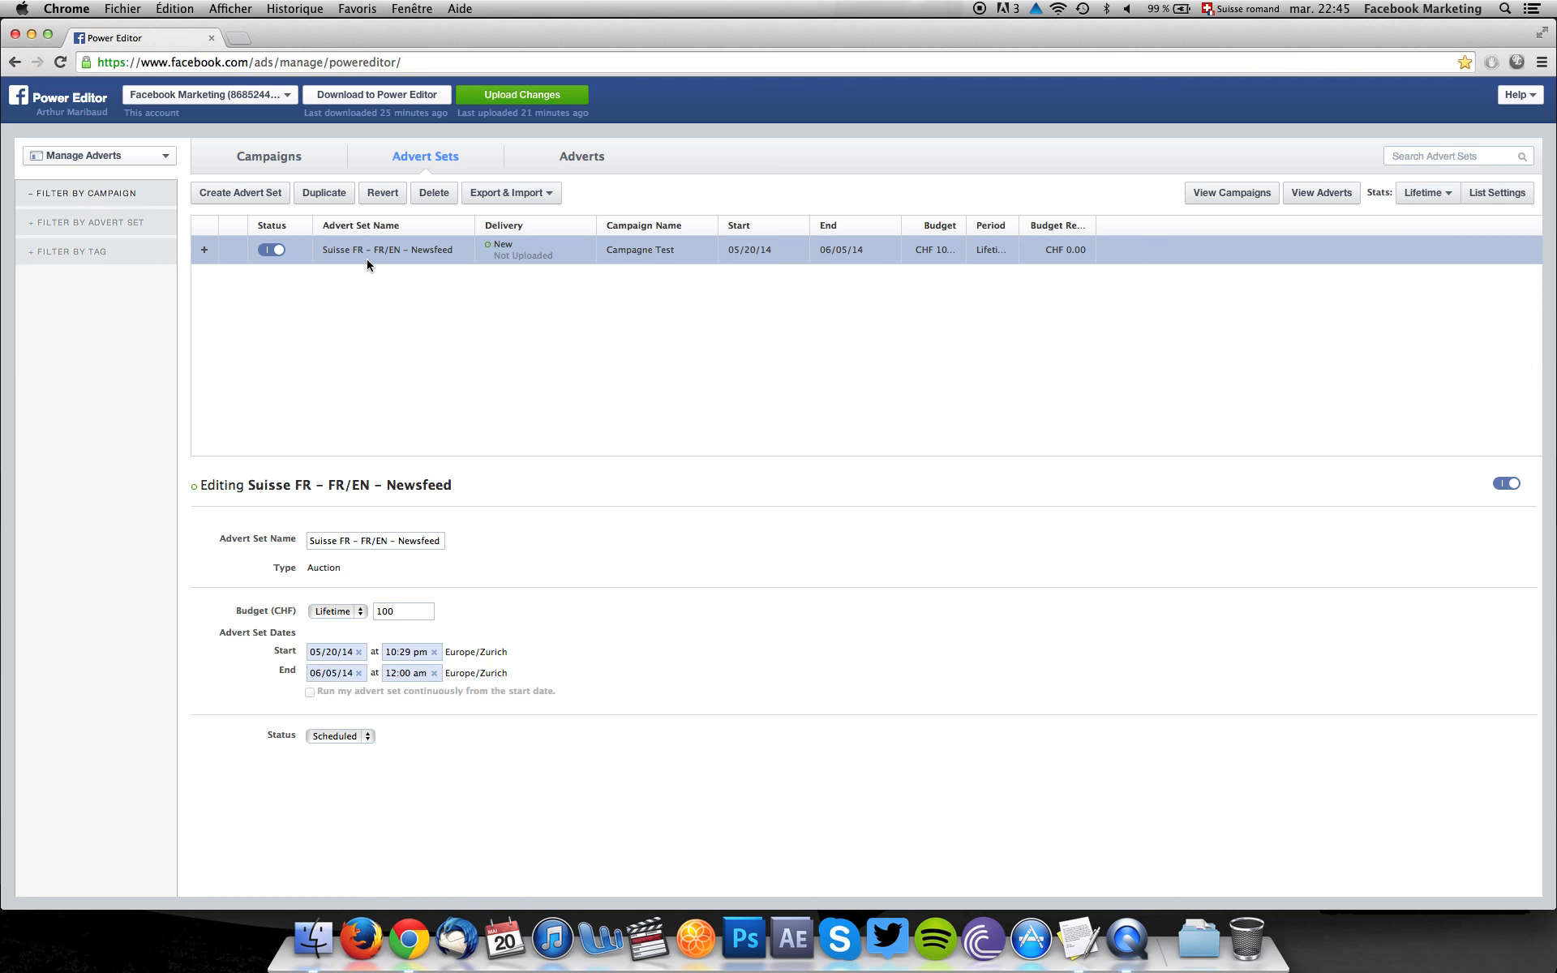
{"action": "left_click", "coordinate": [324, 193]}
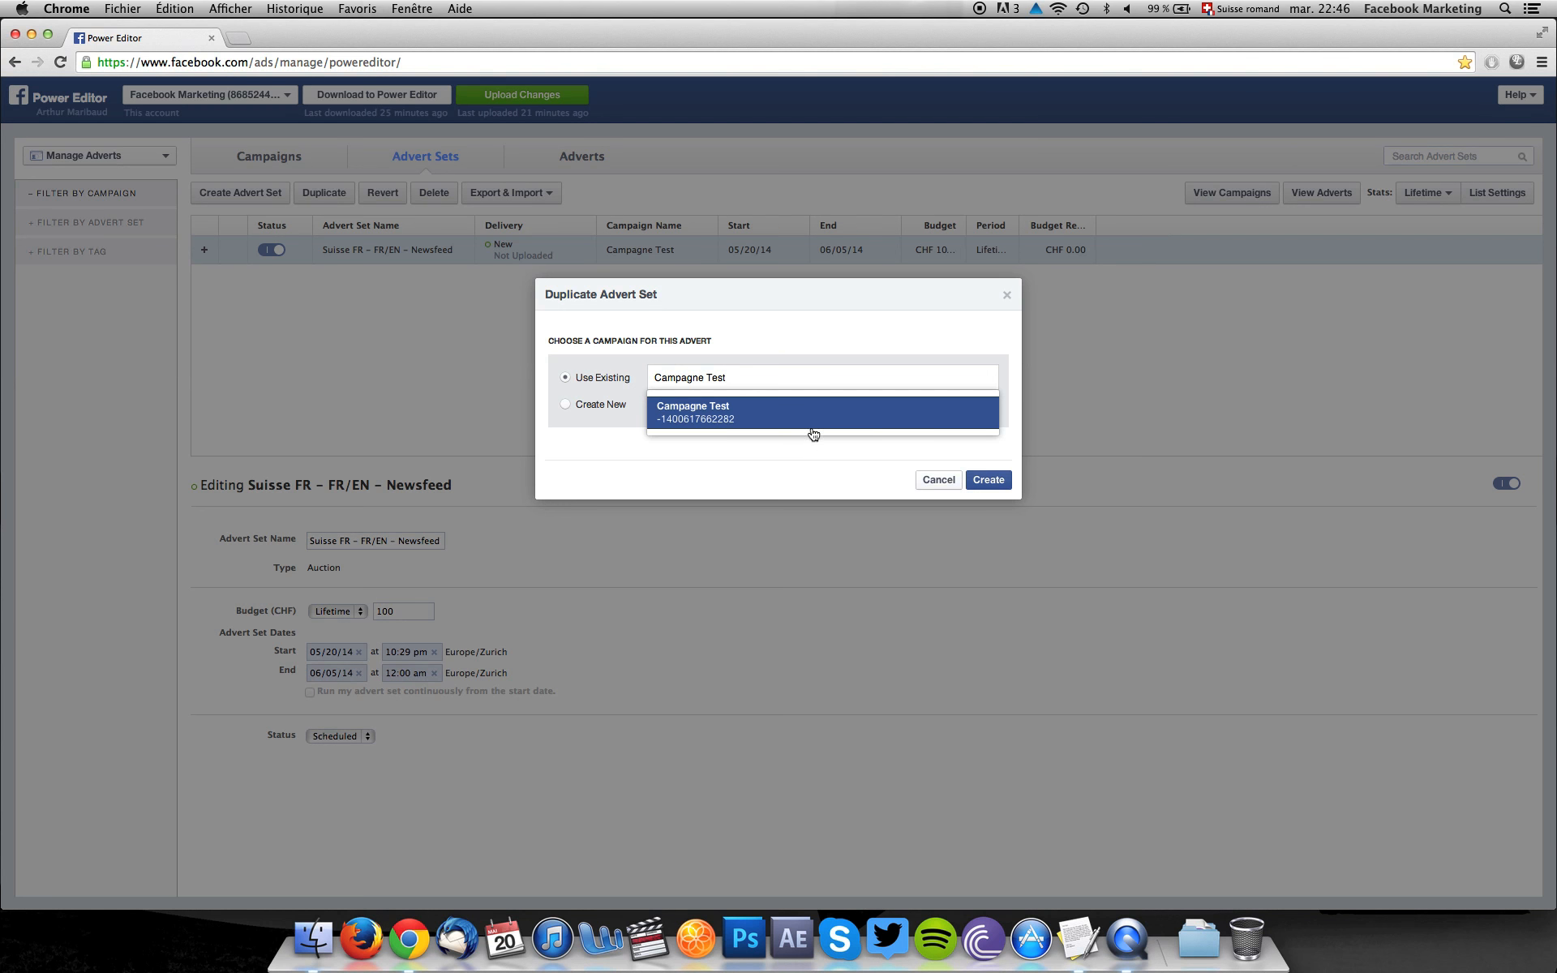
{"action": "left_click", "coordinate": [802, 433]}
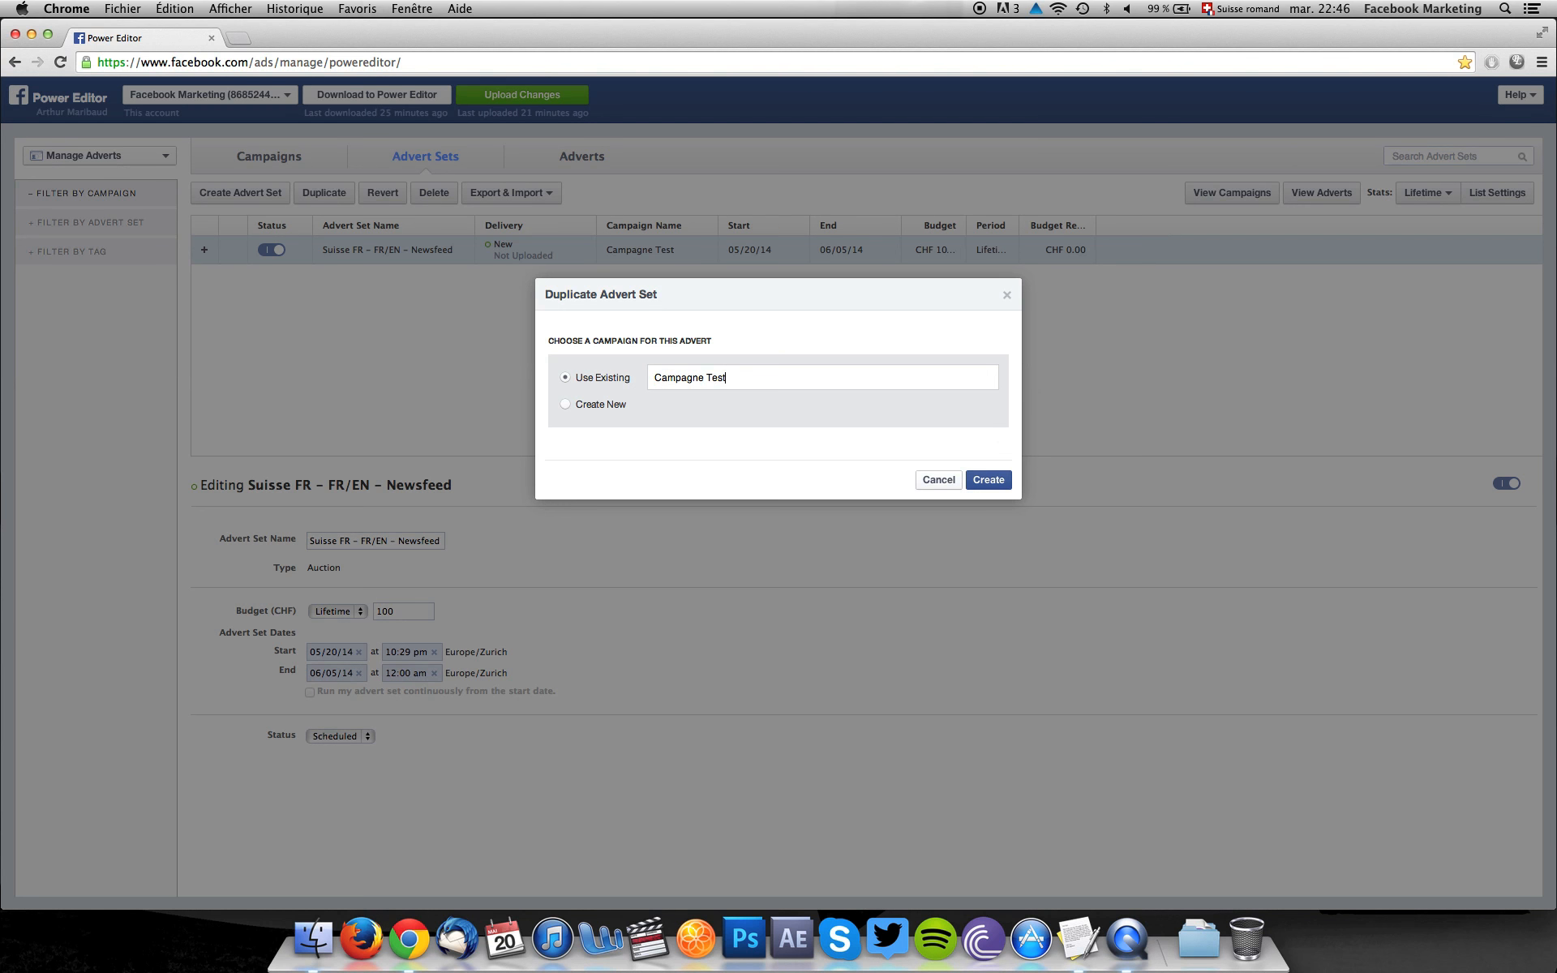
{"action": "left_click", "coordinate": [983, 482]}
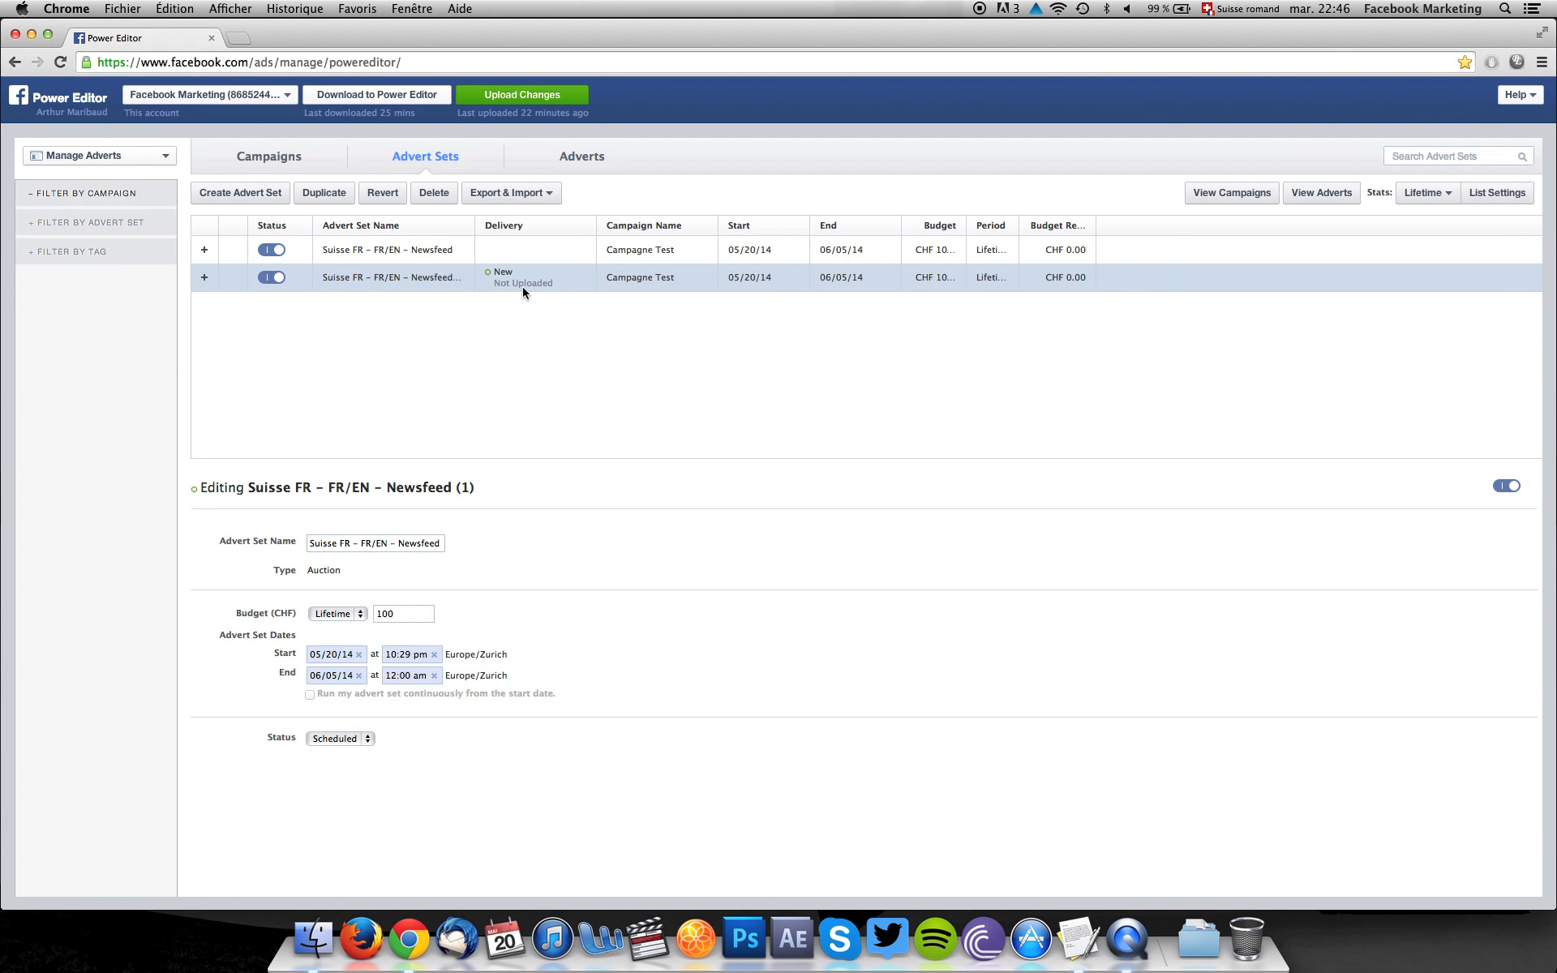
Widen the advert set name column and rename the duplicated advert set "Suisse FR - FR/EN - Marketplace".
{"action": "left_click_drag", "start_coordinate": [474, 231], "coordinate": [617, 230]}
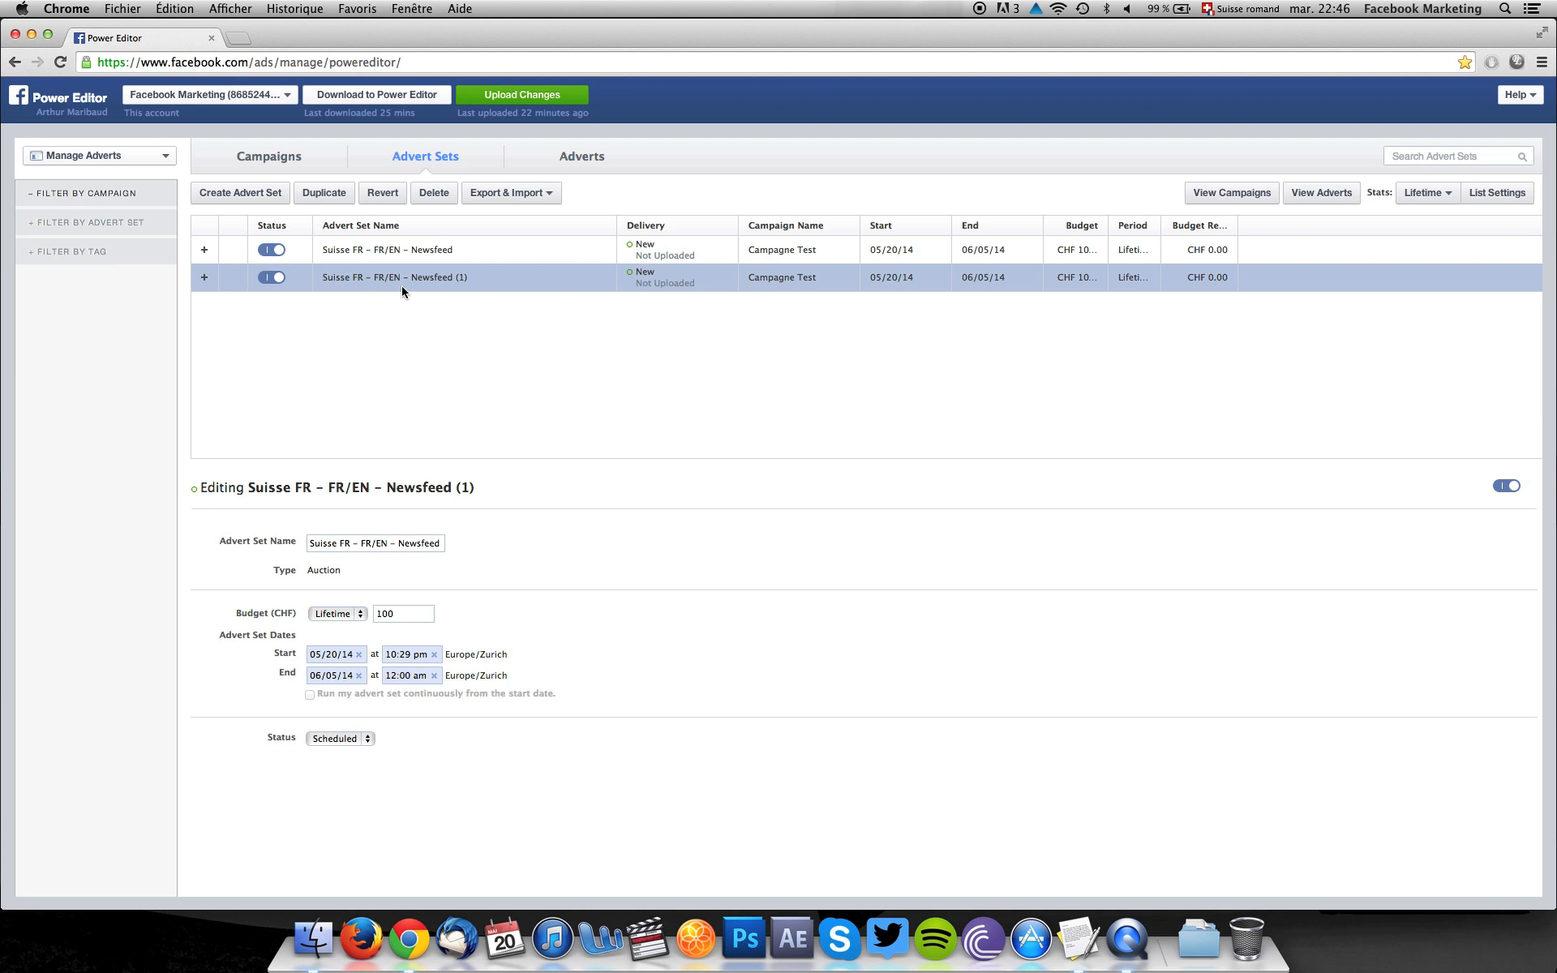
{"action": "left_click", "coordinate": [420, 543]}
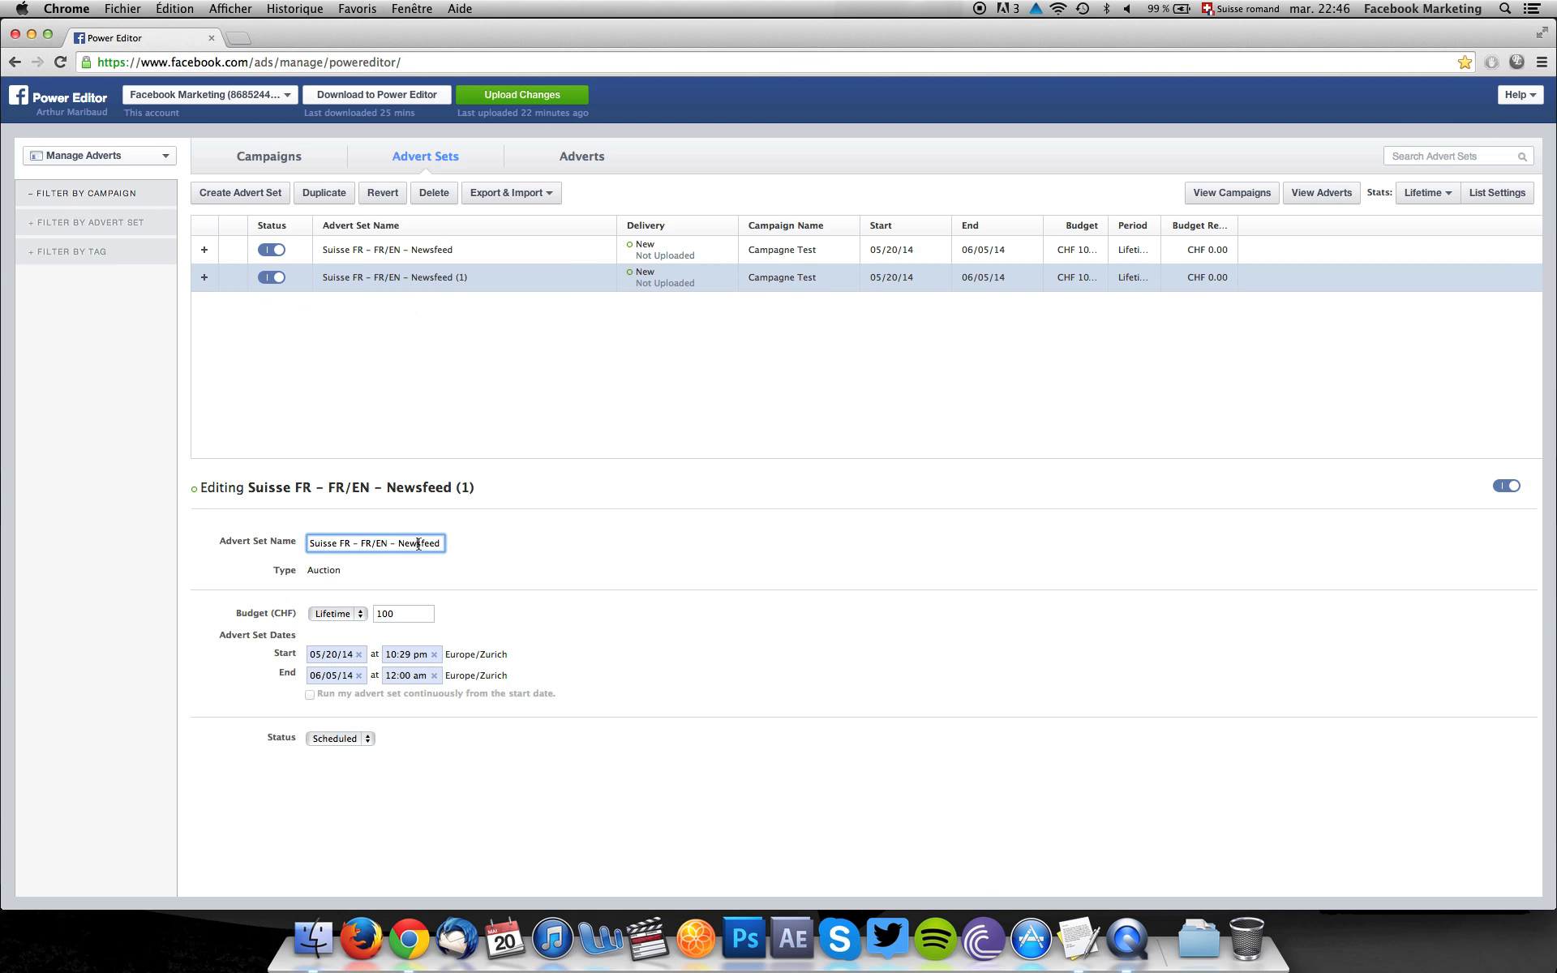
{"action": "key", "text": "Right"}
{"action": "key", "text": "Right"}
{"action": "key", "text": "Right"}
{"action": "key", "text": "Right"}
{"action": "left_click_drag", "start_coordinate": [386, 544], "coordinate": [488, 544]}
{"action": "type", "text": "Market"}
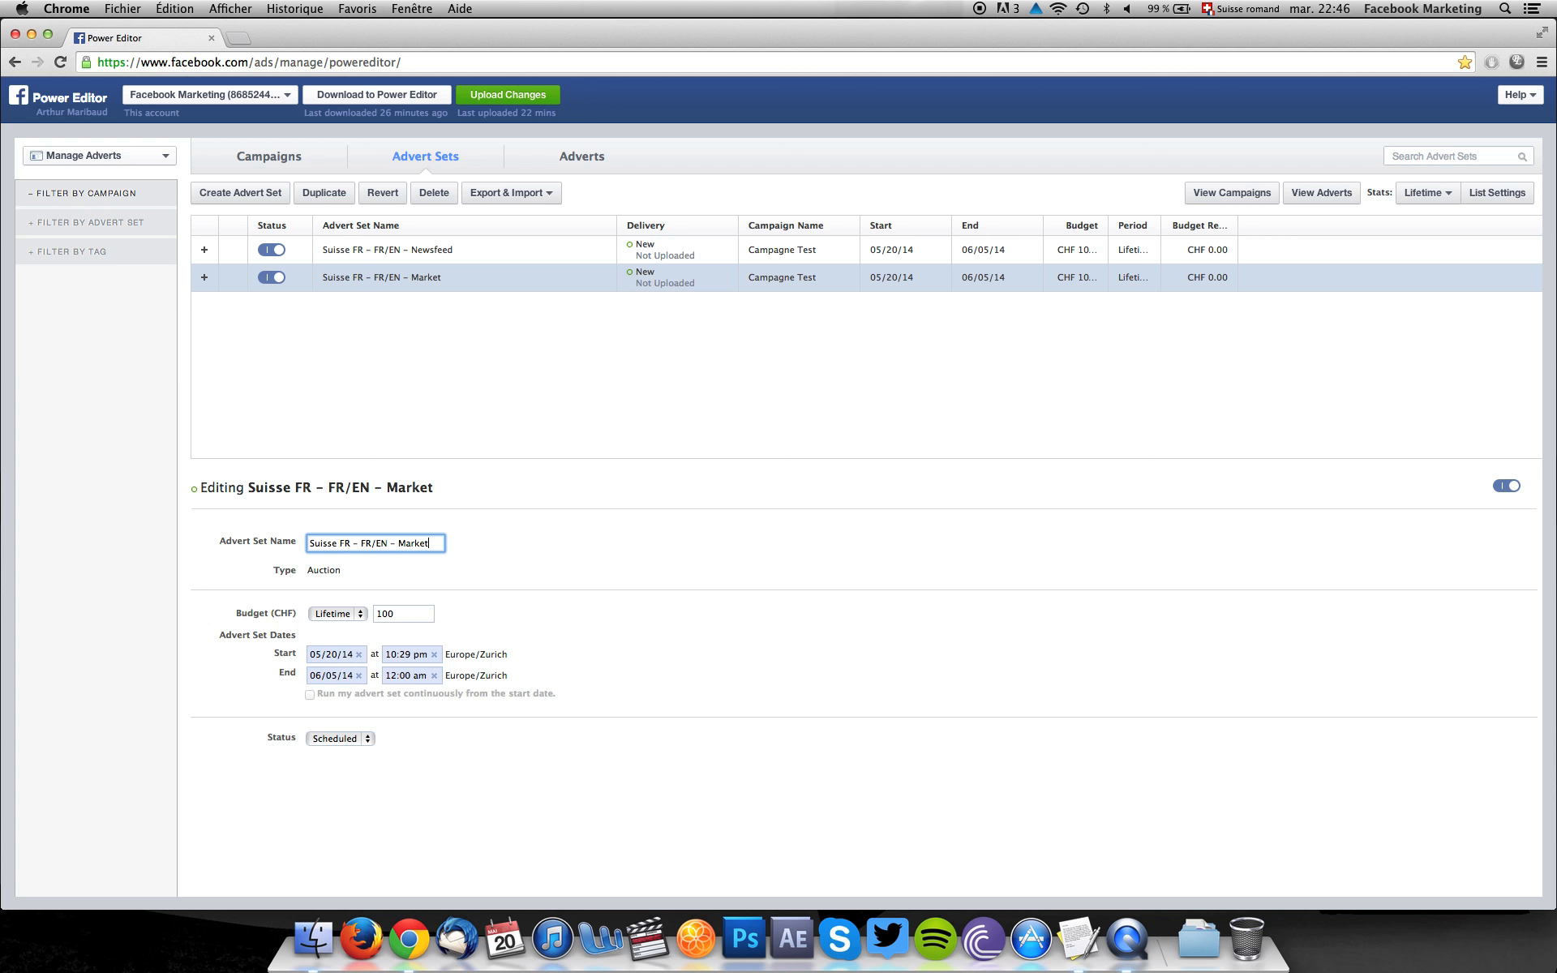
{"action": "type", "text": "place"}
{"action": "left_click", "coordinate": [385, 584]}
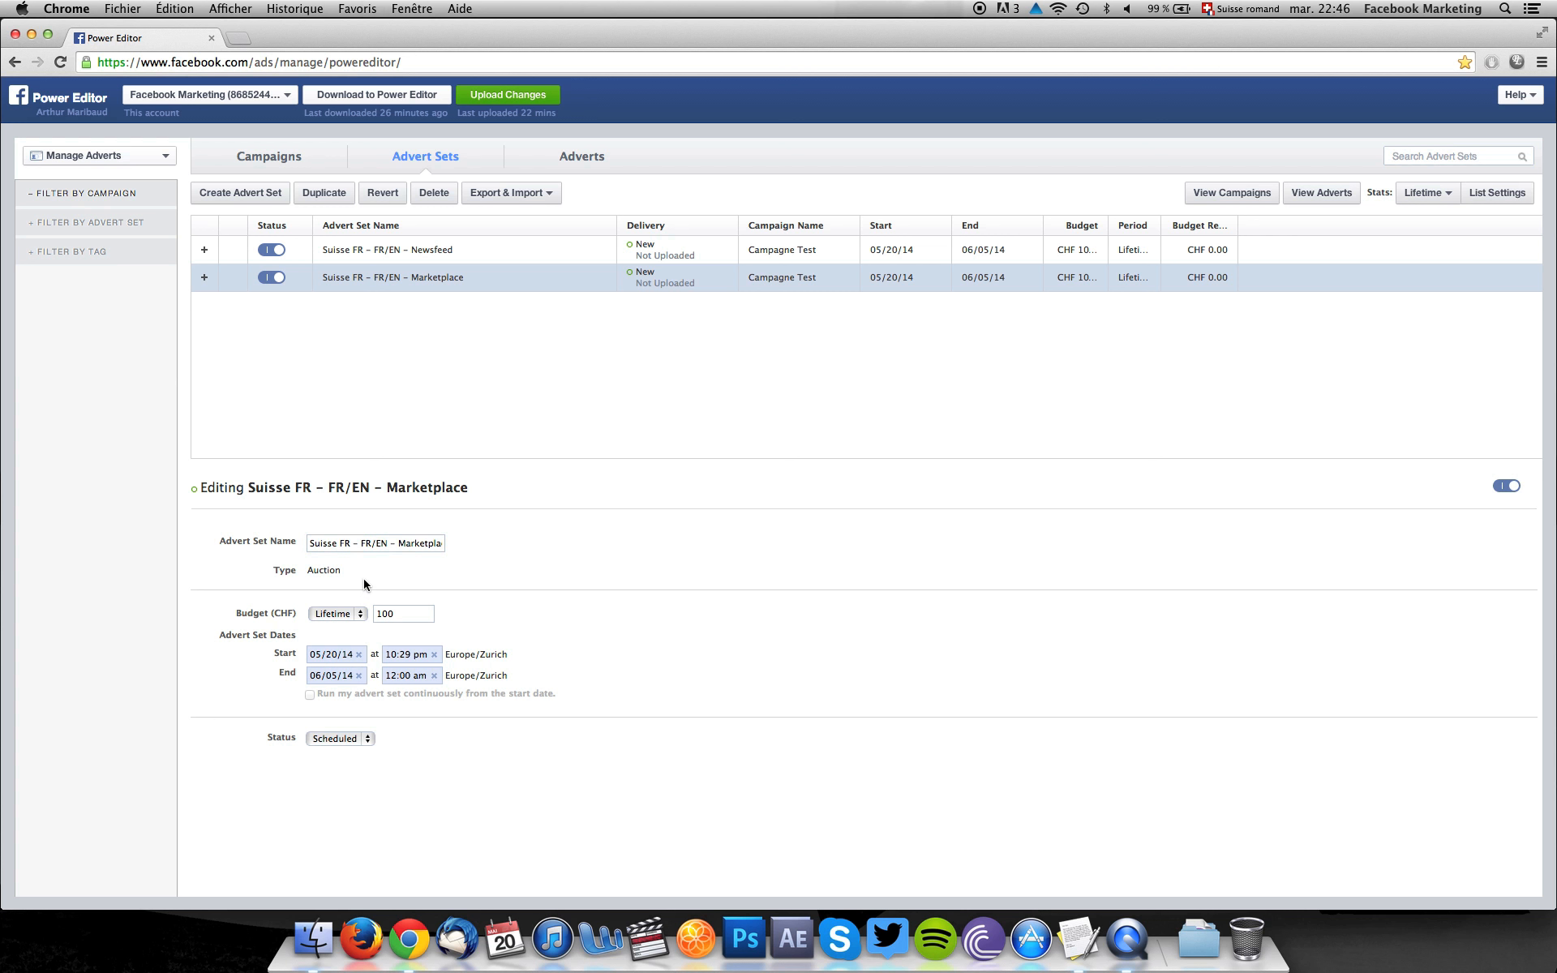
Set the budget of the "Suisse FR - FR/EN - Marketplace" advert set to CHF 50 daily.
{"action": "double_click", "coordinate": [407, 613]}
{"action": "key", "text": "BackSpace"}
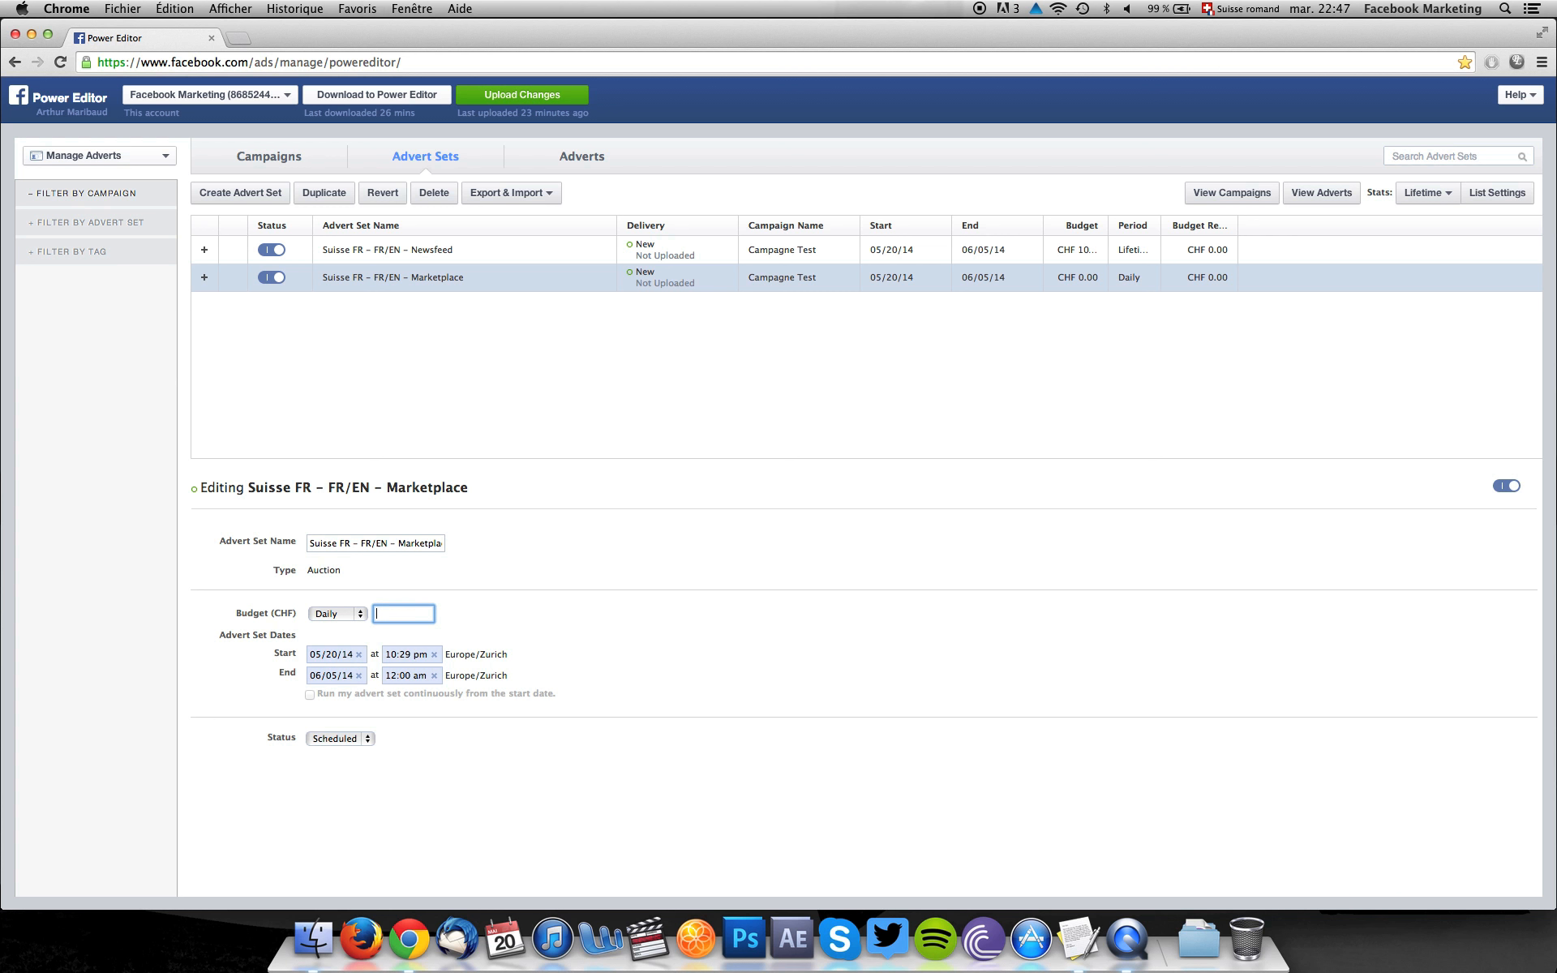
{"action": "type", "text": "50"}
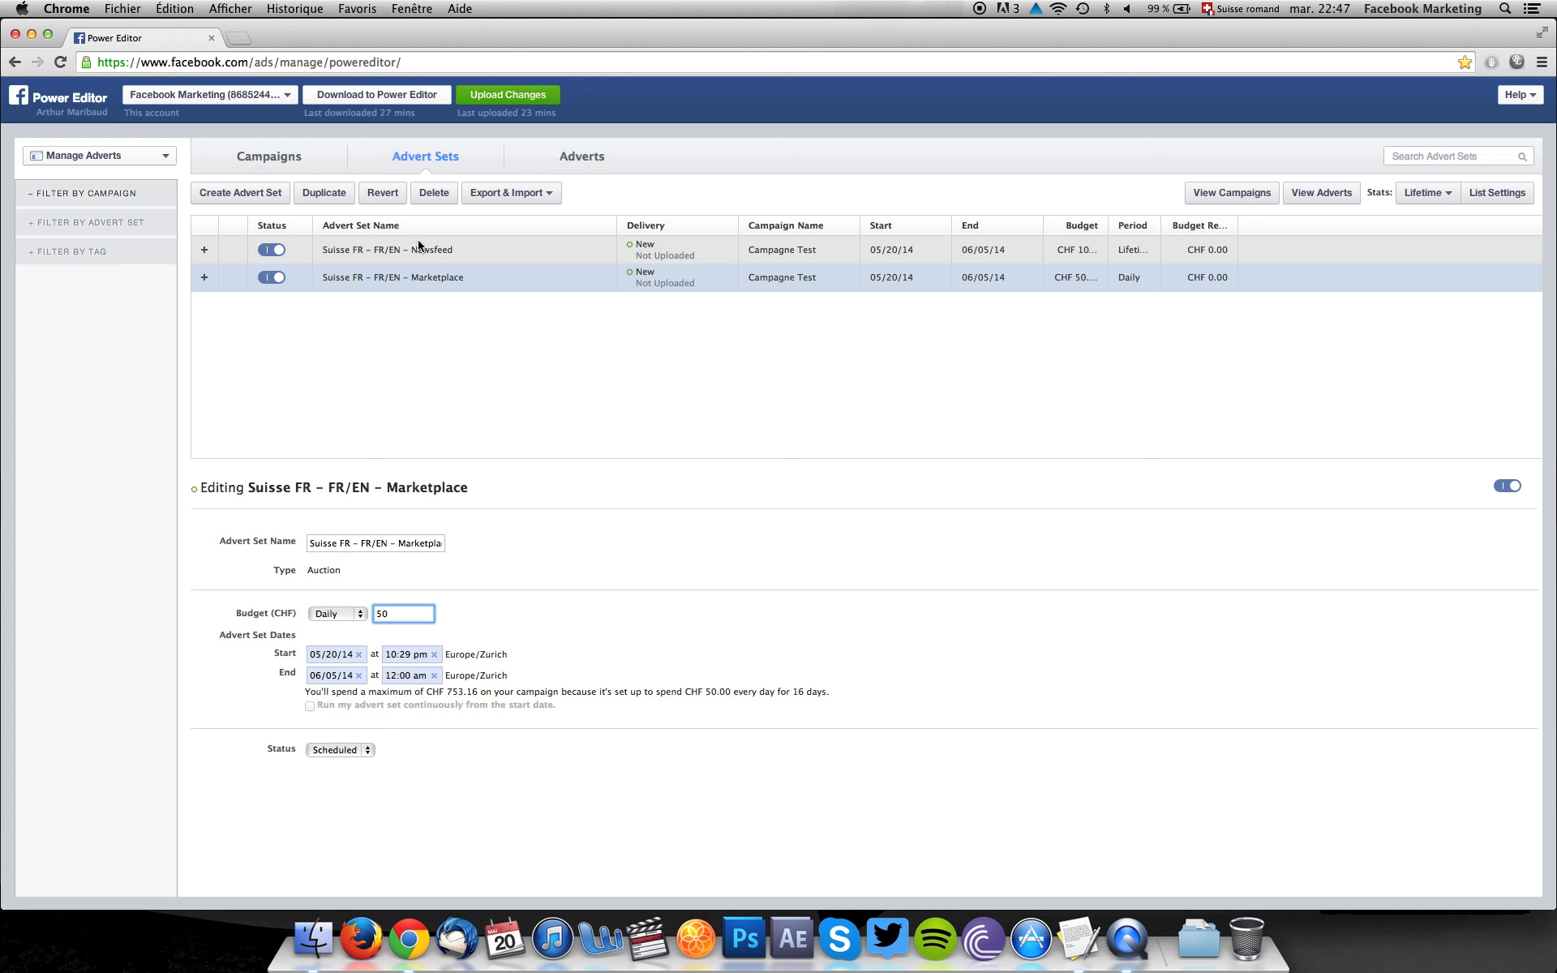
Open the Marketplace advert set's advert and rename it "Postlink/Succes - AD - Suisse FR (Villes FR) - EN/FR - Marketplace - OCPM".
{"action": "left_click", "coordinate": [389, 286]}
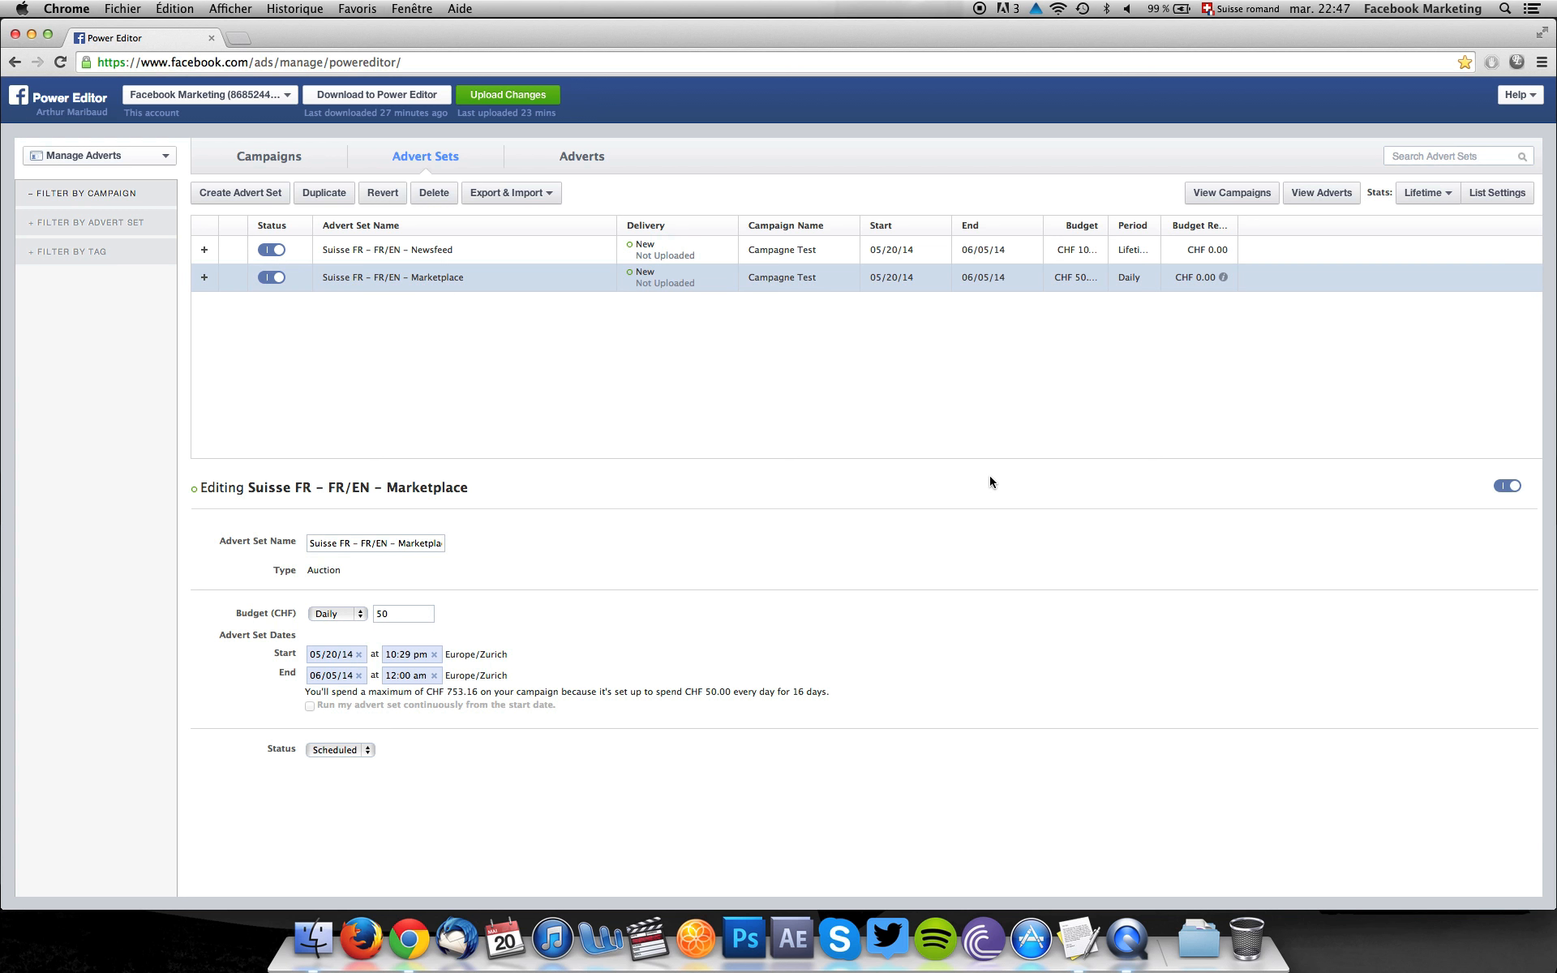
{"action": "left_click", "coordinate": [1314, 192]}
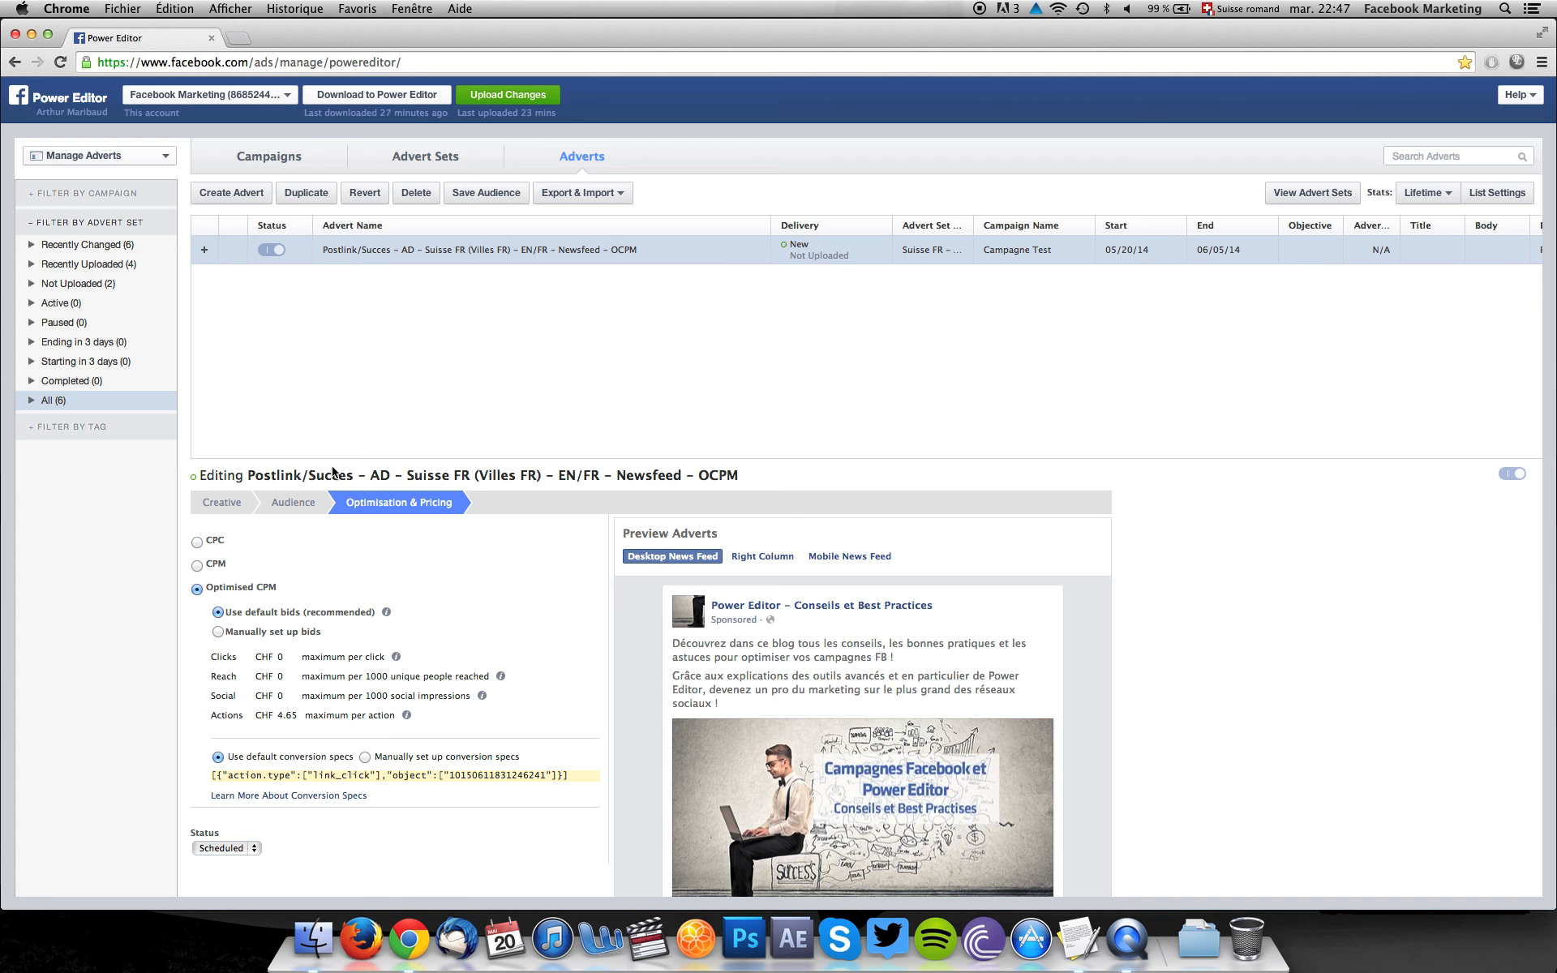
{"action": "left_click", "coordinate": [226, 509]}
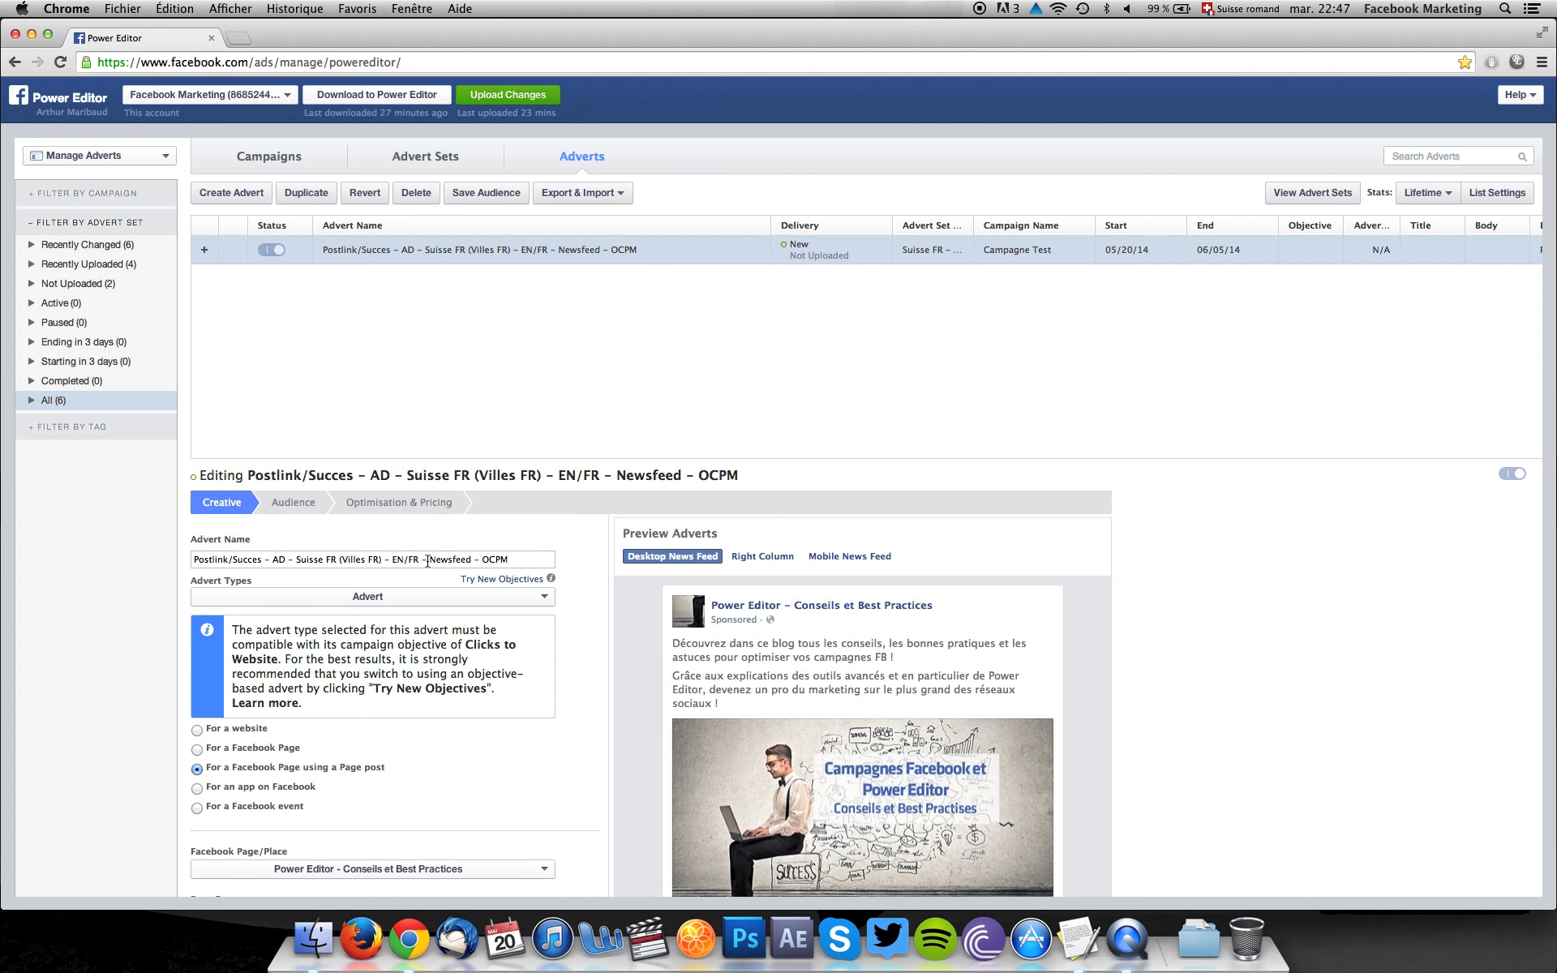
{"action": "left_click_drag", "start_coordinate": [427, 562], "coordinate": [471, 559]}
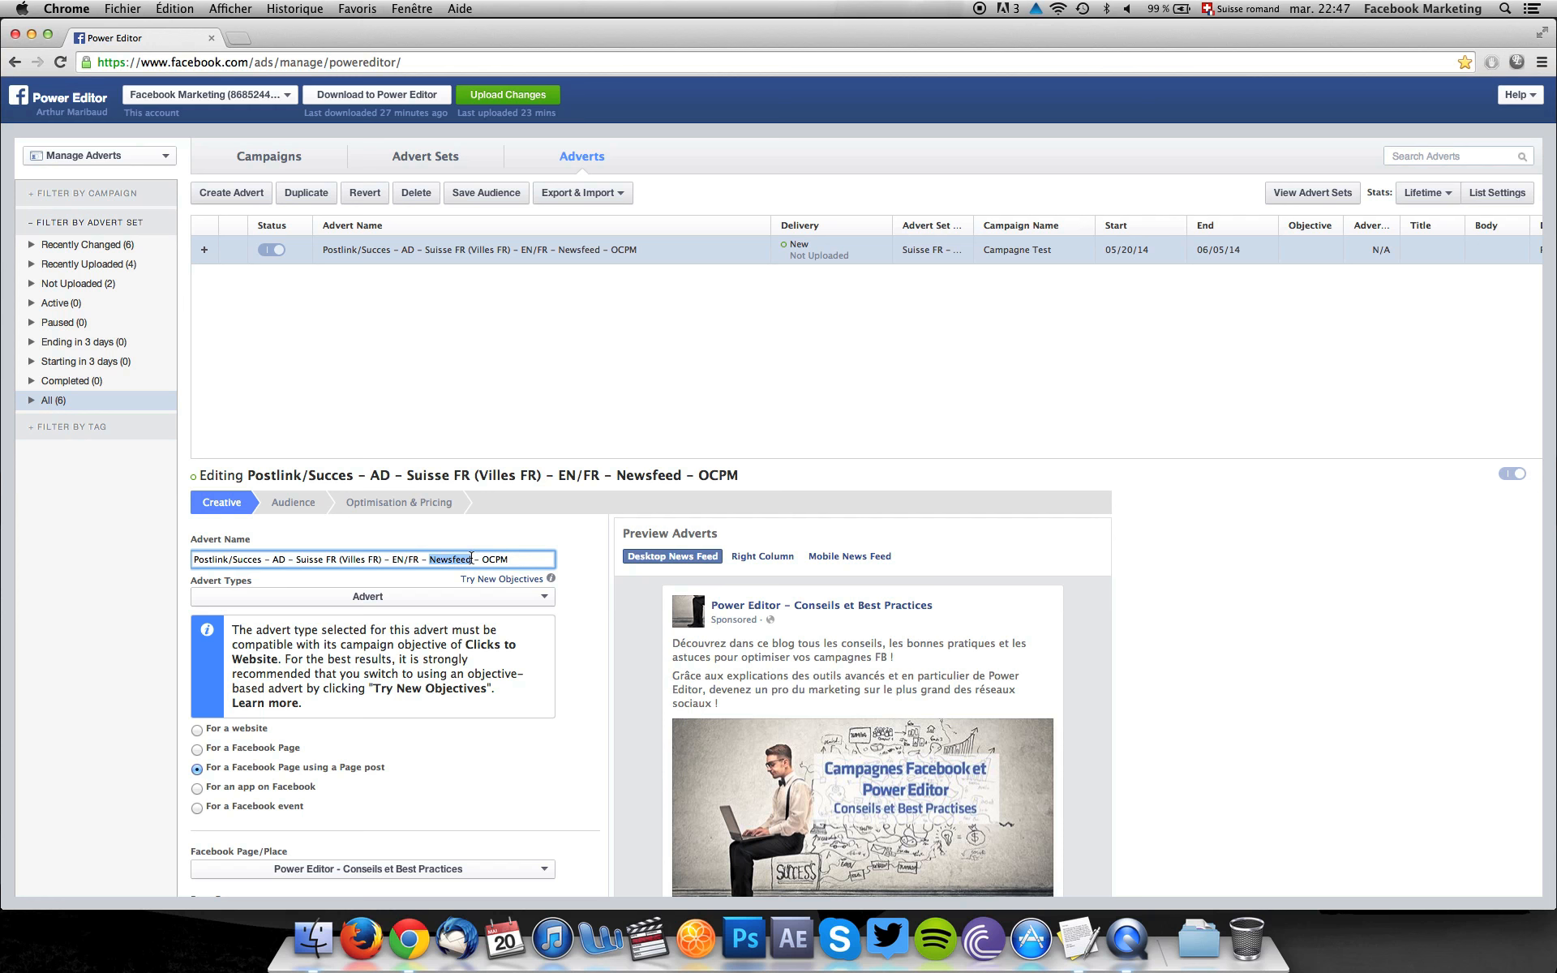
{"action": "type", "text": "Marketpl"}
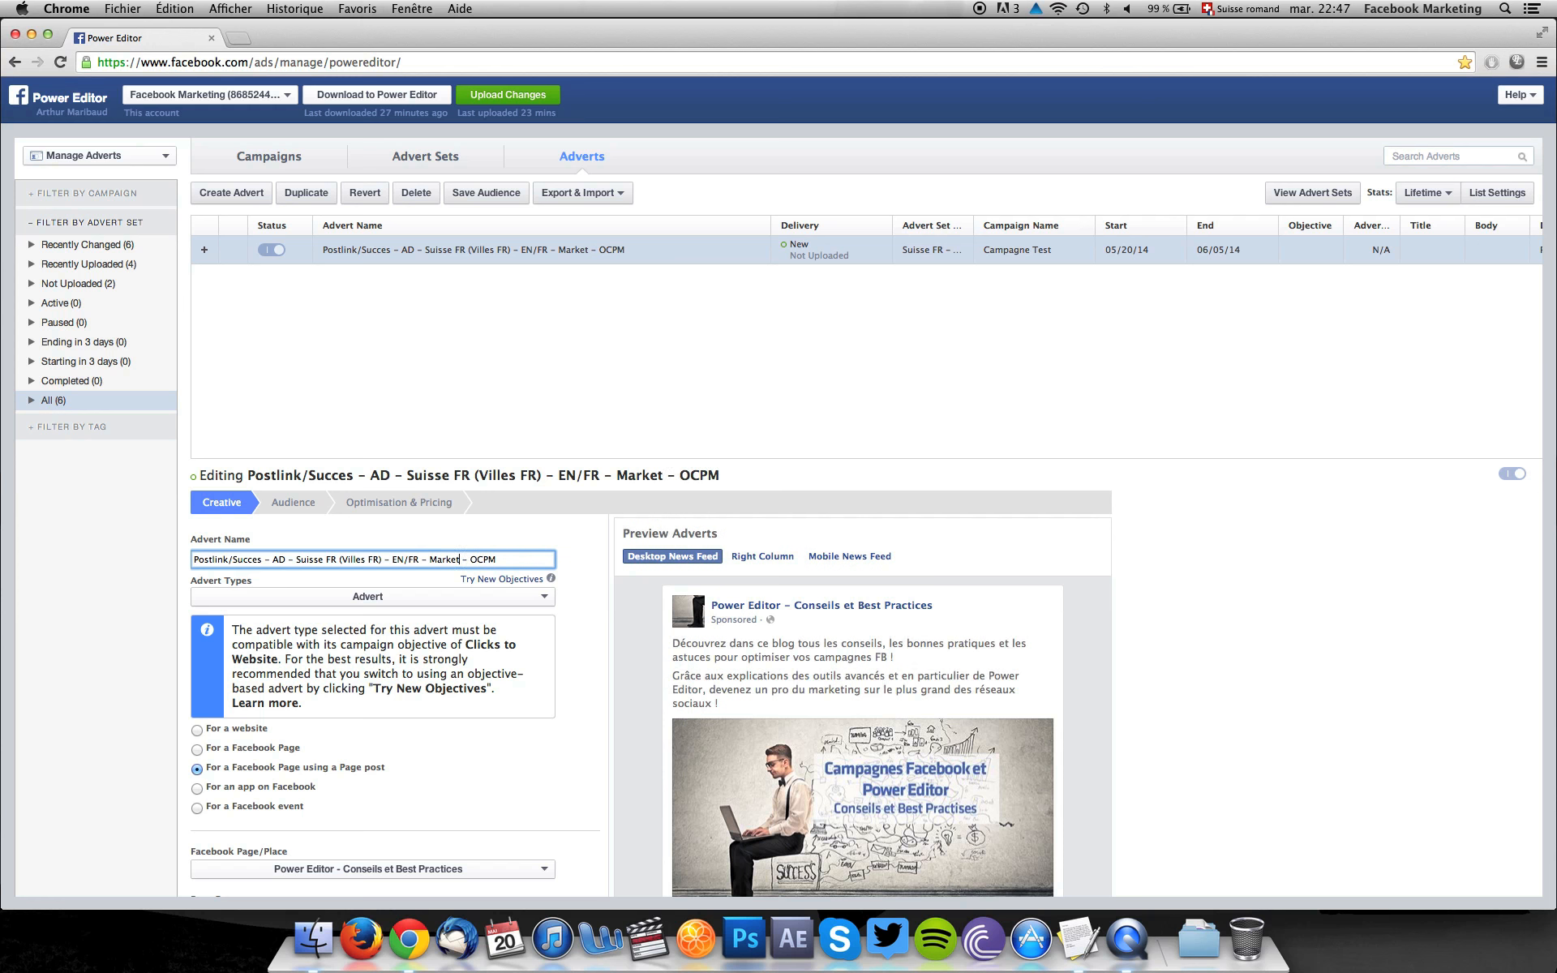
{"action": "type", "text": "ace"}
{"action": "scroll", "coordinate": [414, 772], "scroll_direction": "down", "scroll_amount": 2}
{"action": "scroll", "coordinate": [353, 693], "scroll_direction": "down", "scroll_amount": 6}
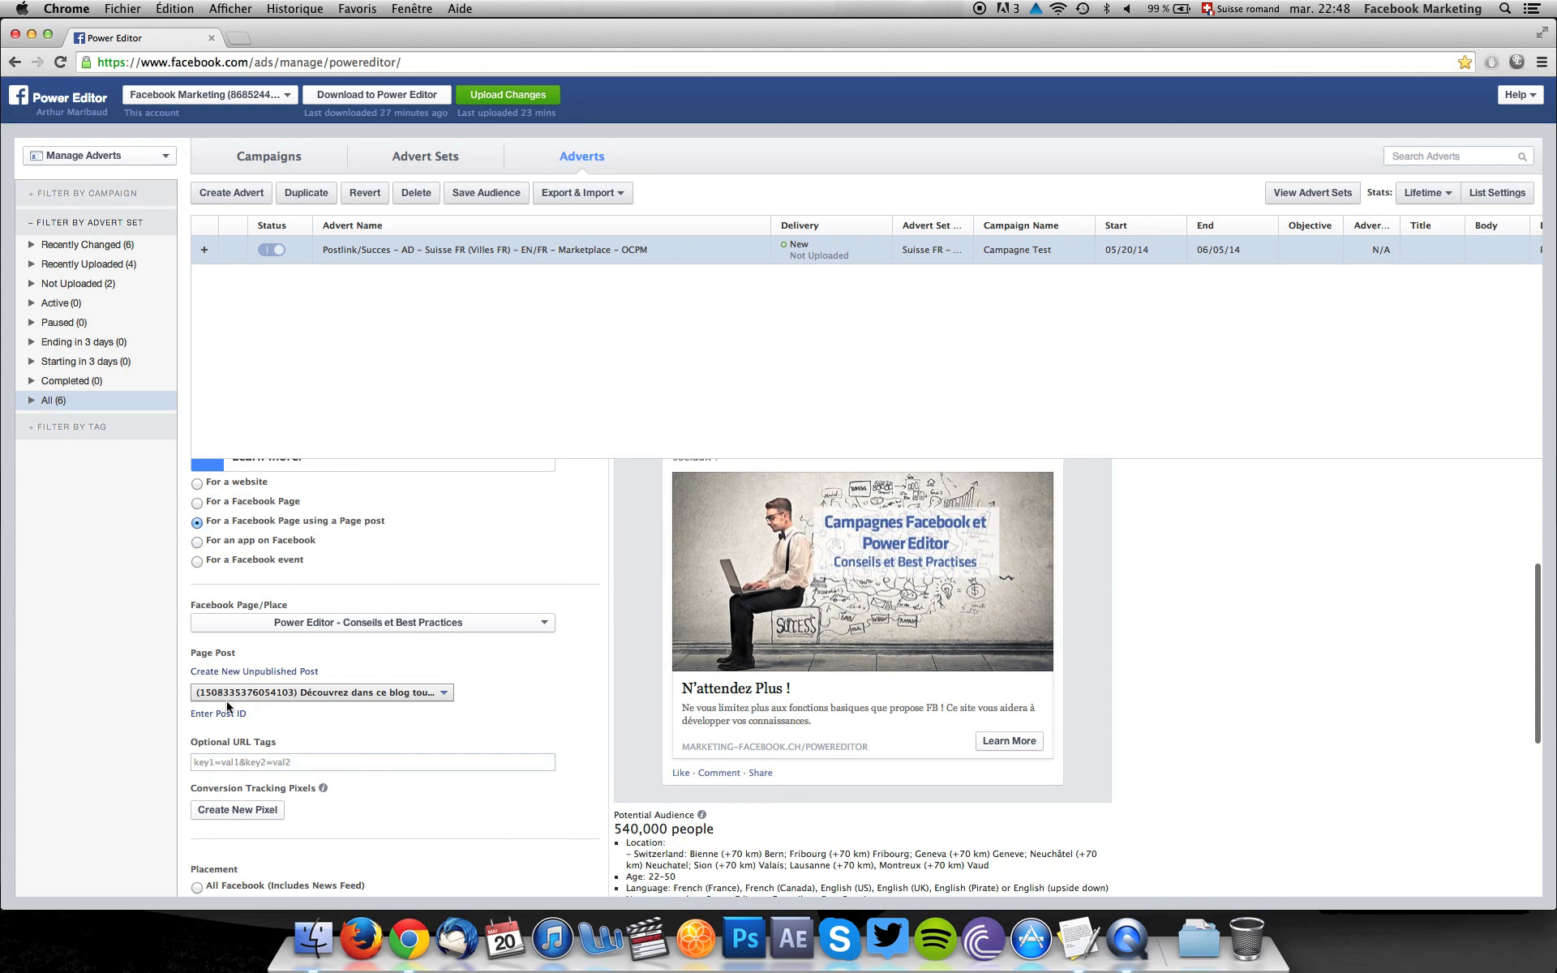
{"action": "left_click", "coordinate": [219, 717]}
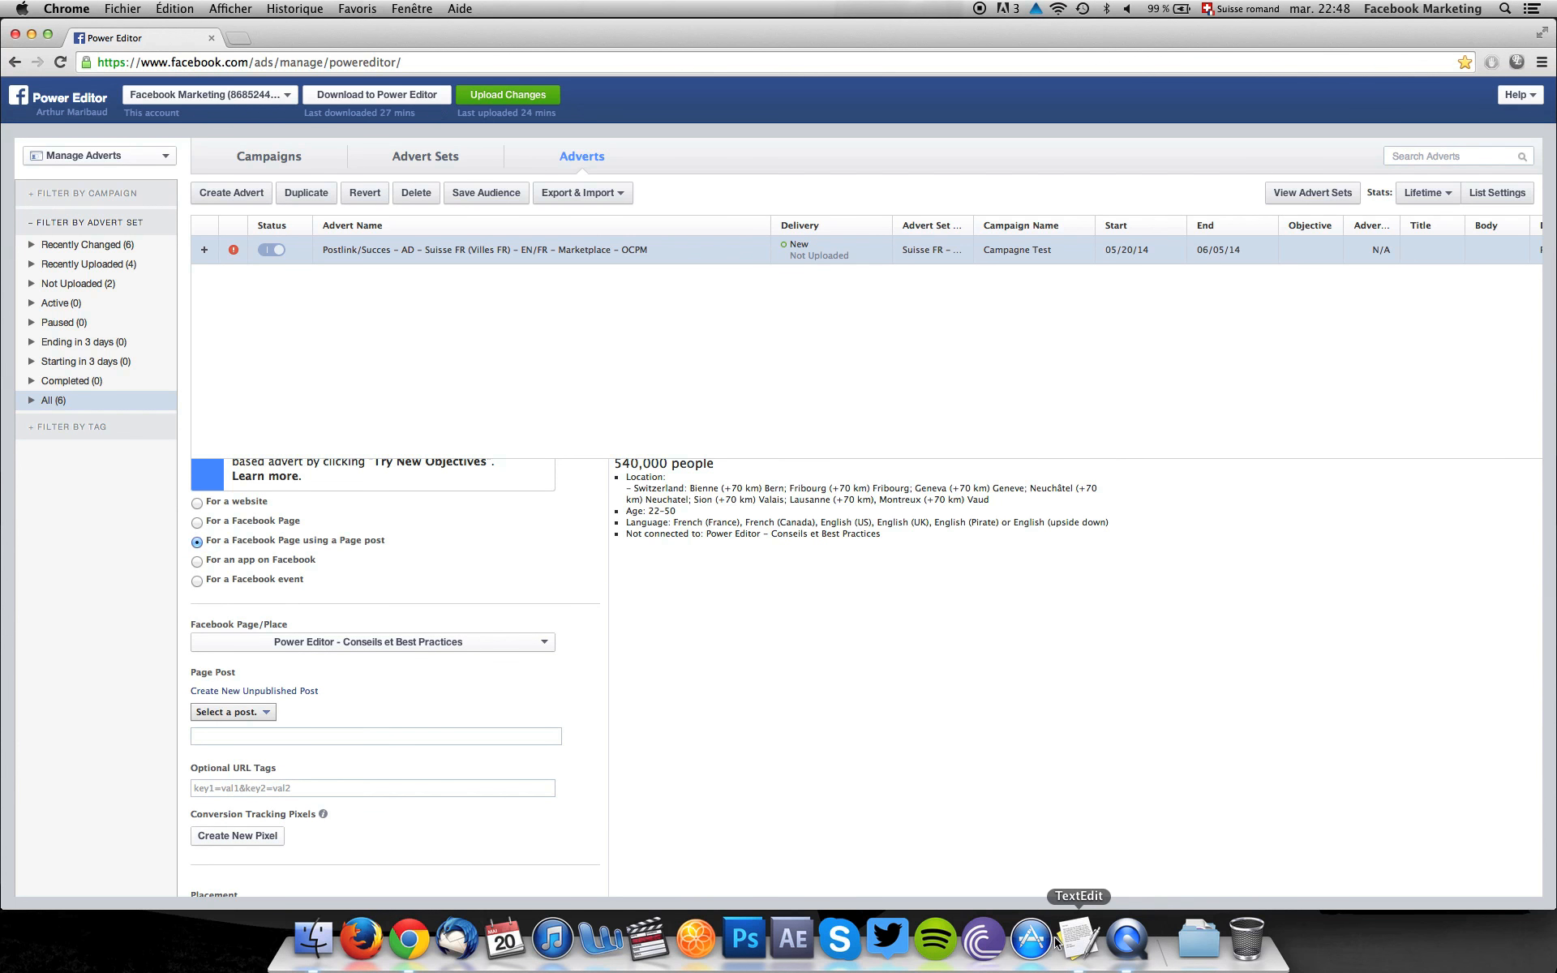
{"action": "left_click", "coordinate": [1095, 931]}
{"action": "double_click", "coordinate": [252, 390]}
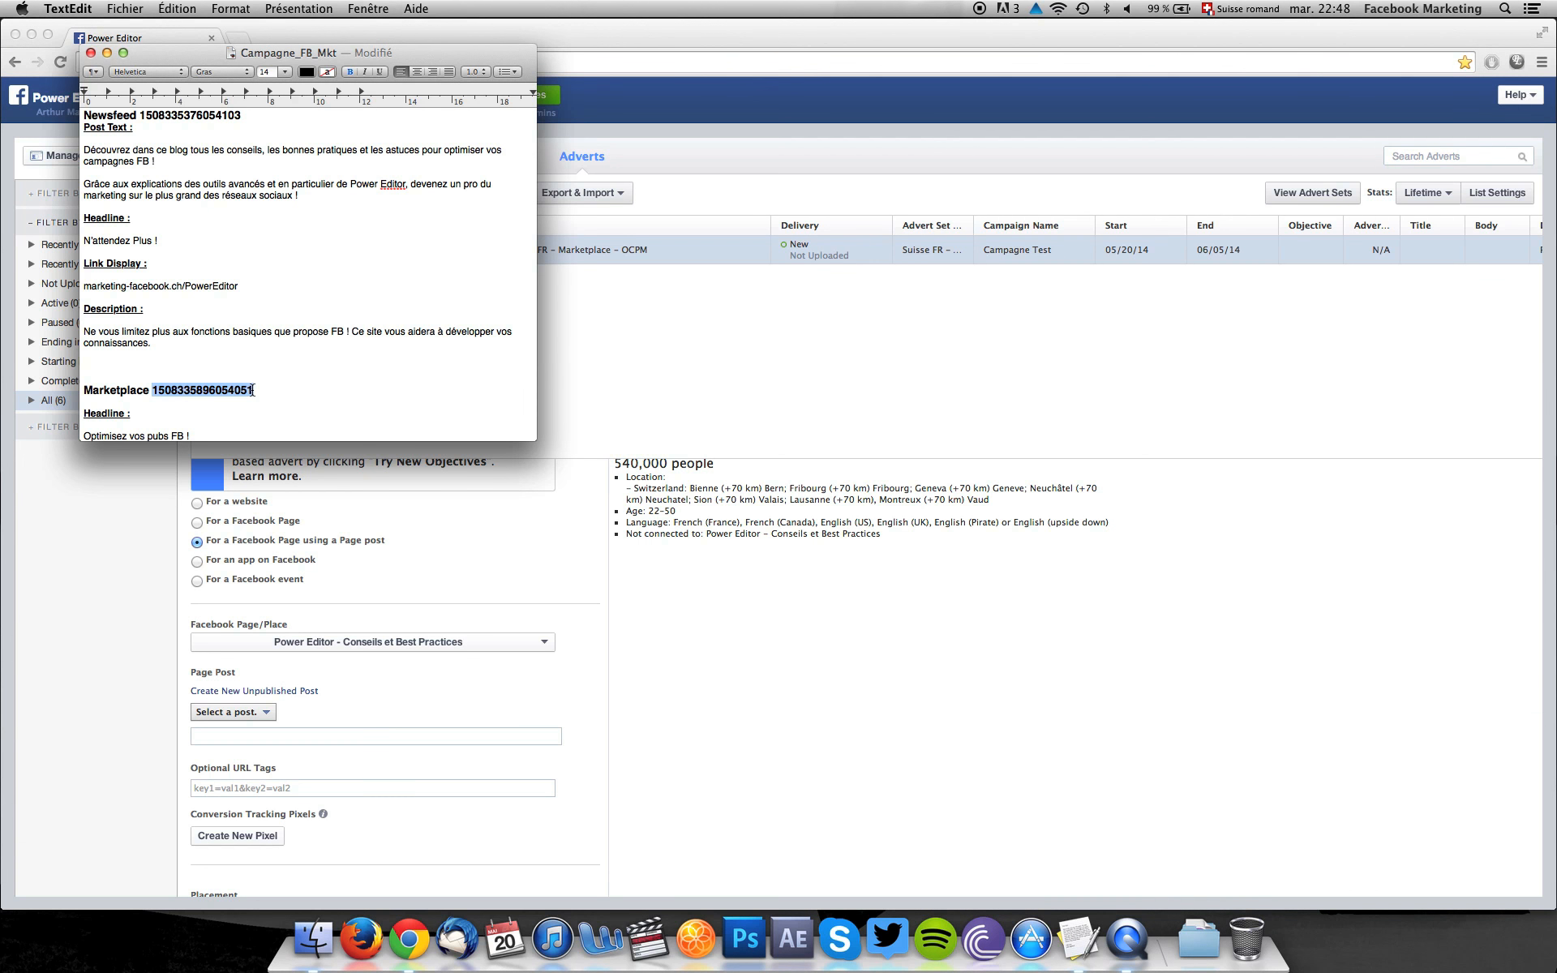
{"action": "key", "text": "super+c"}
{"action": "left_click", "coordinate": [248, 738]}
{"action": "key", "text": "super+v"}
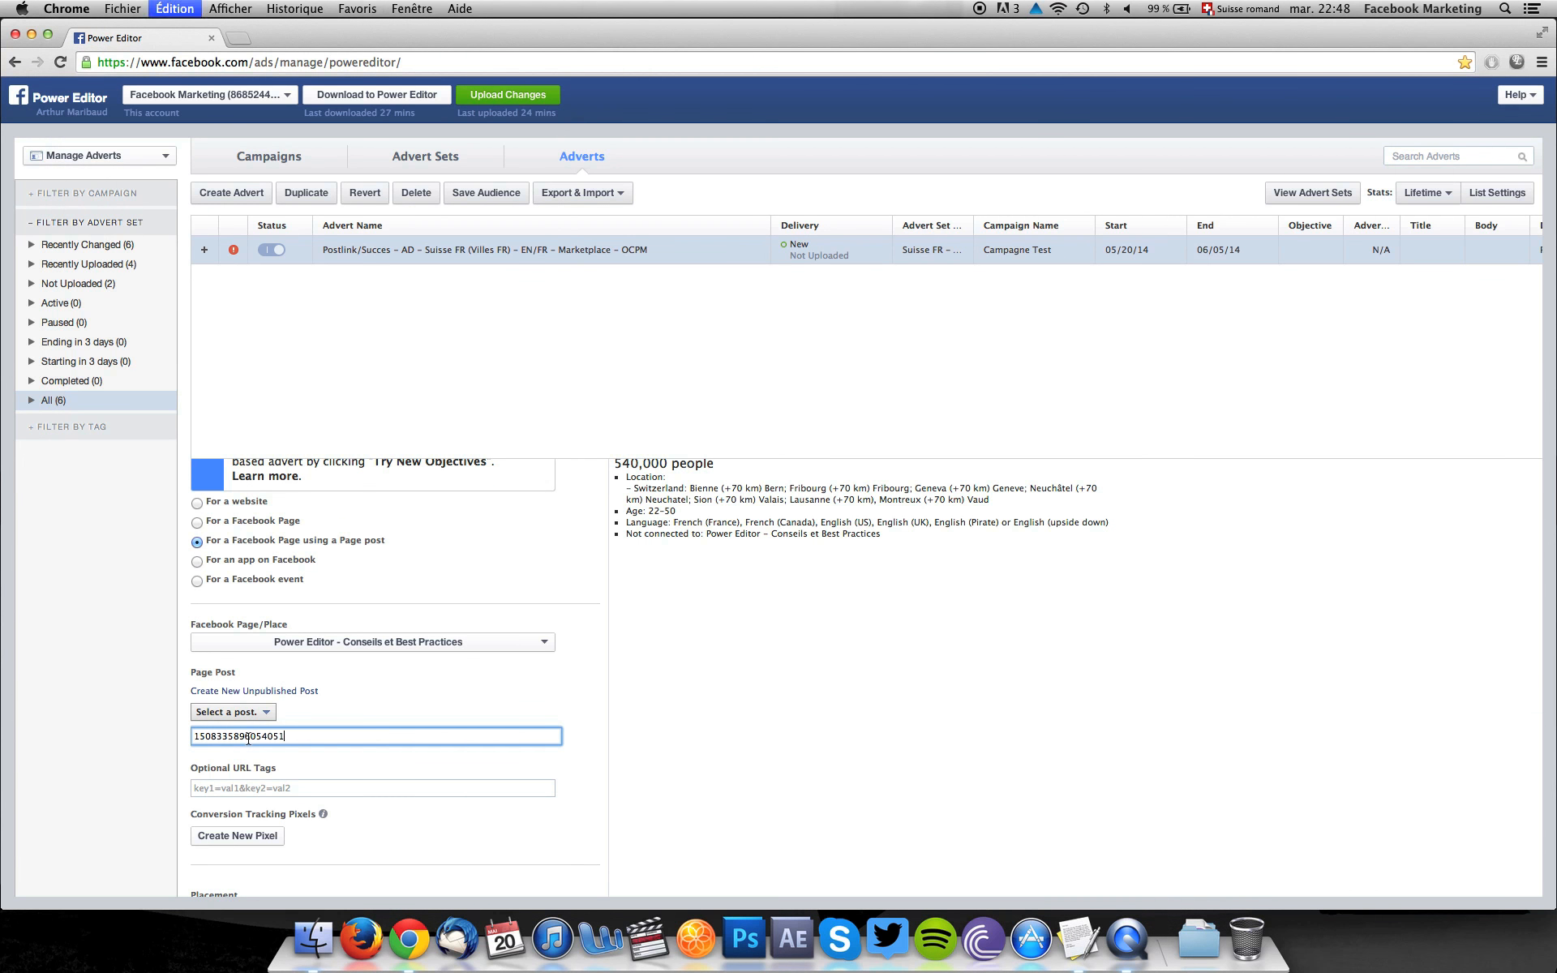
{"action": "key", "text": "Return"}
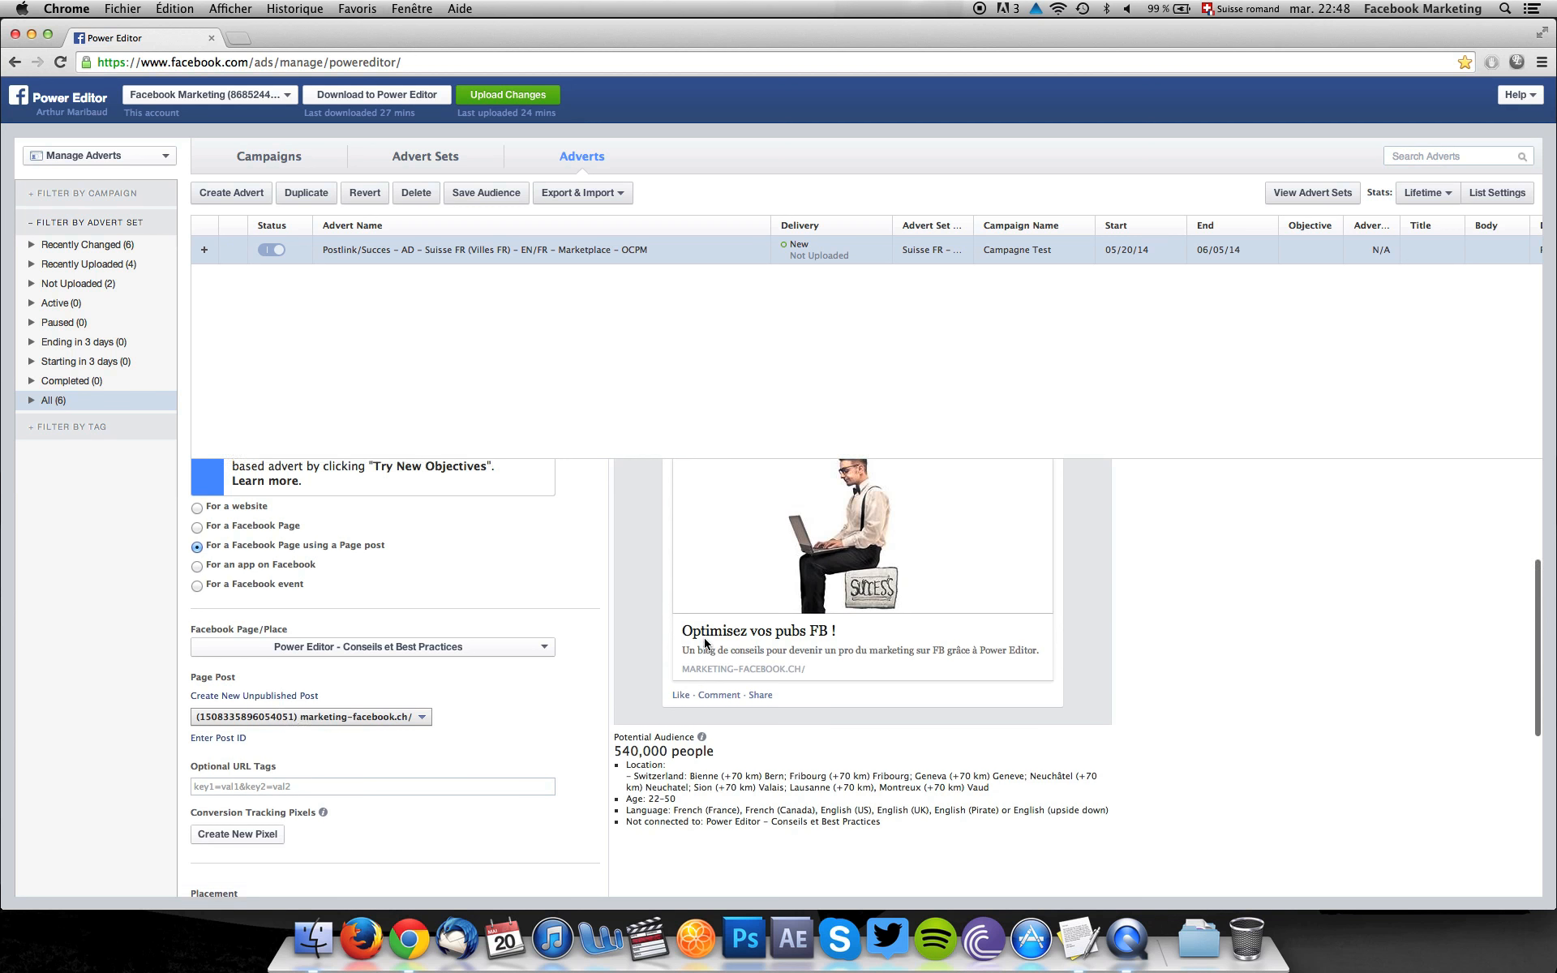
Preview the advert in the right column format and set its placement to Right-Hand Column (Desktop Only).
{"action": "scroll", "coordinate": [707, 641], "scroll_direction": "up", "scroll_amount": 5}
{"action": "left_click", "coordinate": [765, 533]}
{"action": "scroll", "coordinate": [993, 505], "scroll_direction": "down", "scroll_amount": 3}
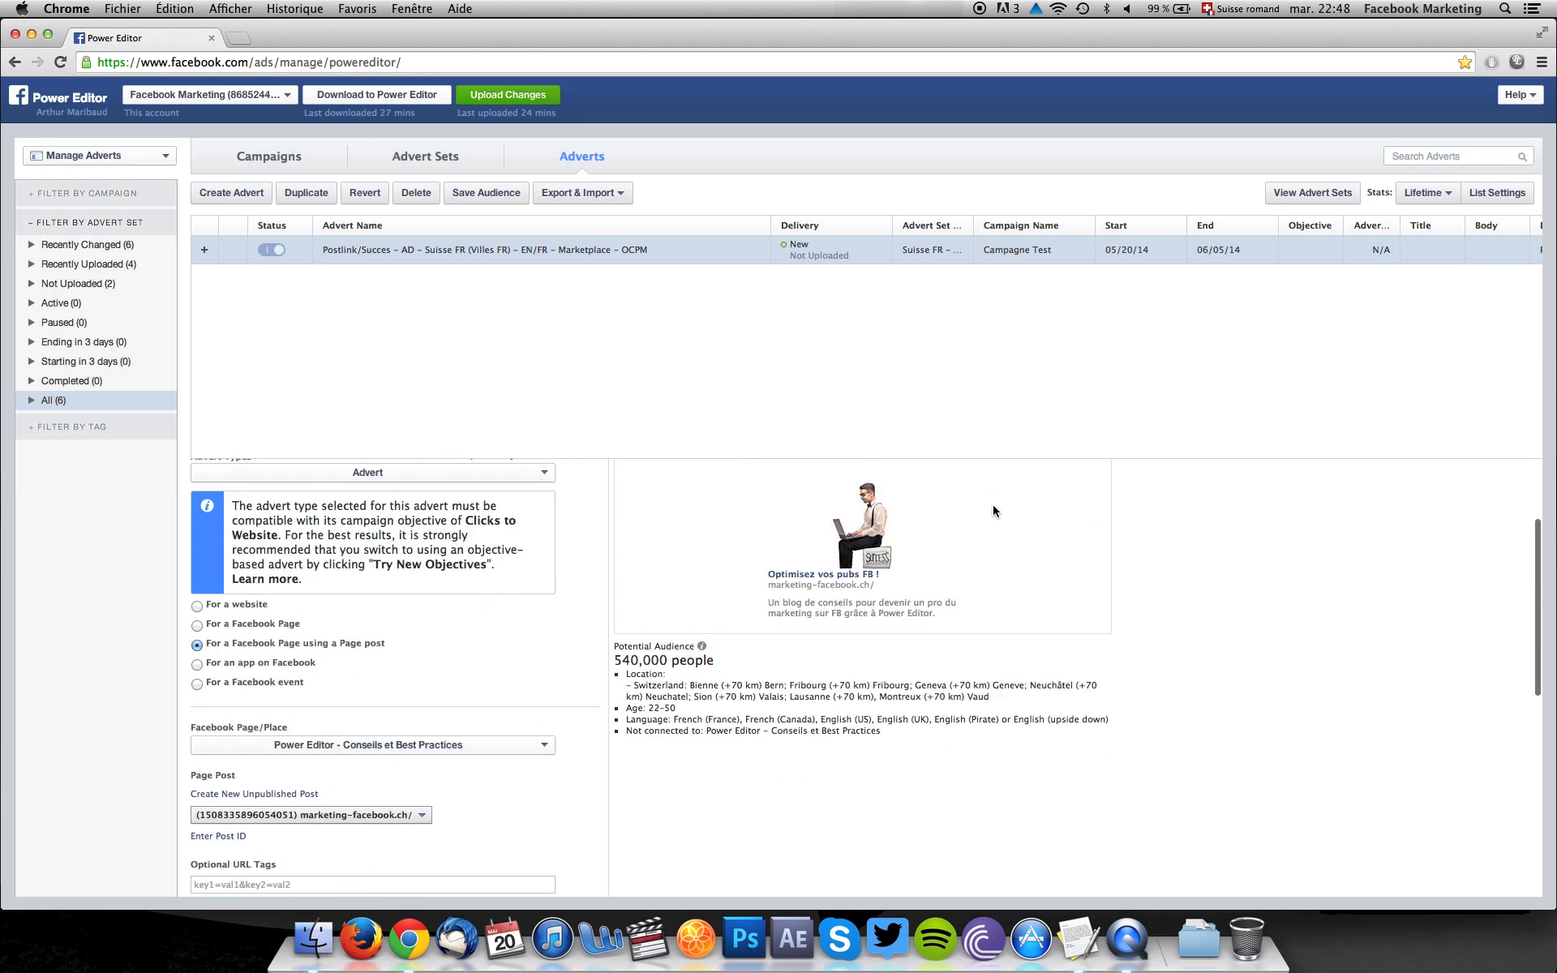
{"action": "scroll", "coordinate": [993, 506], "scroll_direction": "up", "scroll_amount": 2}
{"action": "scroll", "coordinate": [993, 504], "scroll_direction": "down", "scroll_amount": 5}
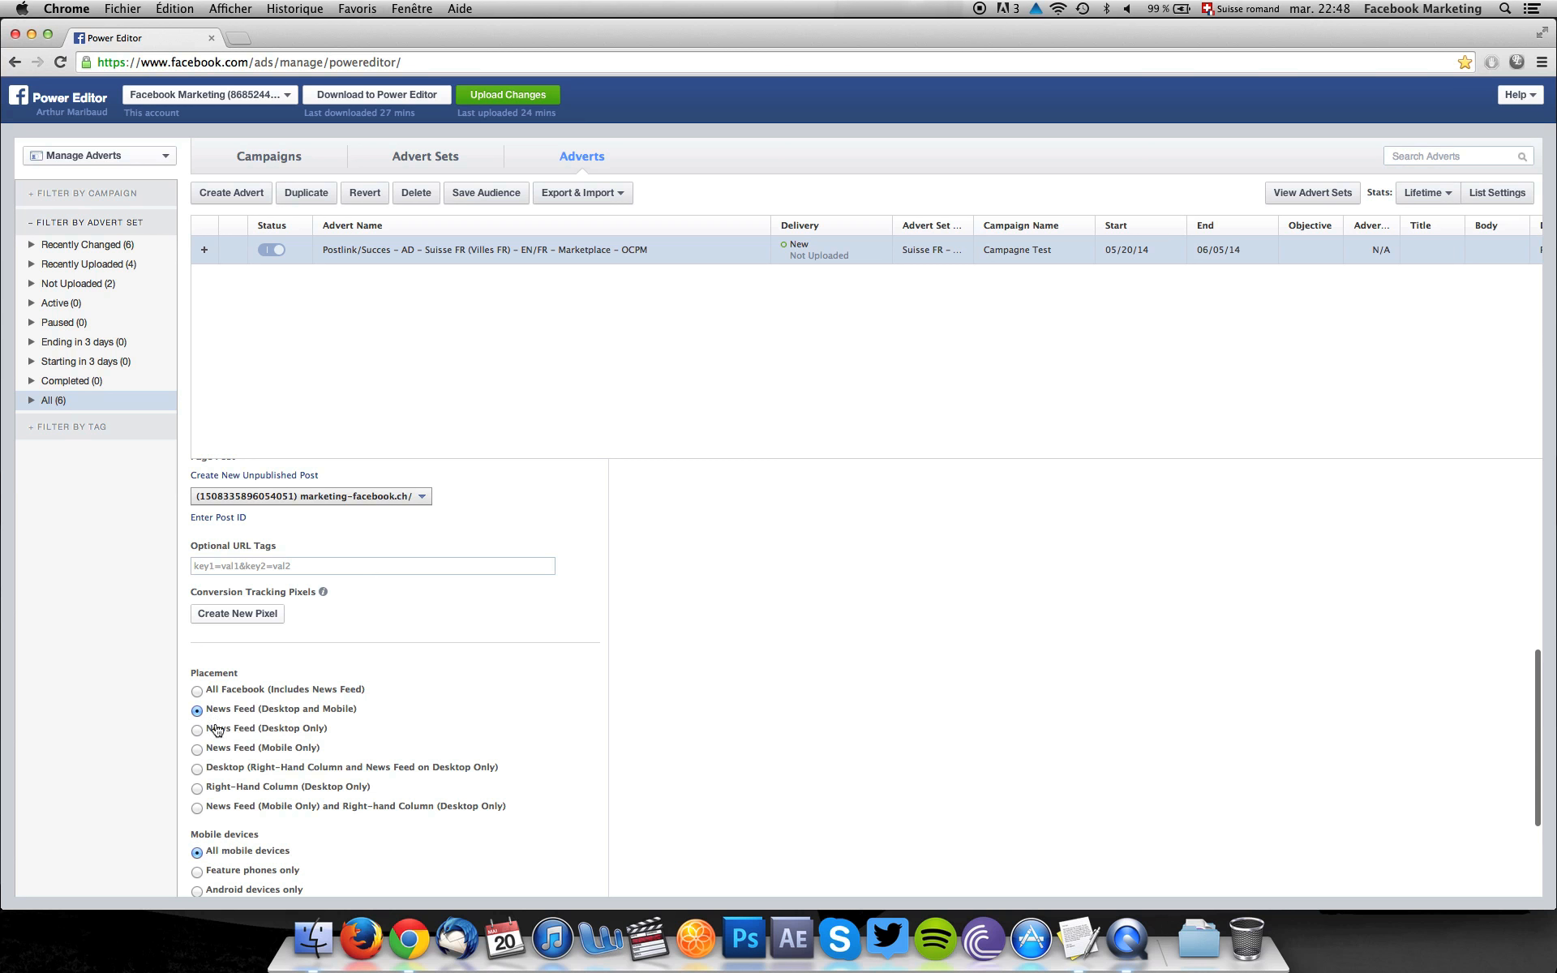
{"action": "left_click", "coordinate": [197, 791]}
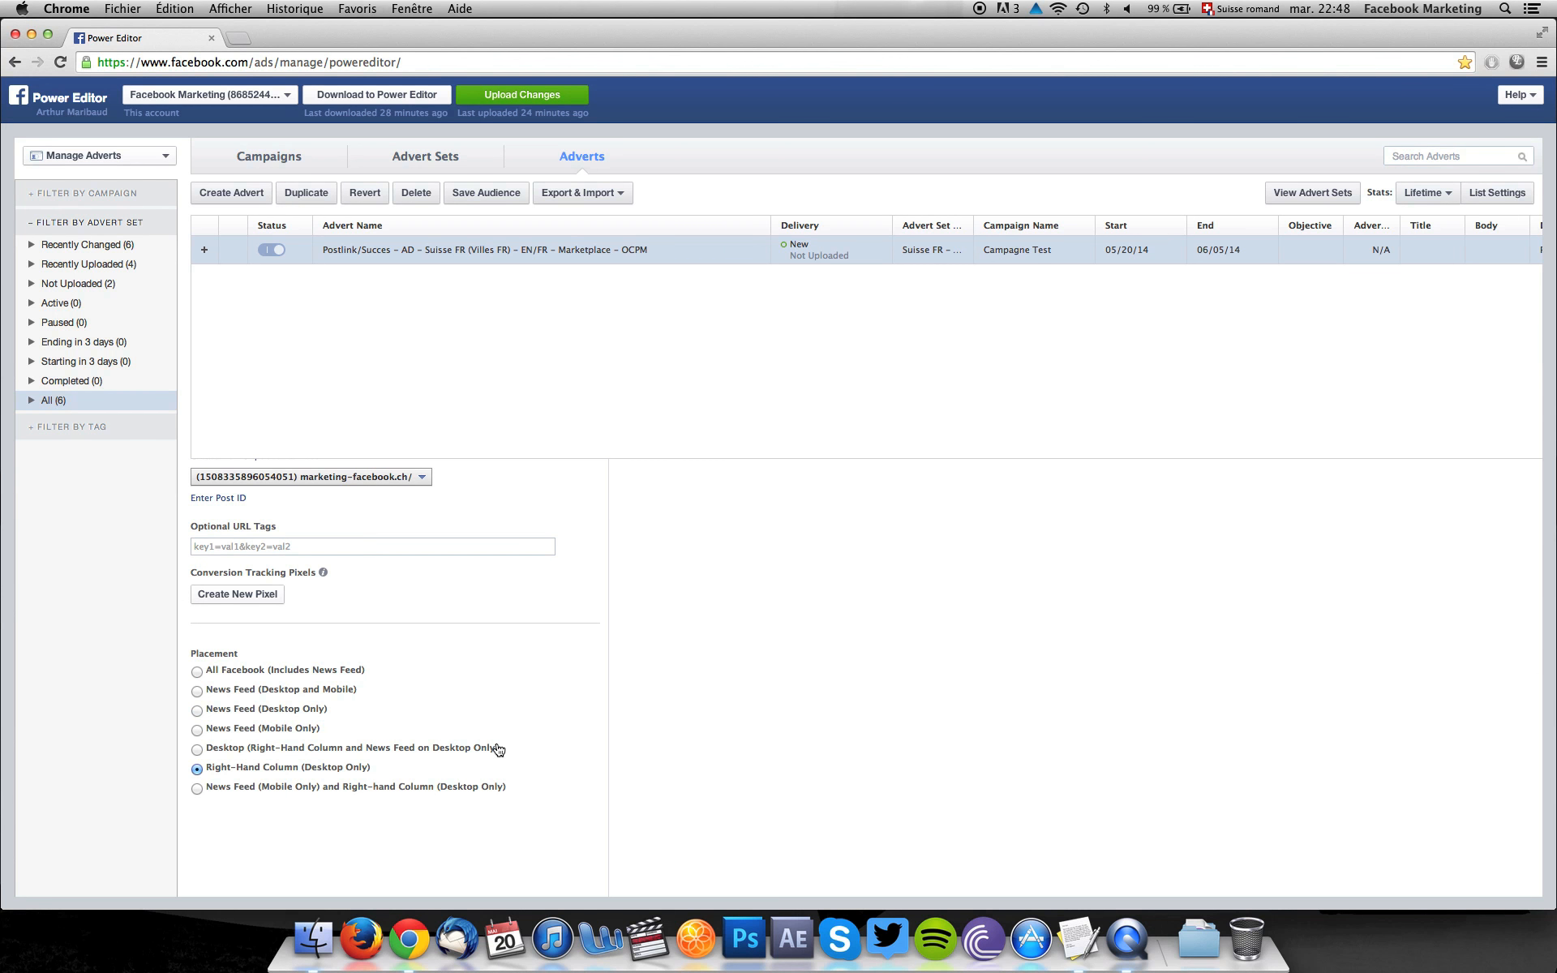
Review the Marketplace advert's audience, optimisation and pricing, and creative settings, and return to the advert sets.
{"action": "scroll", "coordinate": [498, 750], "scroll_direction": "up", "scroll_amount": 5}
{"action": "left_click", "coordinate": [290, 503]}
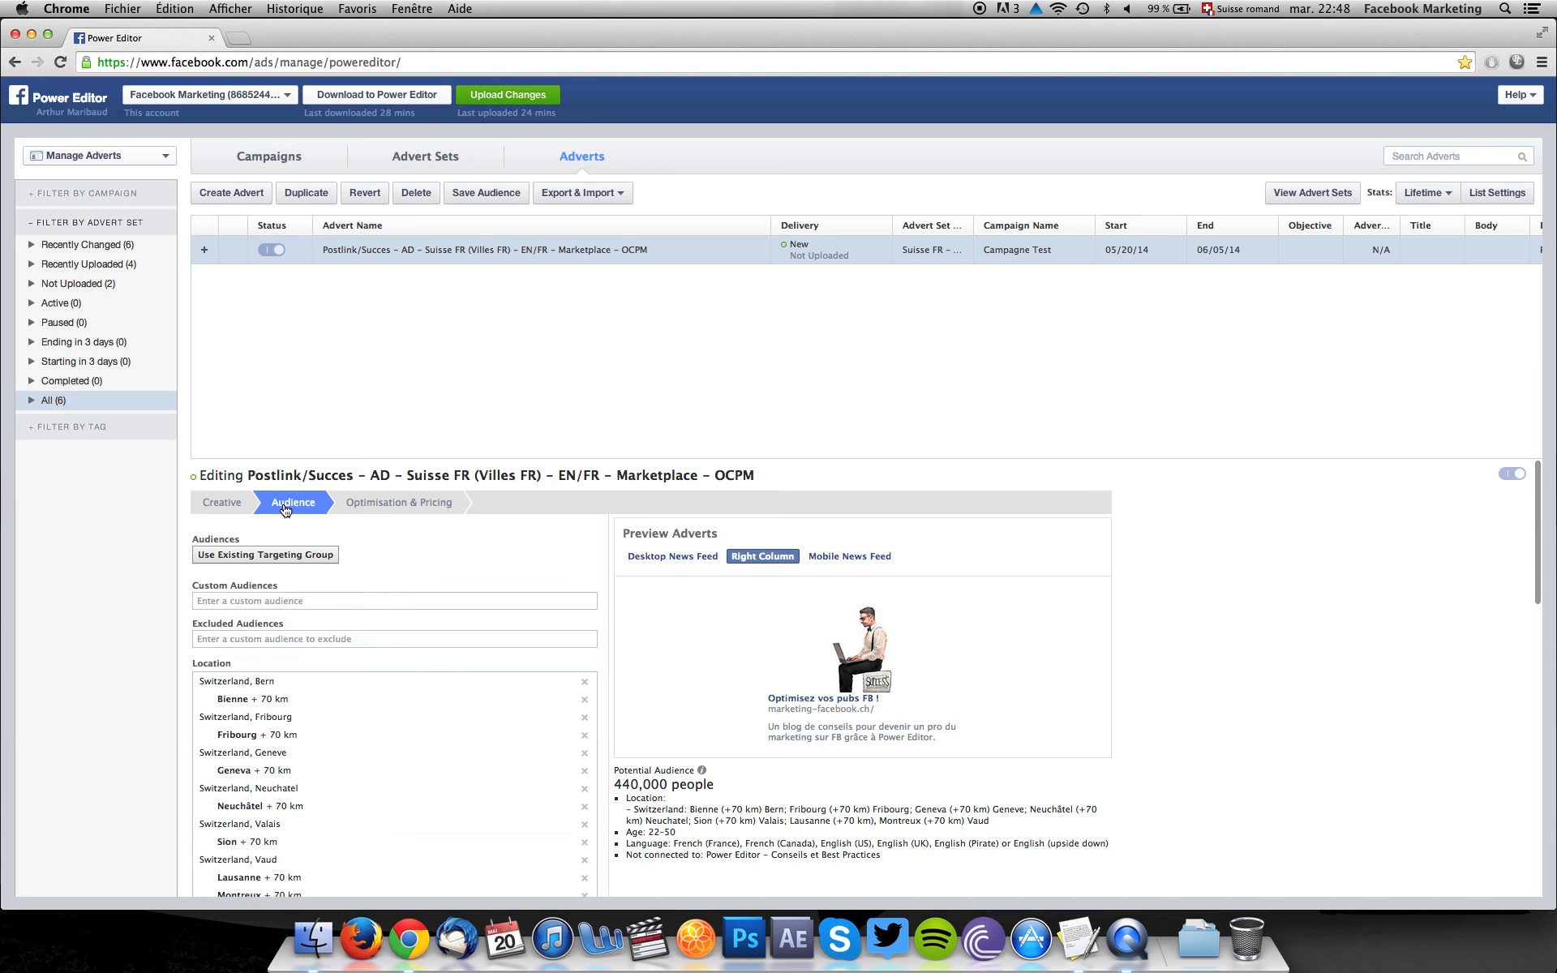
{"action": "scroll", "coordinate": [538, 627], "scroll_direction": "down", "scroll_amount": 5}
{"action": "scroll", "coordinate": [538, 626], "scroll_direction": "up", "scroll_amount": 5}
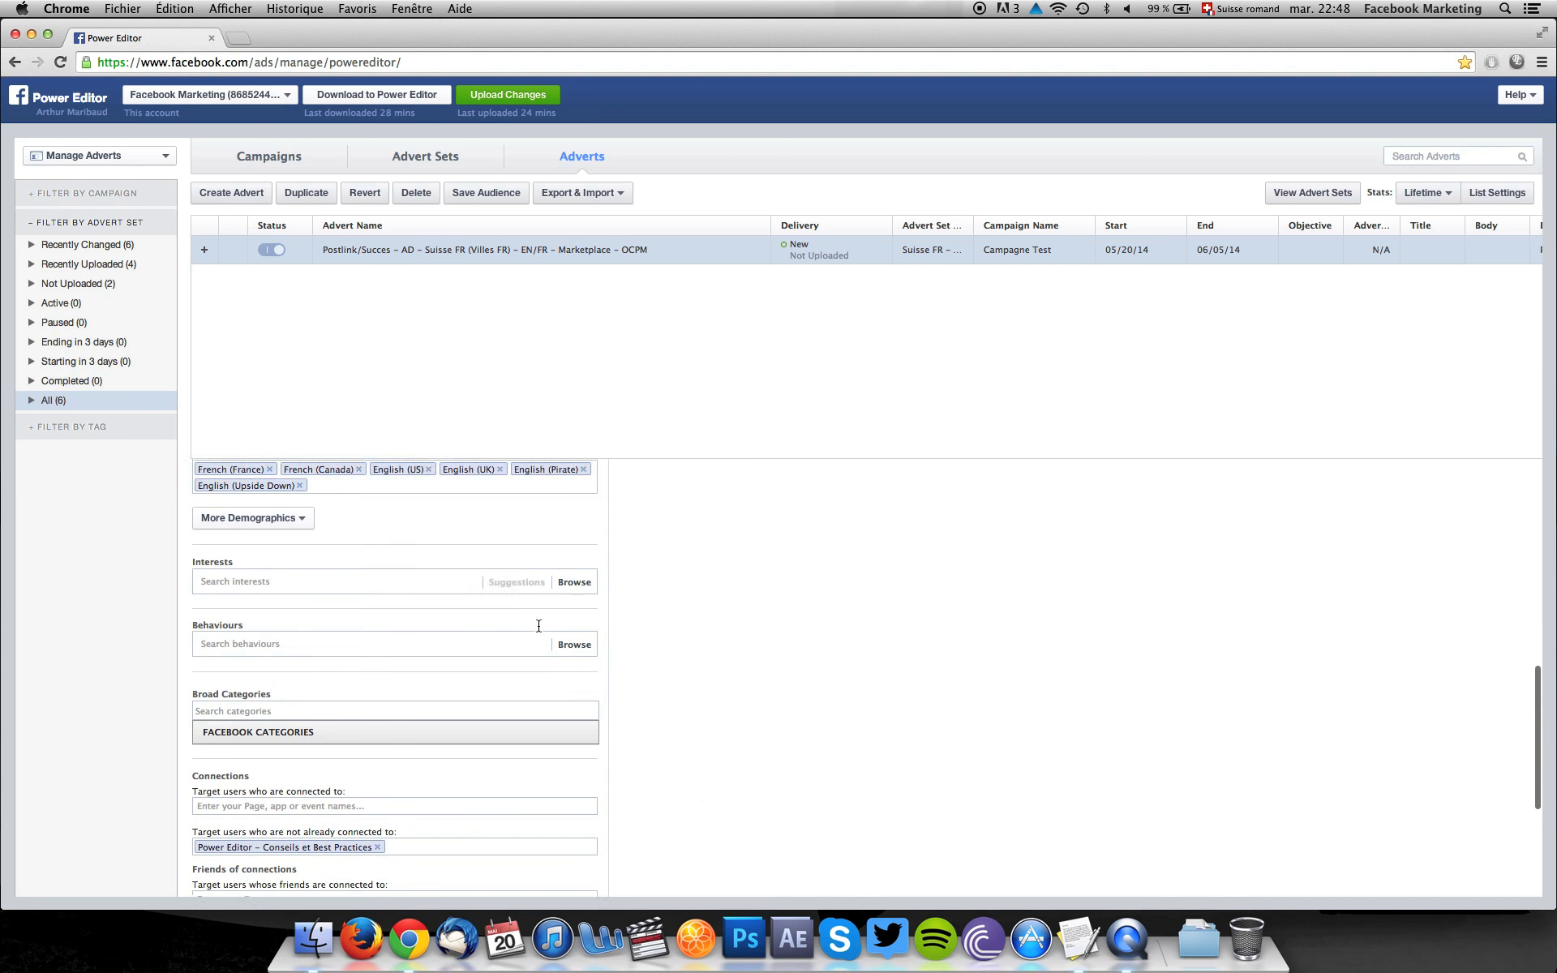
{"action": "left_click", "coordinate": [407, 501]}
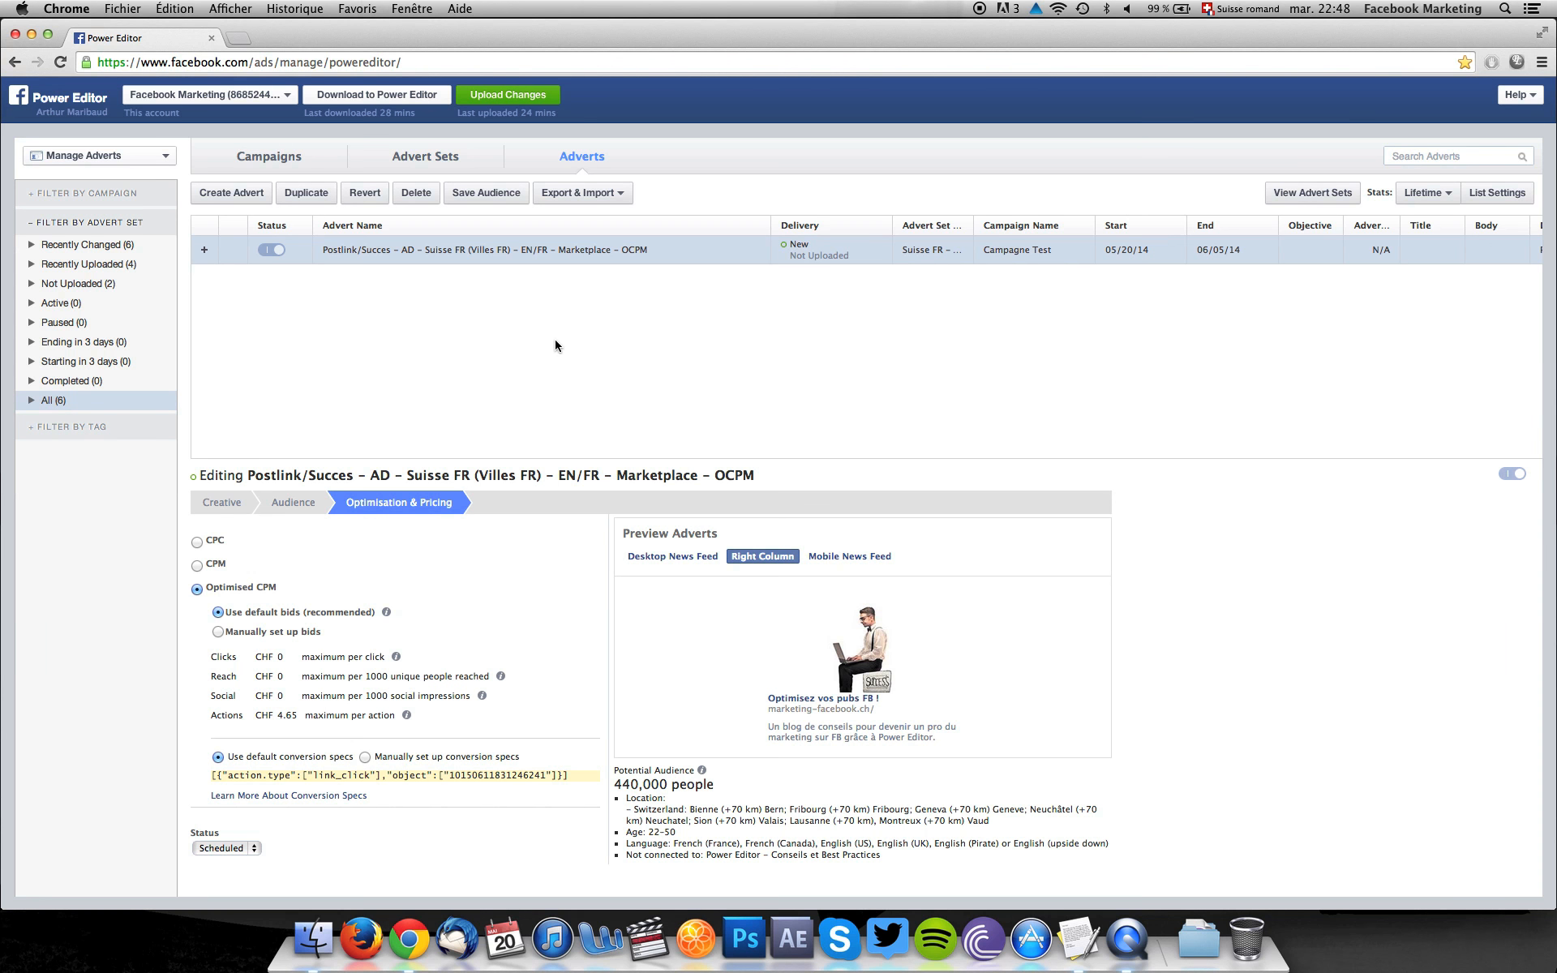
{"action": "left_click", "coordinate": [228, 502]}
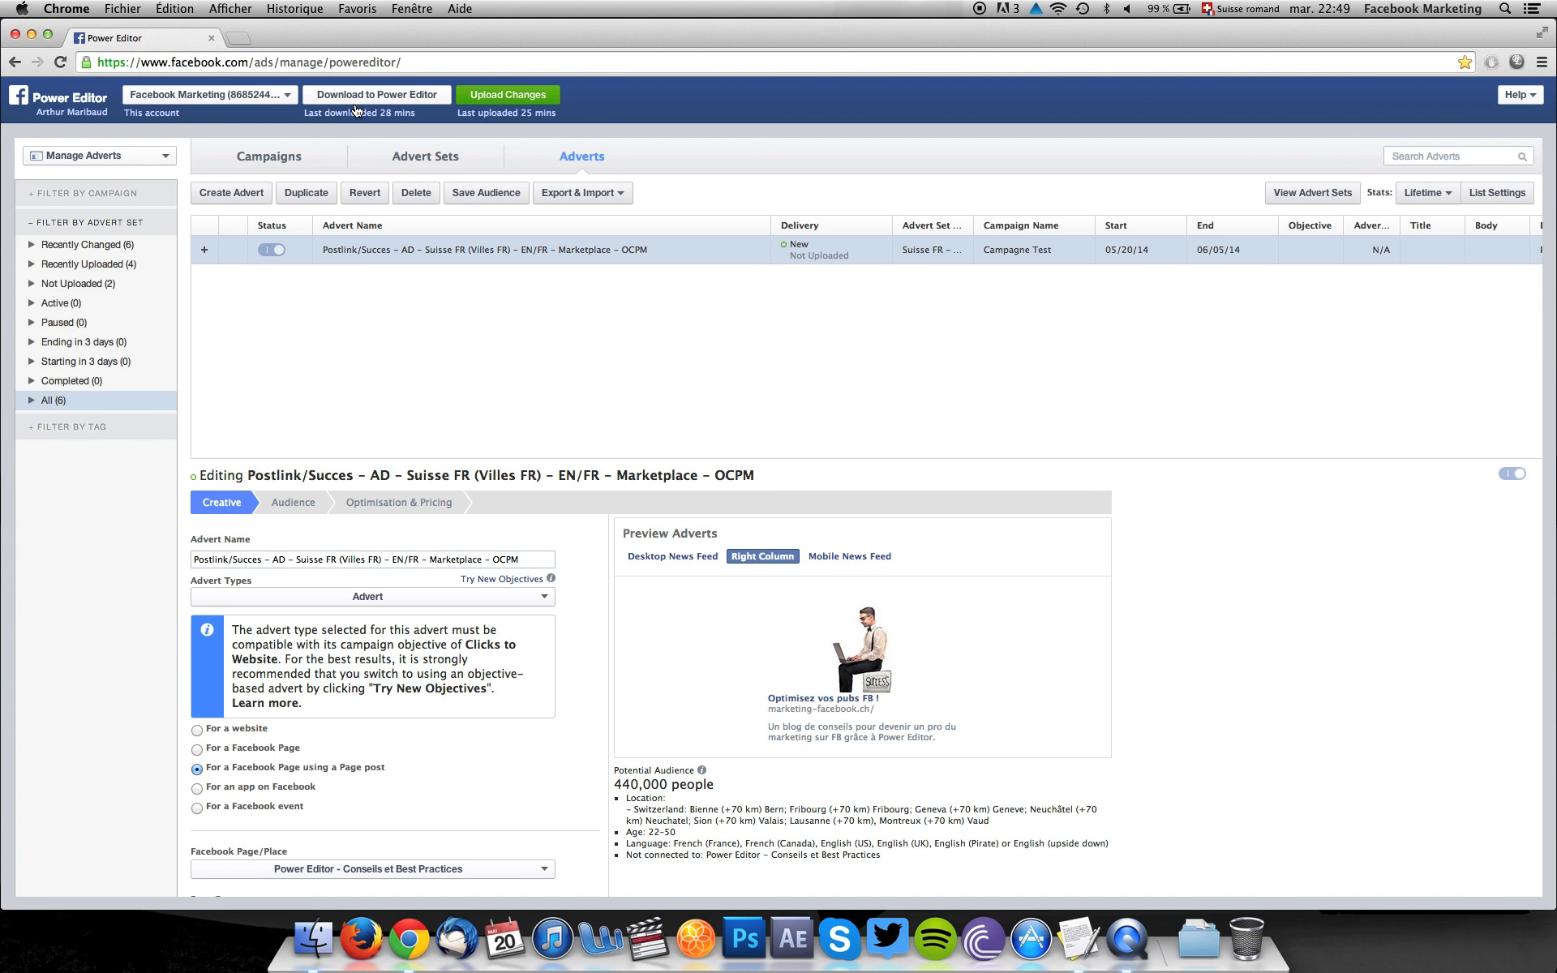
{"action": "left_click", "coordinate": [378, 159]}
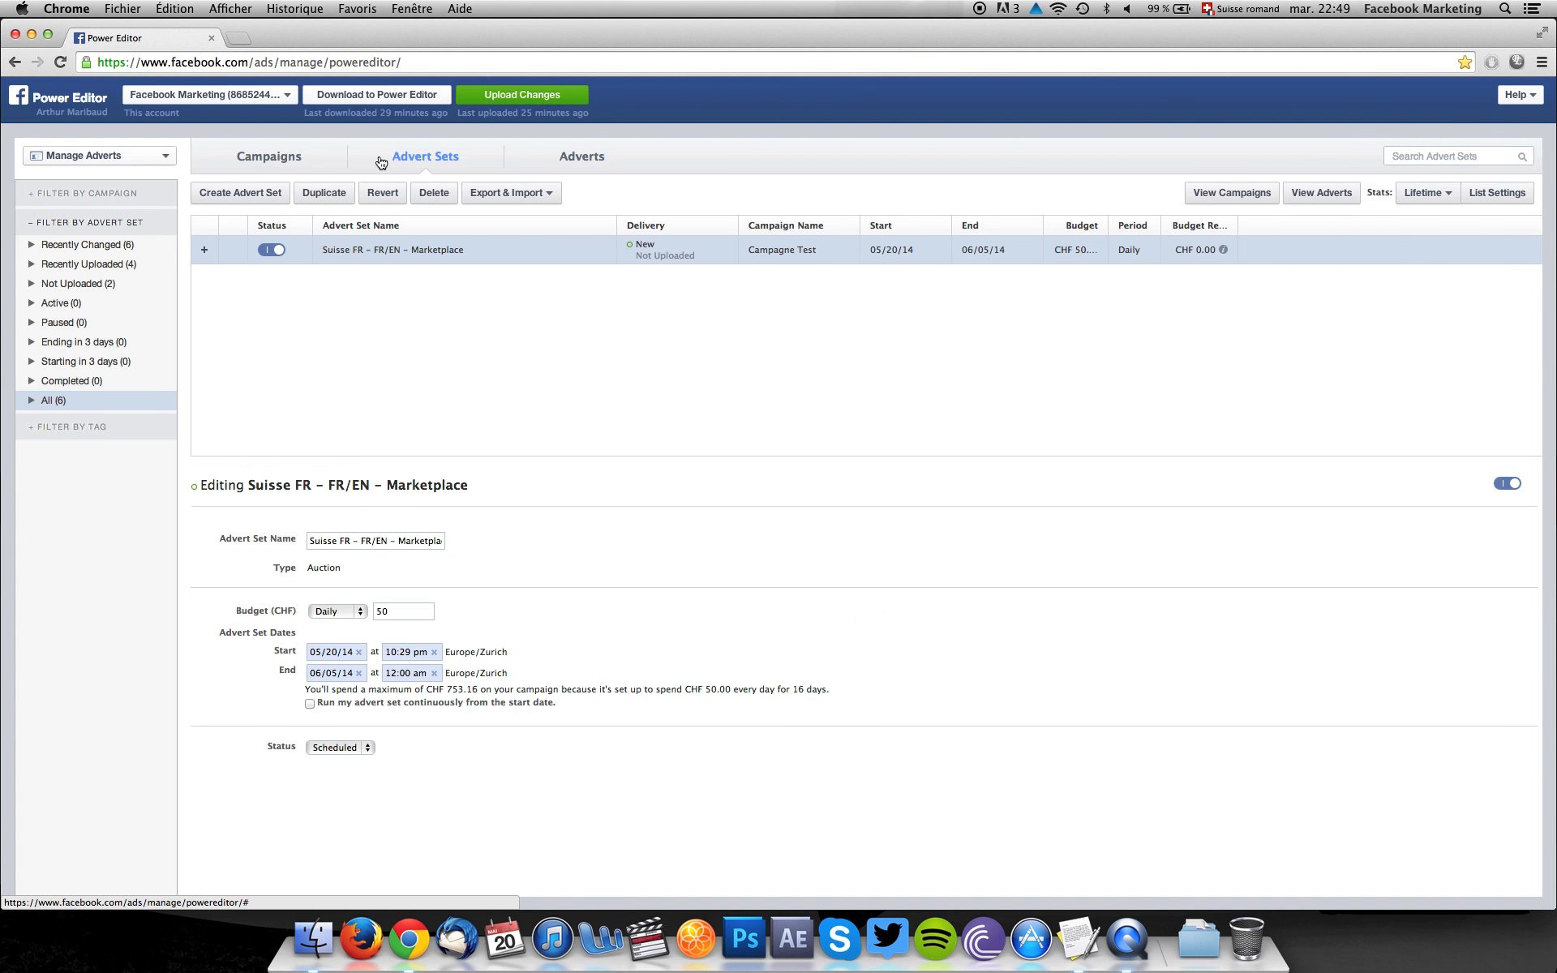